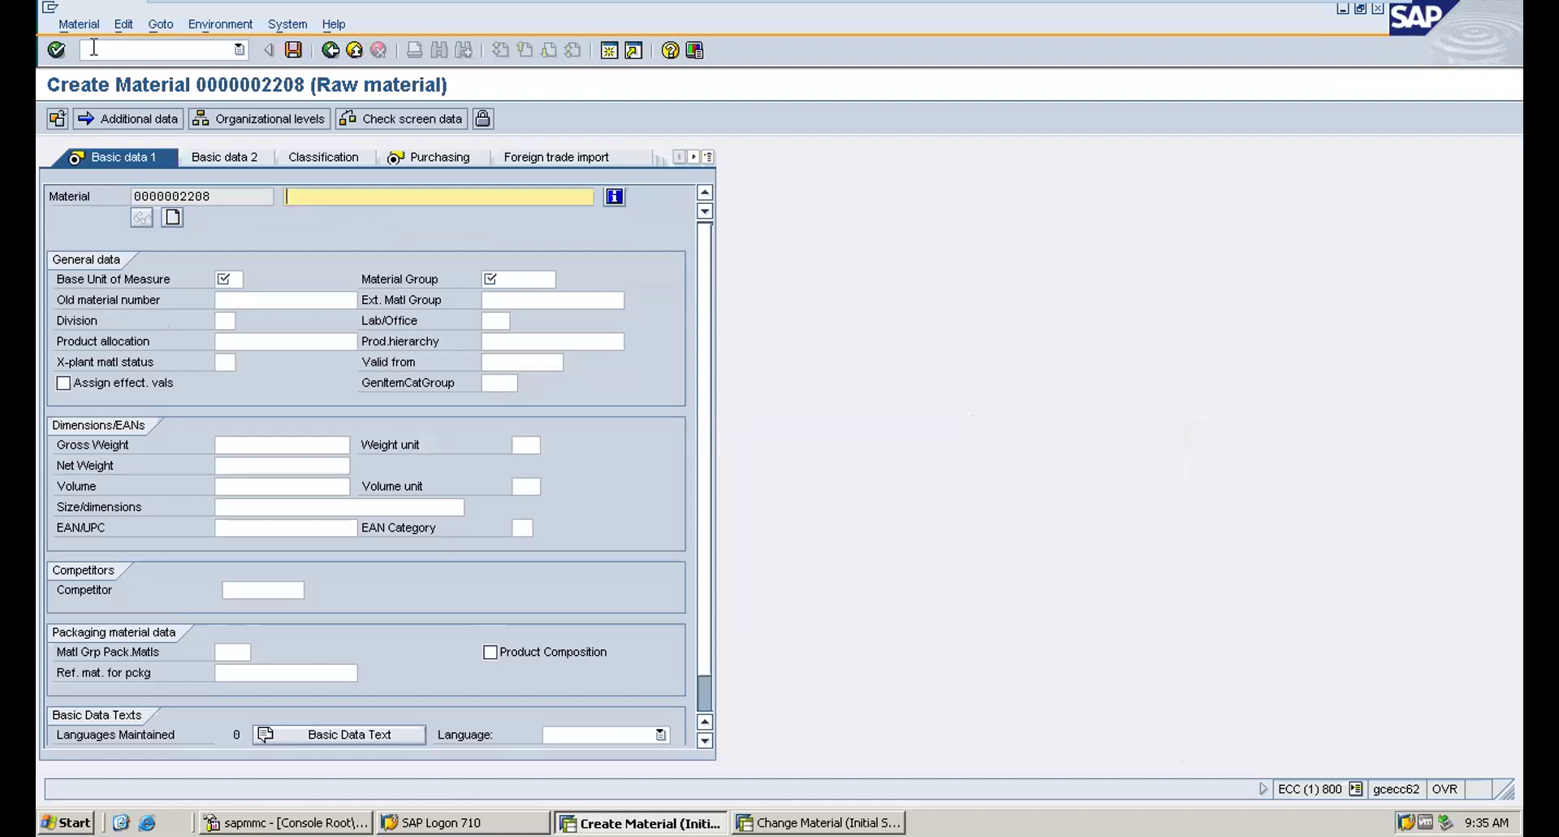
Step: Enter the description test1, base unit of measure EA and material group KITTU in the raw material's basic data
type("test1")
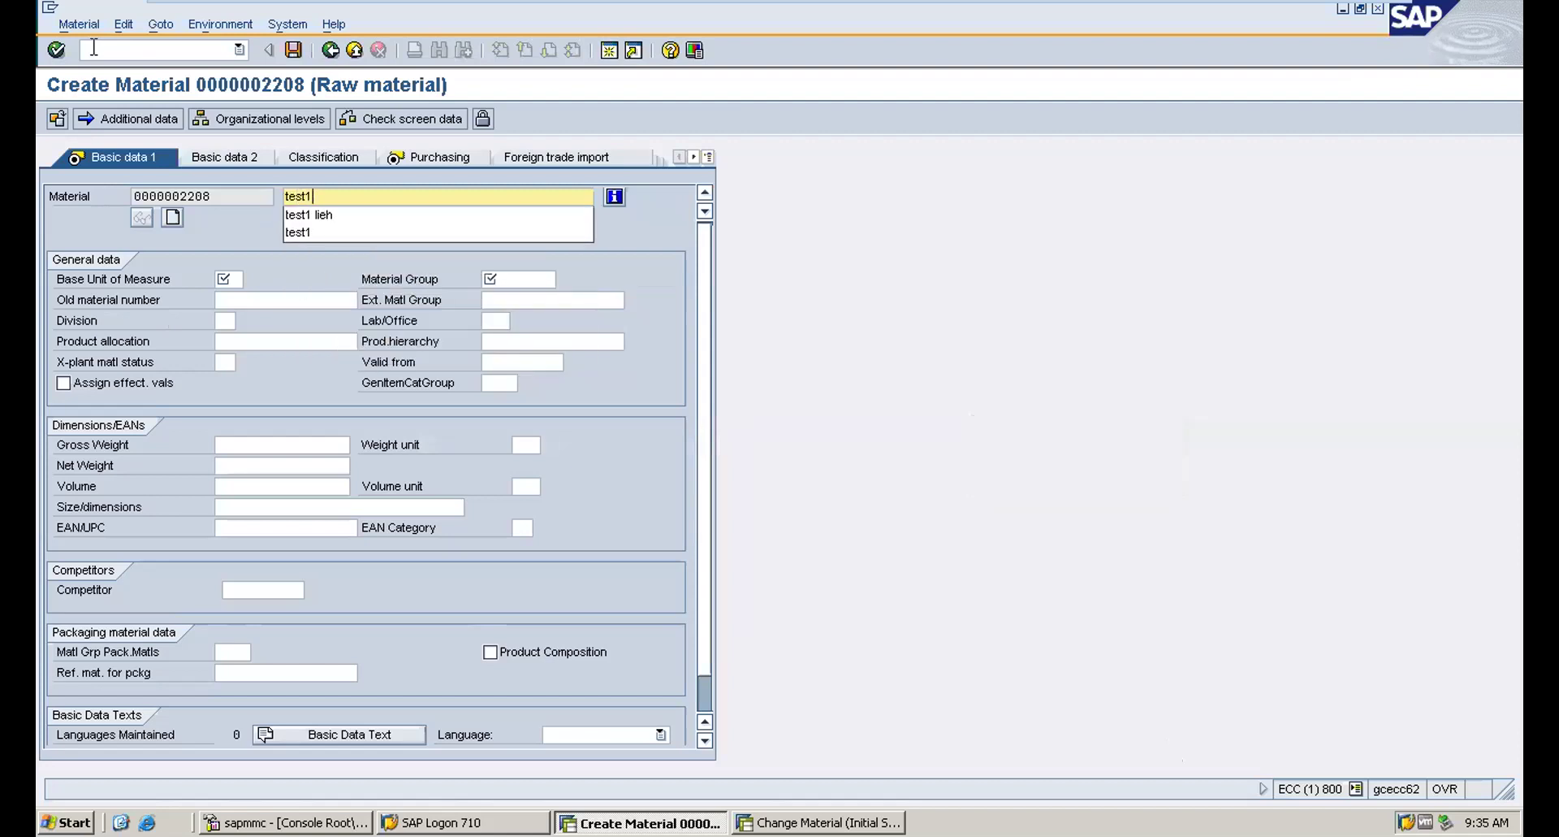
key("Tab")
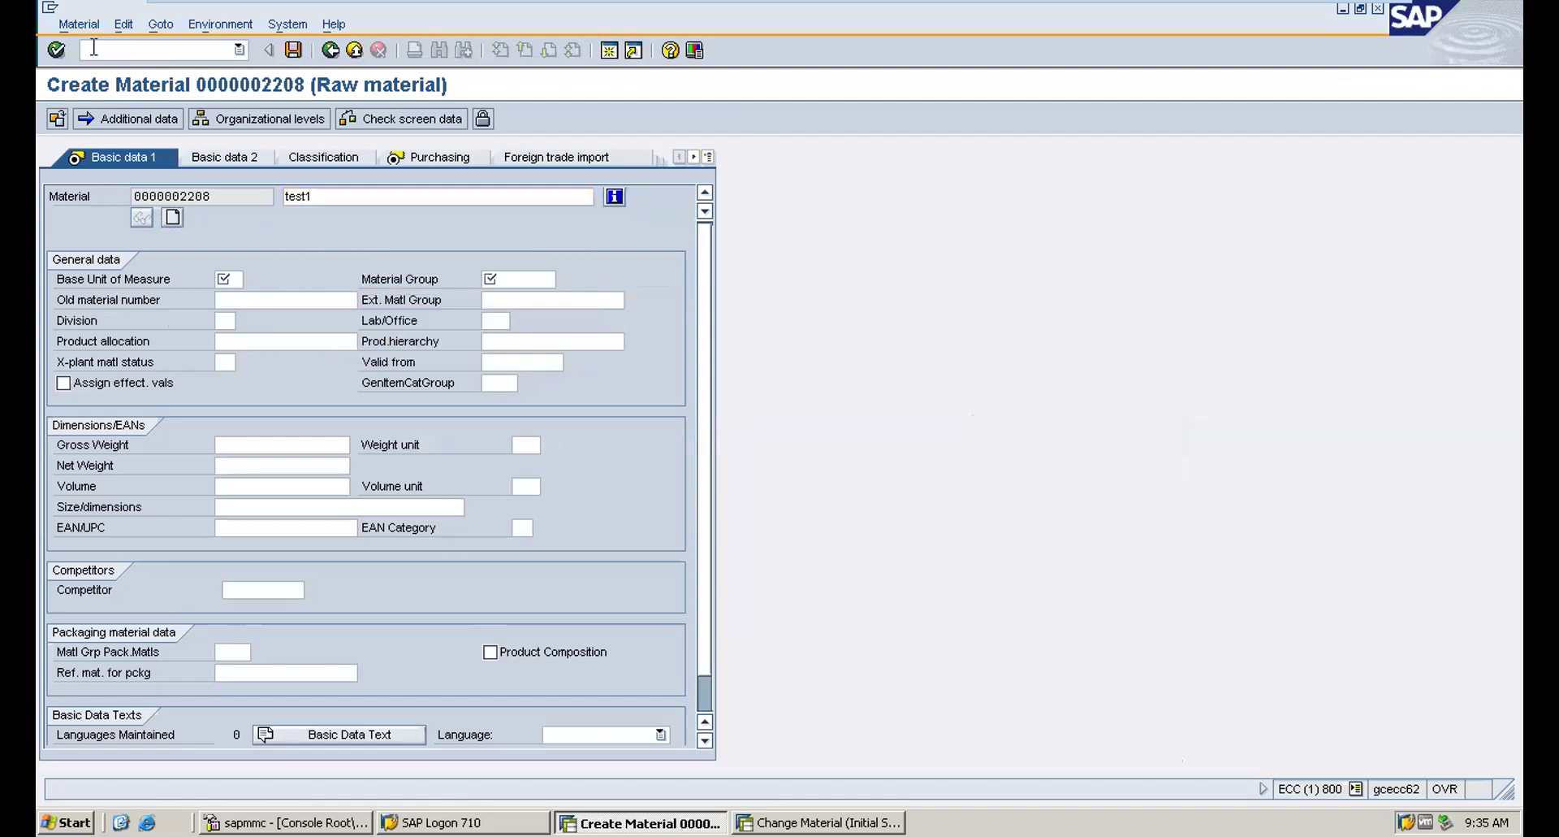
key("Tab")
type("EA")
key("Tab")
type("KITTU")
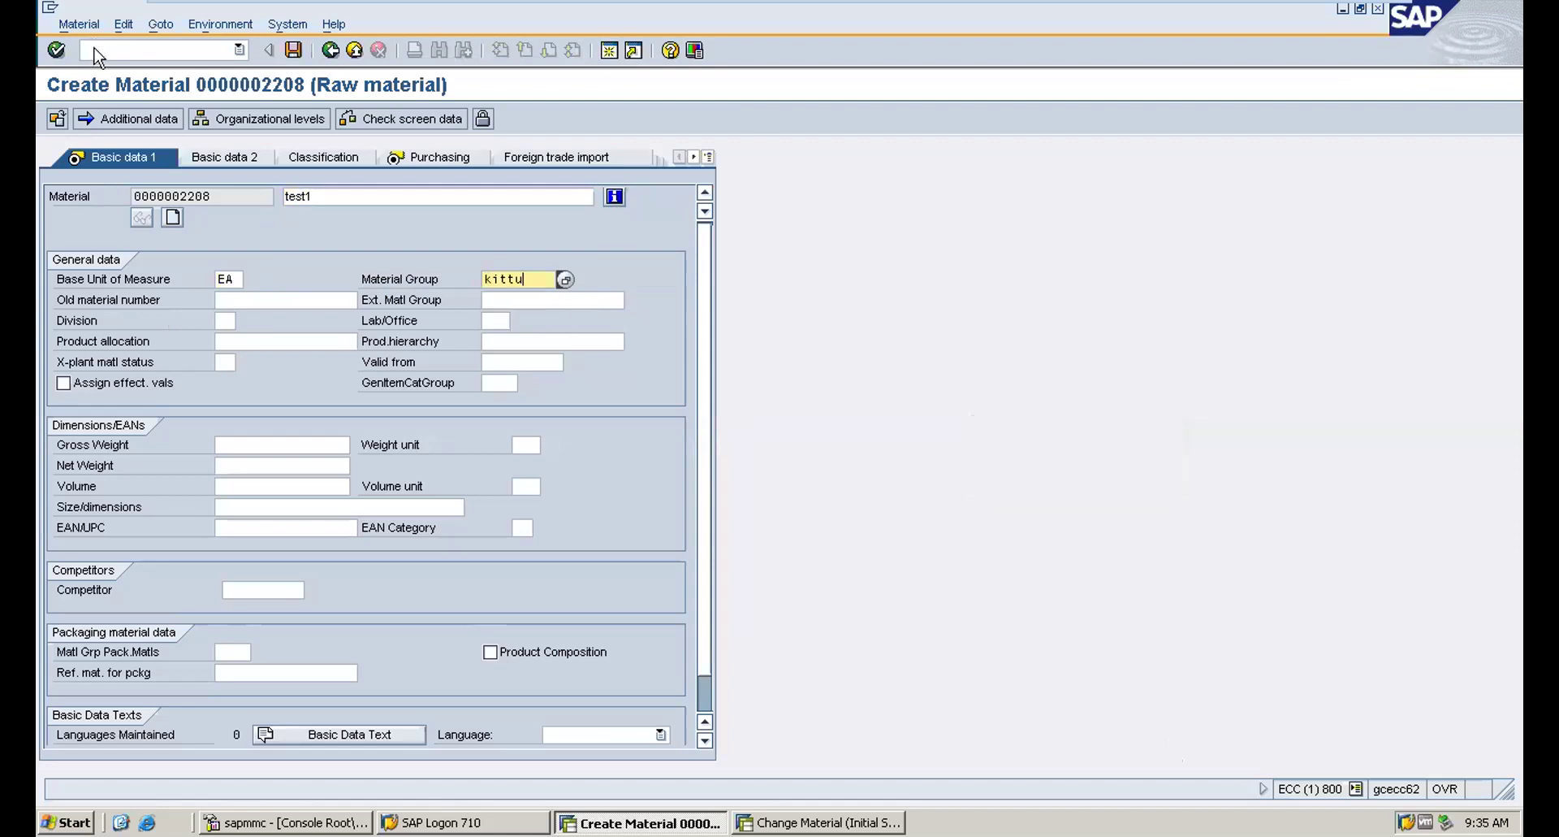
key("Return")
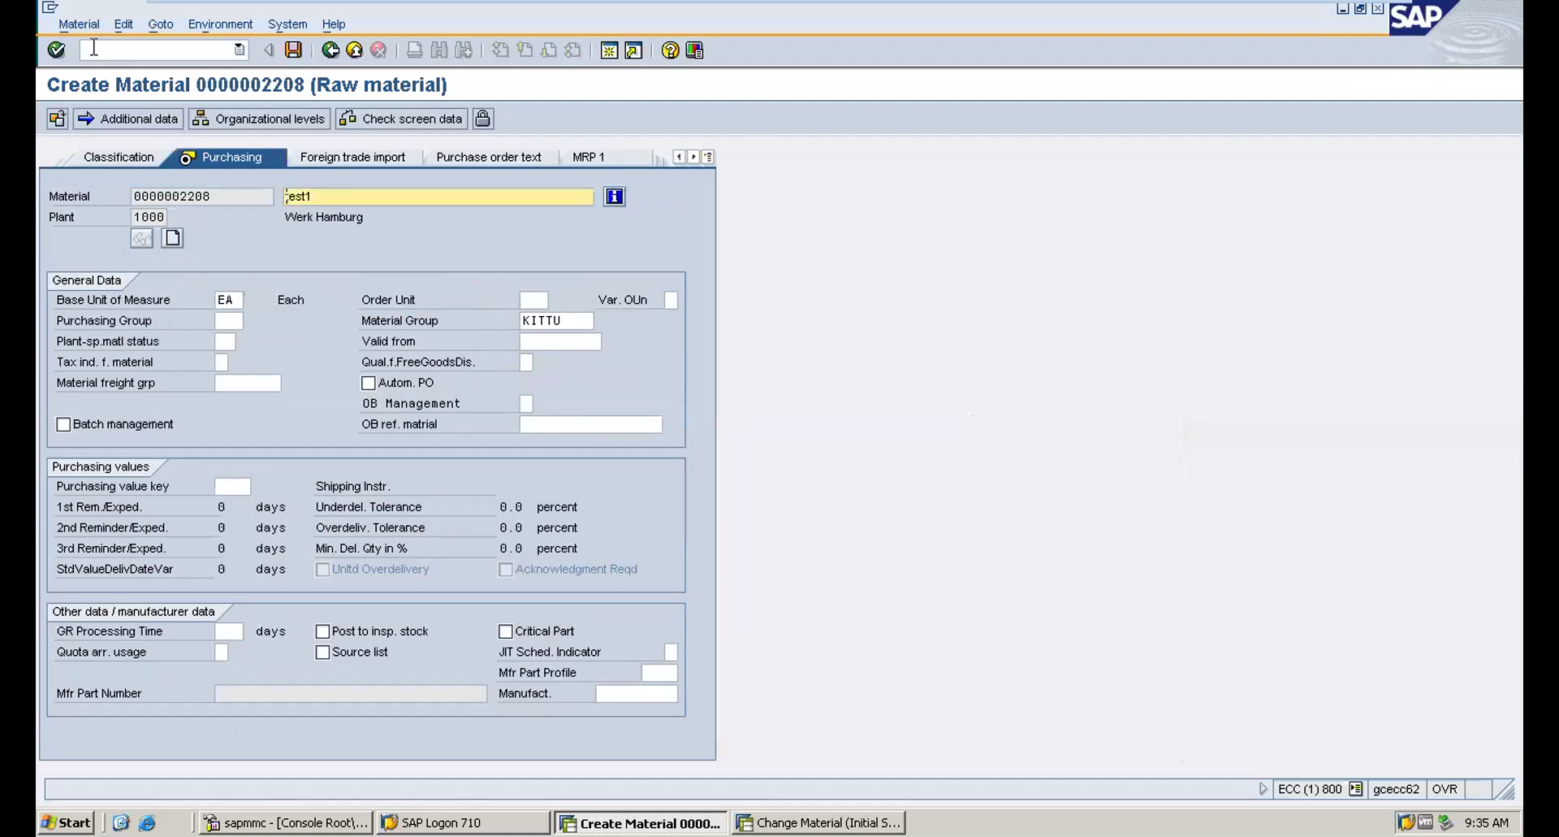
Step: Set the purchasing group of material test1 to 001 and continue to its accounting data
key("Tab")
key("Tab")
key("Tab")
key("Tab")
type("001")
key("Return")
Step: Set valuation class 3000 and standard price 10 for test1, and save the material
key("Tab")
key("shift+Tab")
key("BackSpace")
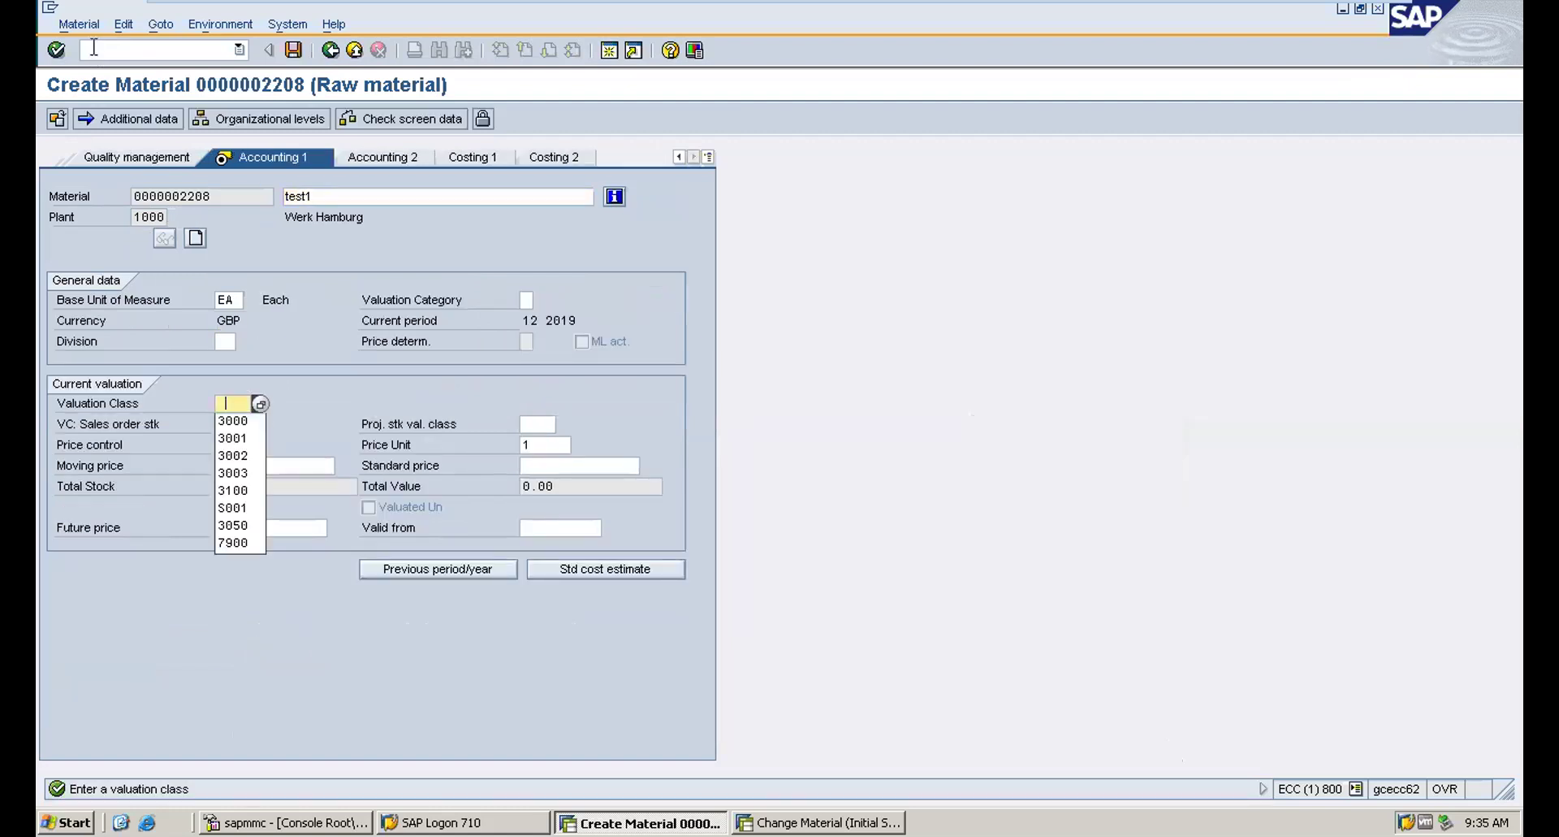
key("Escape")
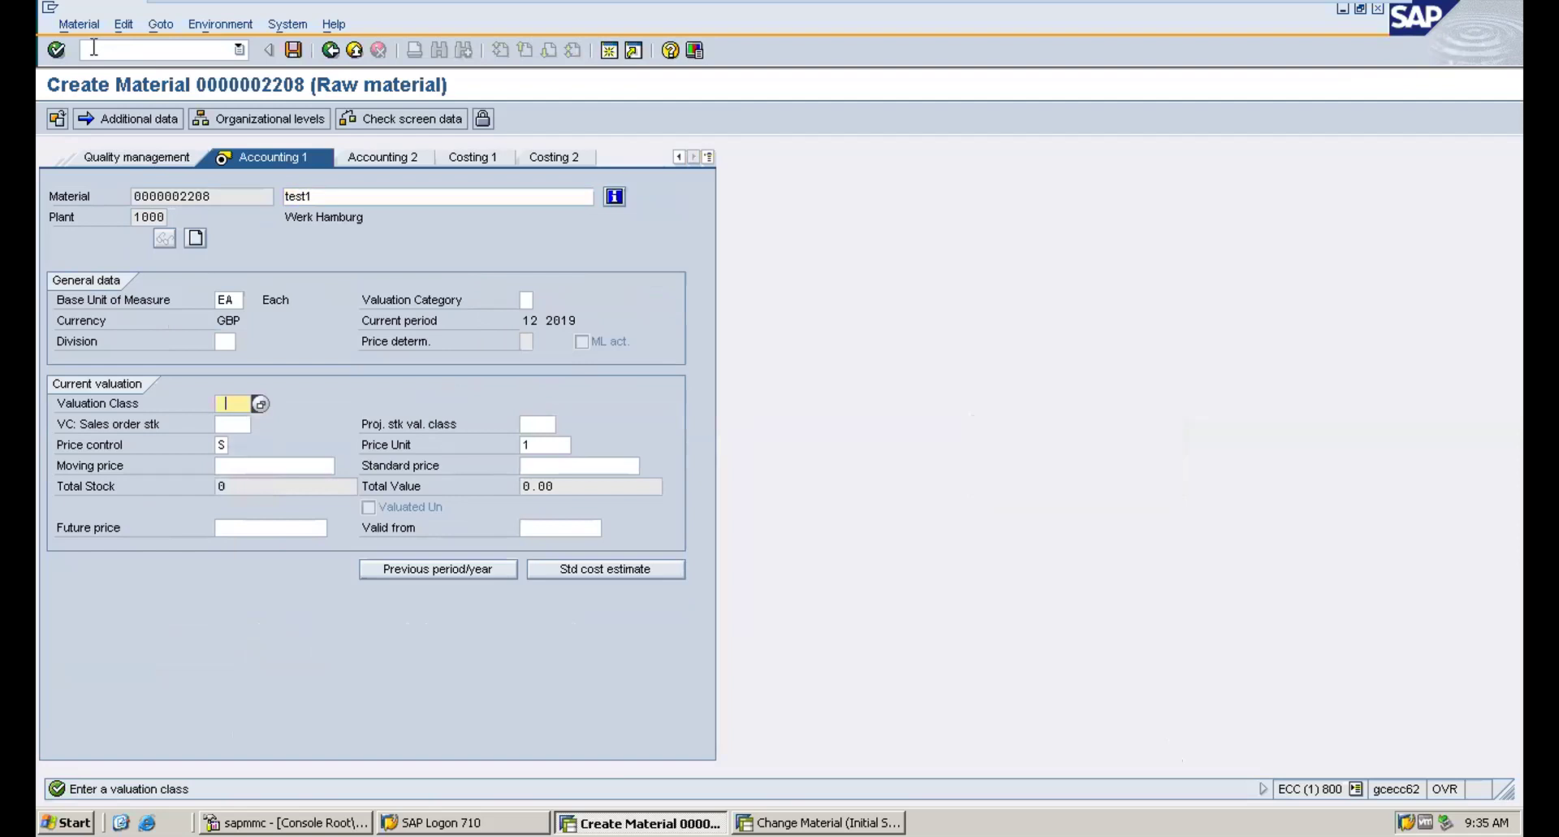
type("3000")
key("Return")
type("10")
key("Return")
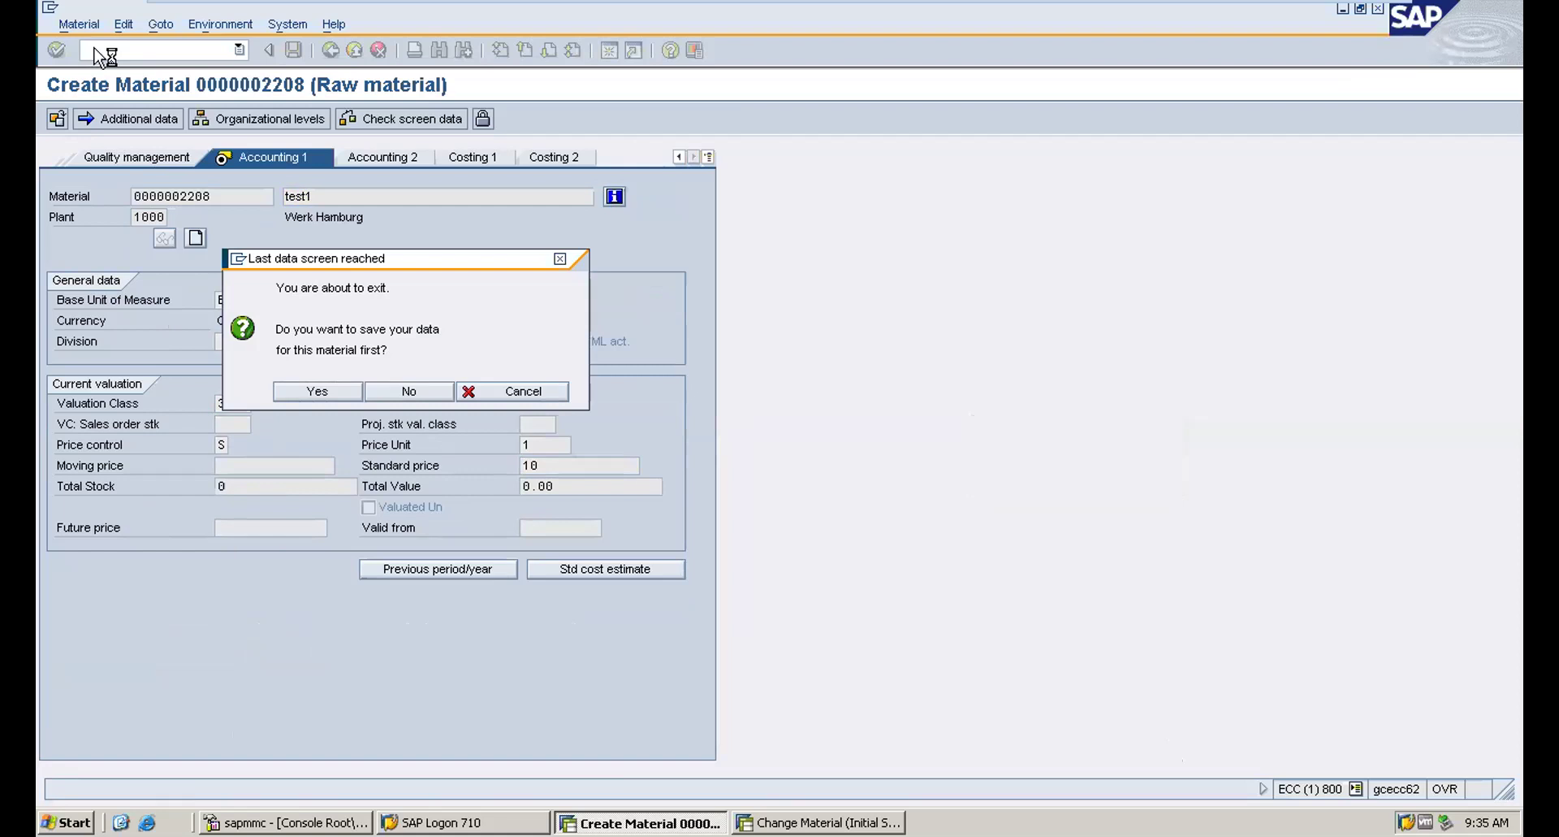
key("Return")
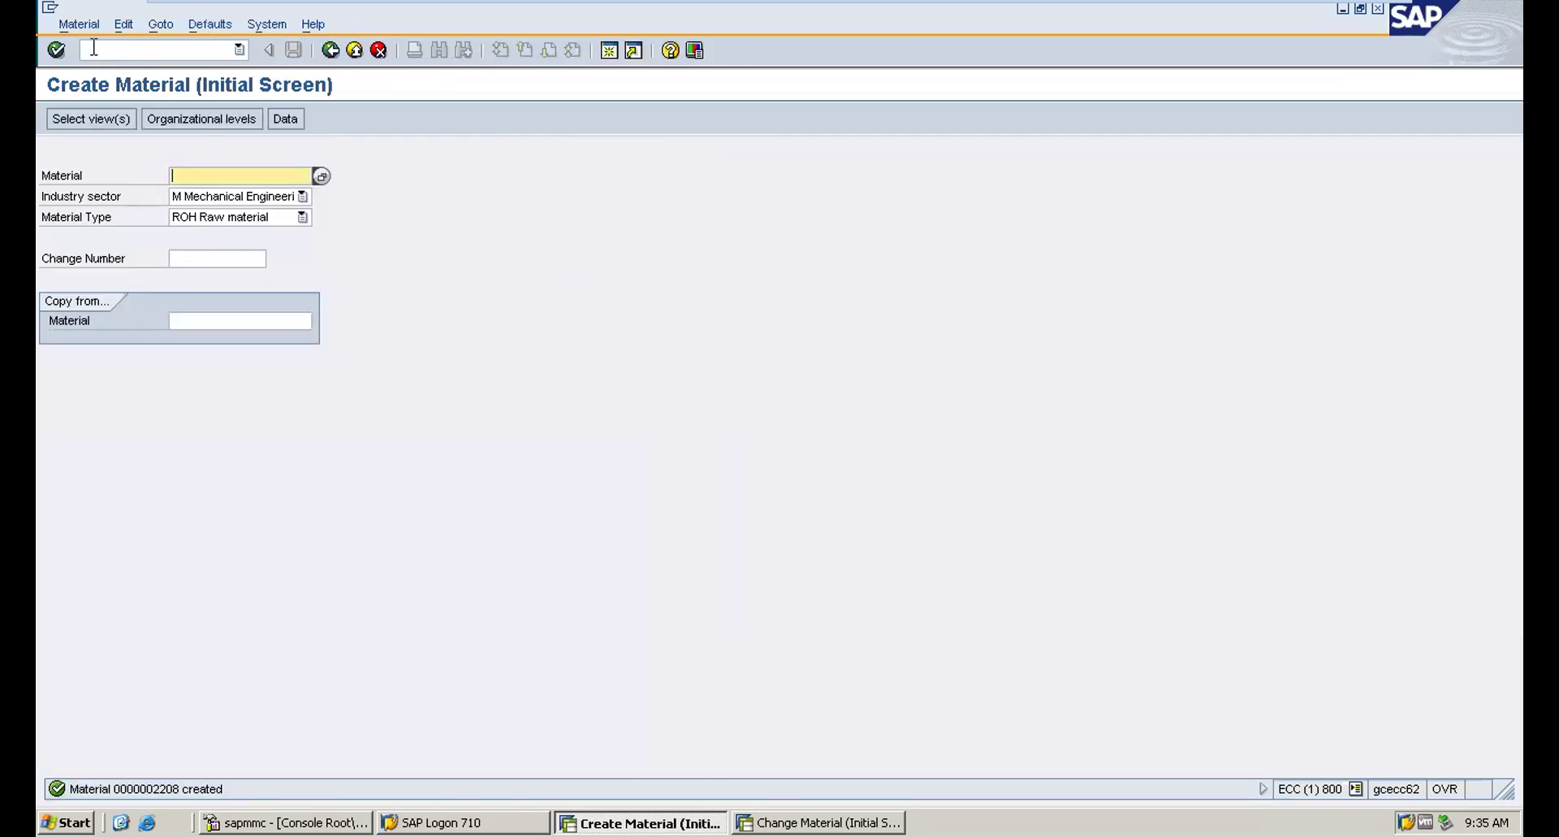
Step: Begin a second raw material with the preselected views, and enter description test2, base unit EA and material group kittu
key("Return")
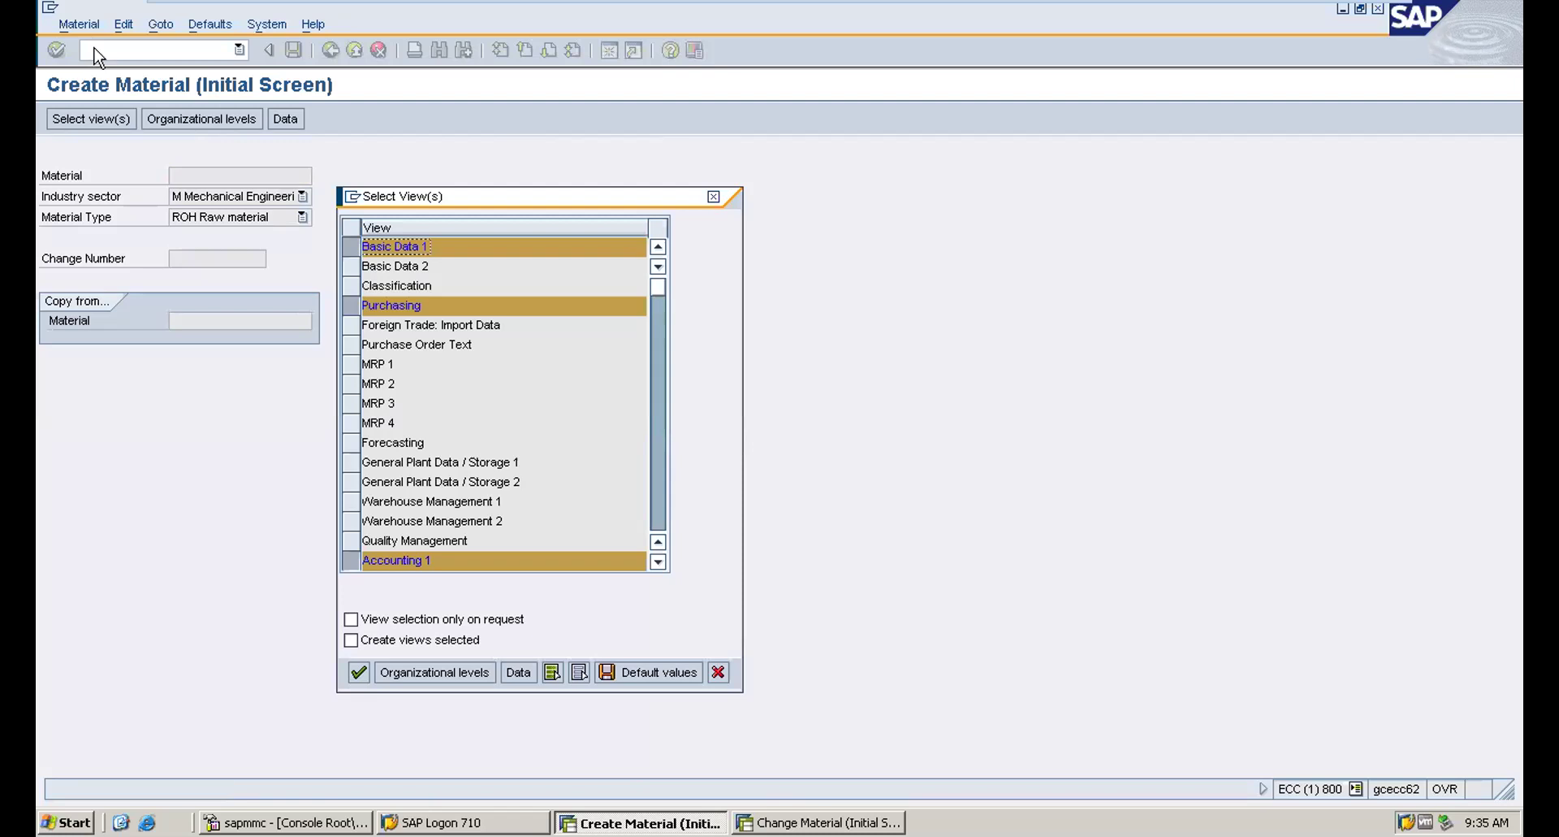
key("Return")
key("Return")
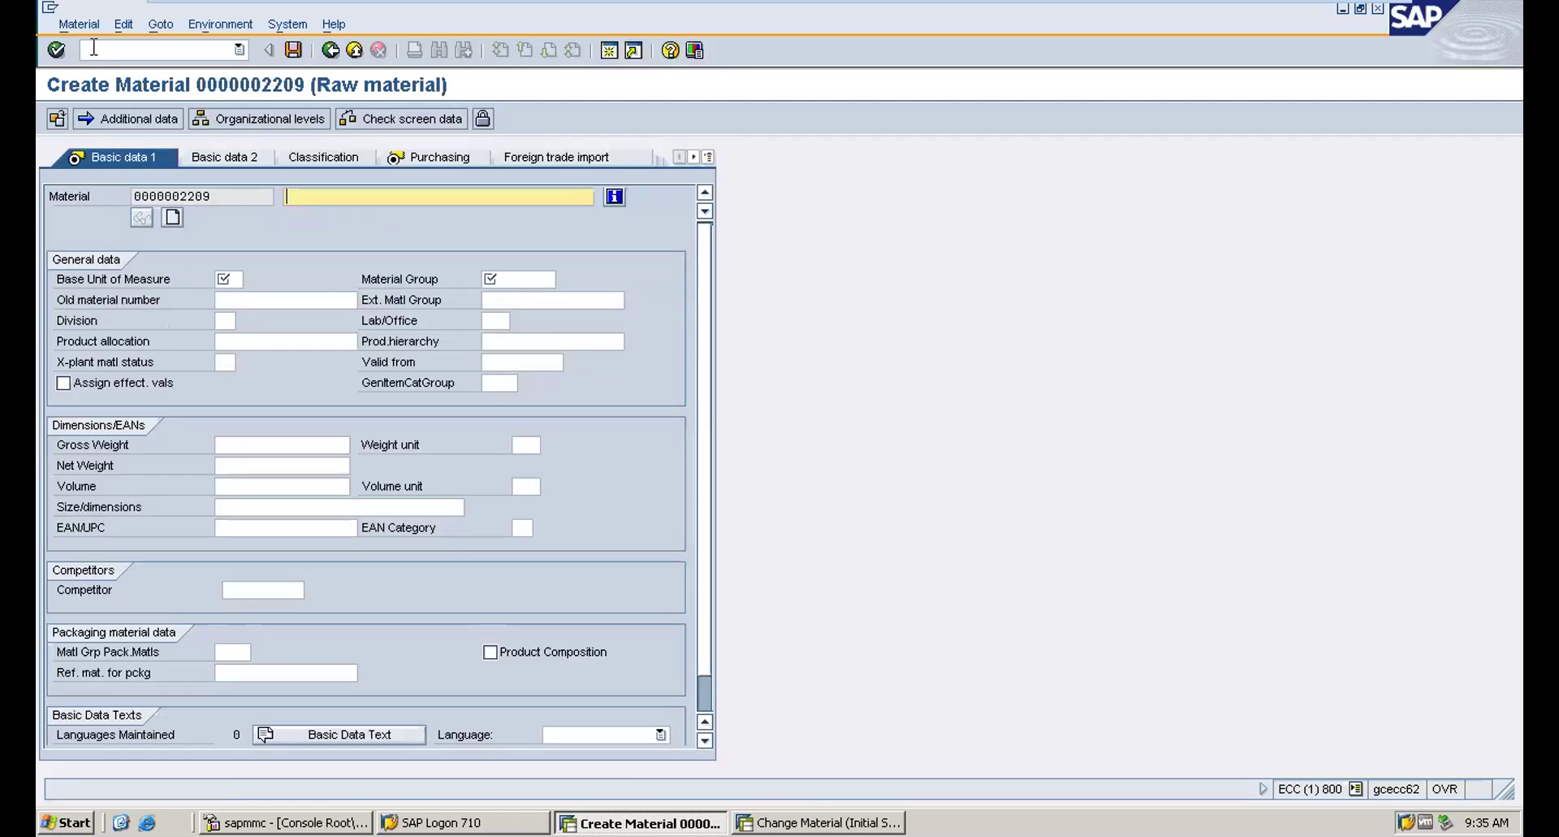
type("test2")
key("Tab")
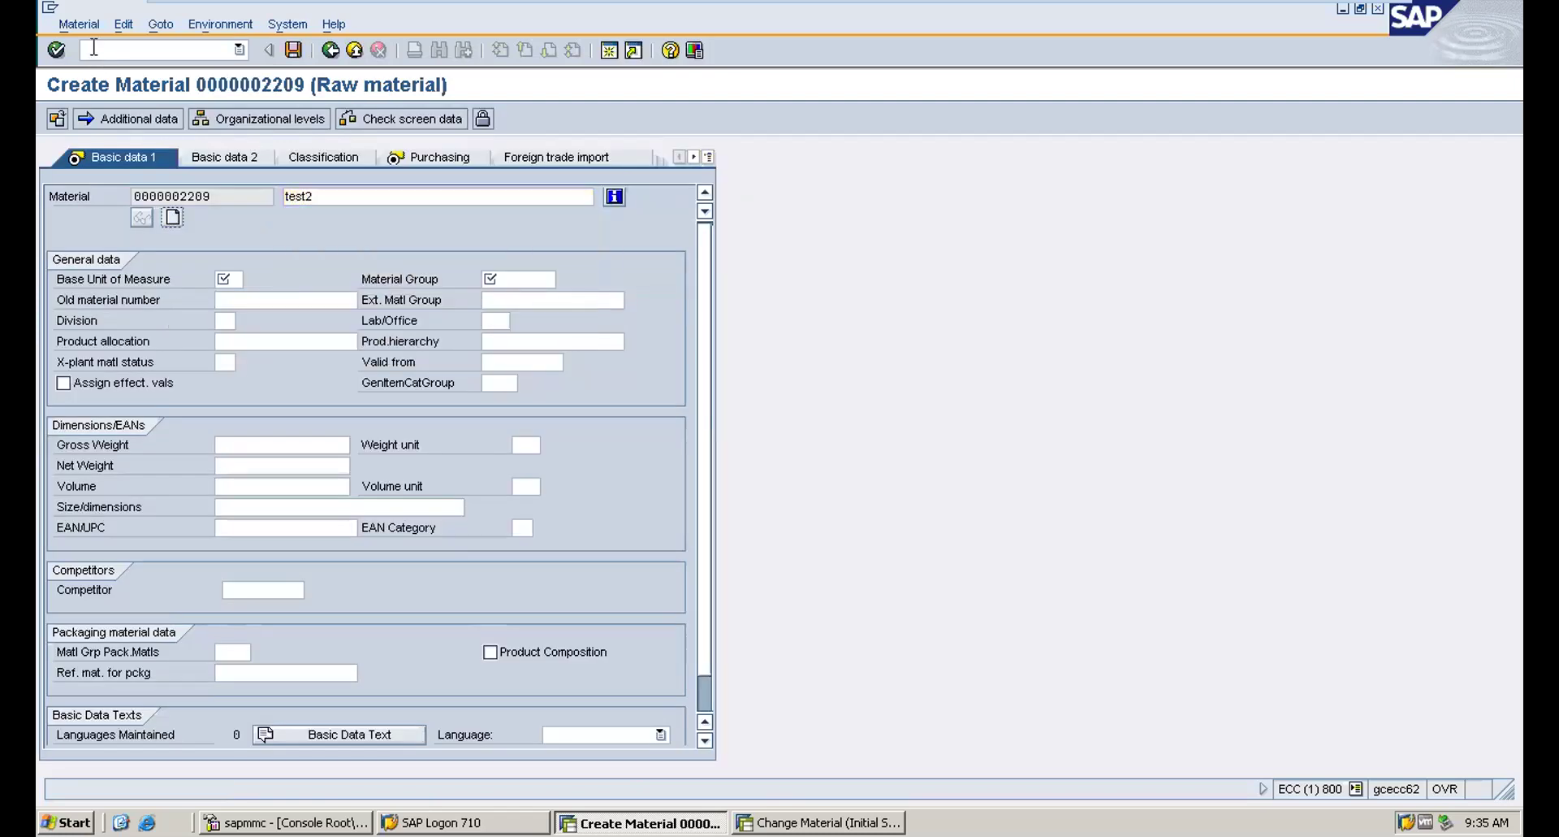
key("Tab")
type("EA")
key("Tab")
type("kittu")
key("Tab")
key("Return")
key("Return")
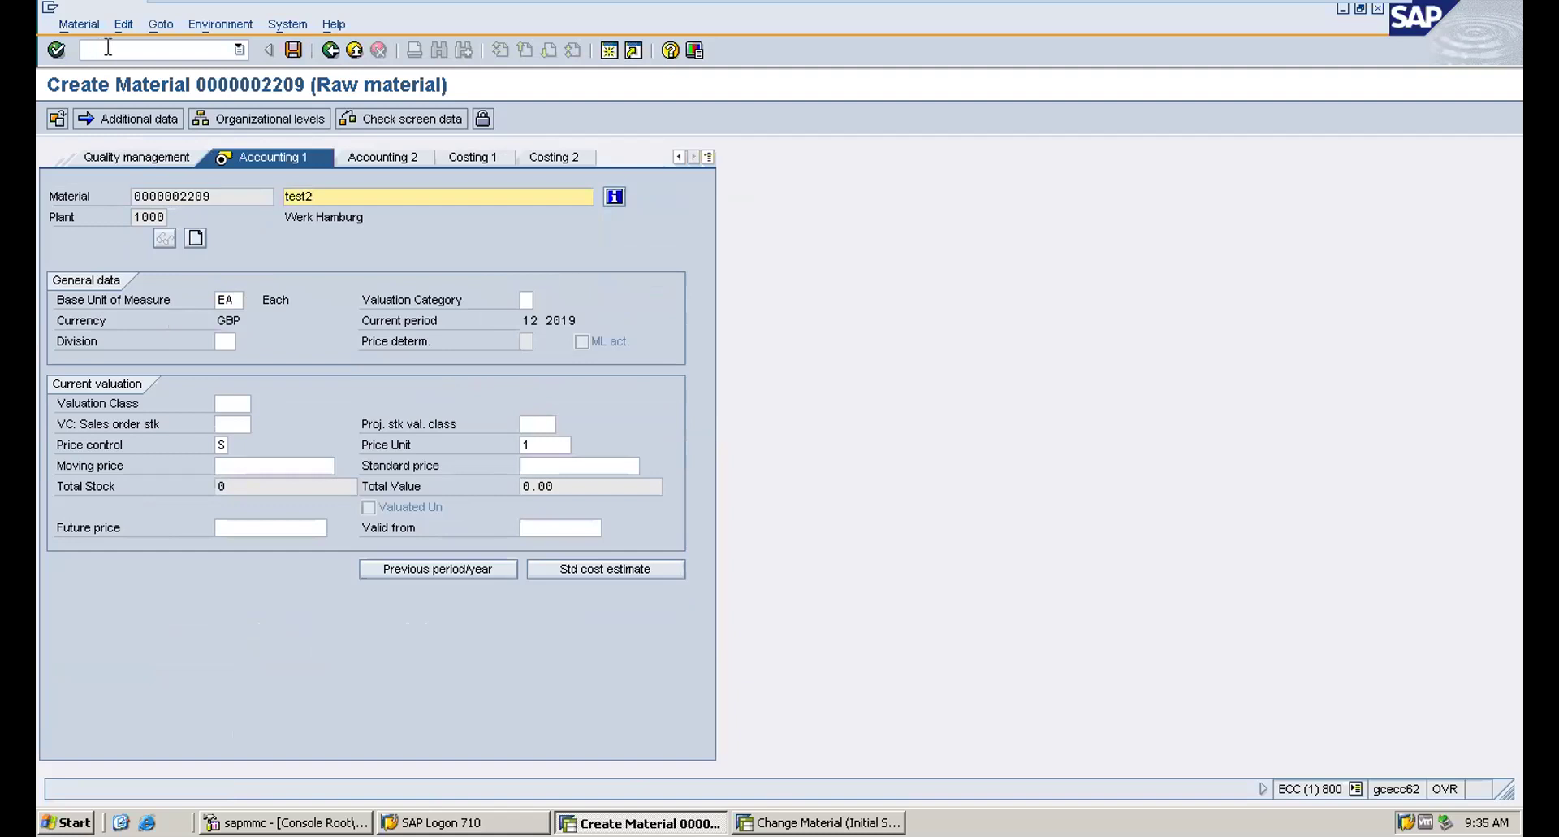
Step: Set valuation class 3000 and standard price 10 for test2, and return to its purchasing data
left_click(708, 157)
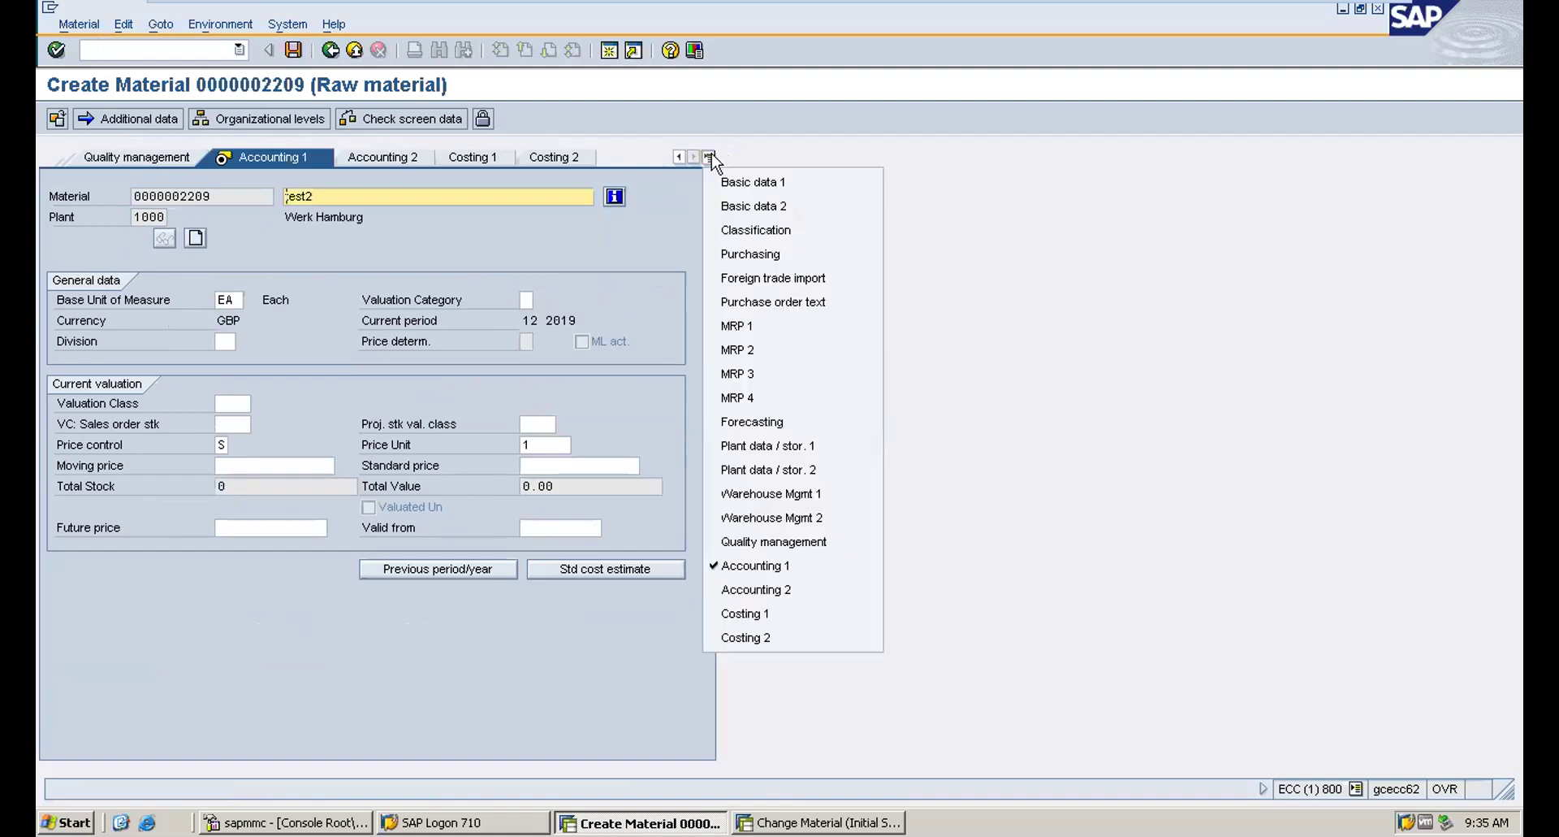
left_click(768, 255)
key("BackSpace")
left_click(234, 422)
left_click(553, 469)
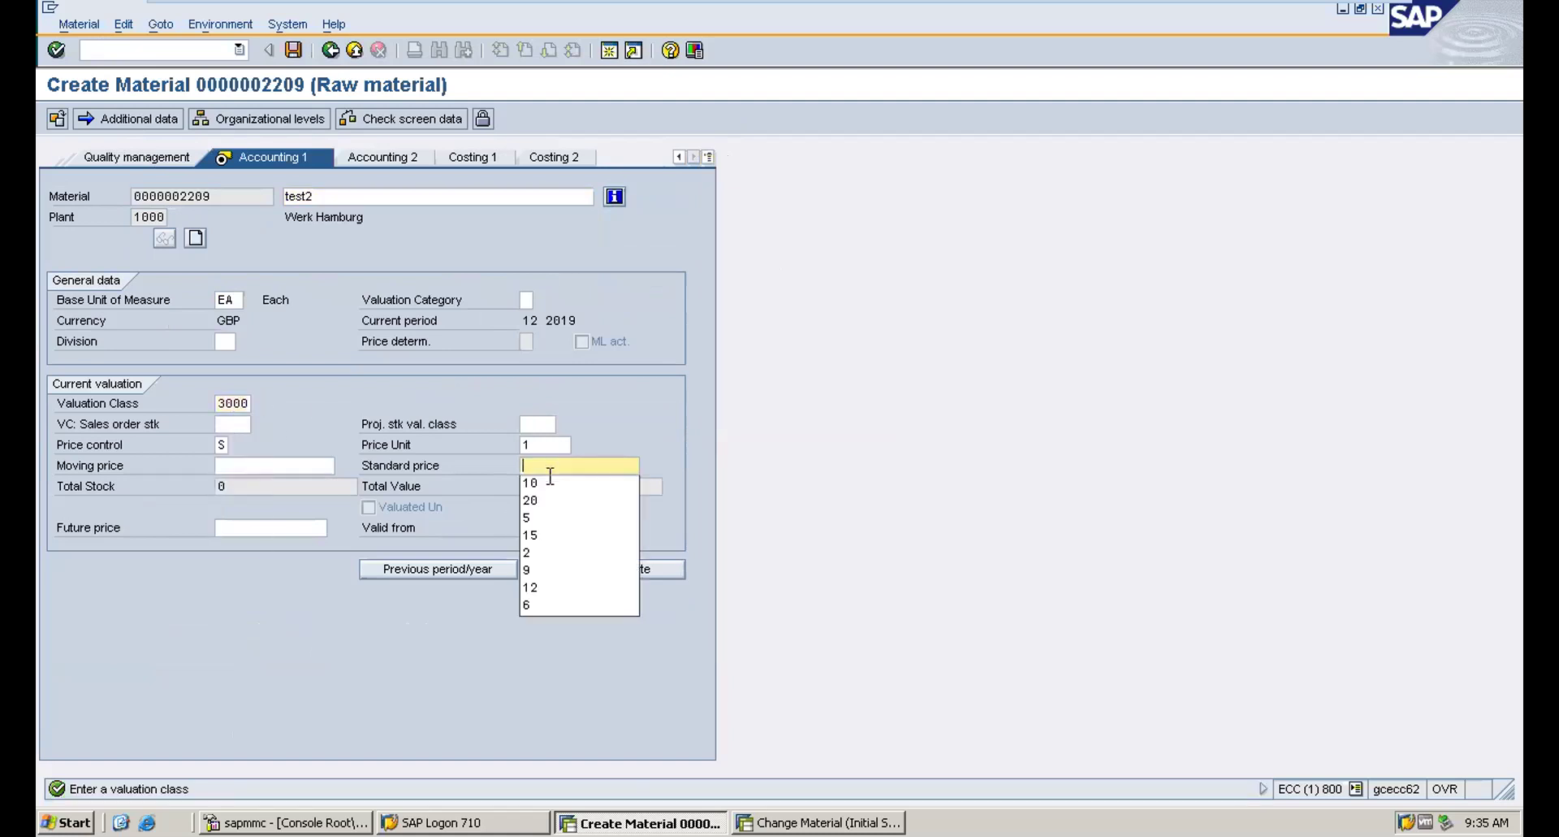
left_click(542, 487)
key("Return")
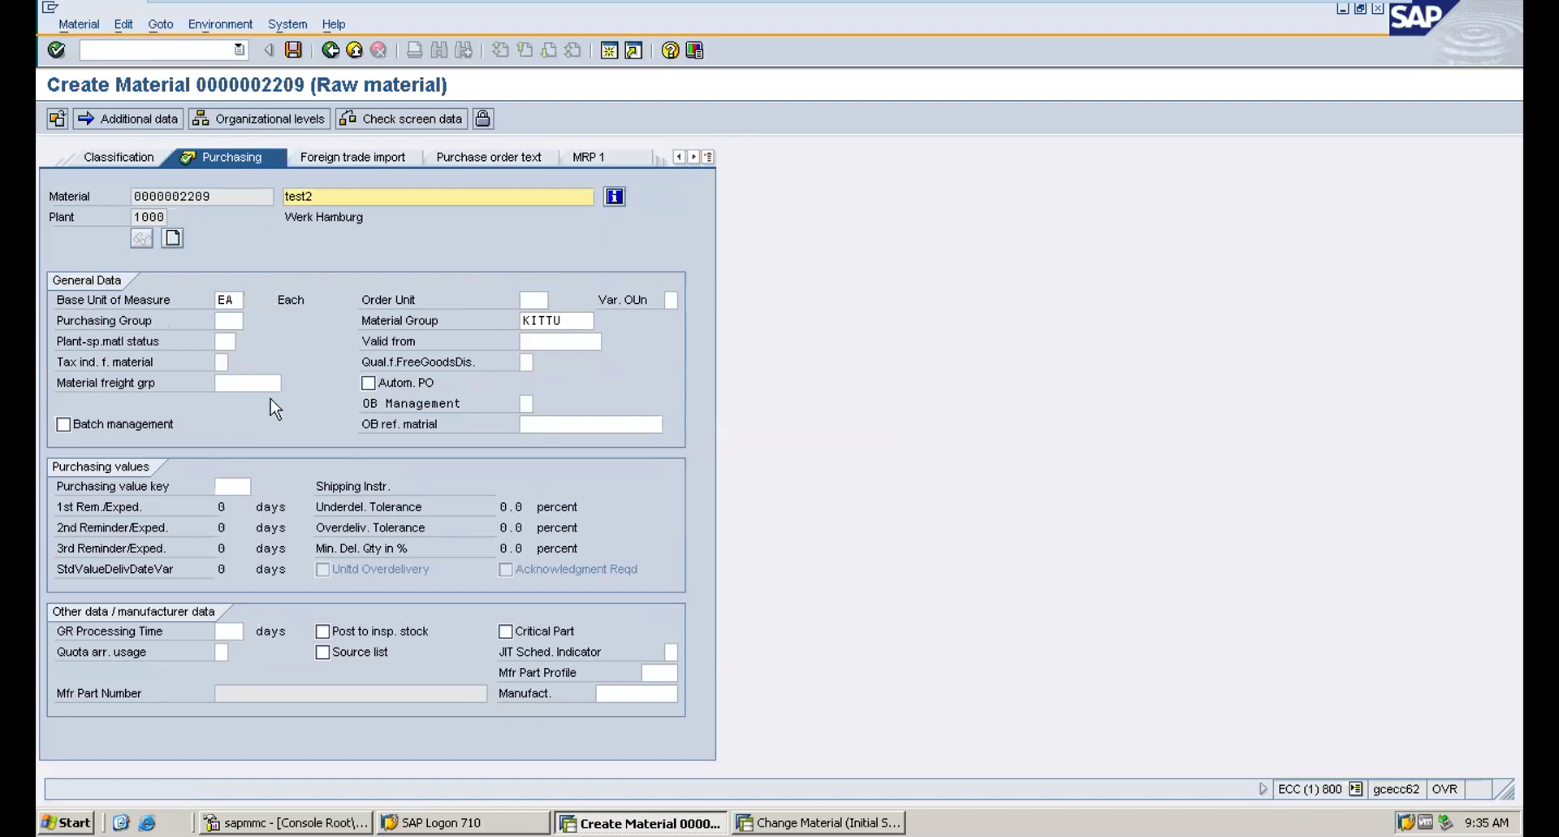
Step: Assign a previously used purchasing group to material test2 and save the material
left_click(234, 319)
left_click(228, 342)
left_click(295, 50)
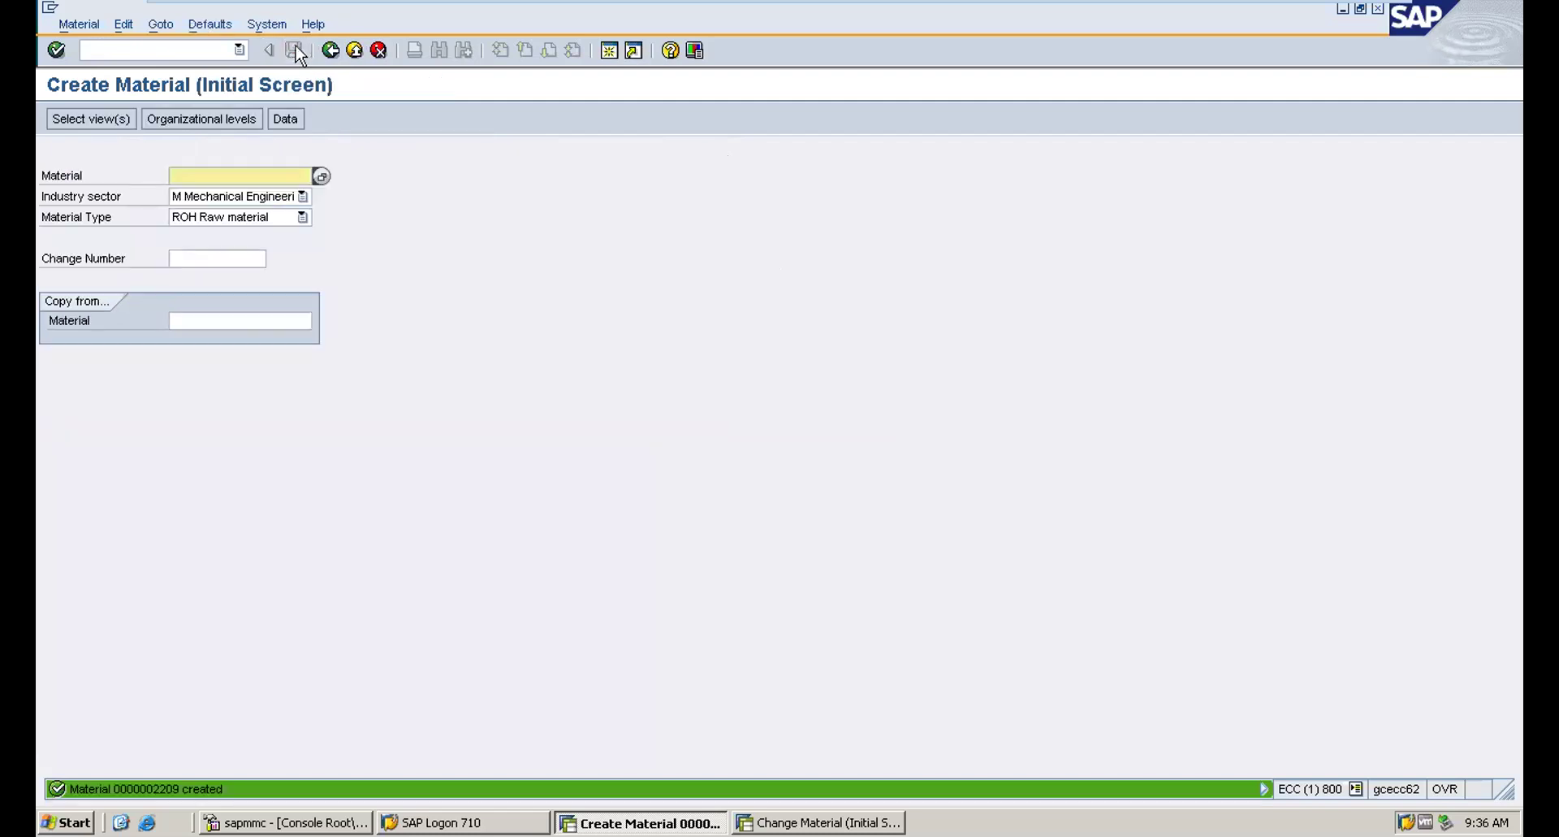
Step: Begin a third raw material for plant 1000, and enter description test3, base unit EA and material group kittu
key("BackSpace")
key("Return")
key("Return")
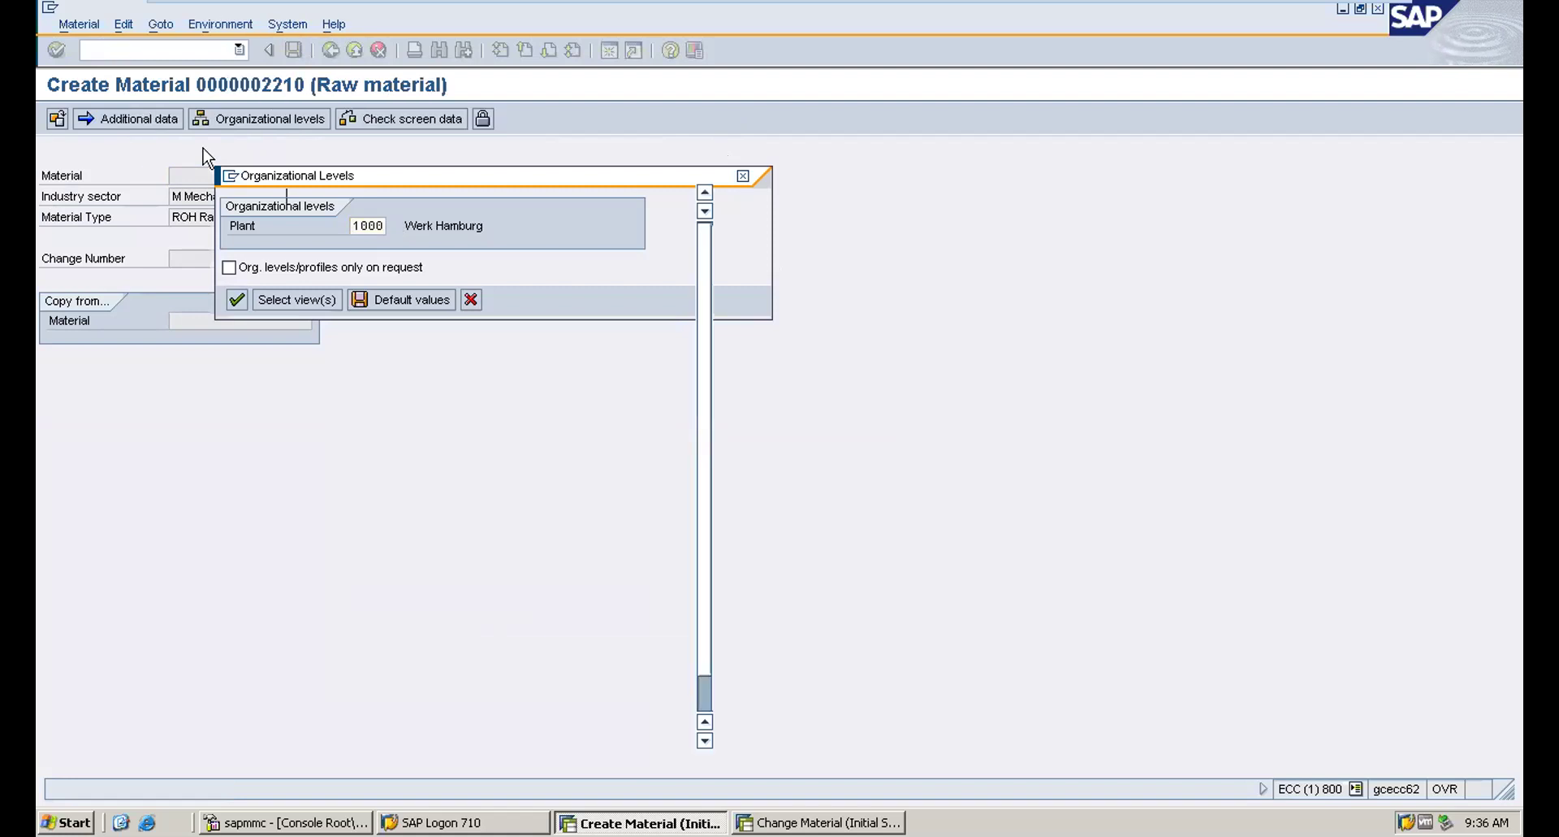
key("Return")
type("test")
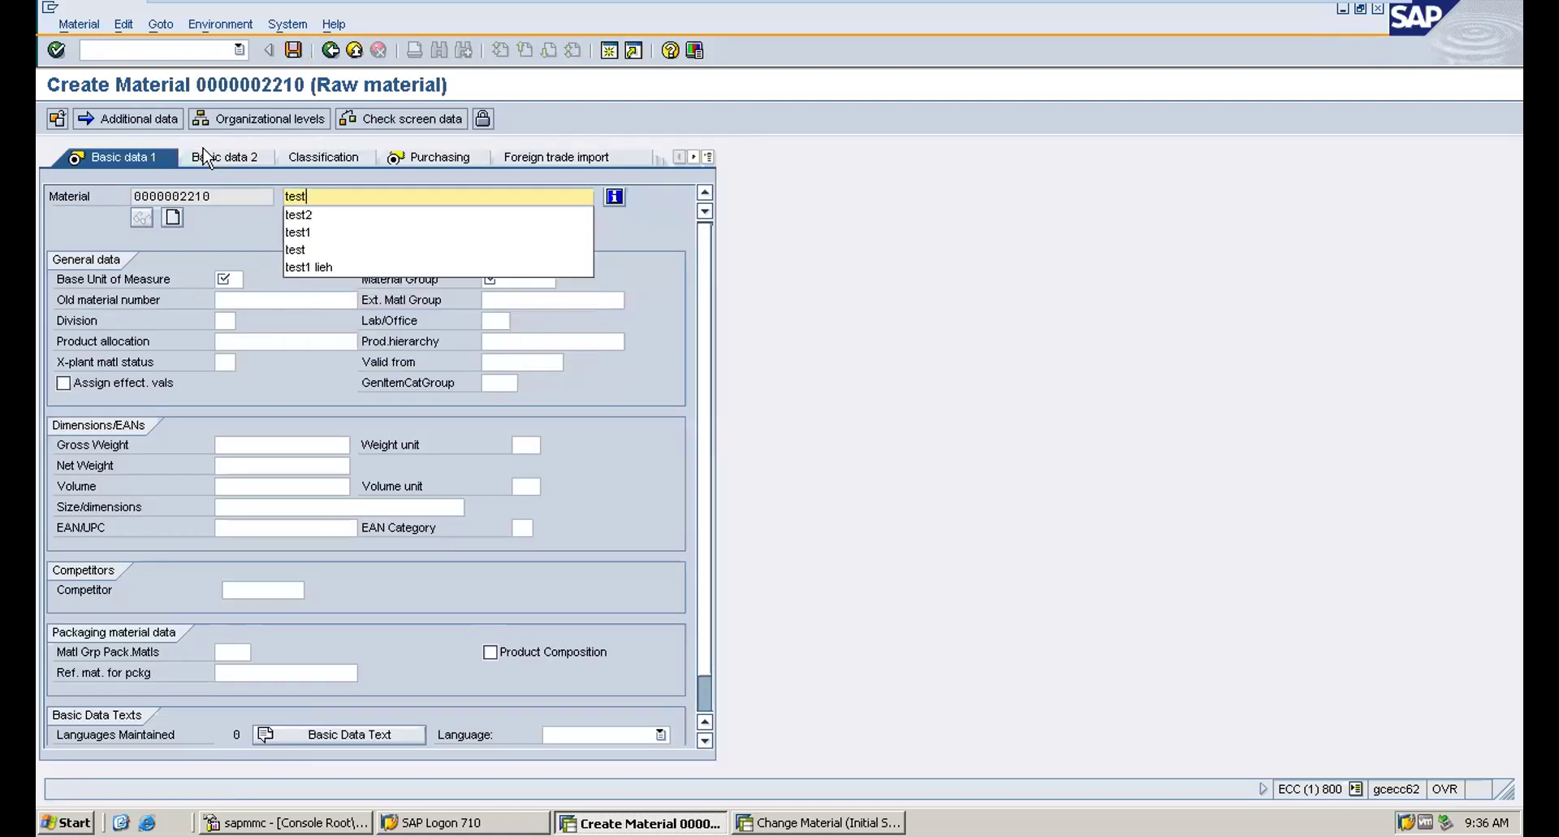
type("3")
left_click(239, 281)
type("E")
left_click(234, 304)
left_click(526, 279)
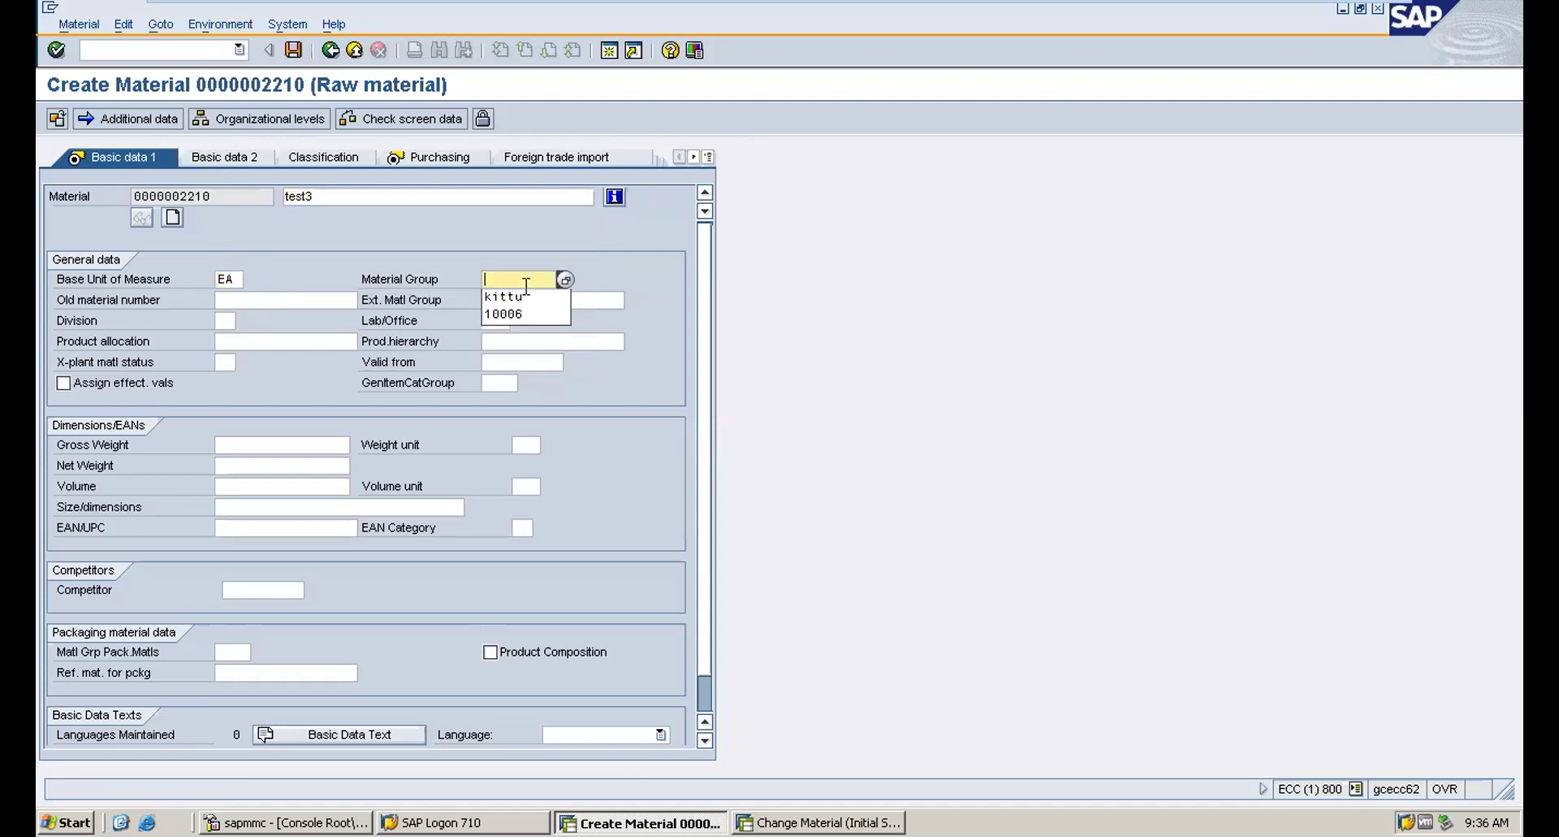
left_click(515, 296)
key("Return")
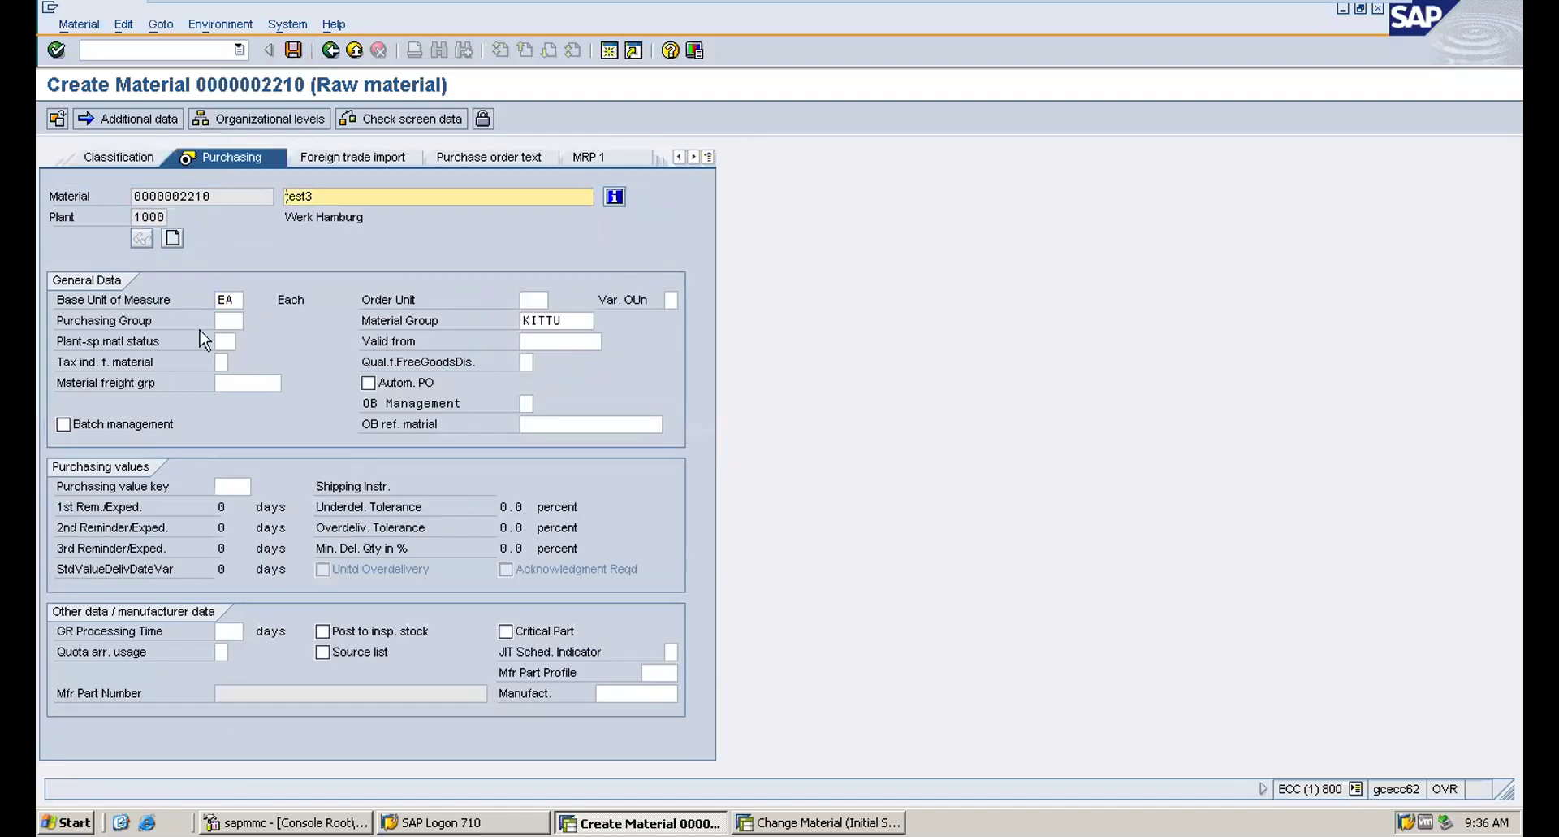
Step: Assign a previously used purchasing group to material test3 and continue to its accounting data
left_click(233, 320)
left_click(232, 347)
key("Return")
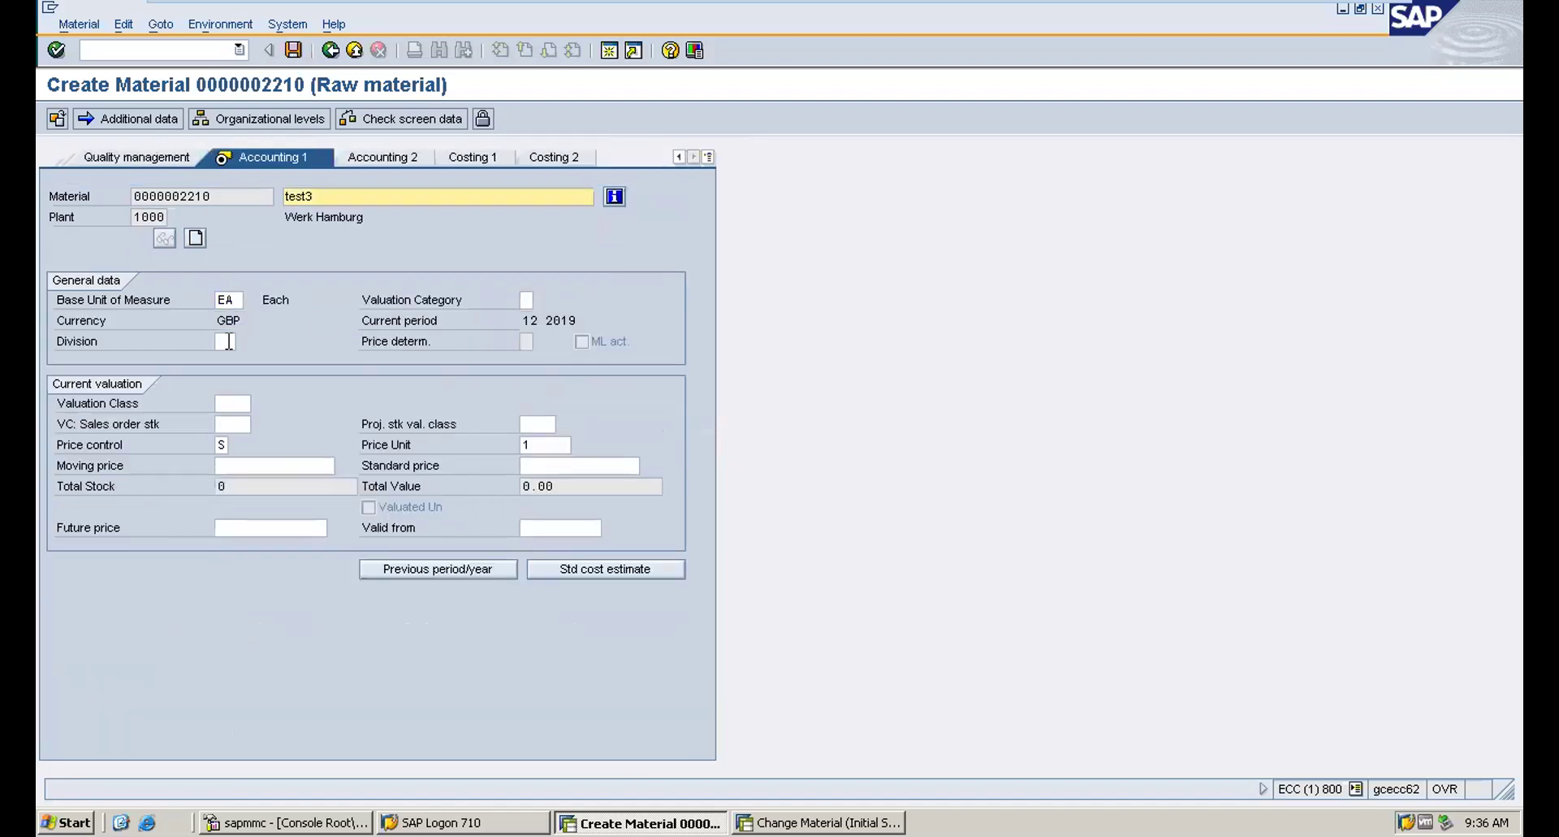
Step: Set valuation class 3000 and standard price 10 for test3, and save the material
left_click(239, 403)
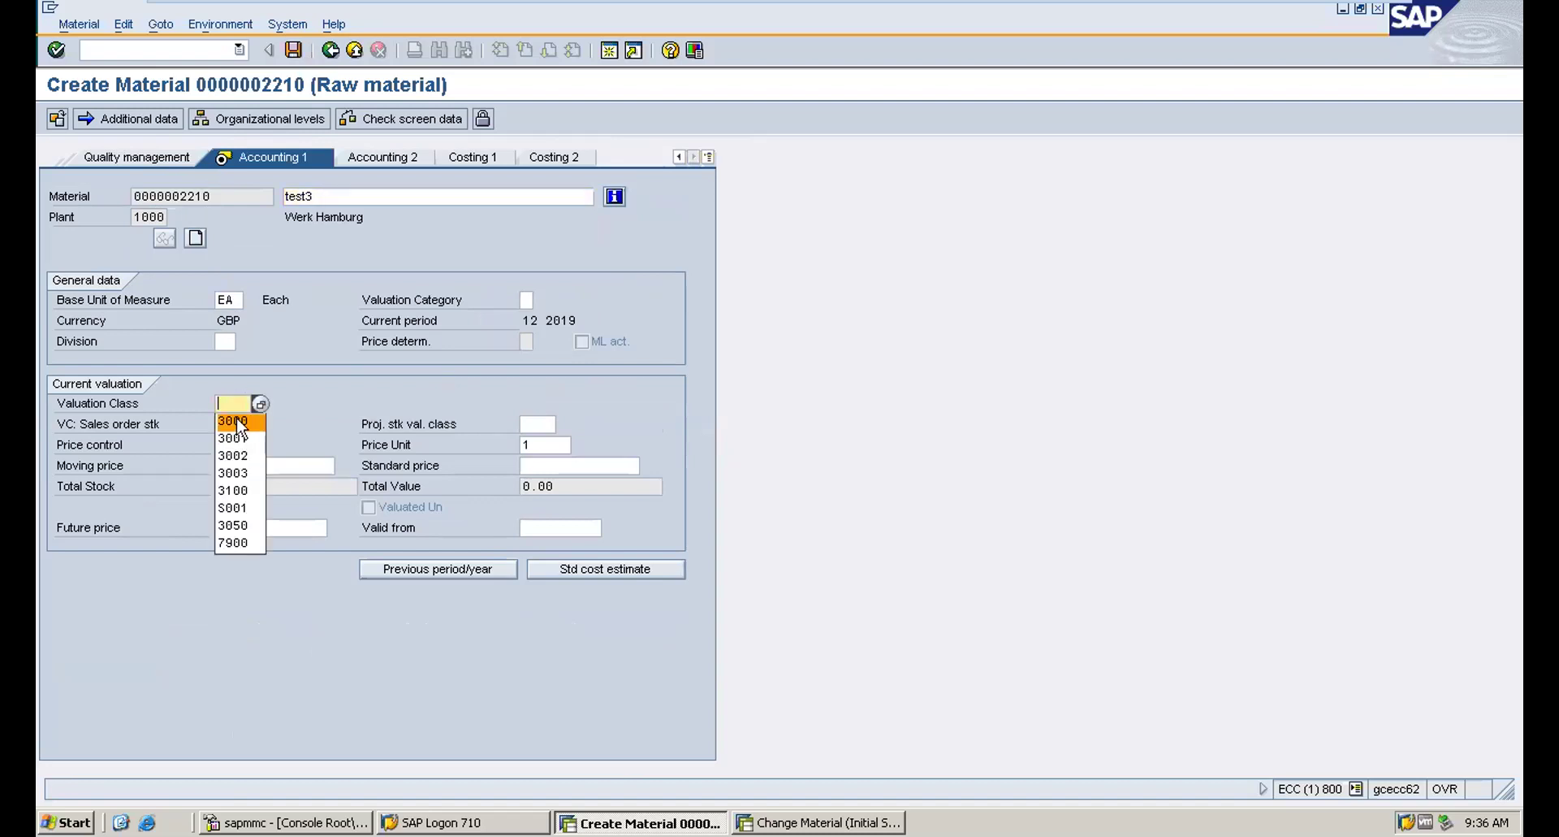
left_click(234, 421)
left_click(552, 465)
left_click(550, 486)
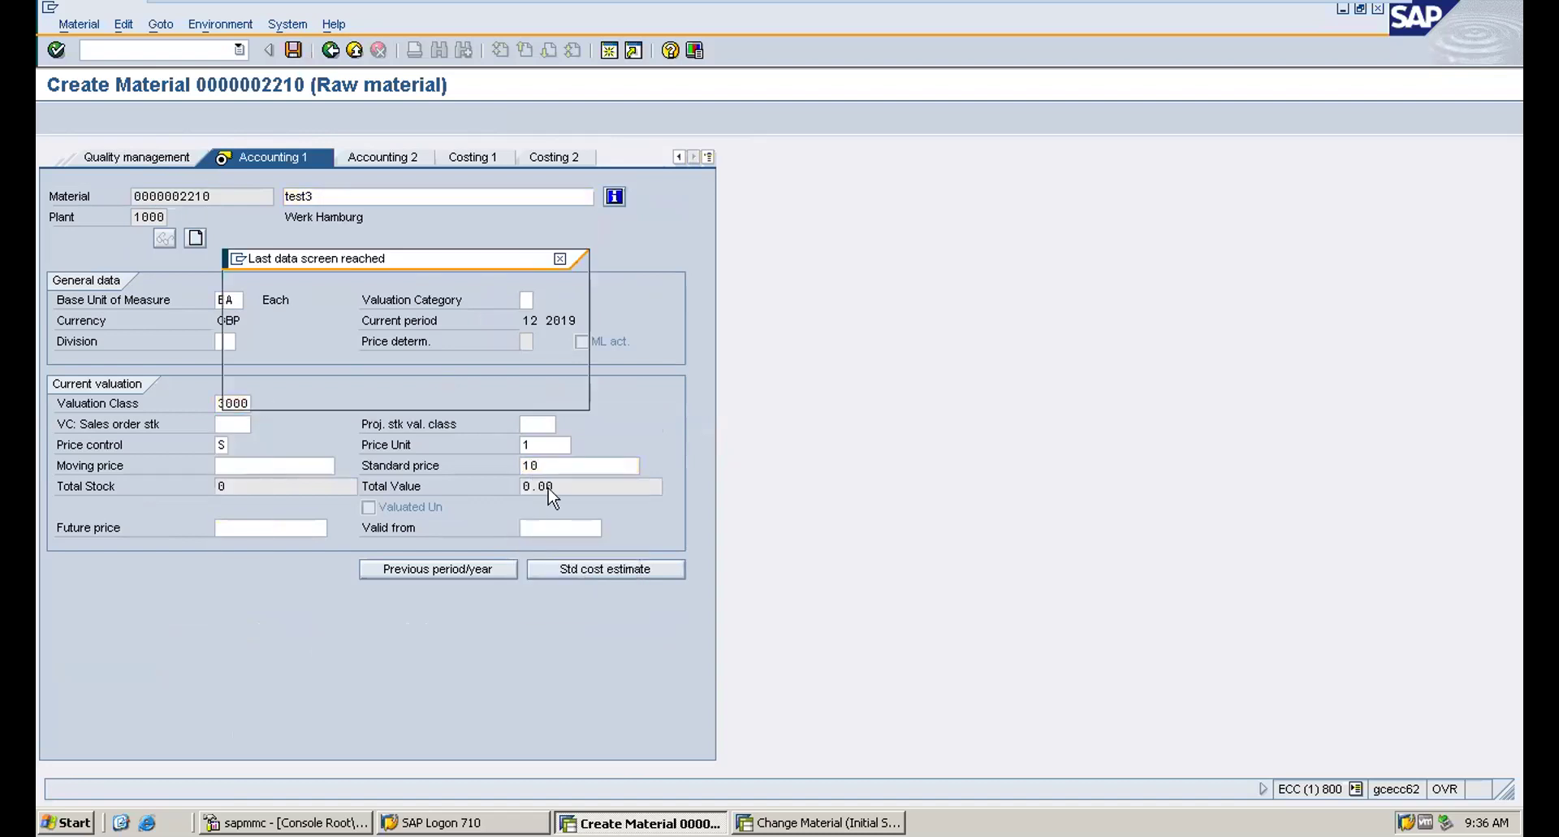
key("Return")
key("Return")
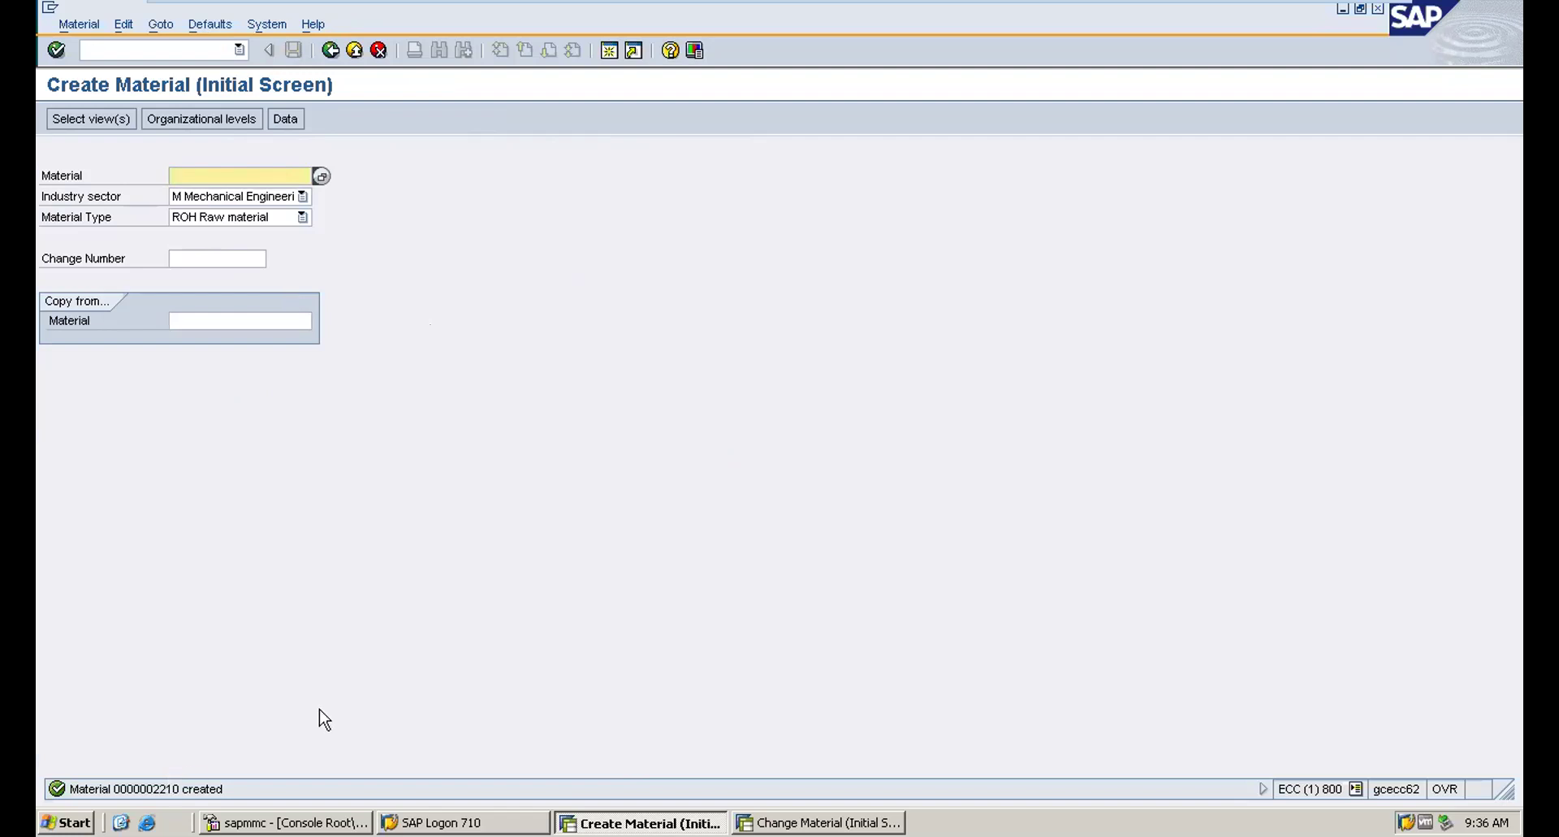
Step: Open the recent document New Microsoft Excel Worksheet in Excel
left_click(73, 822)
left_click(73, 821)
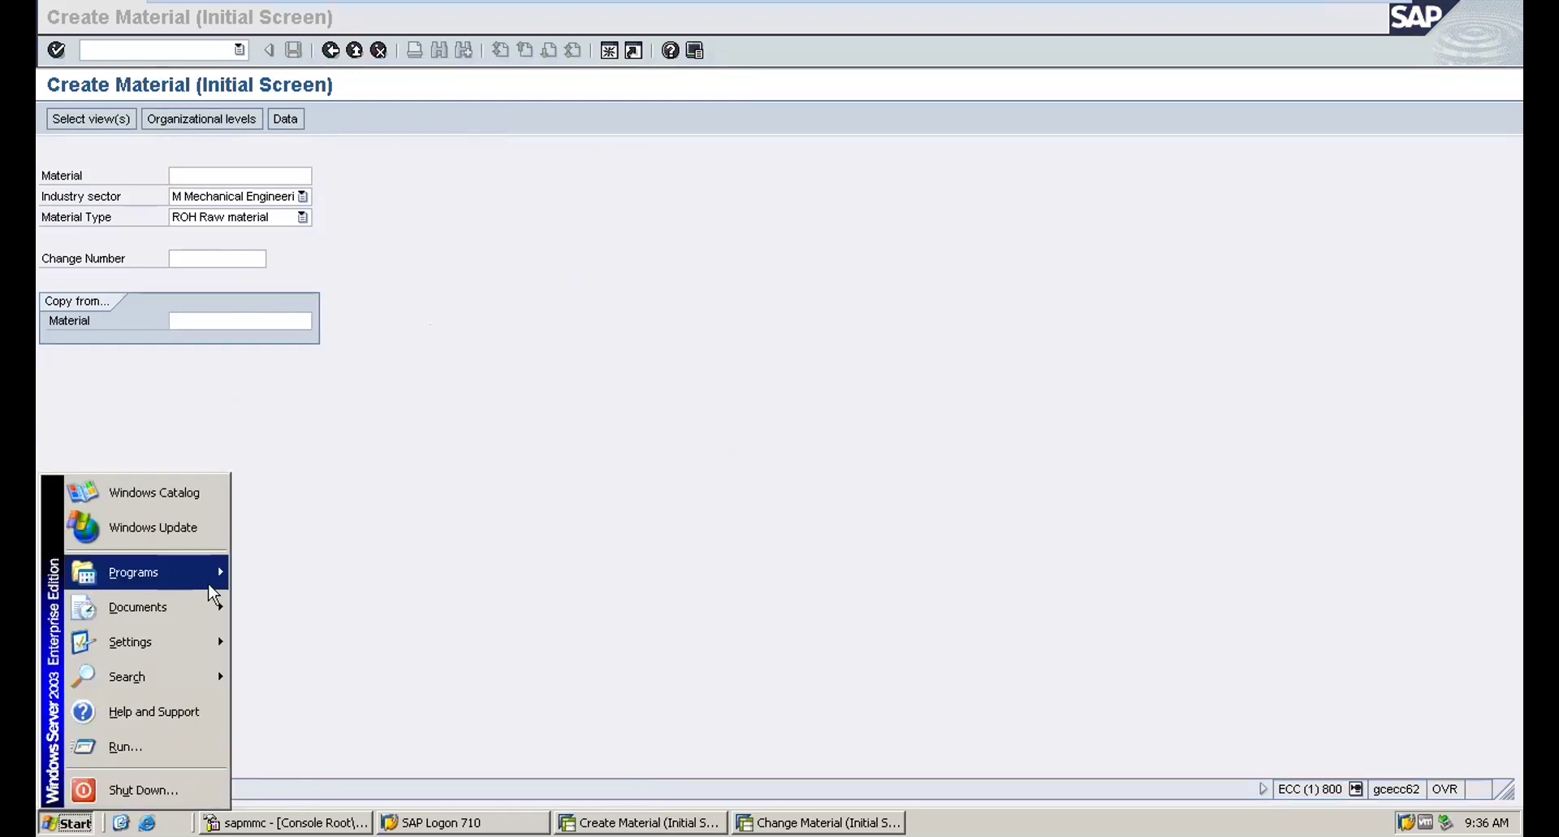
mouse_move(207, 607)
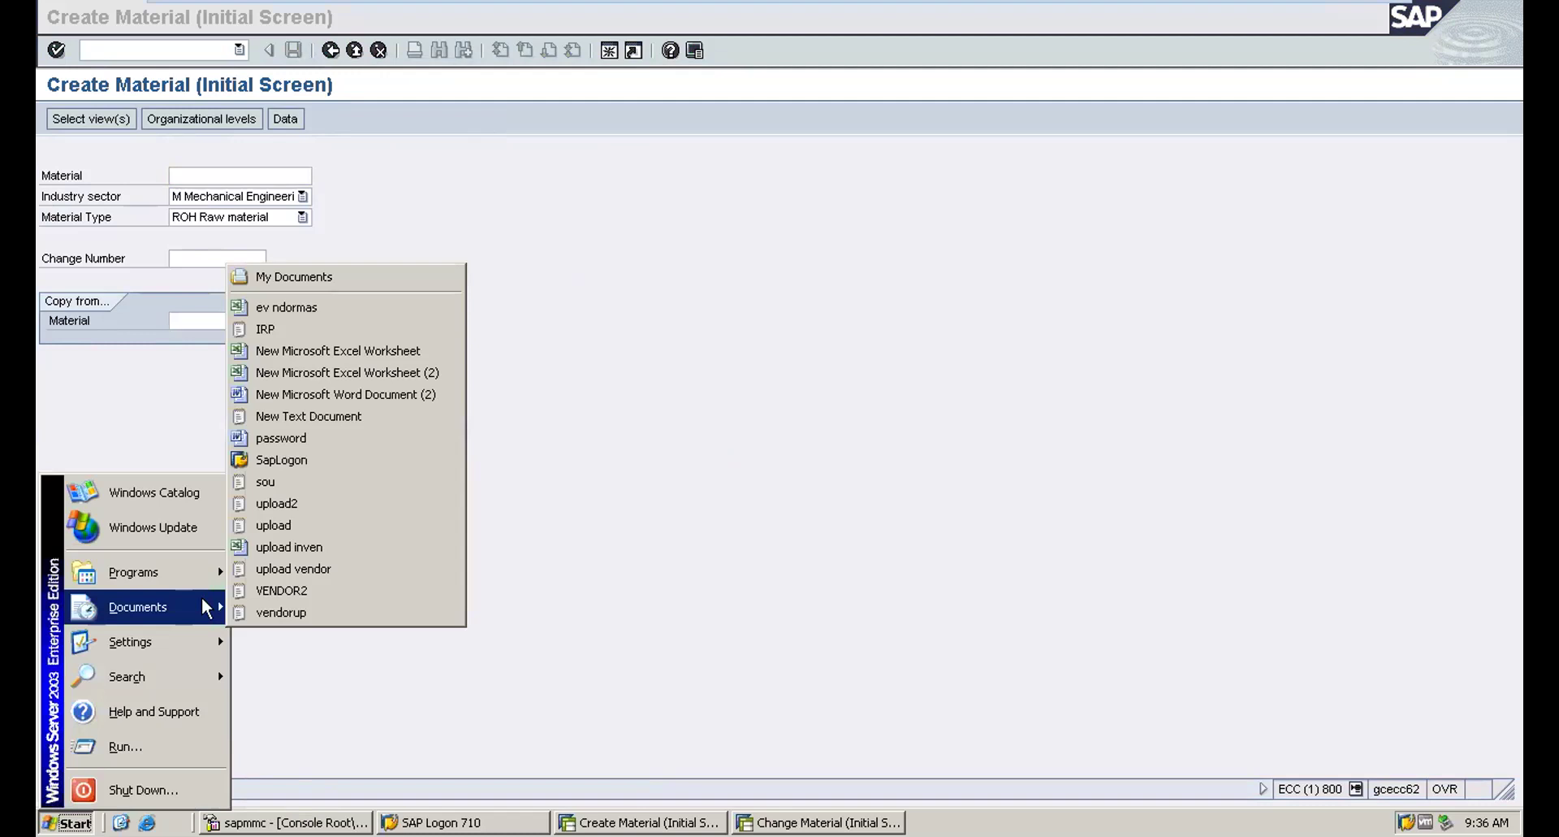
left_click(373, 357)
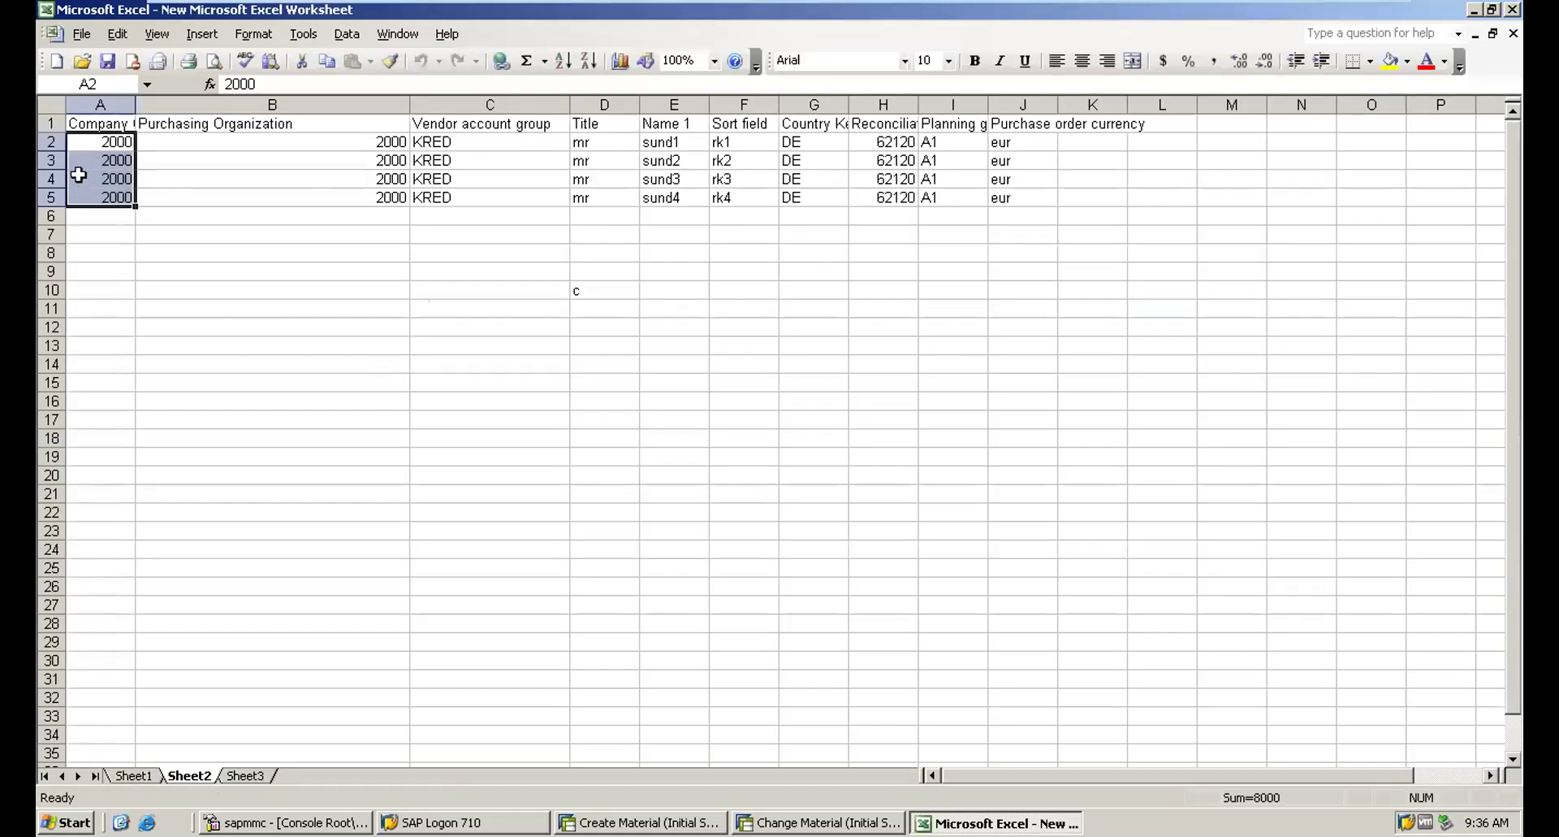
Step: Try to clear the whole vendor table on Sheet2
left_click(105, 123)
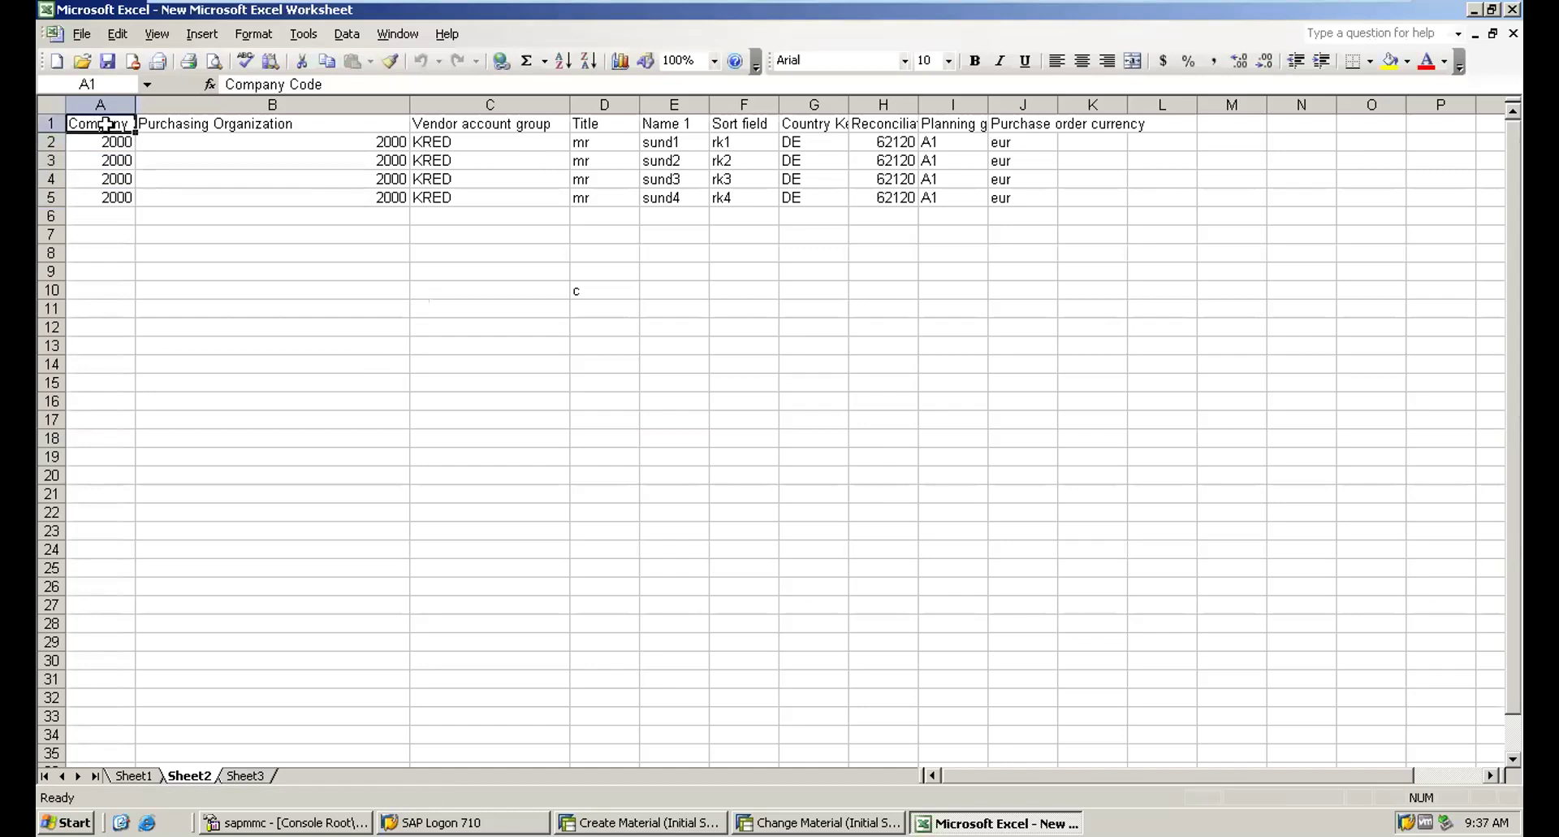
key("ctrl+a")
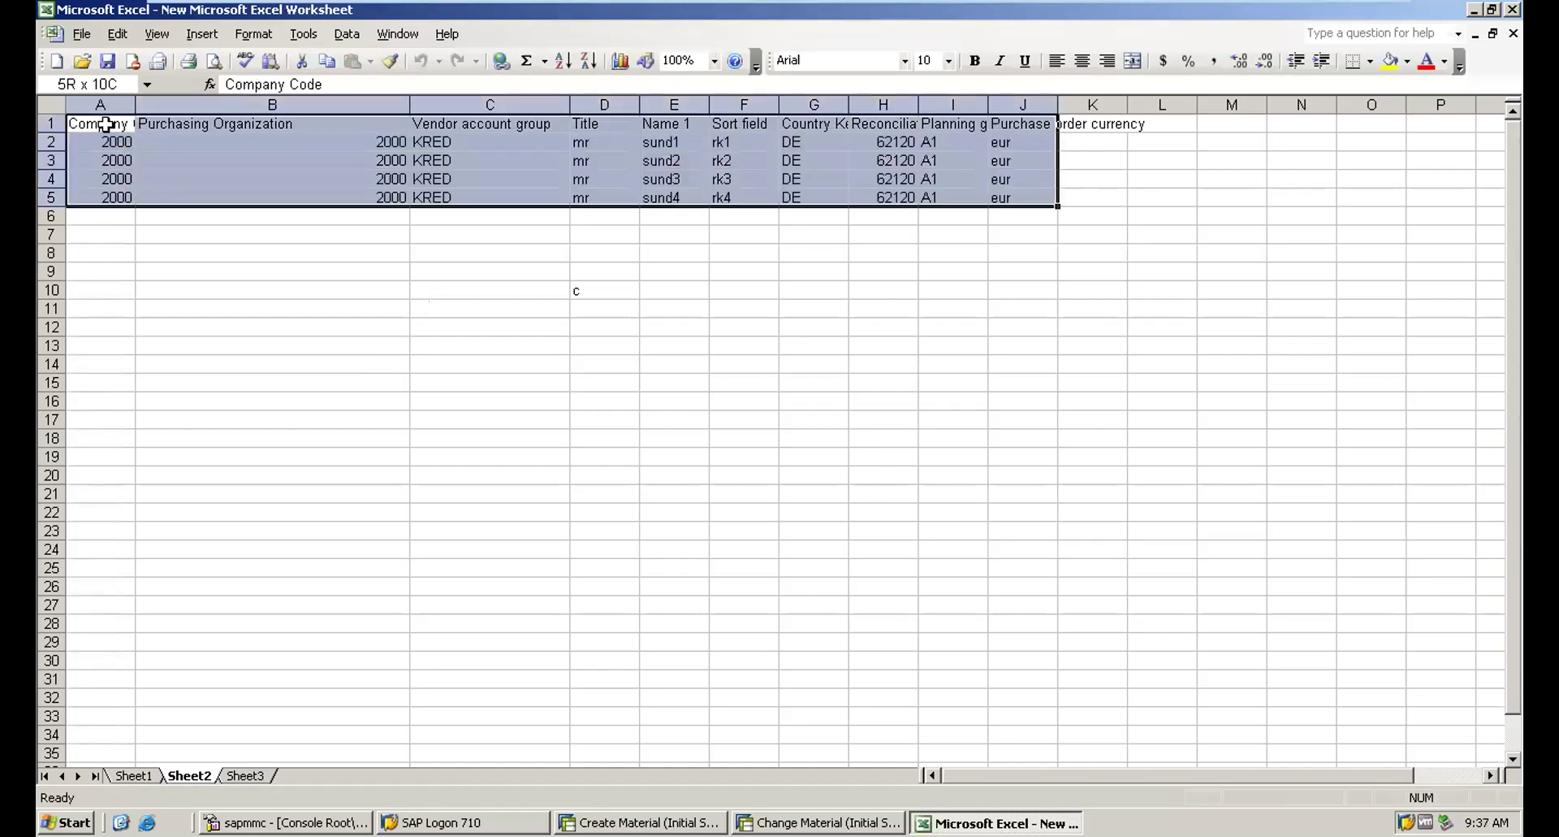
key("BackSpace")
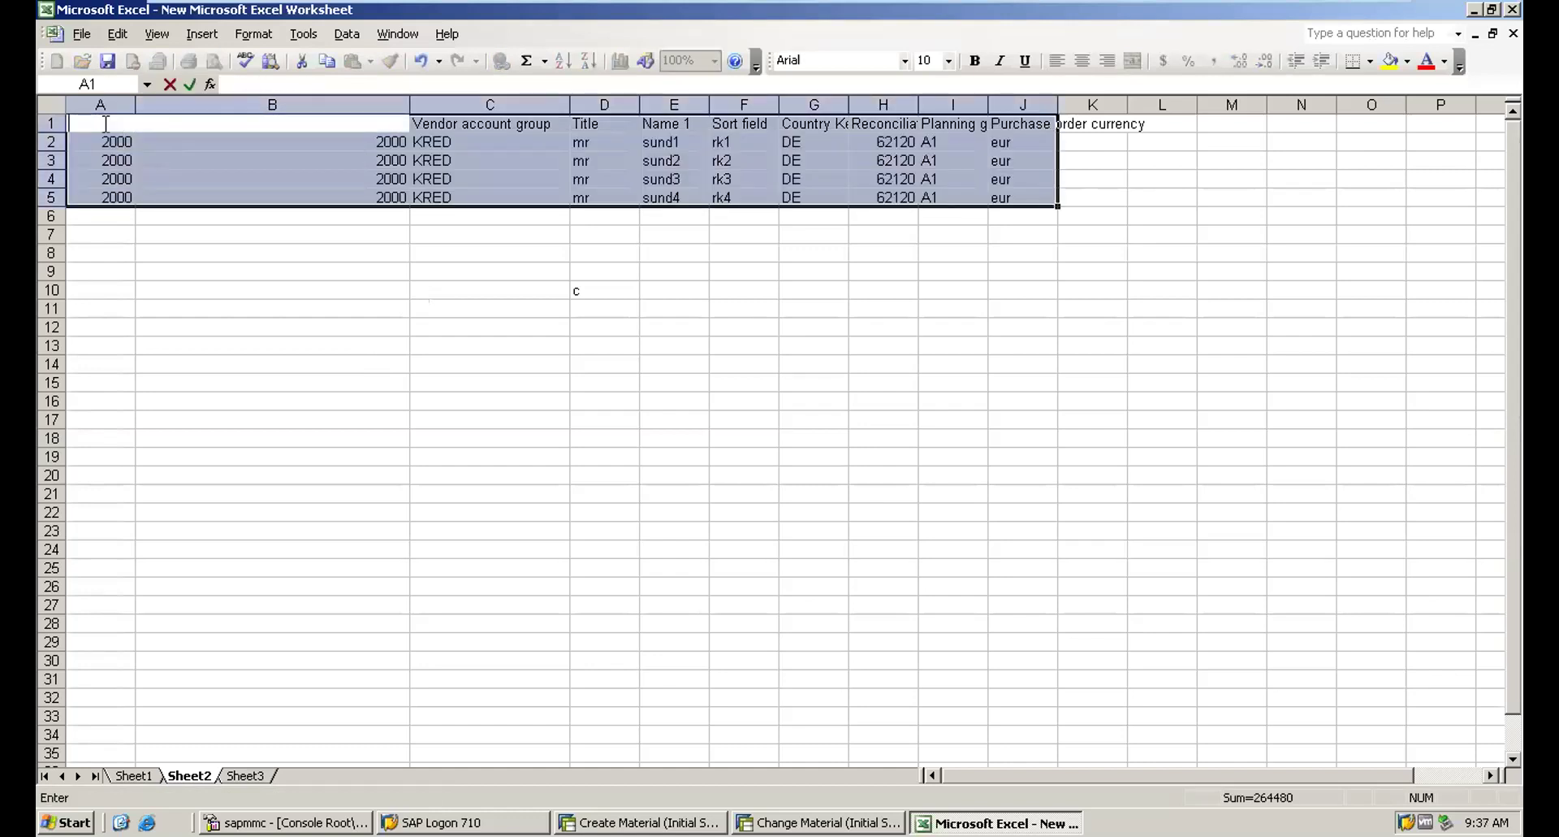
left_click(202, 236)
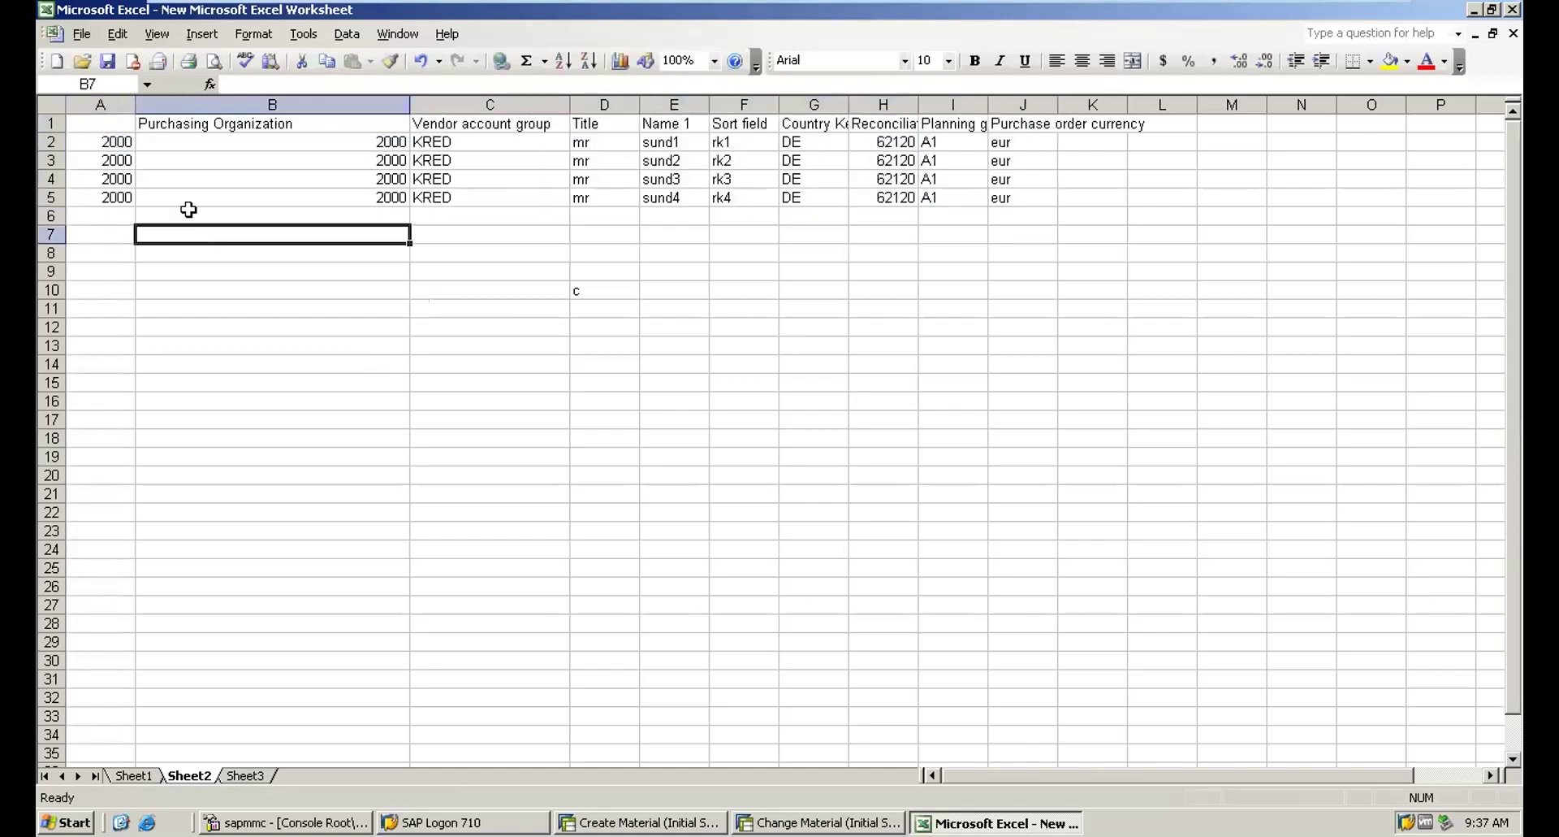
Step: Delete the contents of the vendor table in cells A1 to J5 on Sheet2
left_click(96, 133)
key("shift+Right")
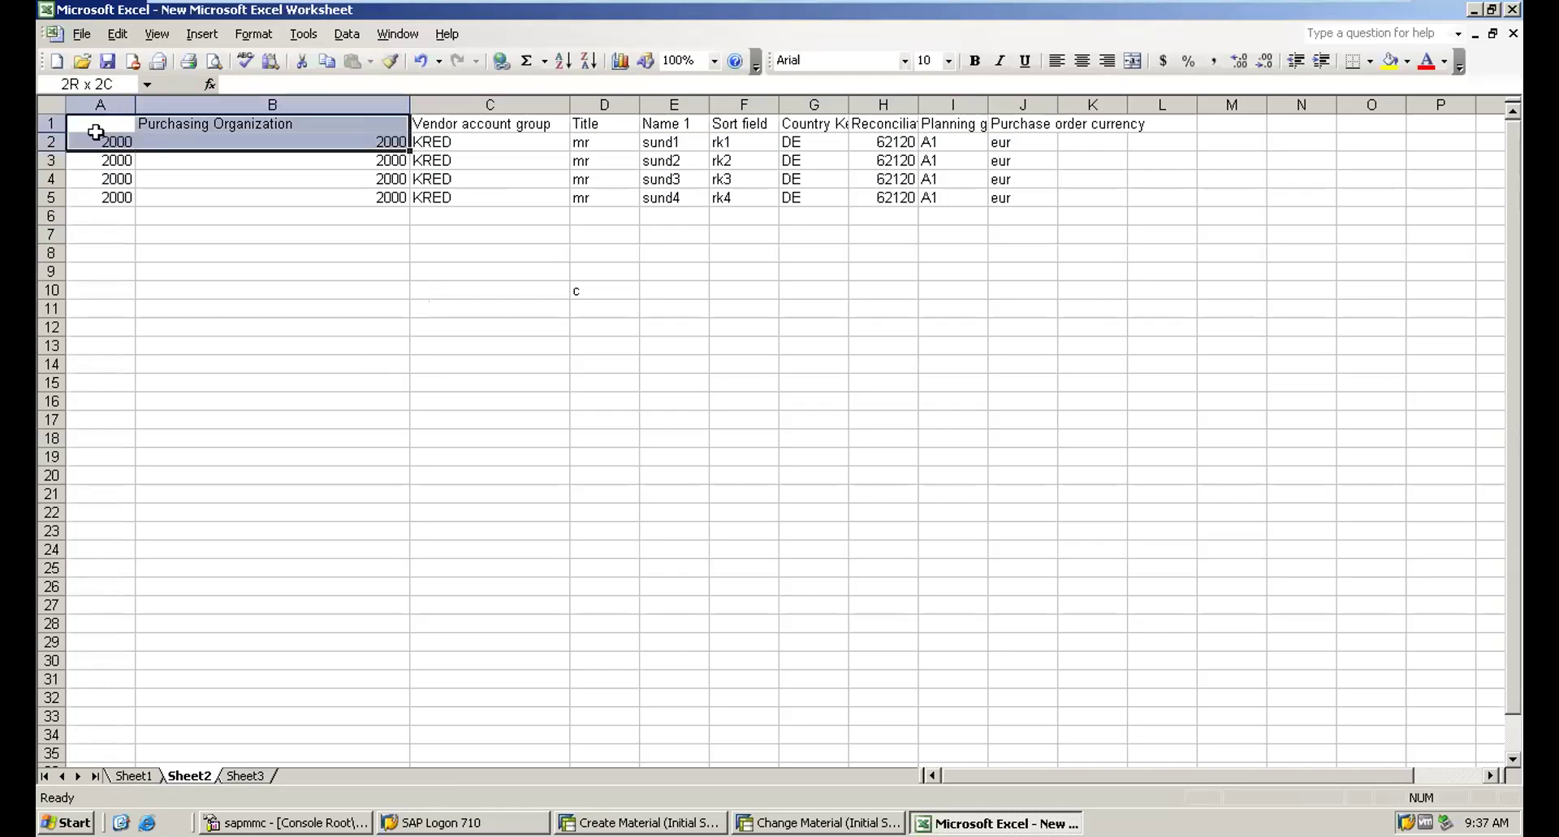
key("shift+Right")
key("shift+Right")
key("shift+Right")
key("shift+Right")
key("shift+Right")
key("shift+Right")
key("shift+Right")
key("shift+Right")
key("shift+Down")
key("shift+Down")
key("shift+Down")
key("shift+Down")
key("Delete")
Step: Enter the column headers Material in A1 and Pur group in B1 on Sheet2
left_click(96, 133)
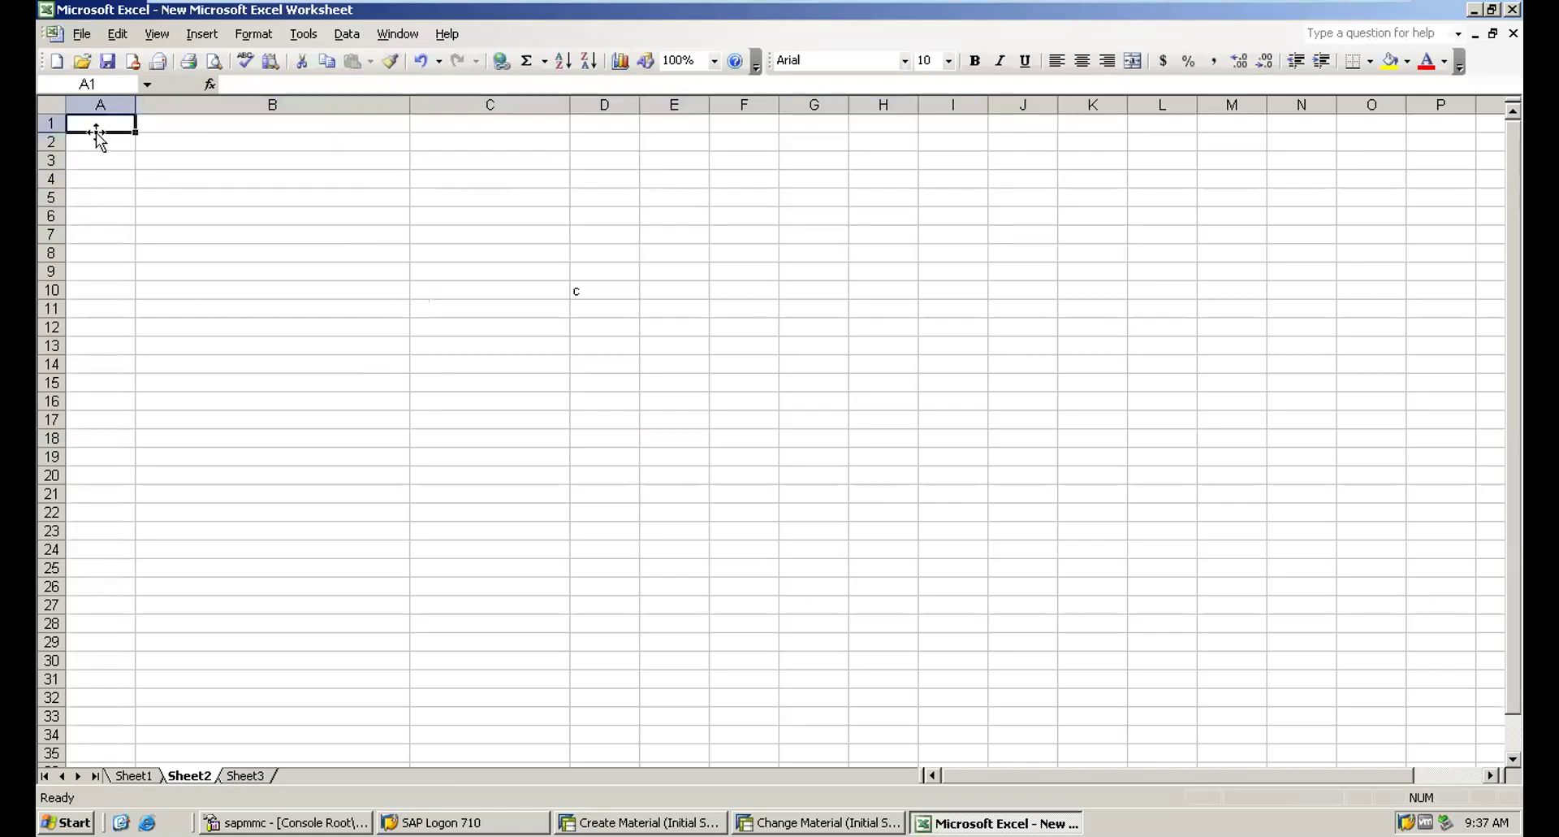
type("Material")
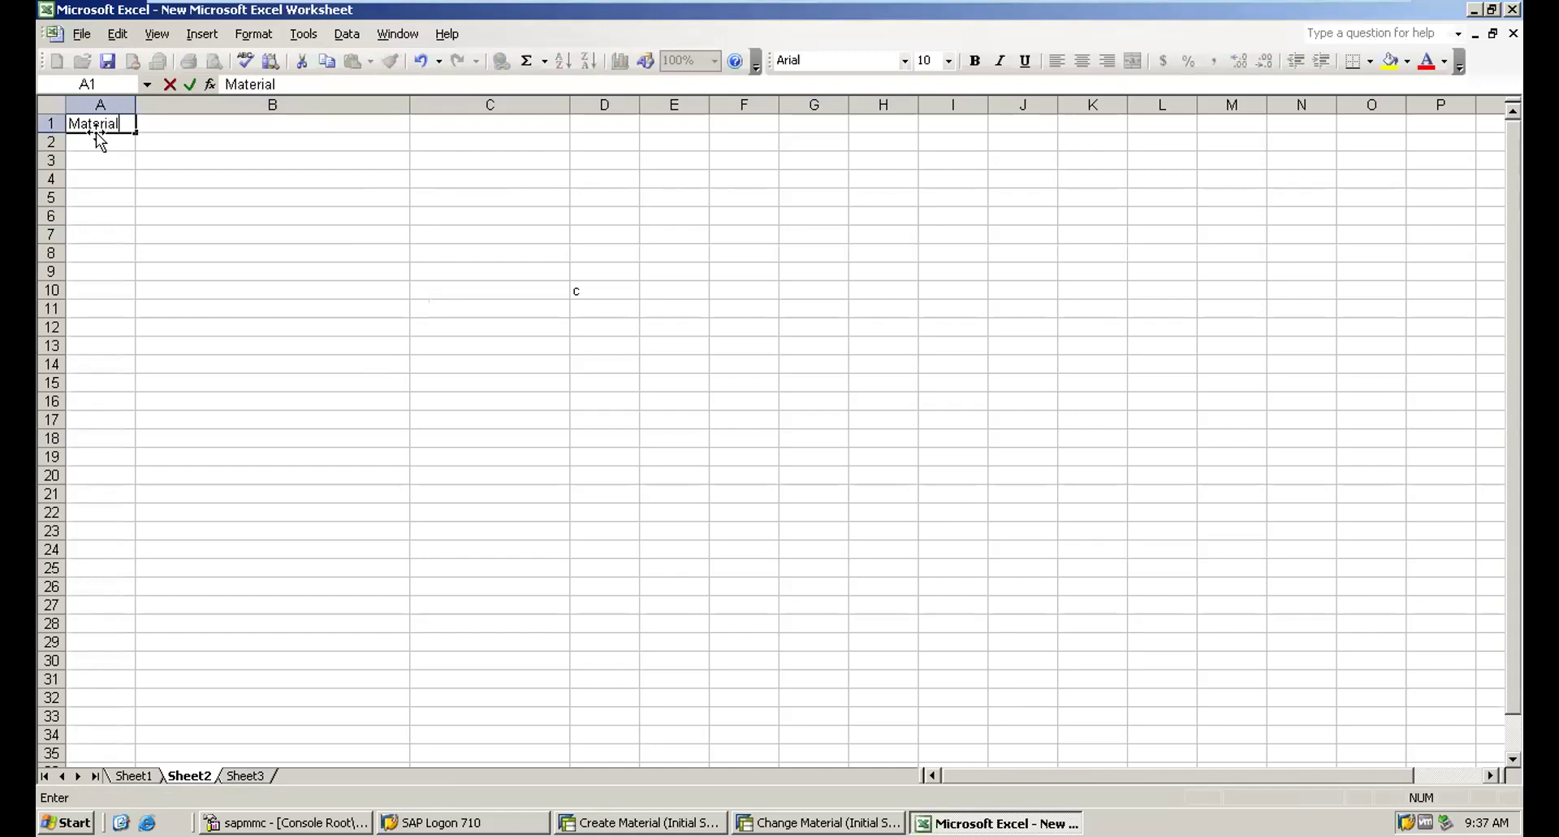
key("Tab")
type("Pu")
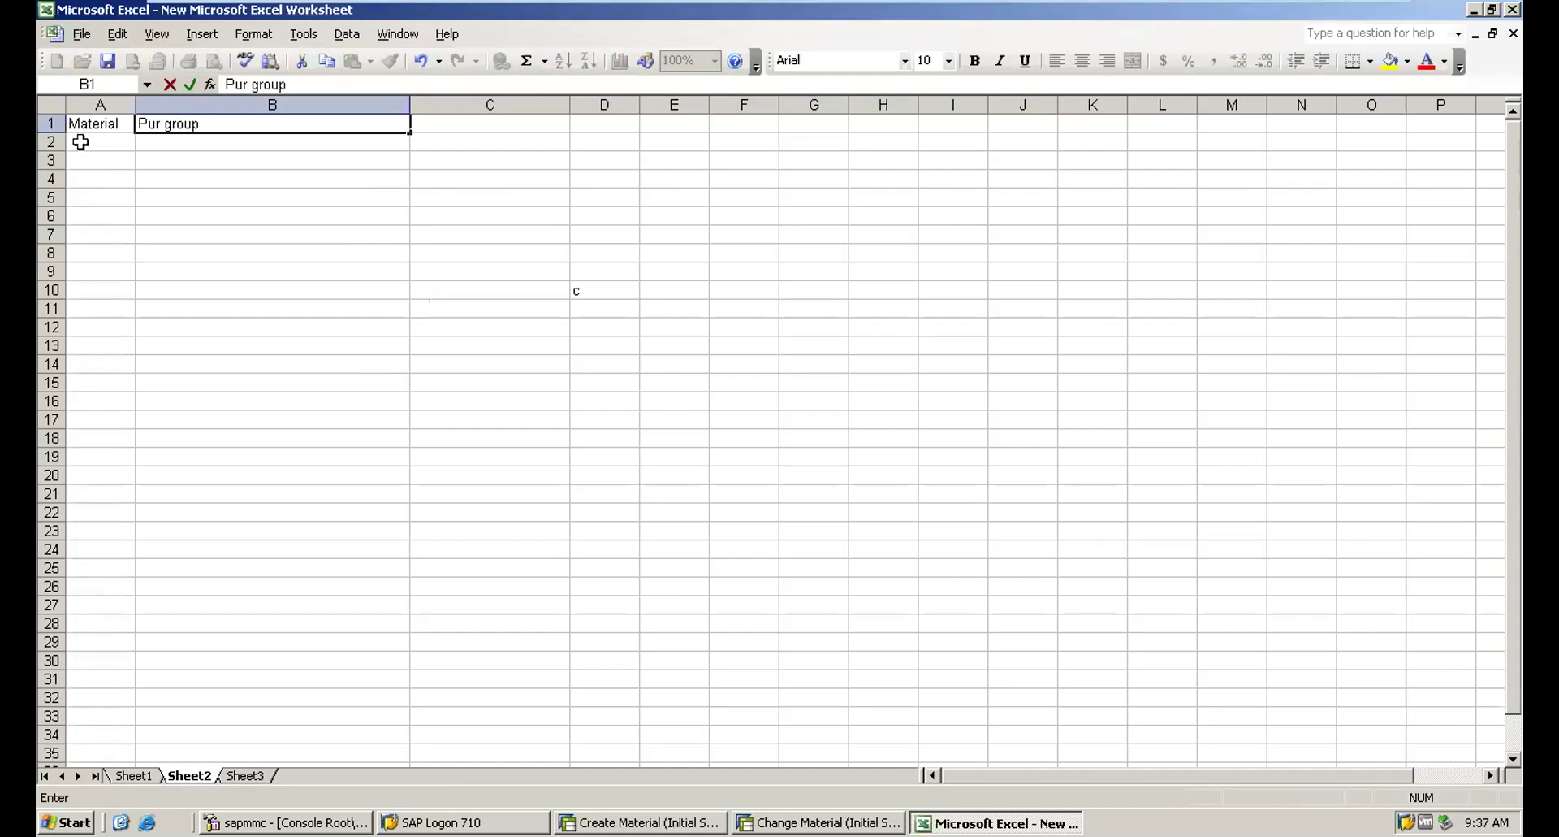
Step: Enter the material numbers 2208, 2209 and 2210 in cells A2 to A4
type("230")
type("8")
left_click(76, 154)
type("2209")
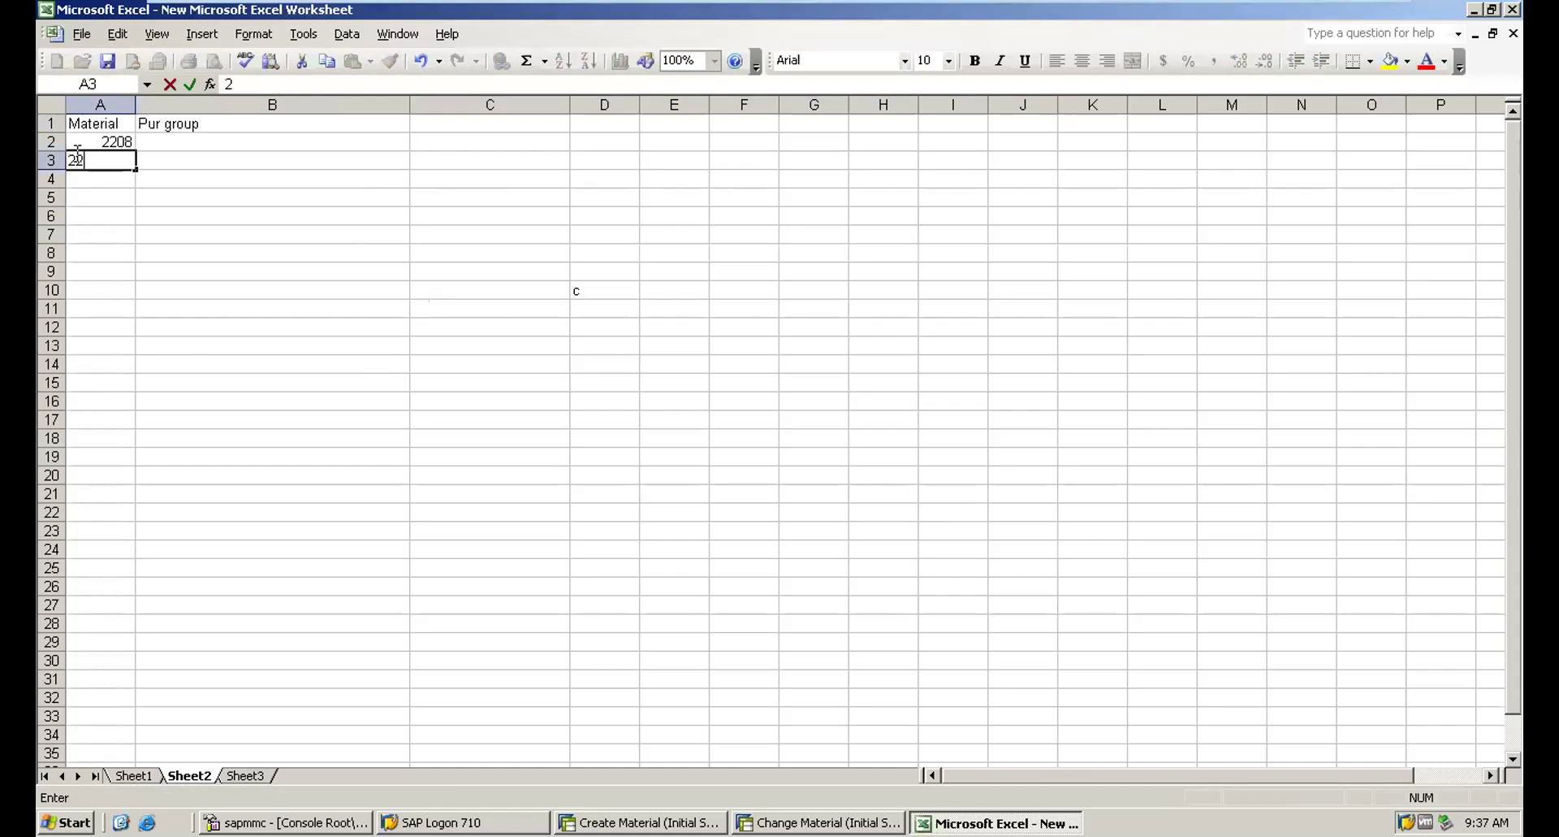
left_click(78, 160)
type("210210")
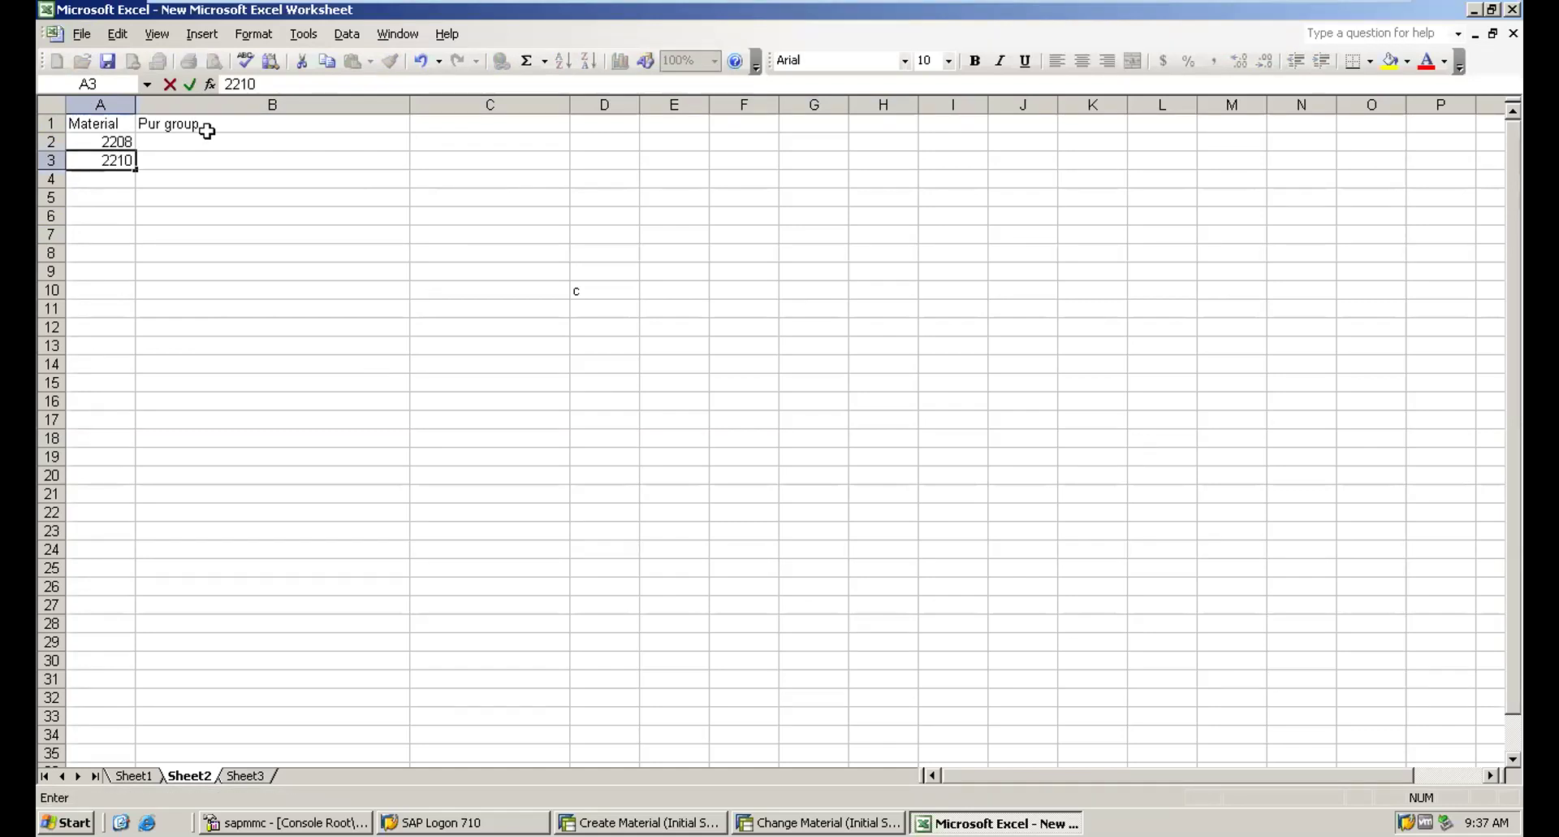
key("BackSpace")
key("BackSpace")
type("09")
left_click(116, 177)
type("2210")
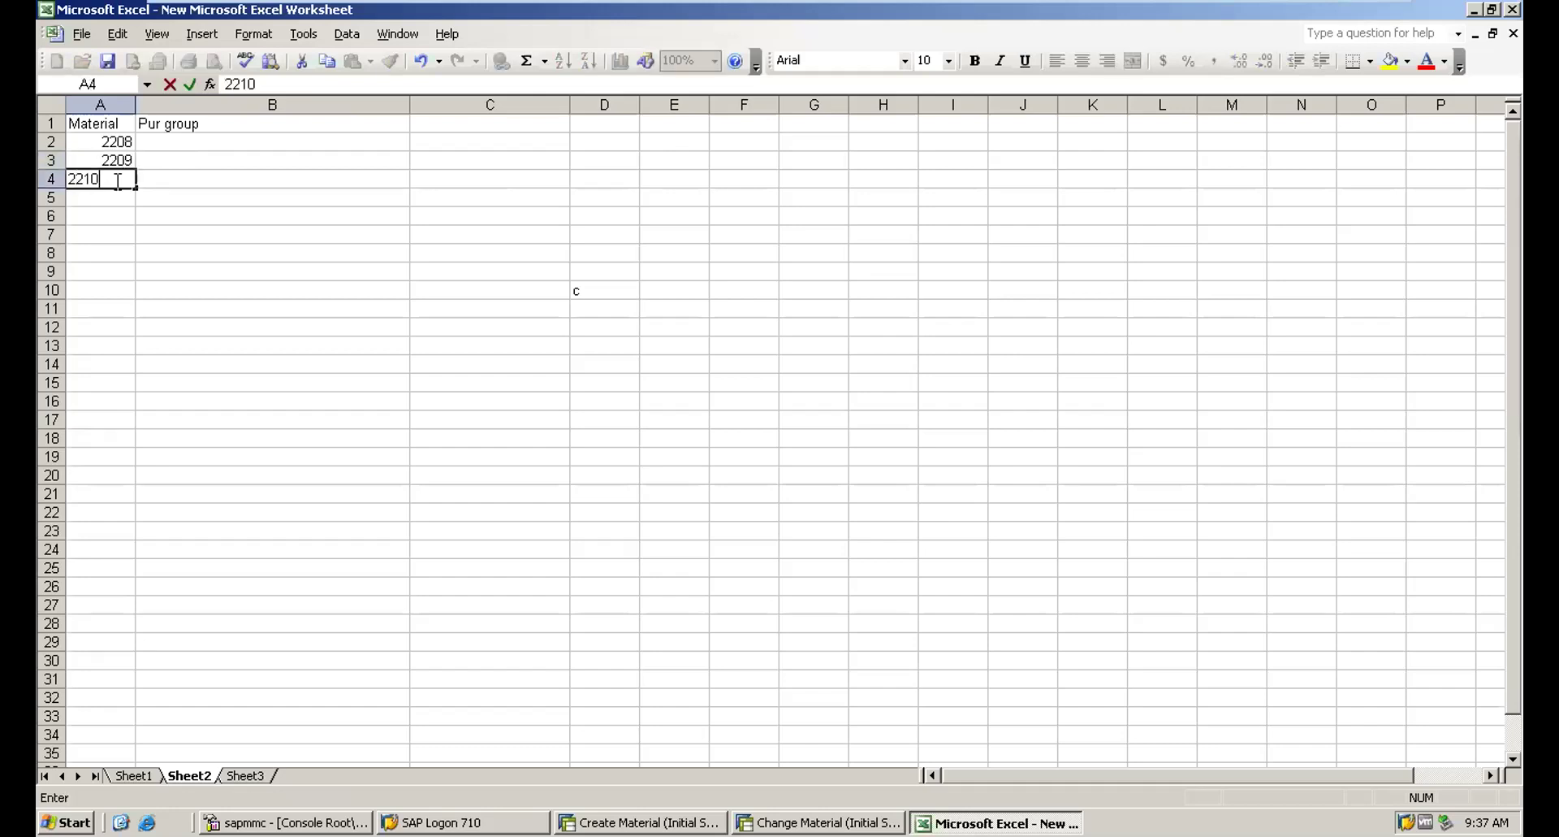
Step: Try to enter 000 as the purchasing group in B2, and clear the cell
left_click(185, 137)
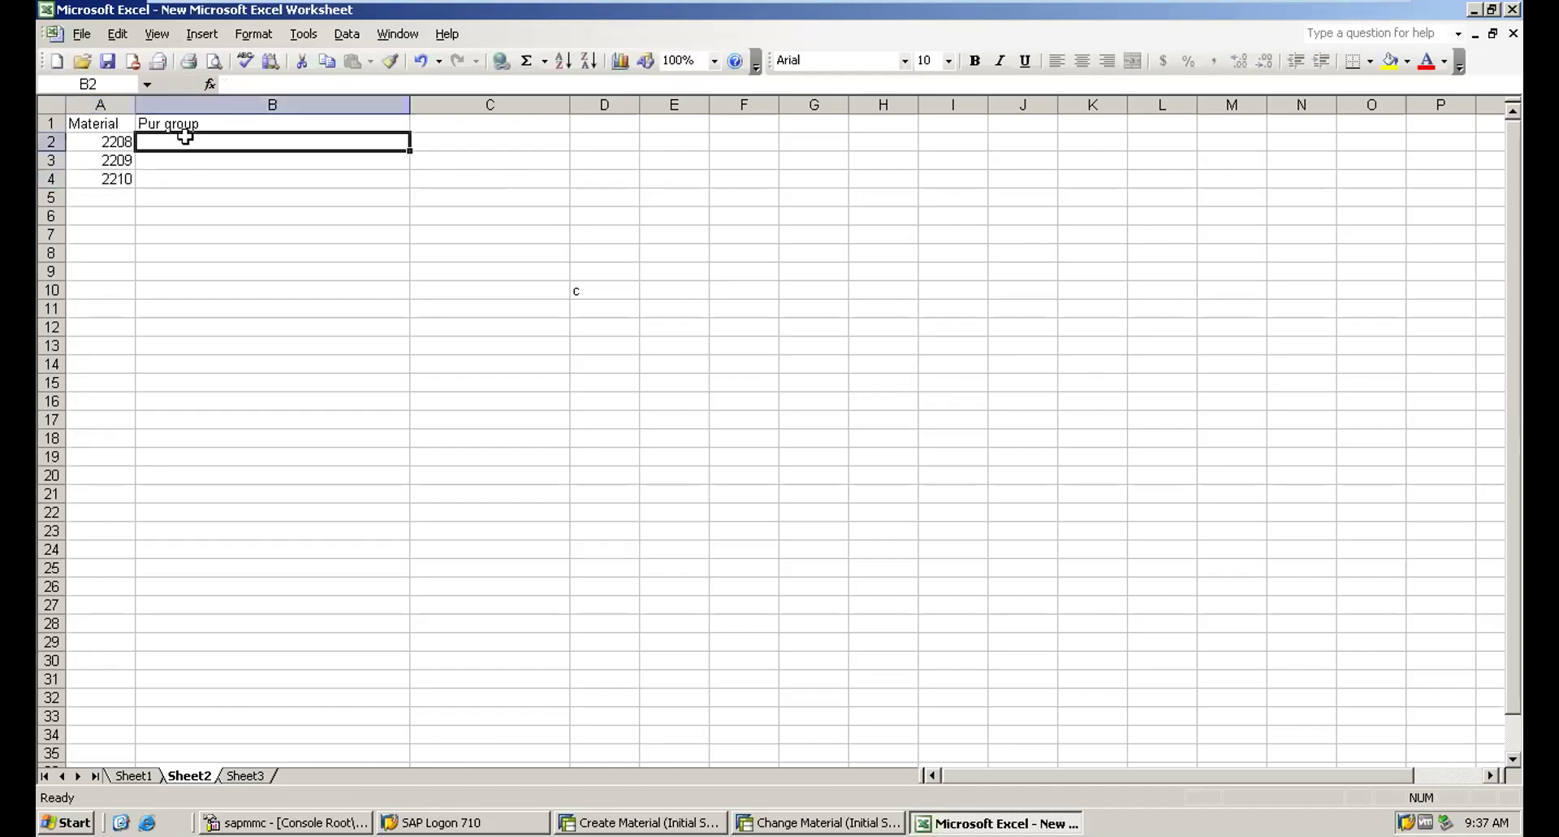
type("000")
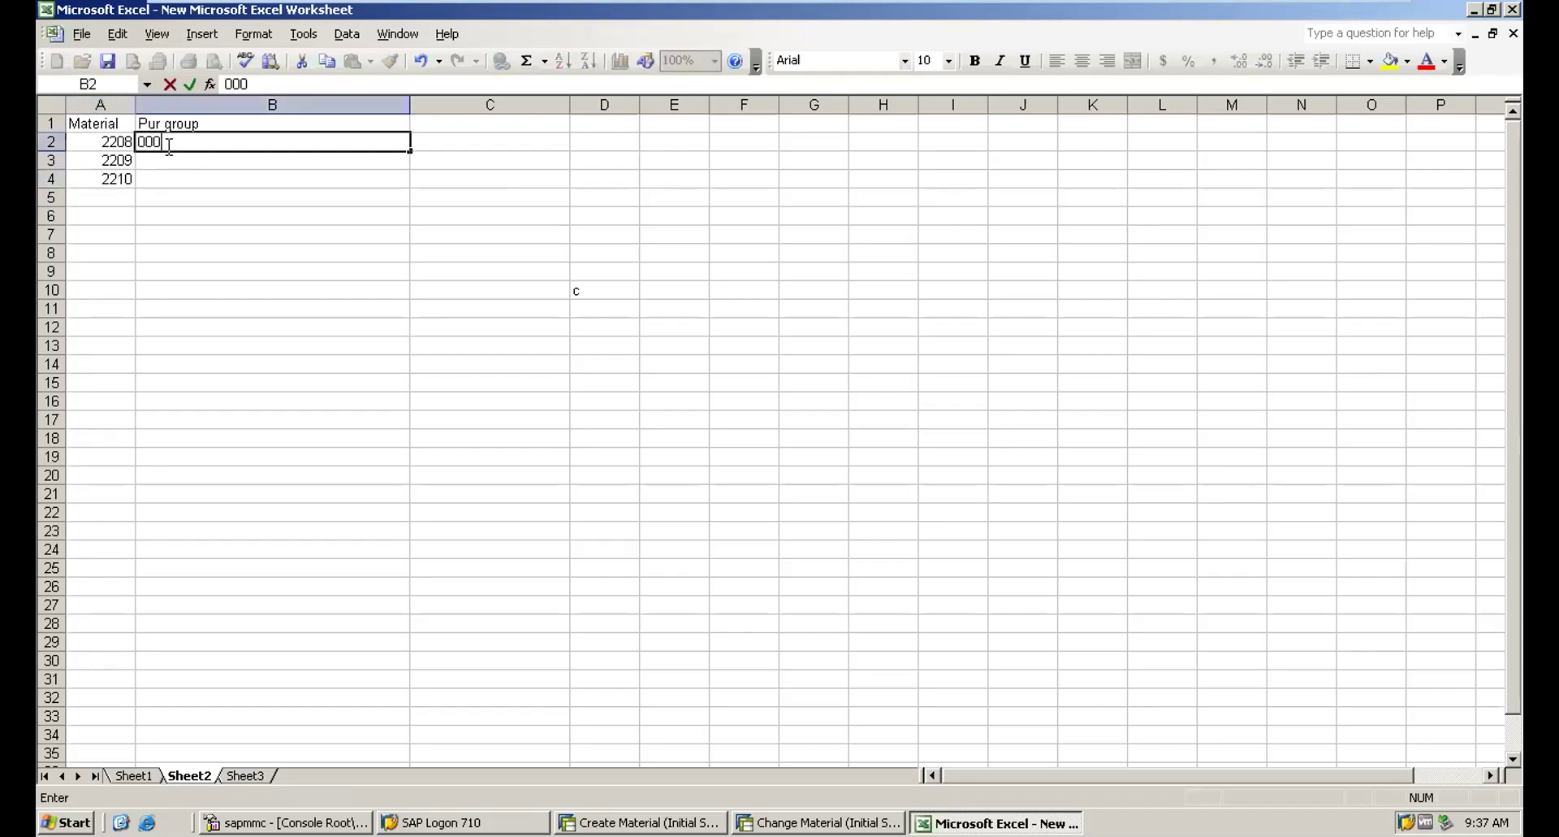
left_click_drag(261, 192, 149, 139)
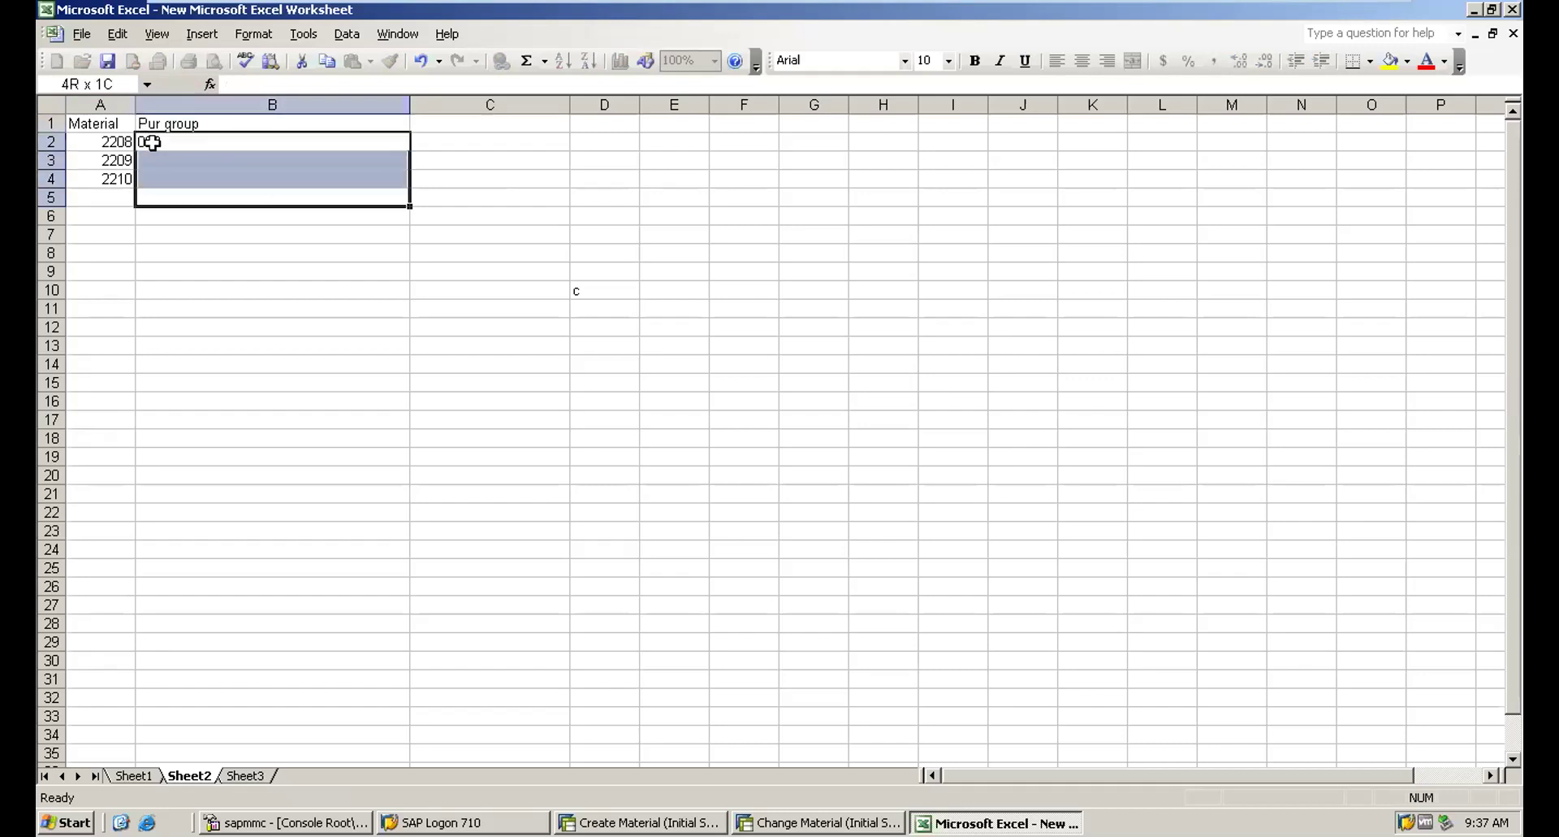
left_click(153, 142)
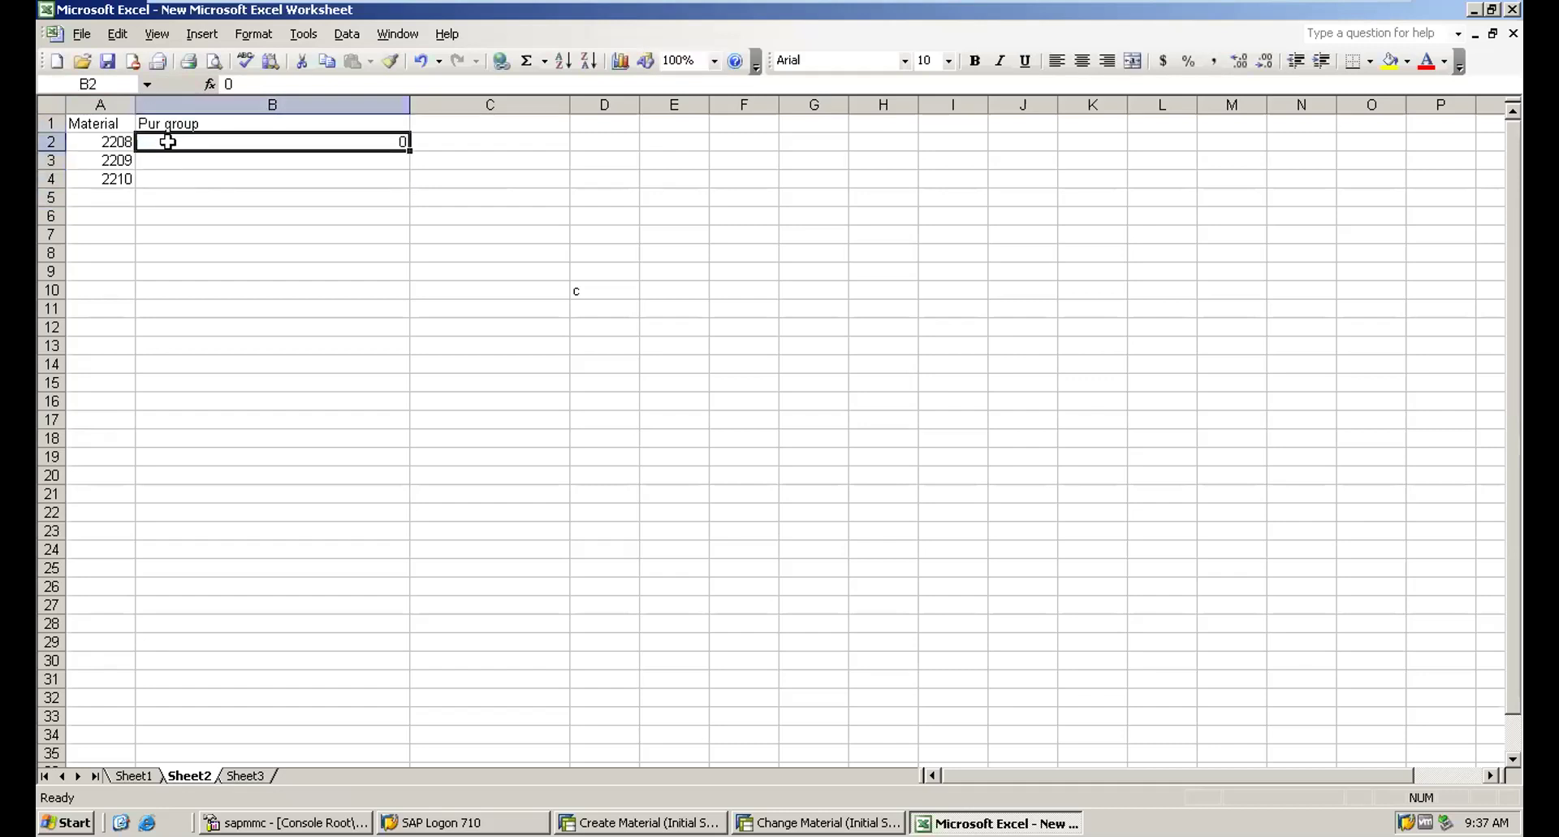
type("000")
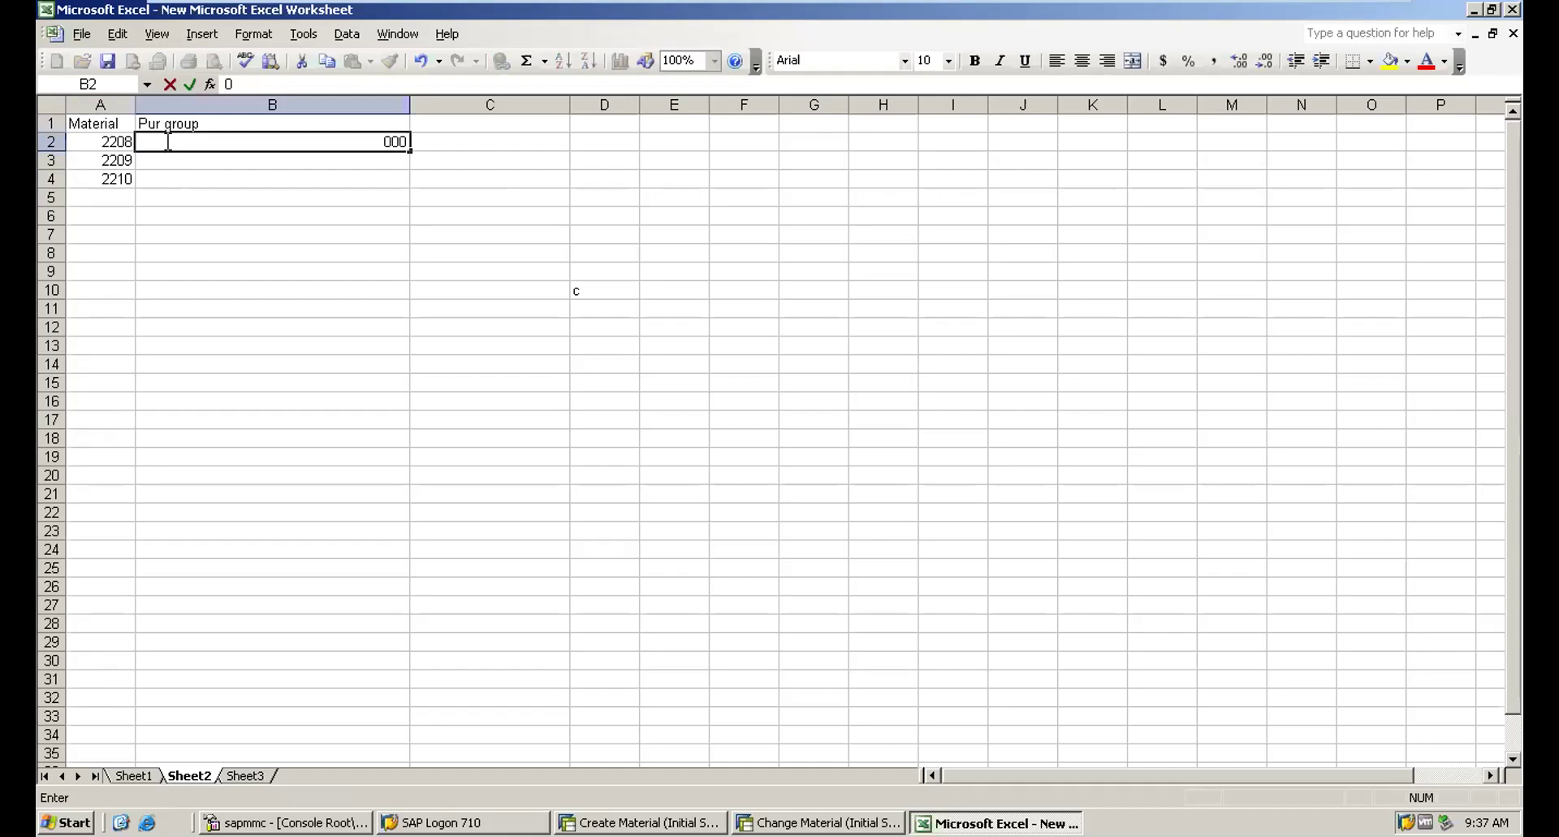
key("Tab")
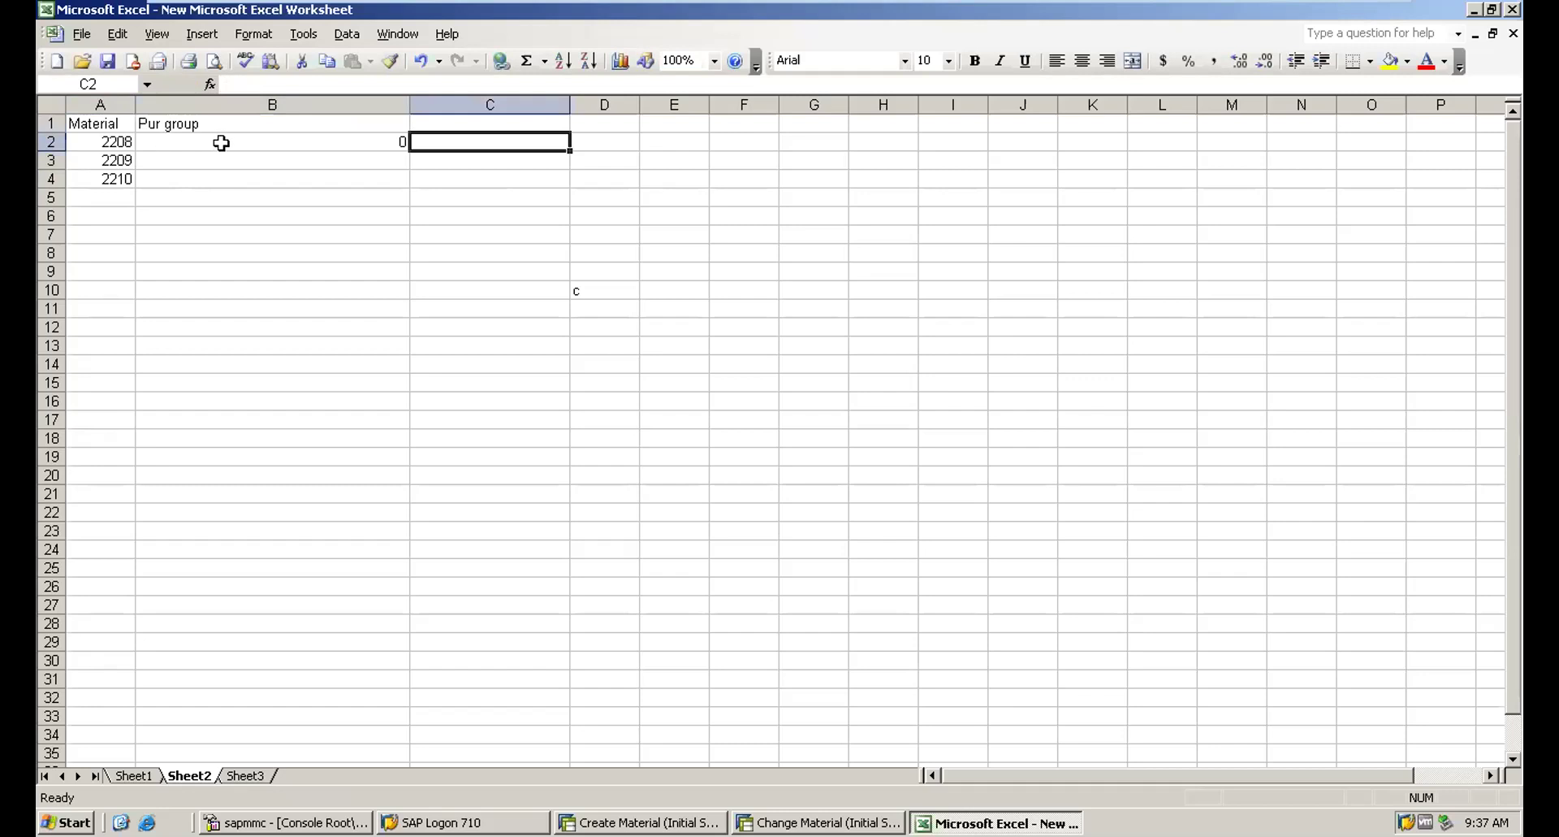
left_click(264, 138)
key("Delete")
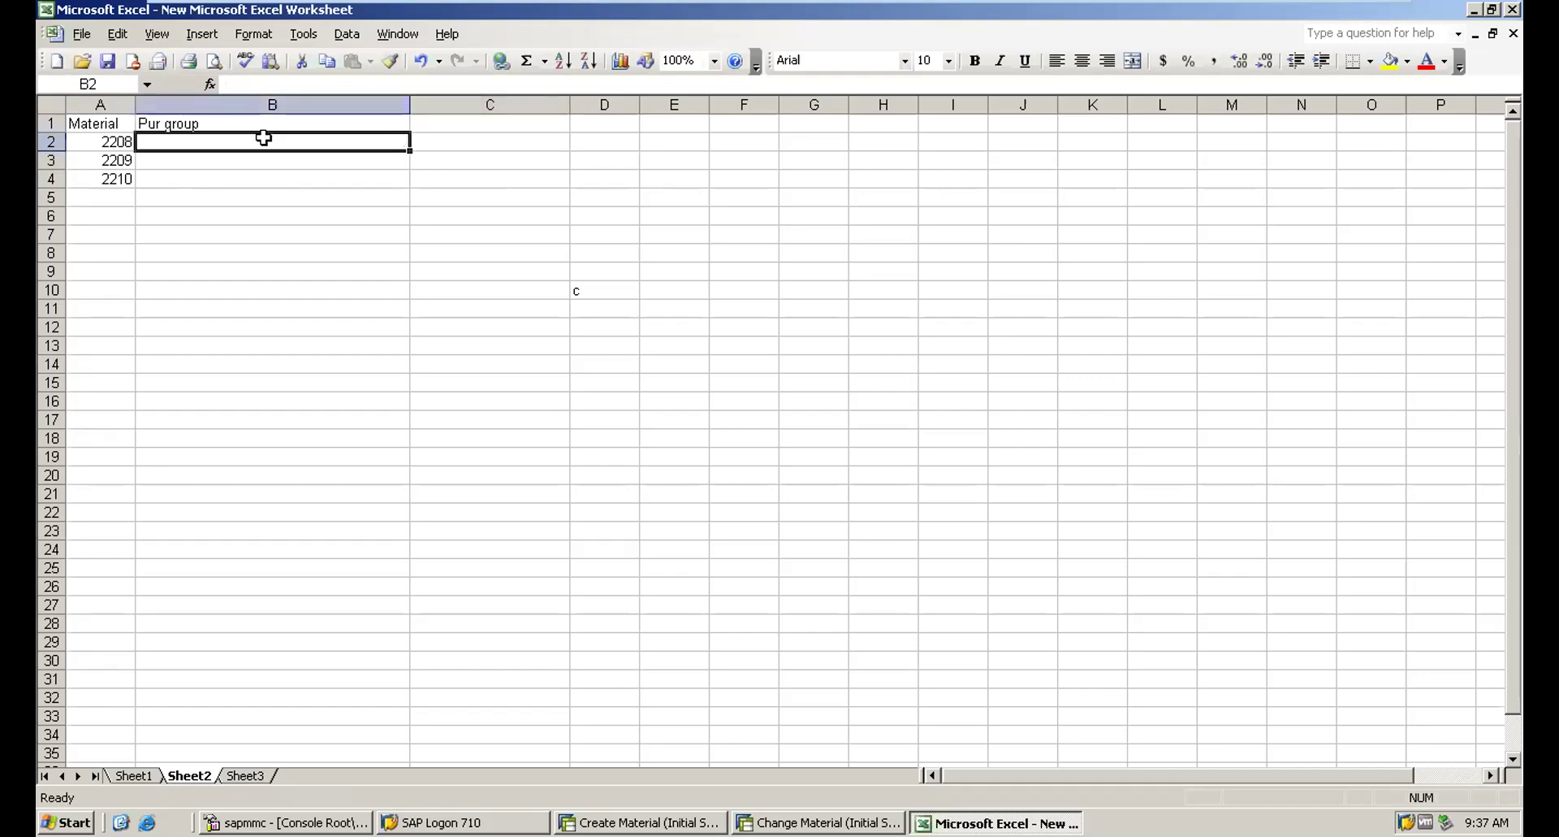
Step: Try to enter 000 enclosed in double quotes as the purchasing group in B2
type("\"\"")
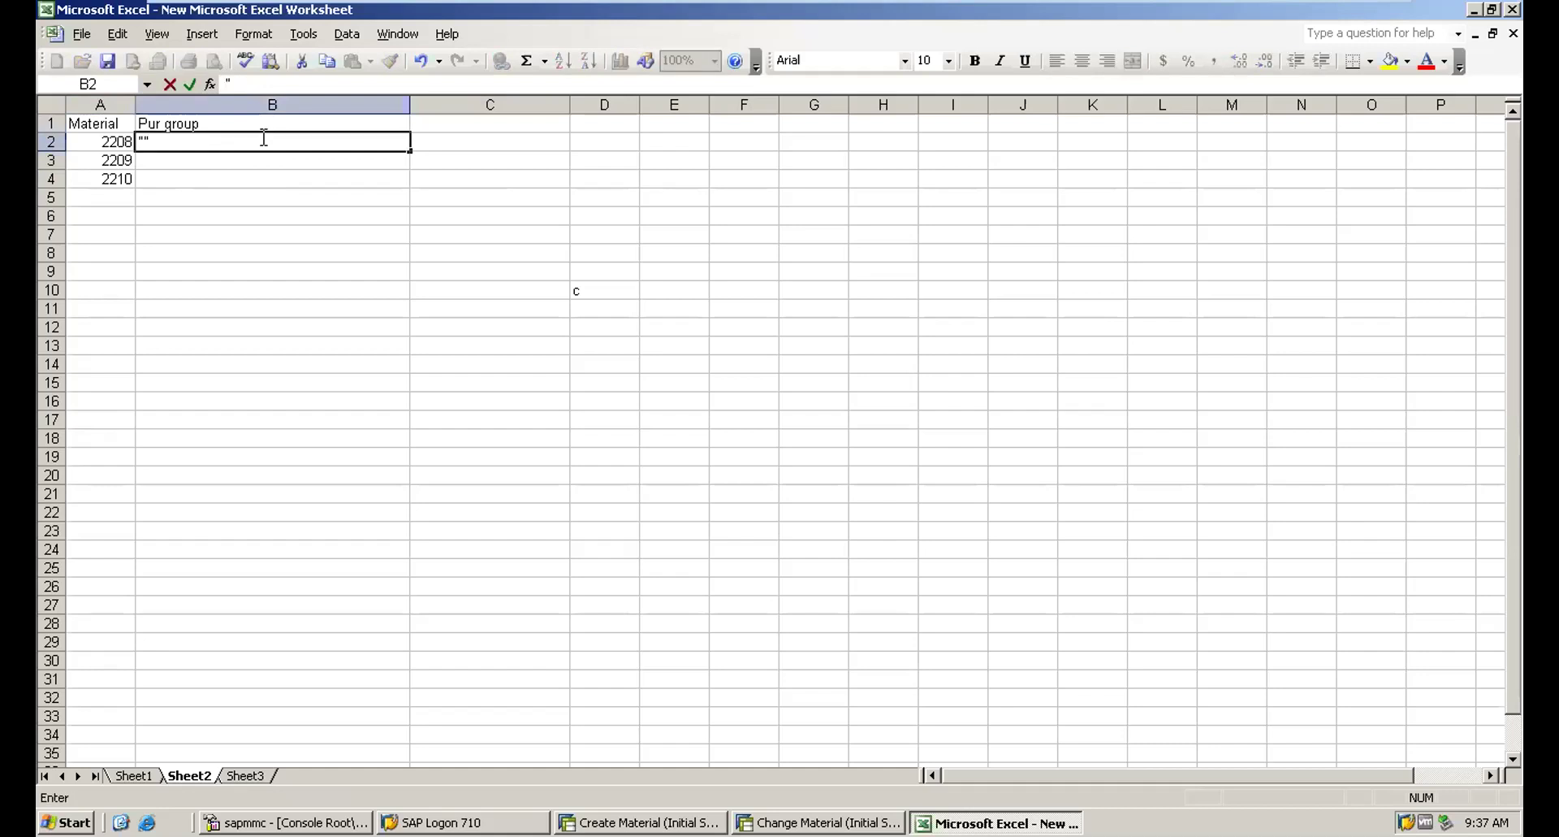
key("Left")
type("000")
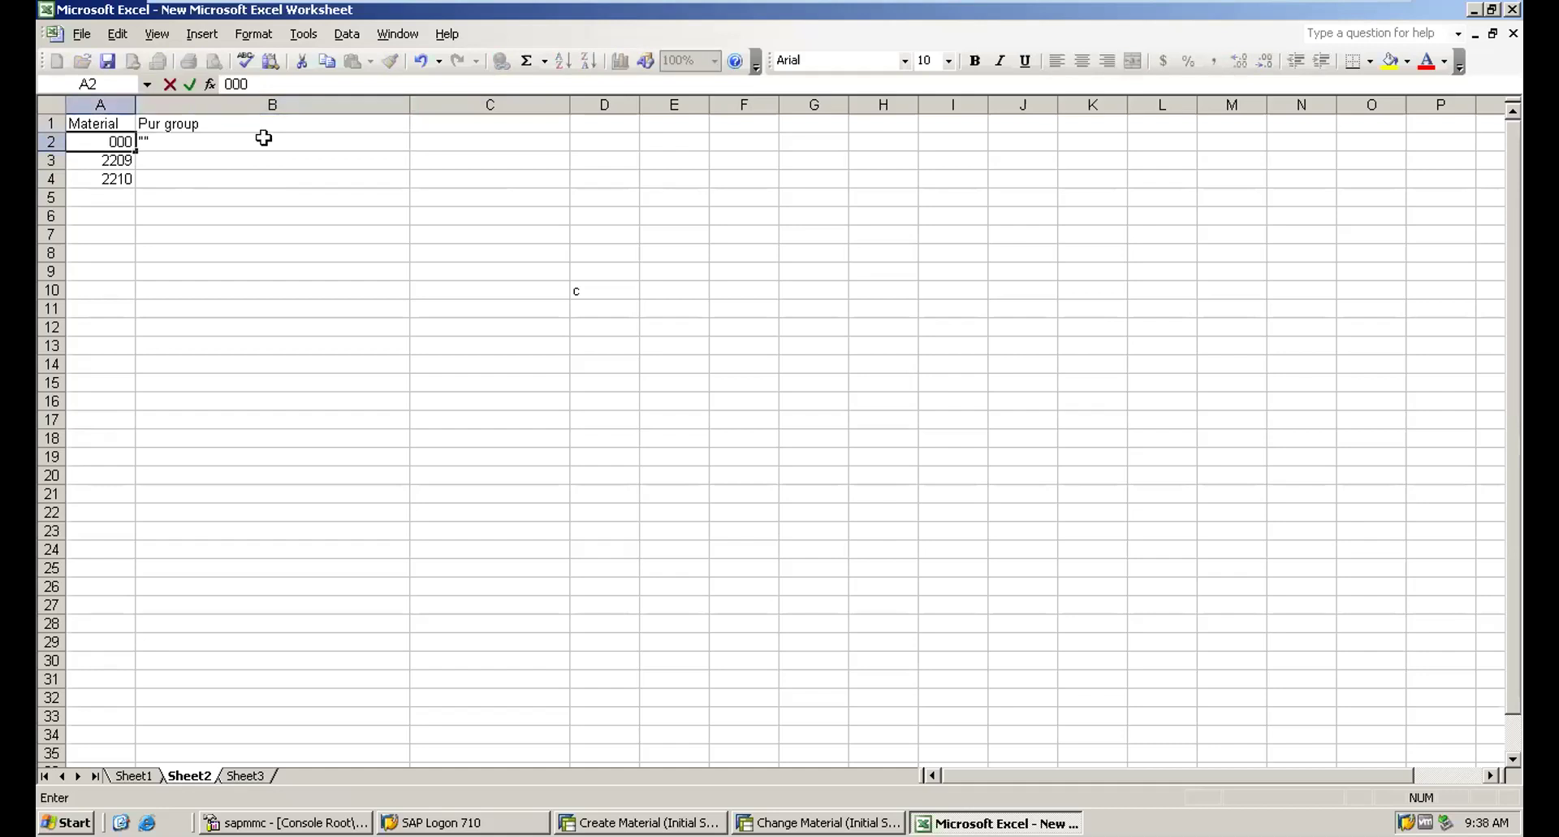
key("ctrl+Return")
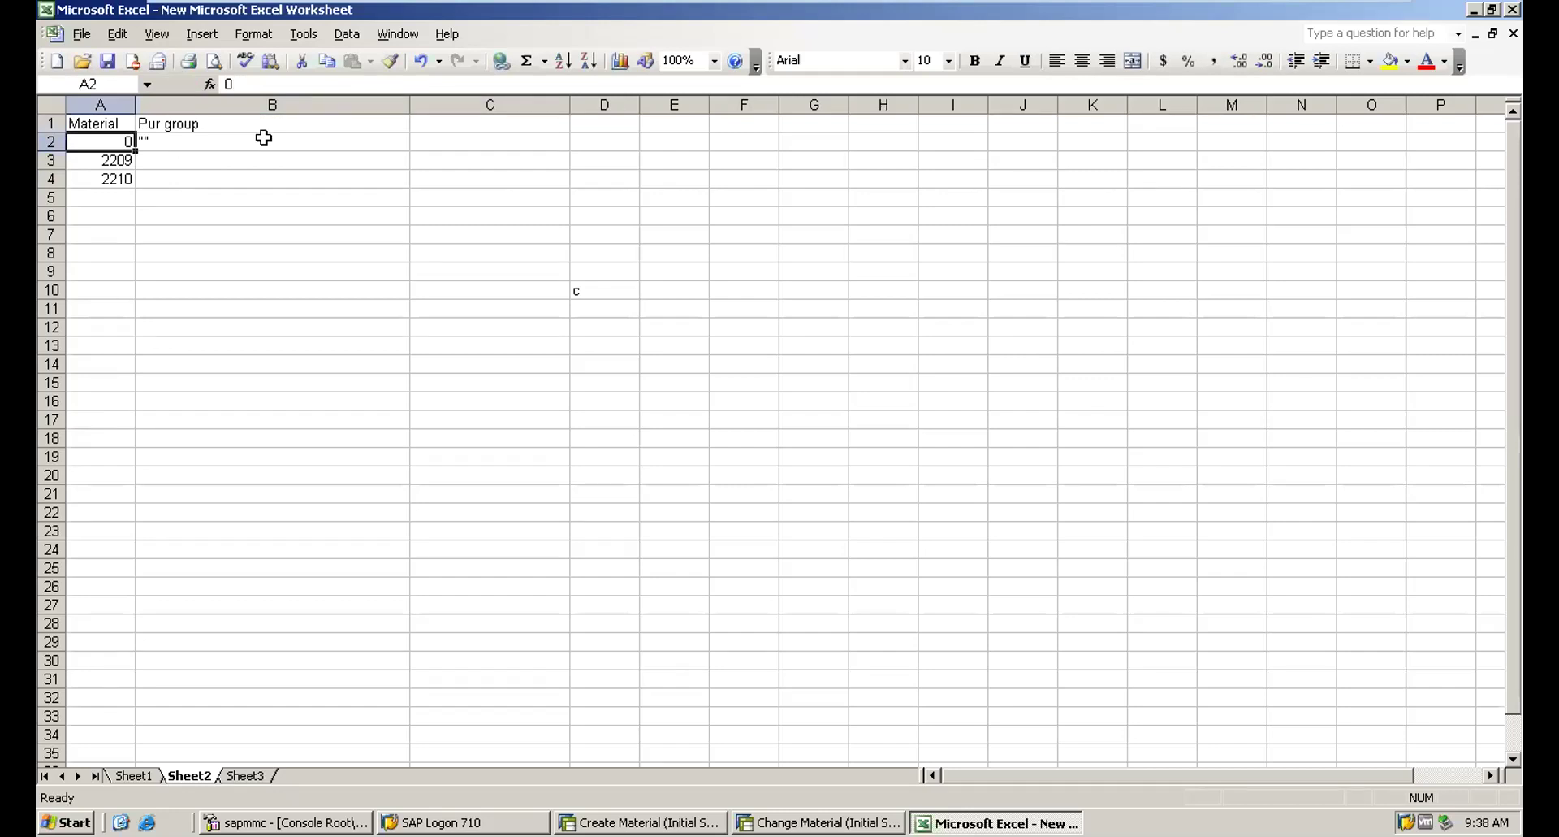
left_click(180, 159)
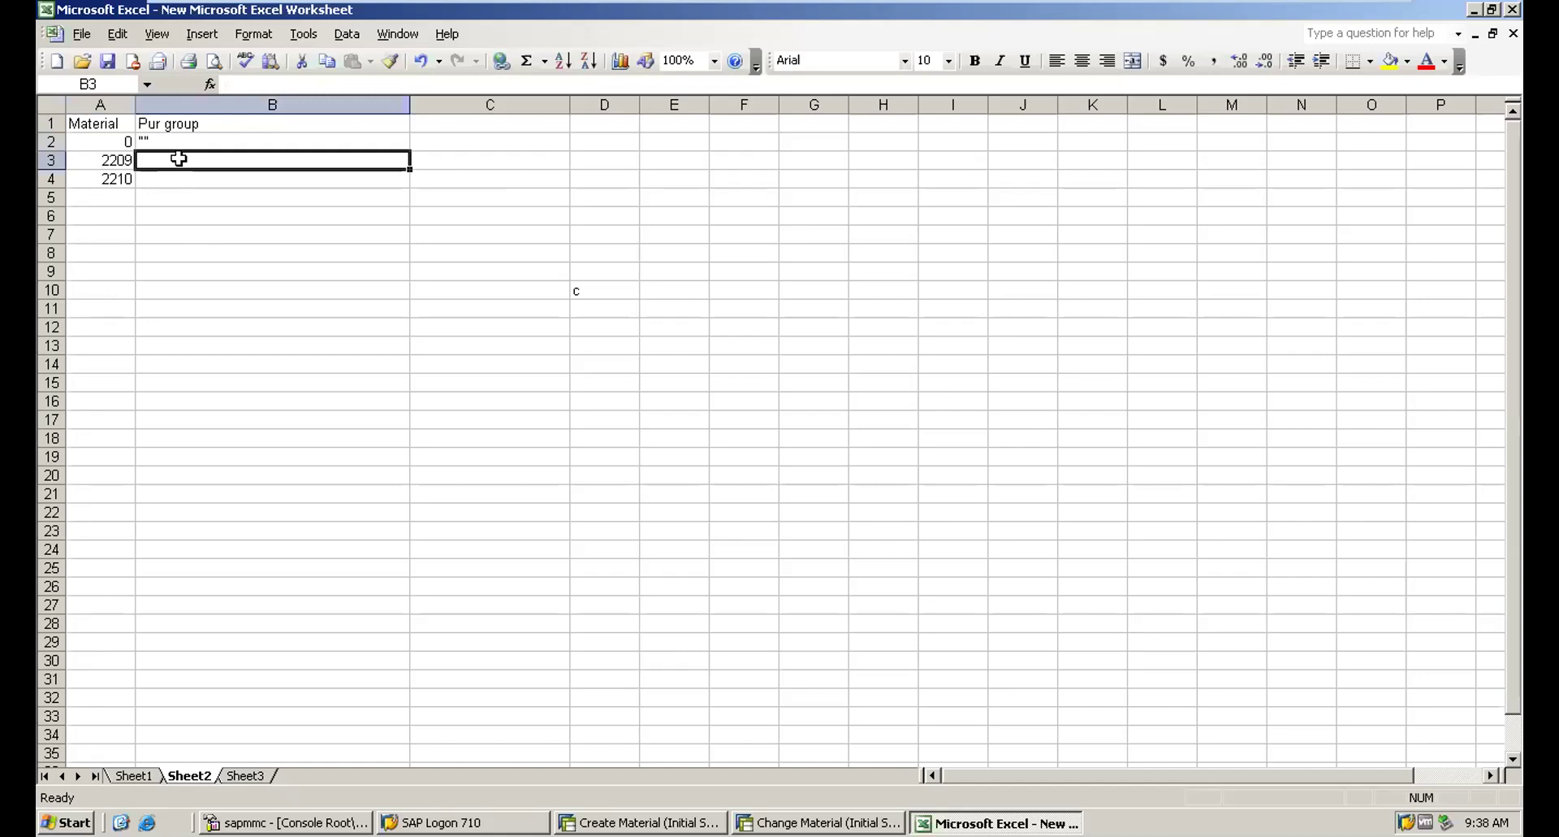
Step: Set A2 back to 2208 and complete B2 as "000" including the double quotes
left_click(123, 143)
type("2208")
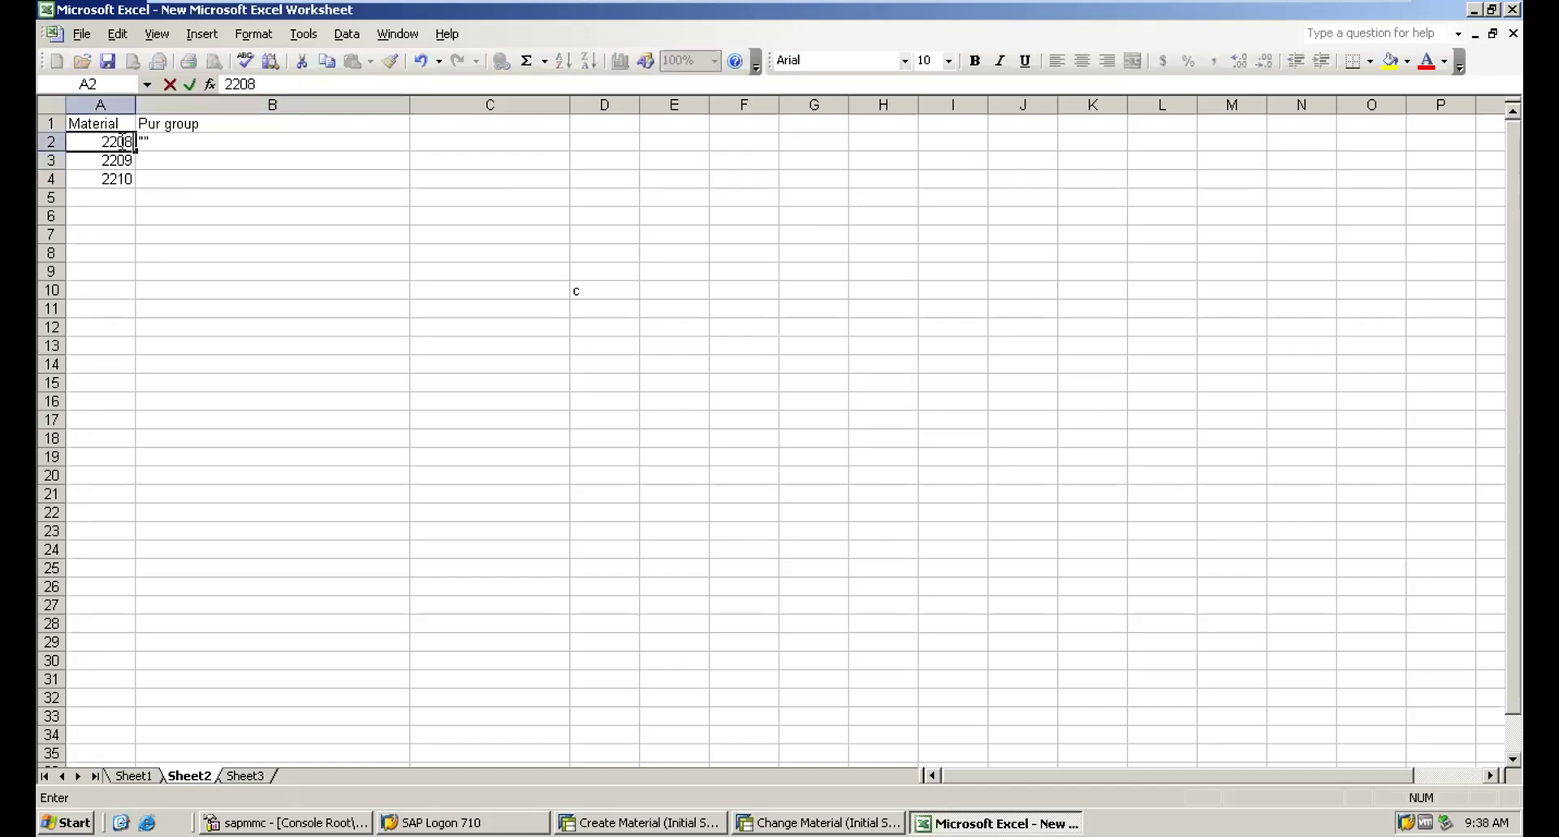
left_click(148, 140)
double_click(151, 143)
type("\"\"")
type("000")
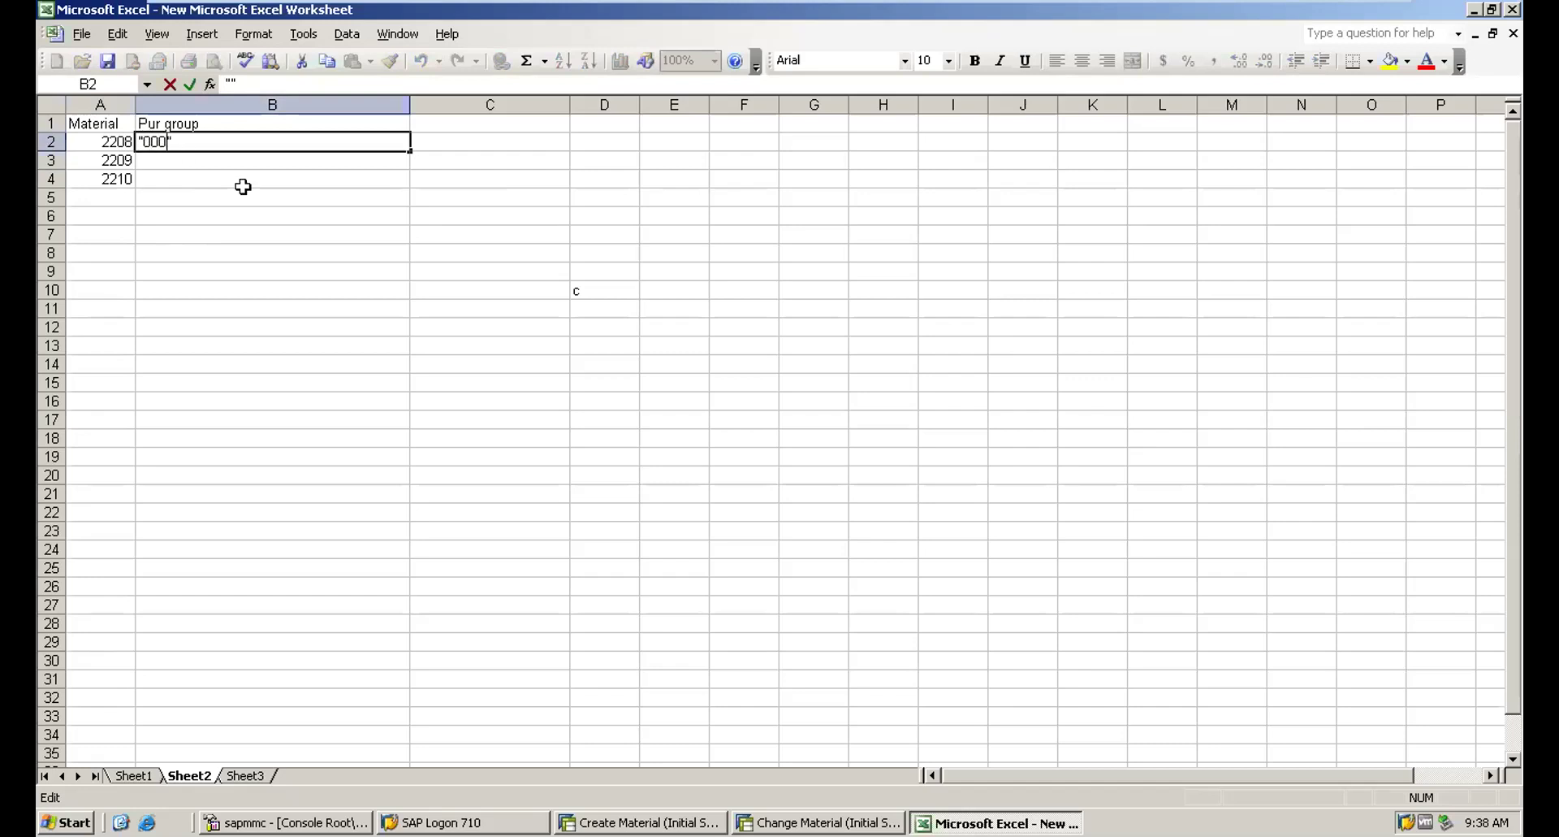
key("Tab")
Step: Try to copy the quoted purchasing group from B2 down to B4
left_click(154, 141)
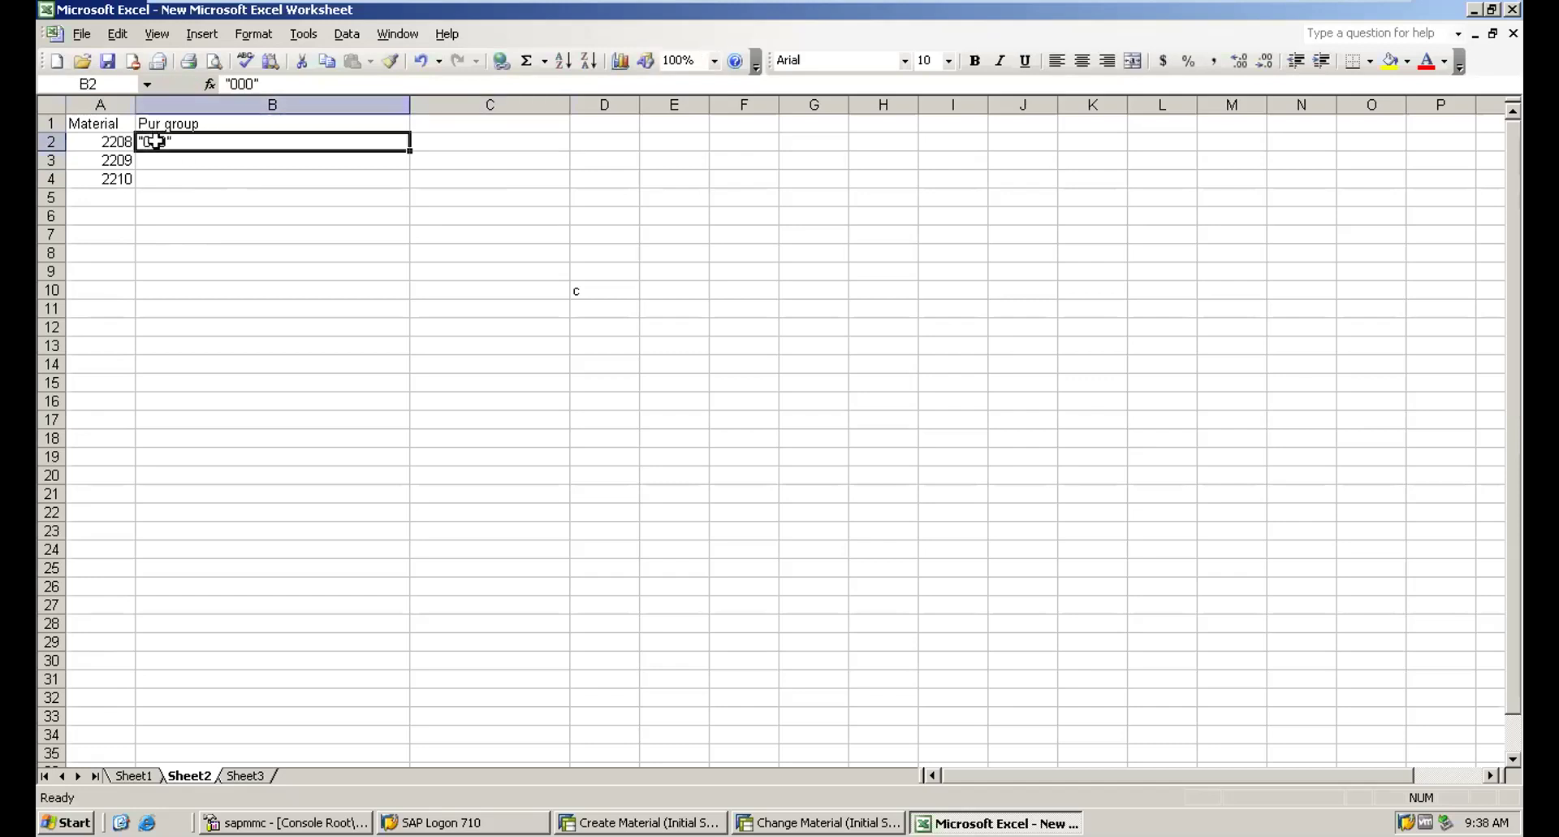
key("ctrl+c")
key("shift+Down")
key("shift+Down")
key("shift+Down")
key("shift+Up")
type("v")
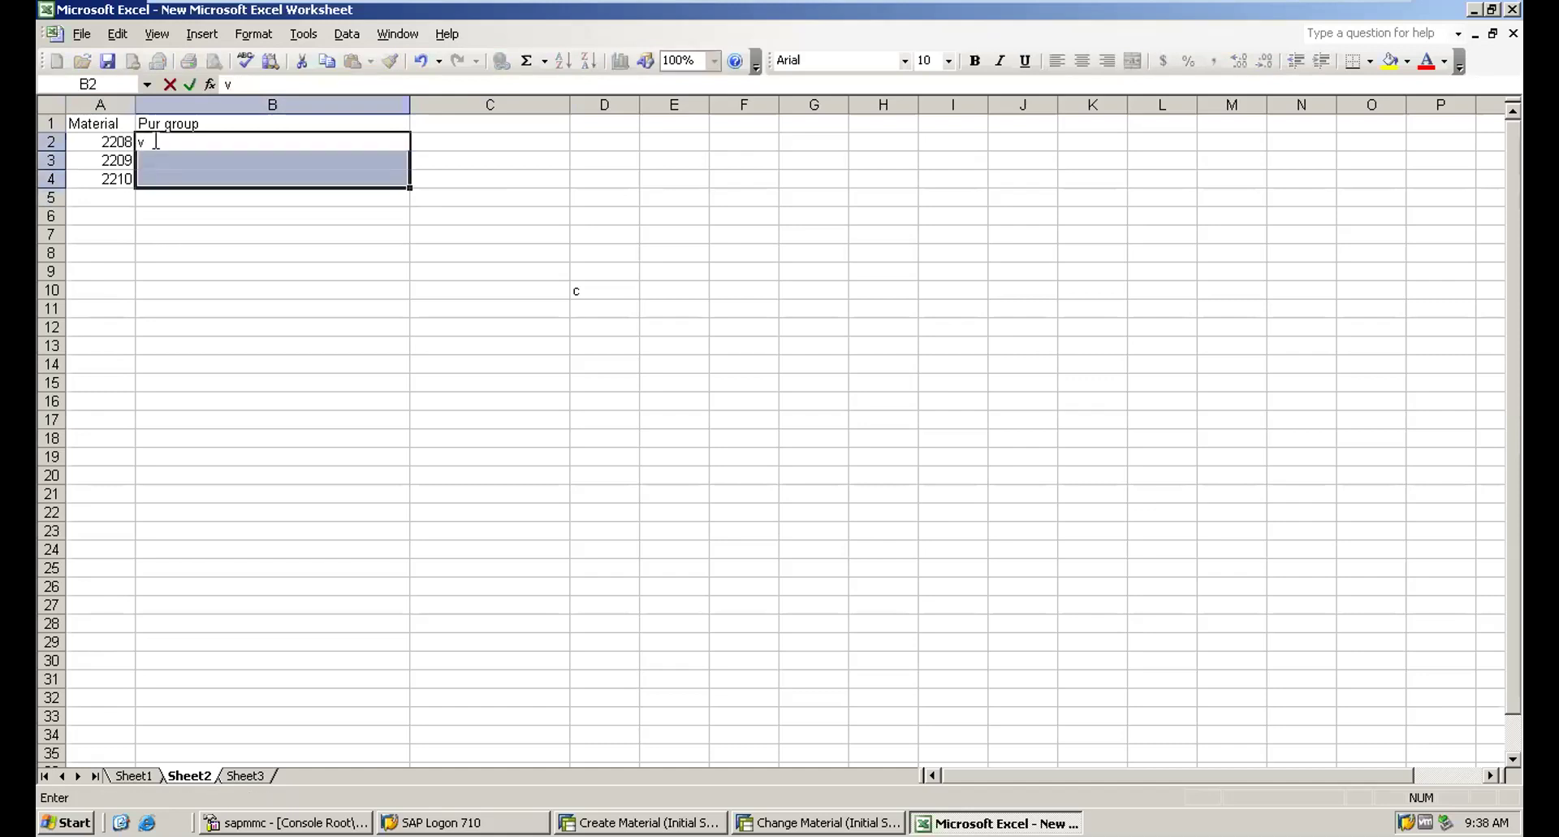
key("BackSpace")
key("ctrl+v")
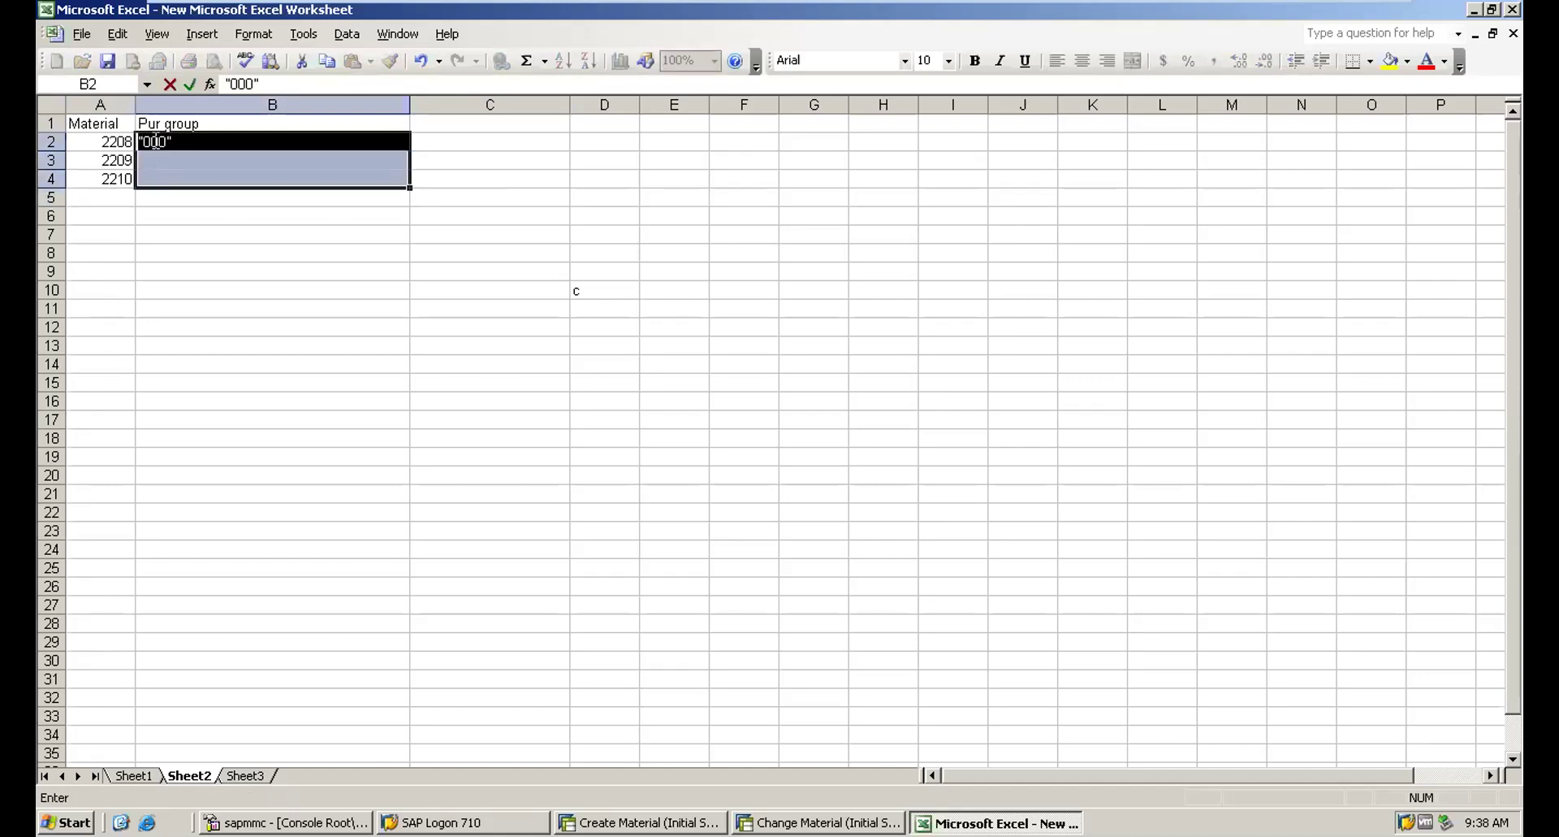
left_click(209, 216)
Step: Copy the quoted "000" from B2 into B3 and B4, and save the workbook
left_click(160, 142)
key("ctrl+c")
key("shift+Down")
key("shift+Down")
key("ctrl+v")
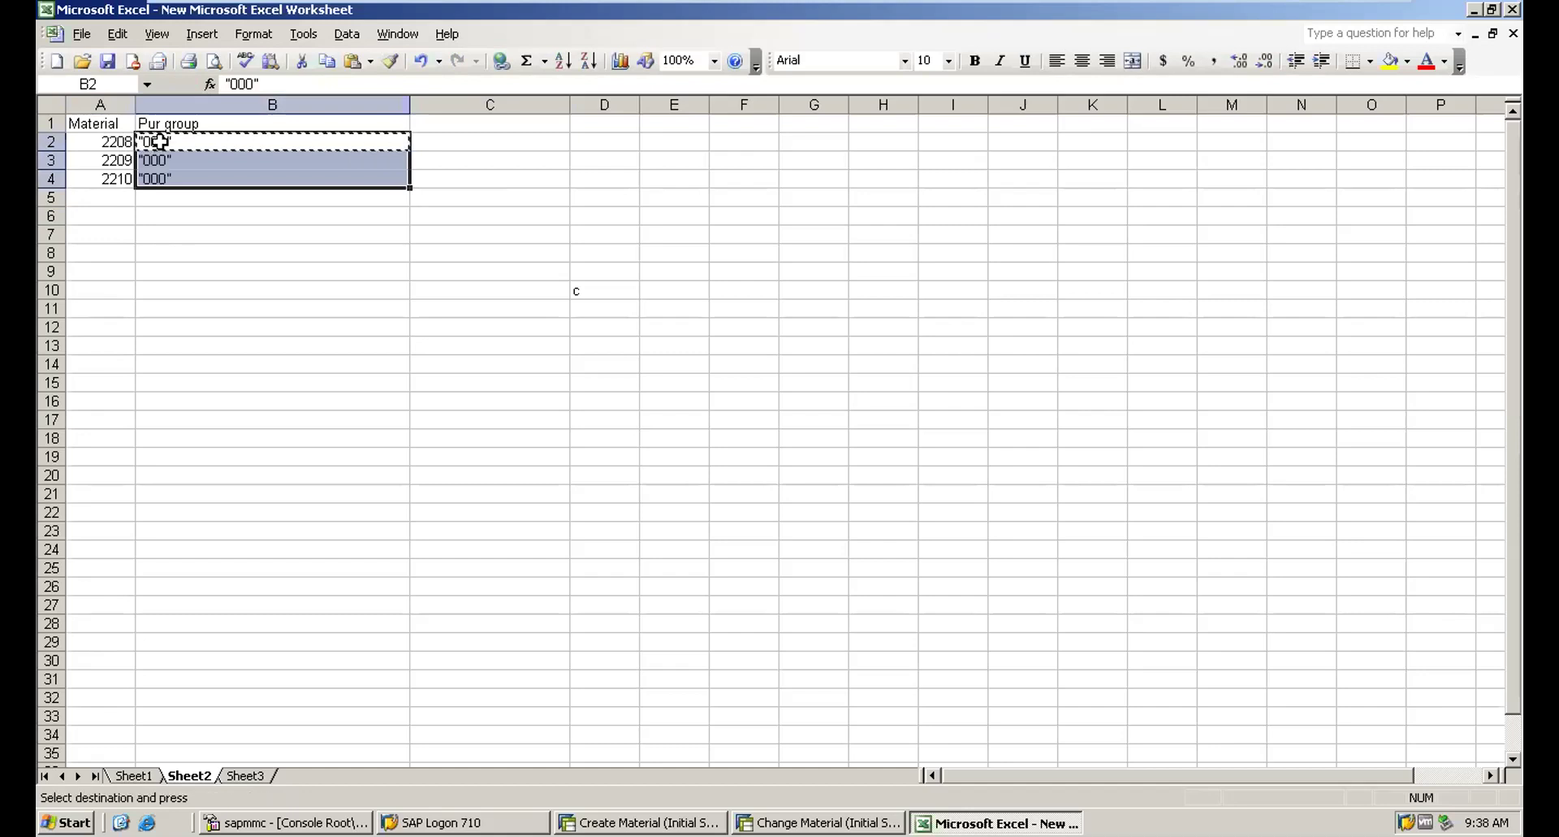
key("Escape")
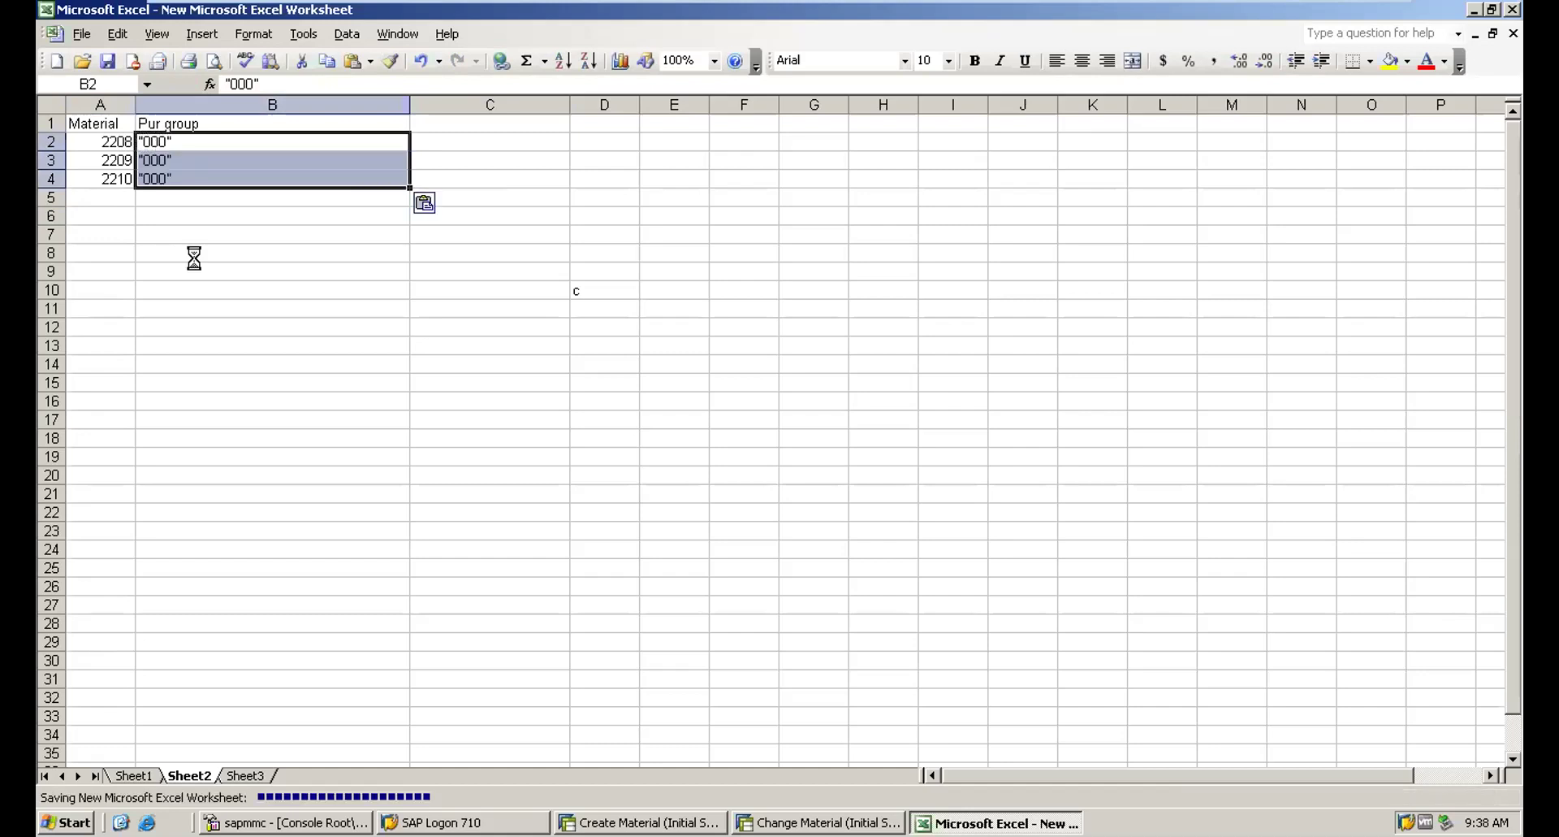
left_click(193, 257)
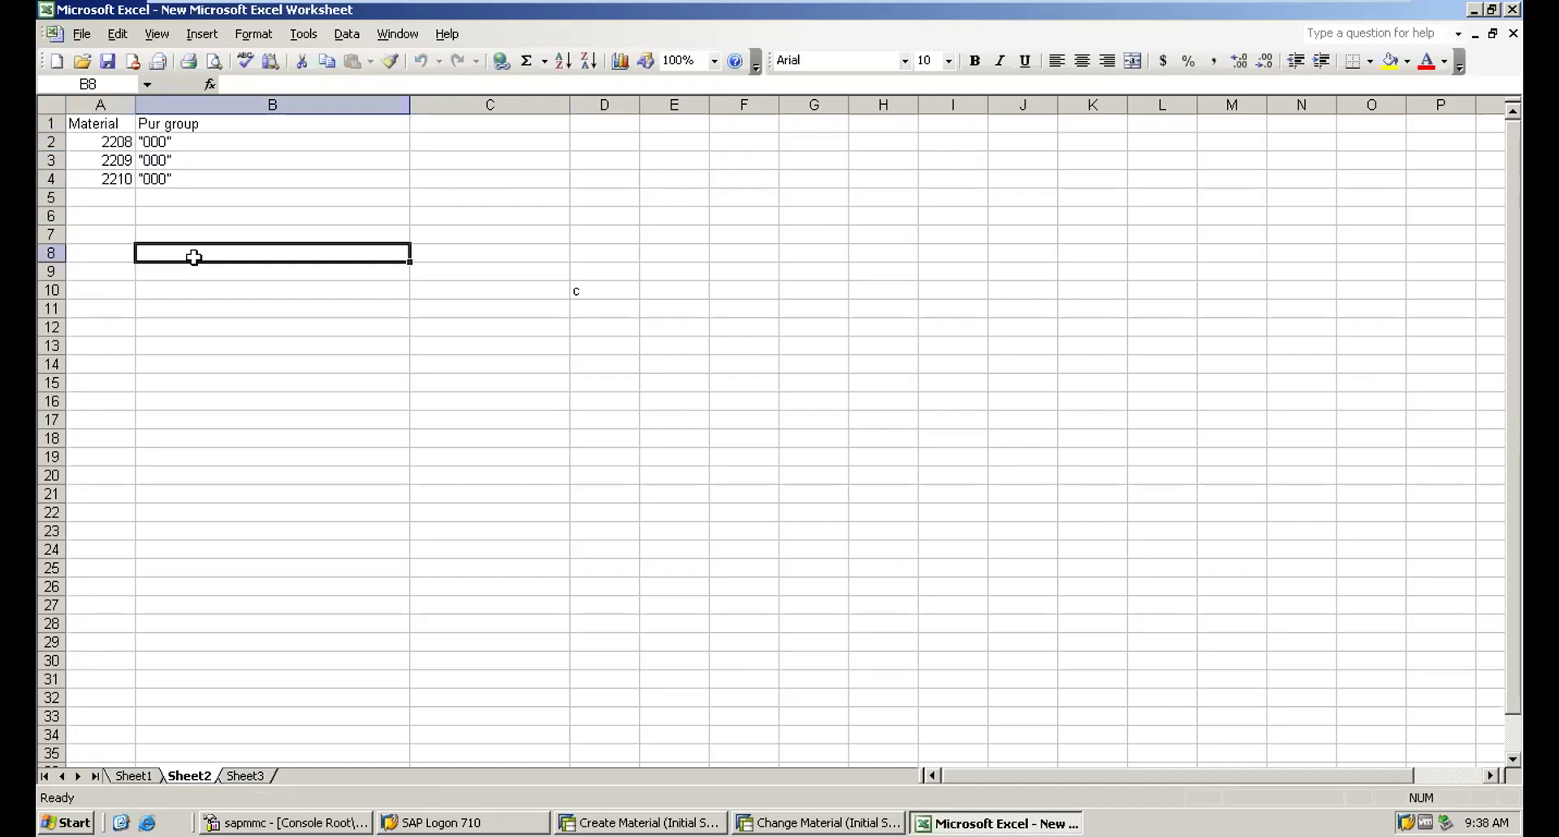
Step: Add the column header New pur group in C1
left_click(430, 121)
type("New ")
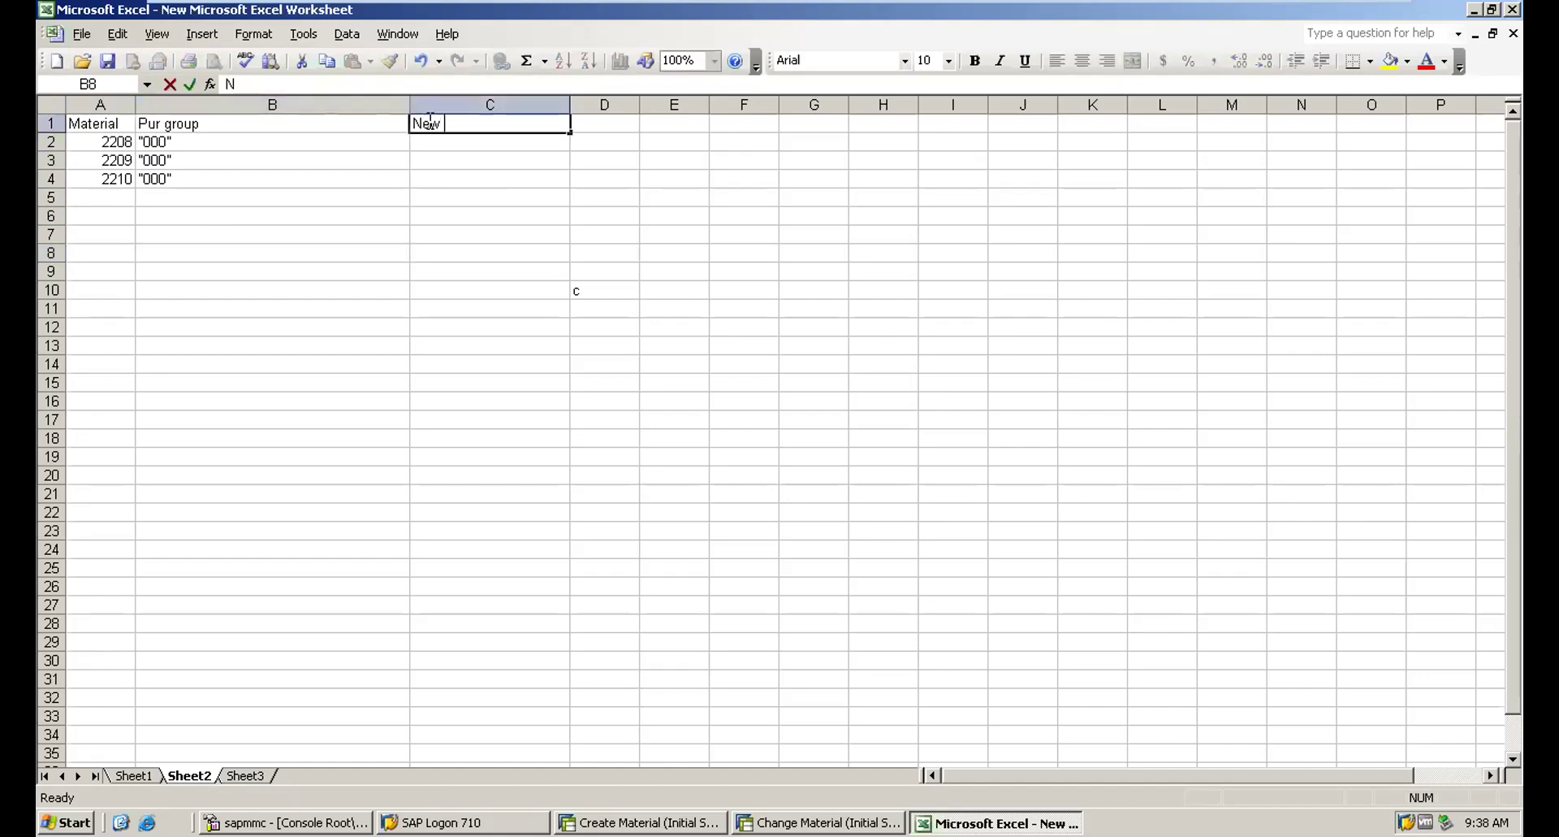
type("pu ")
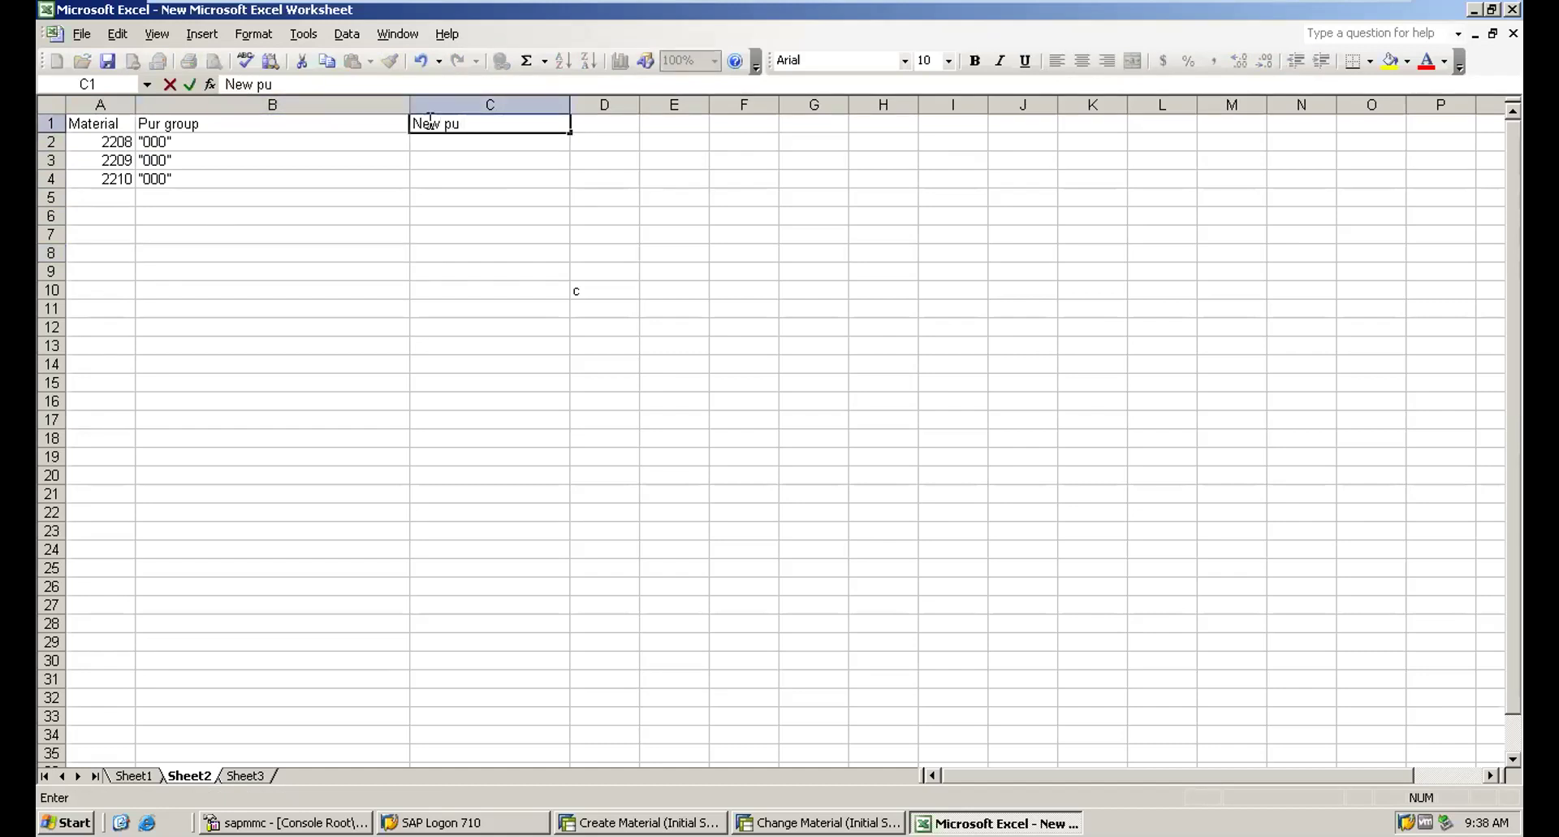
type("r group")
Step: Try to enter 001 as the new purchasing group in C2
left_click(423, 142)
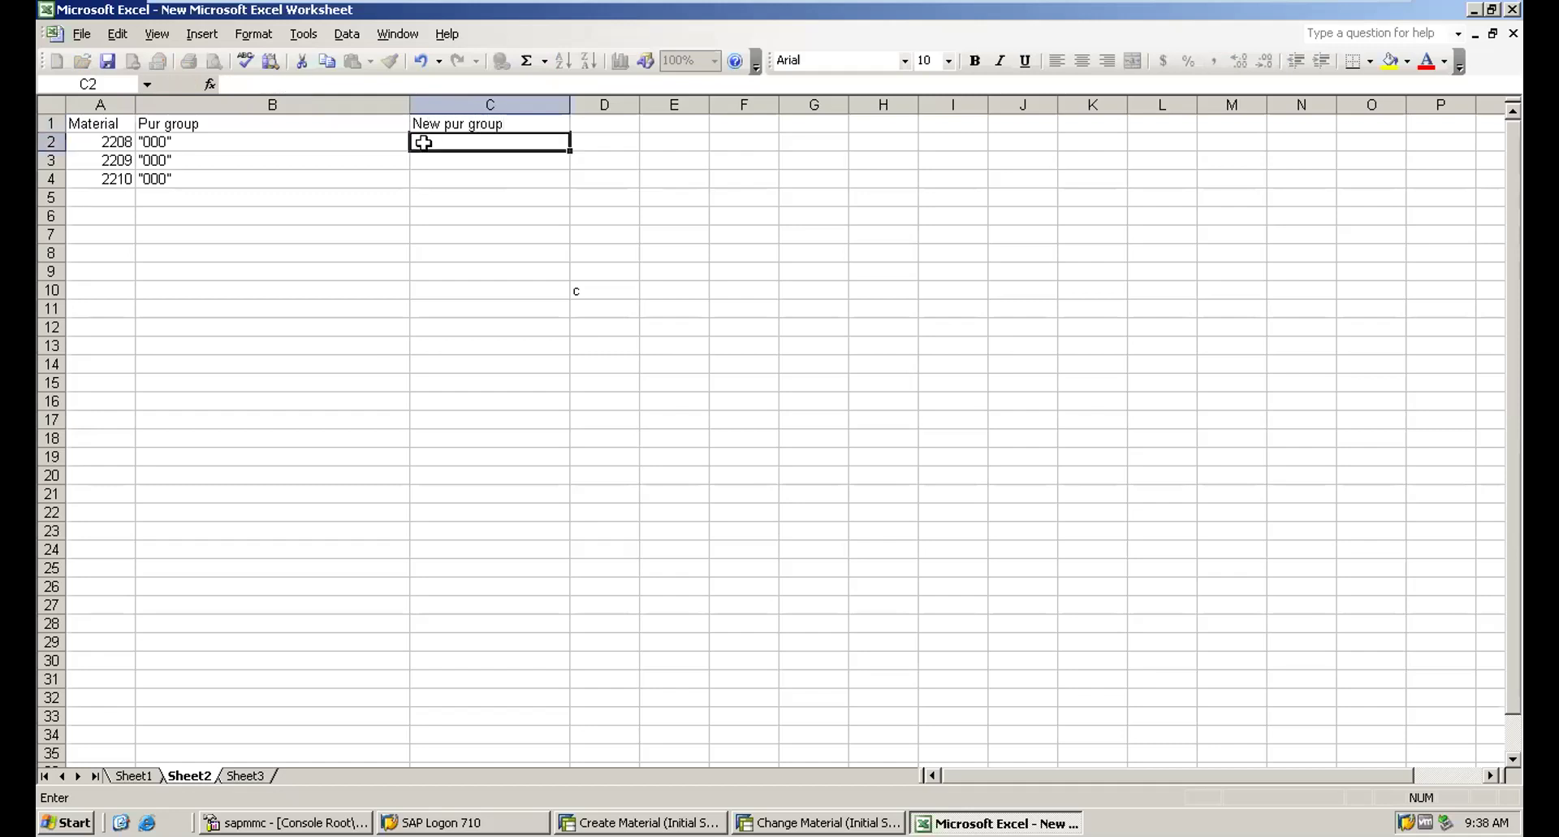
type("0001")
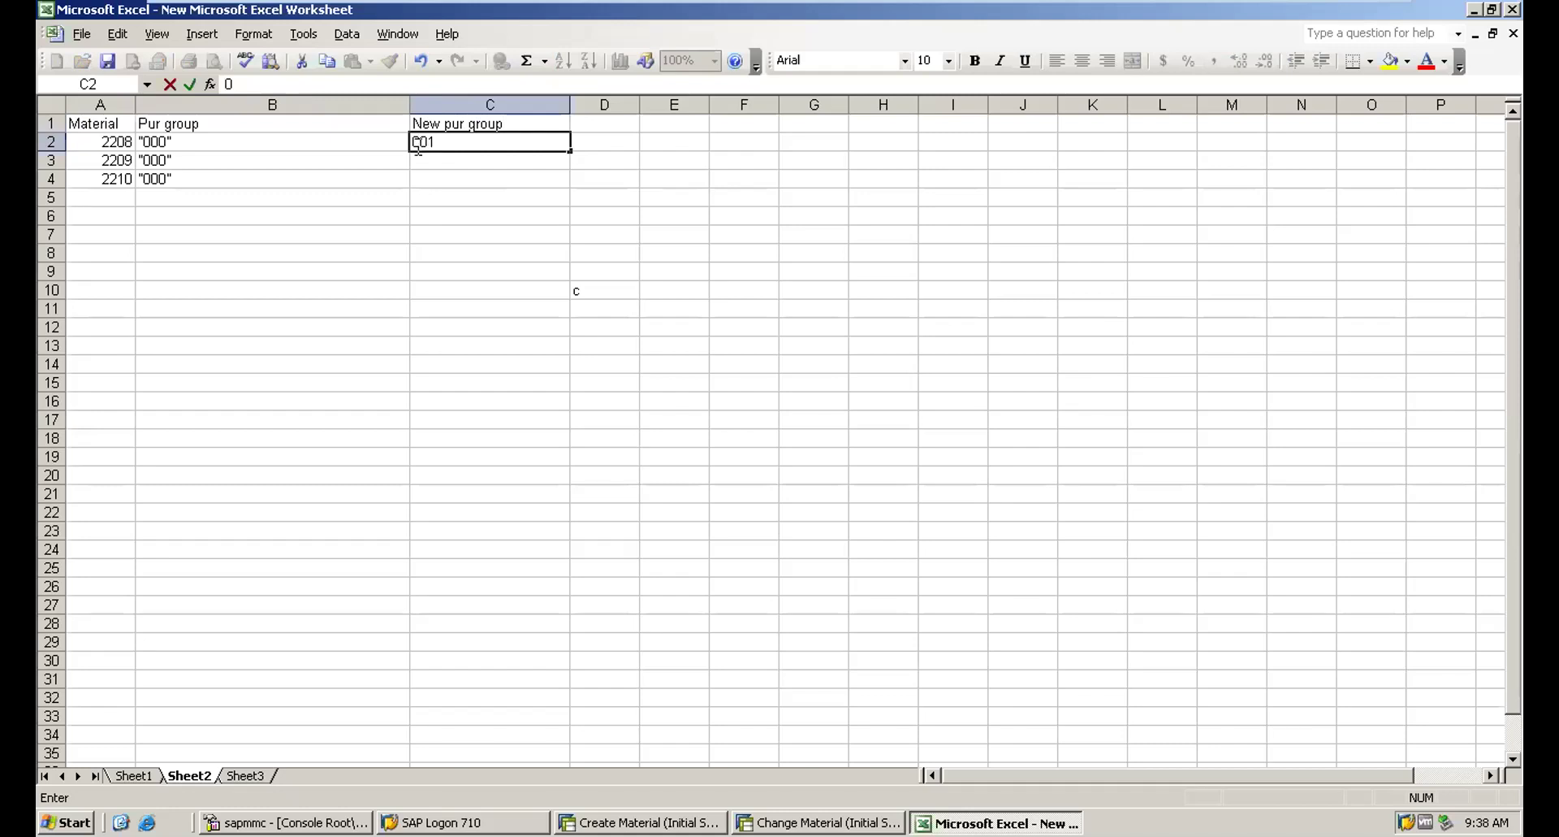
key("Tab")
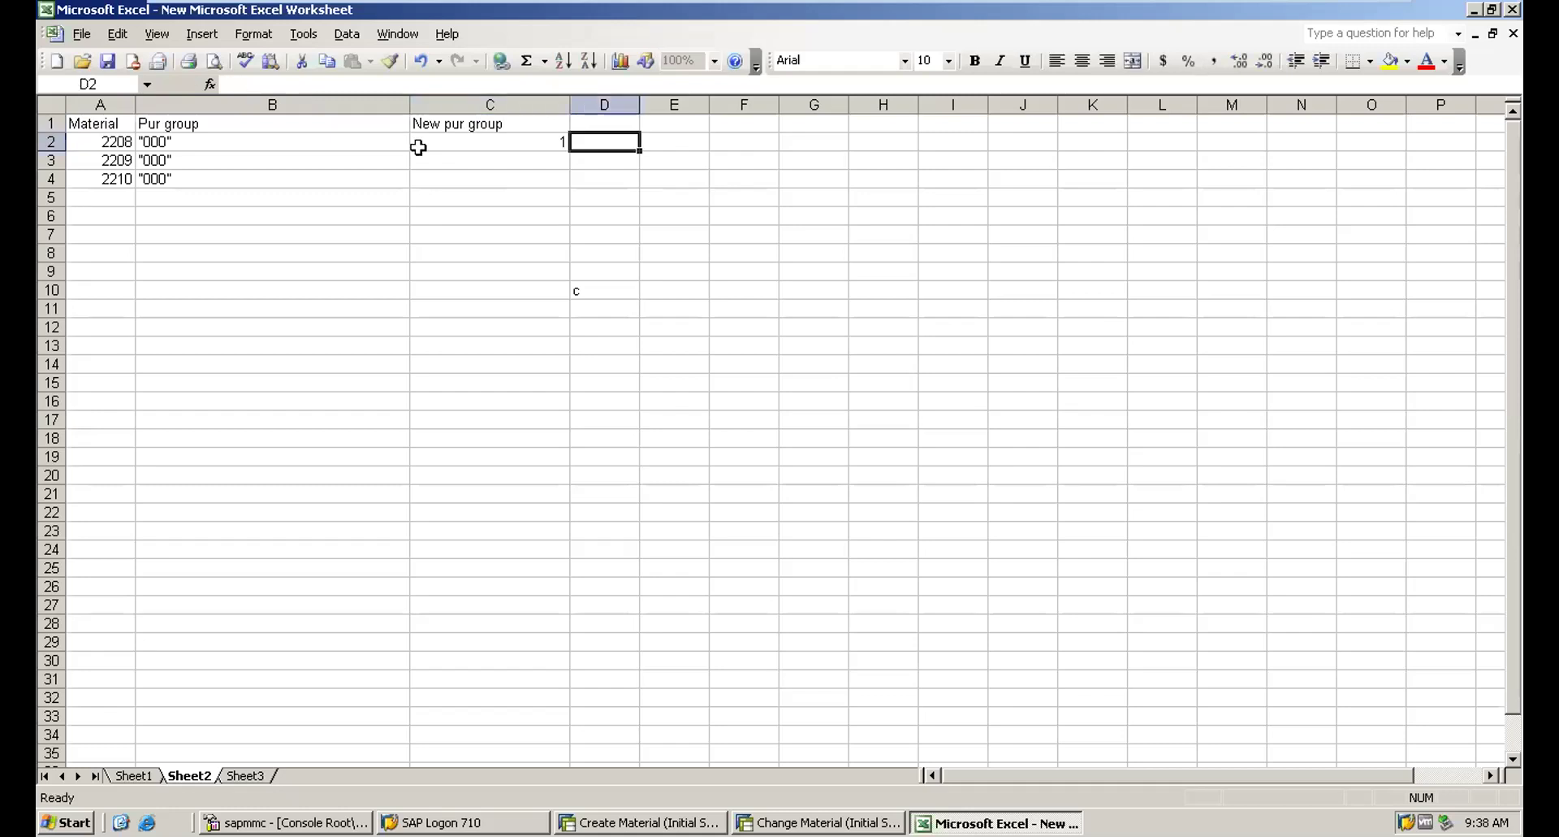
Step: Replace the value in C2 with the new purchasing group "001", including the double quotes
left_click(482, 142)
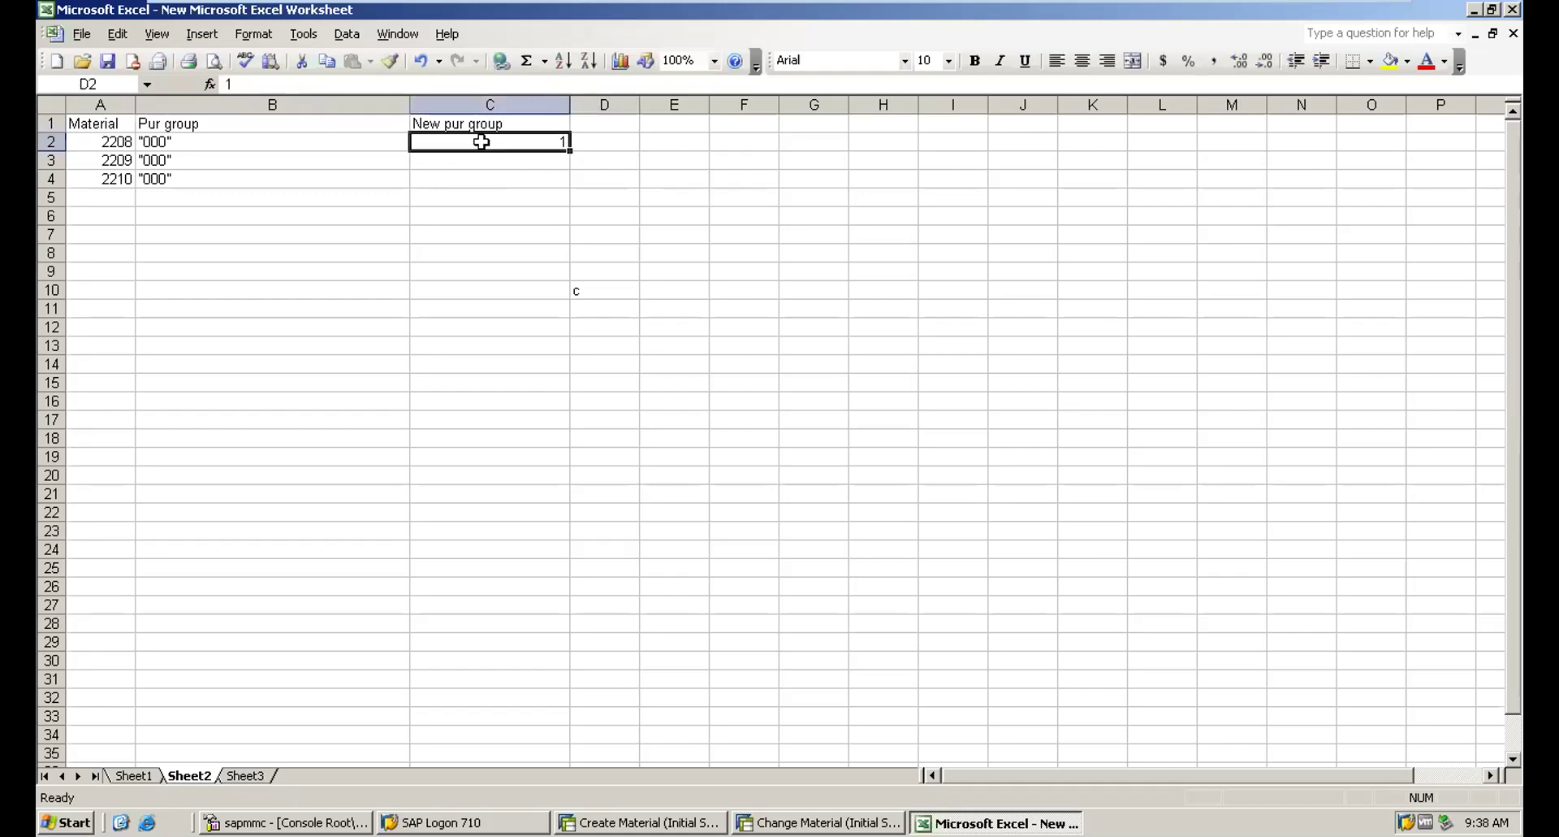
type("'")
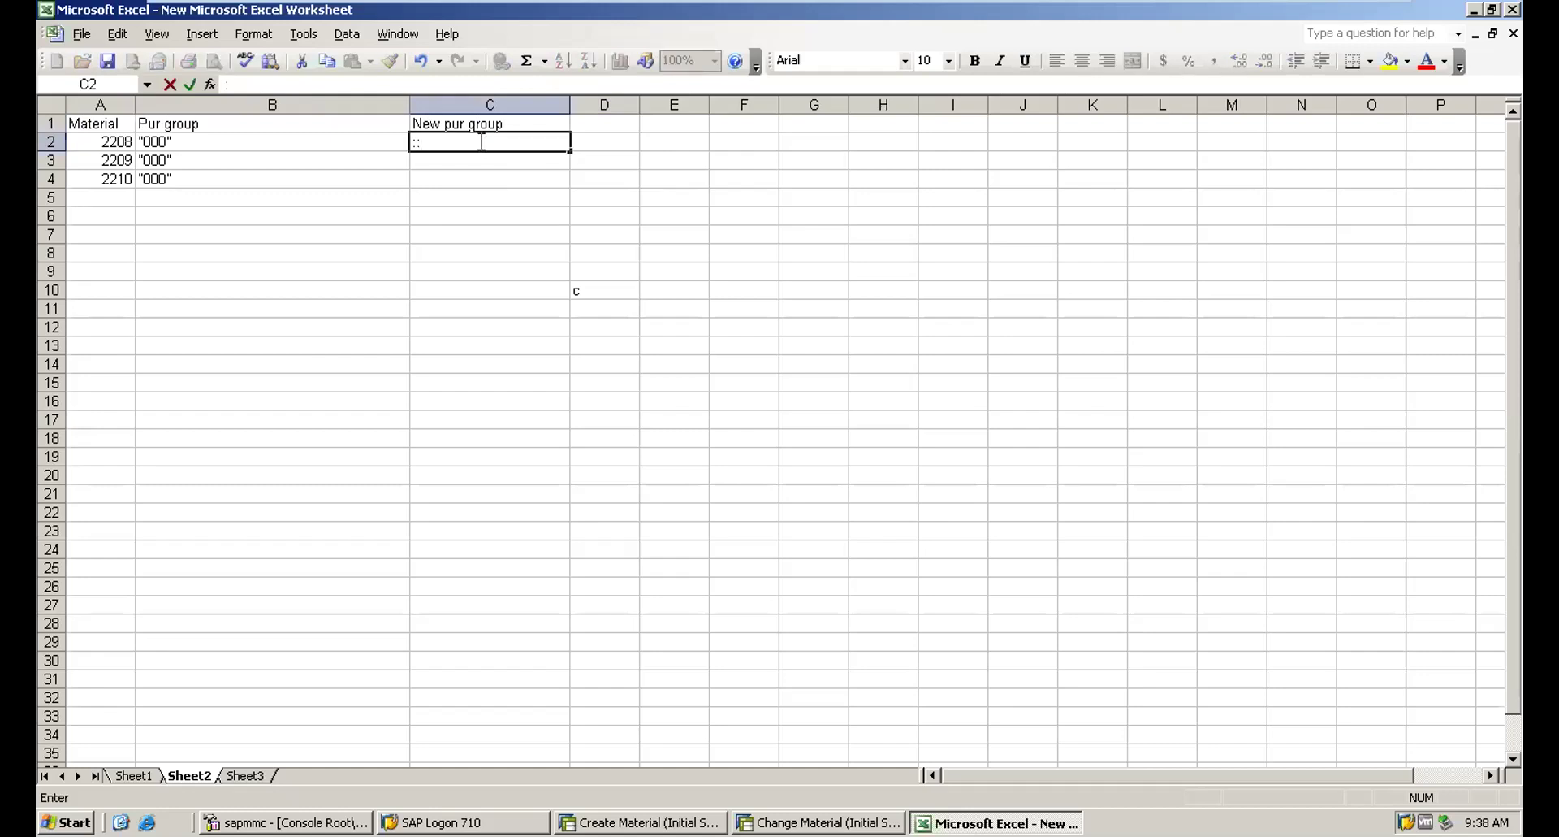
type("\"\"")
key("Left")
type("00")
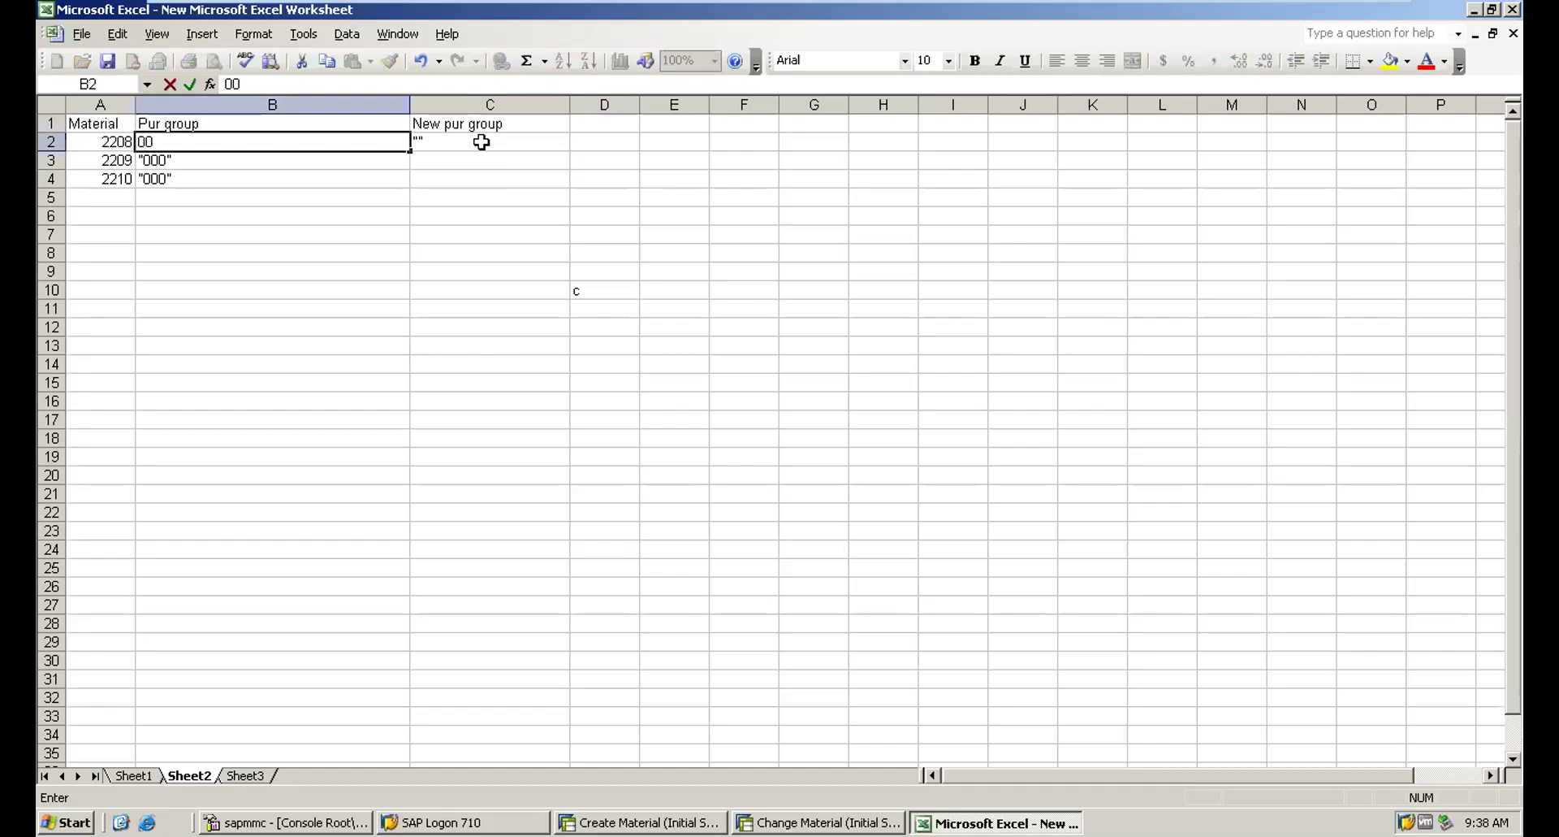
key("Escape")
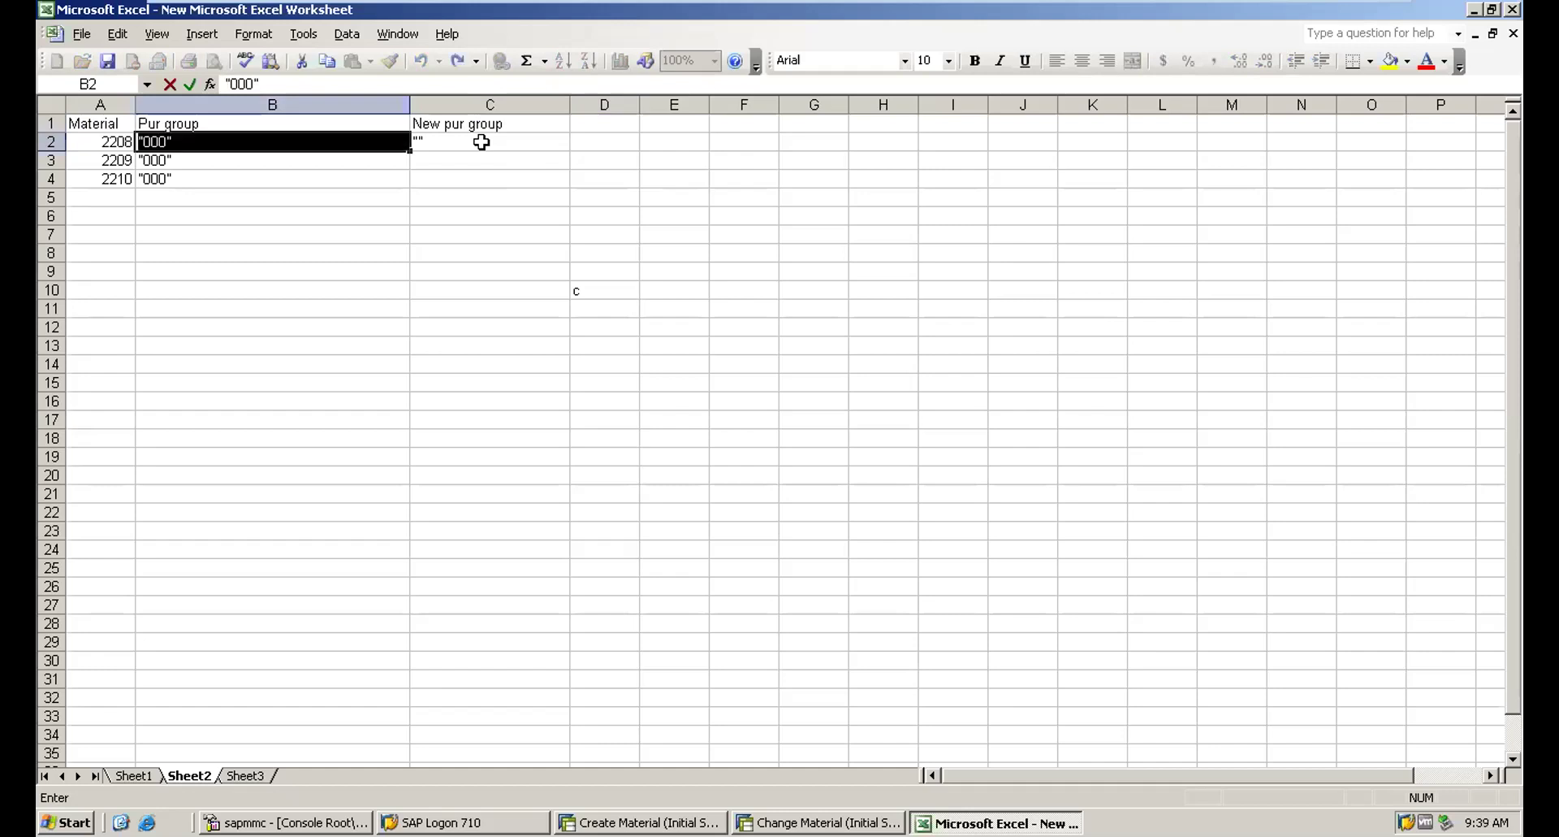
left_click(424, 143)
double_click(423, 143)
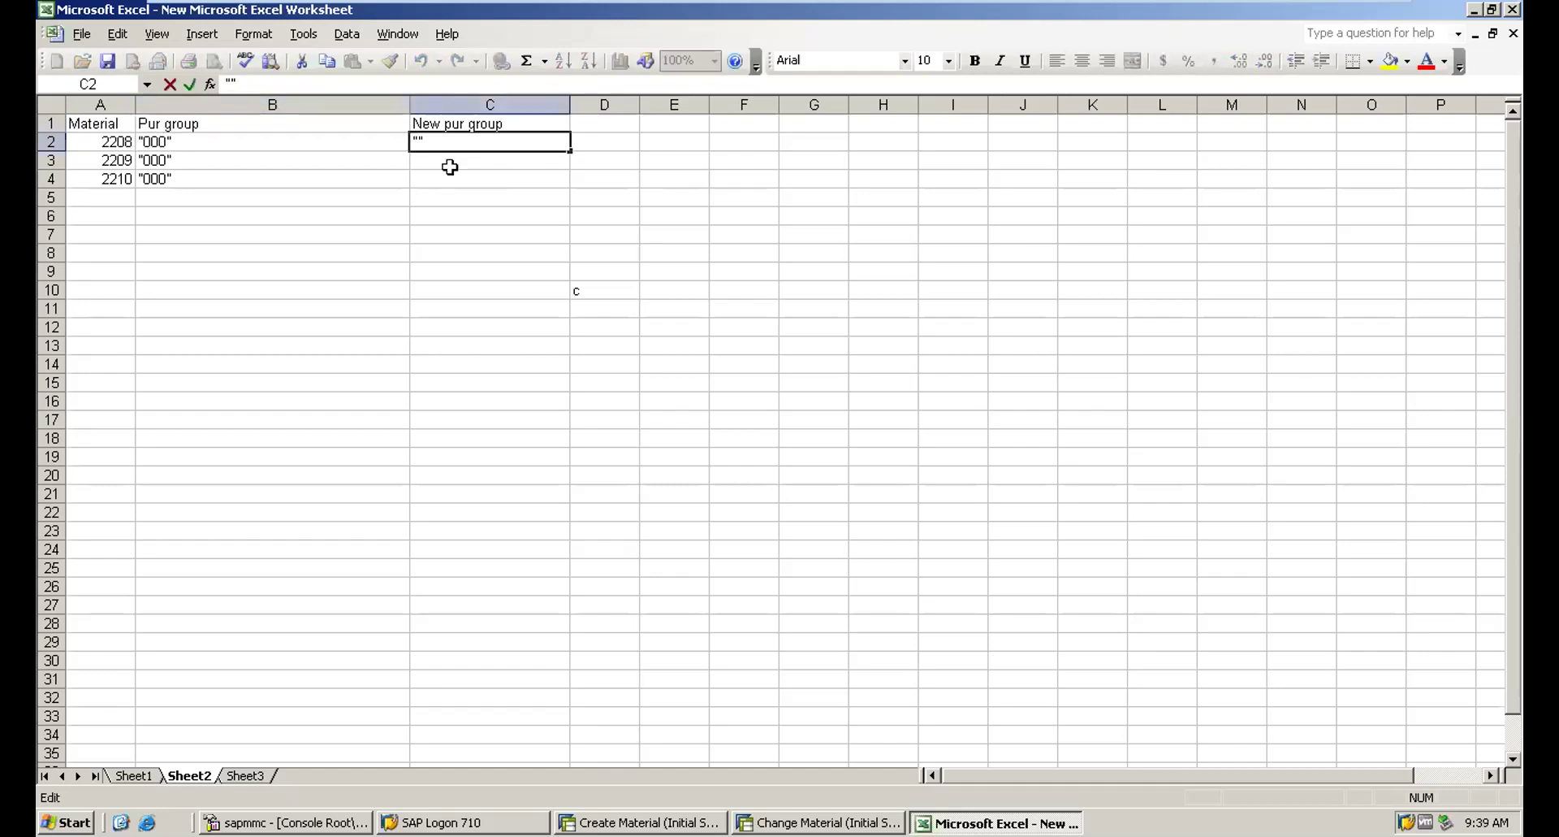
type("\"\"")
key("Left")
type("001")
key("Return")
Step: Try to copy the quoted new purchasing group from C2 down to C4
left_click(435, 144)
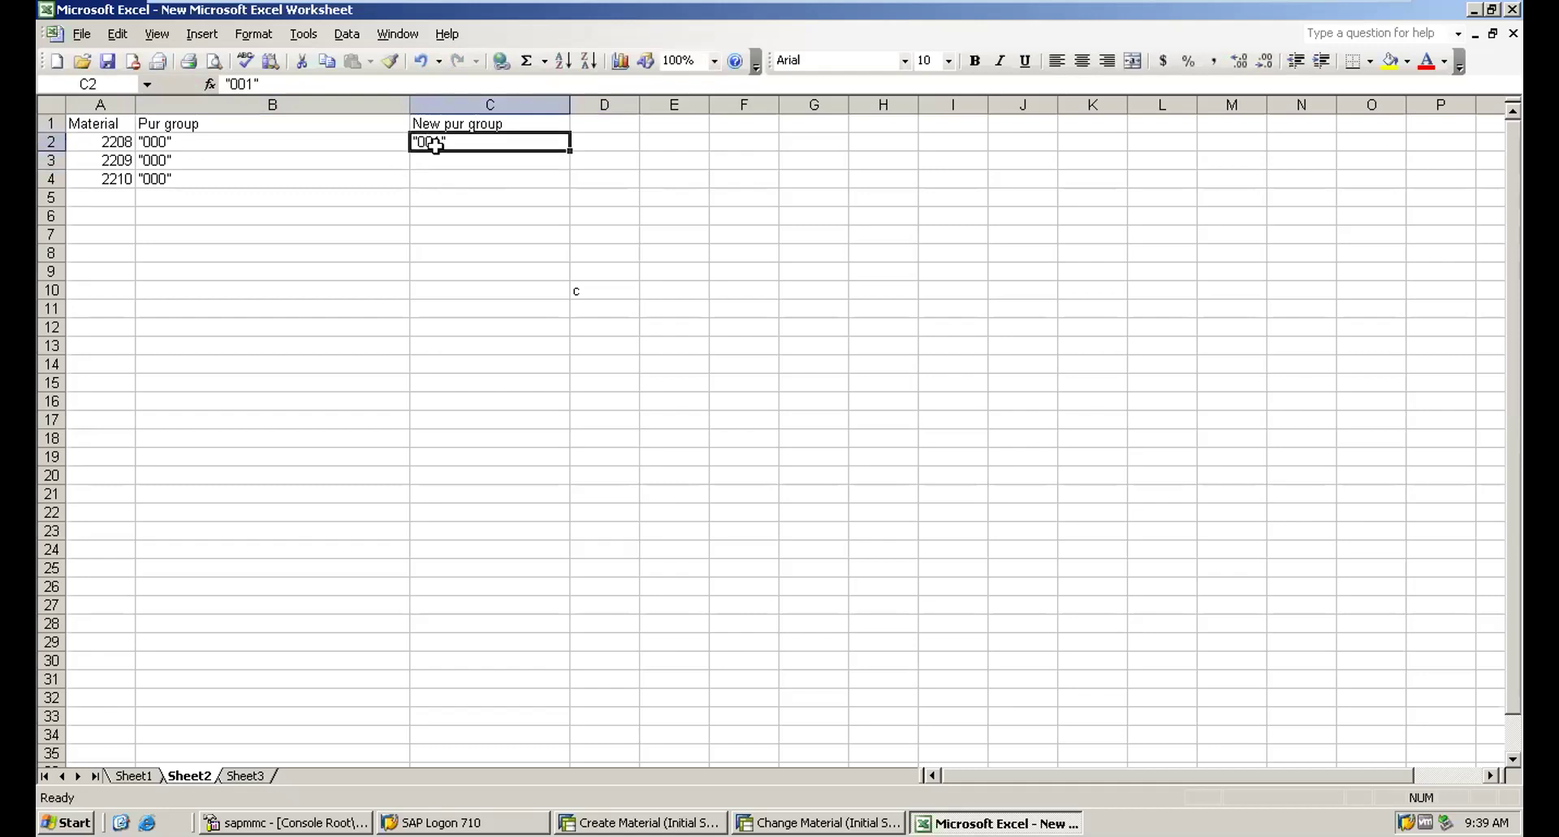
key("shift+Down")
key("shift+Down")
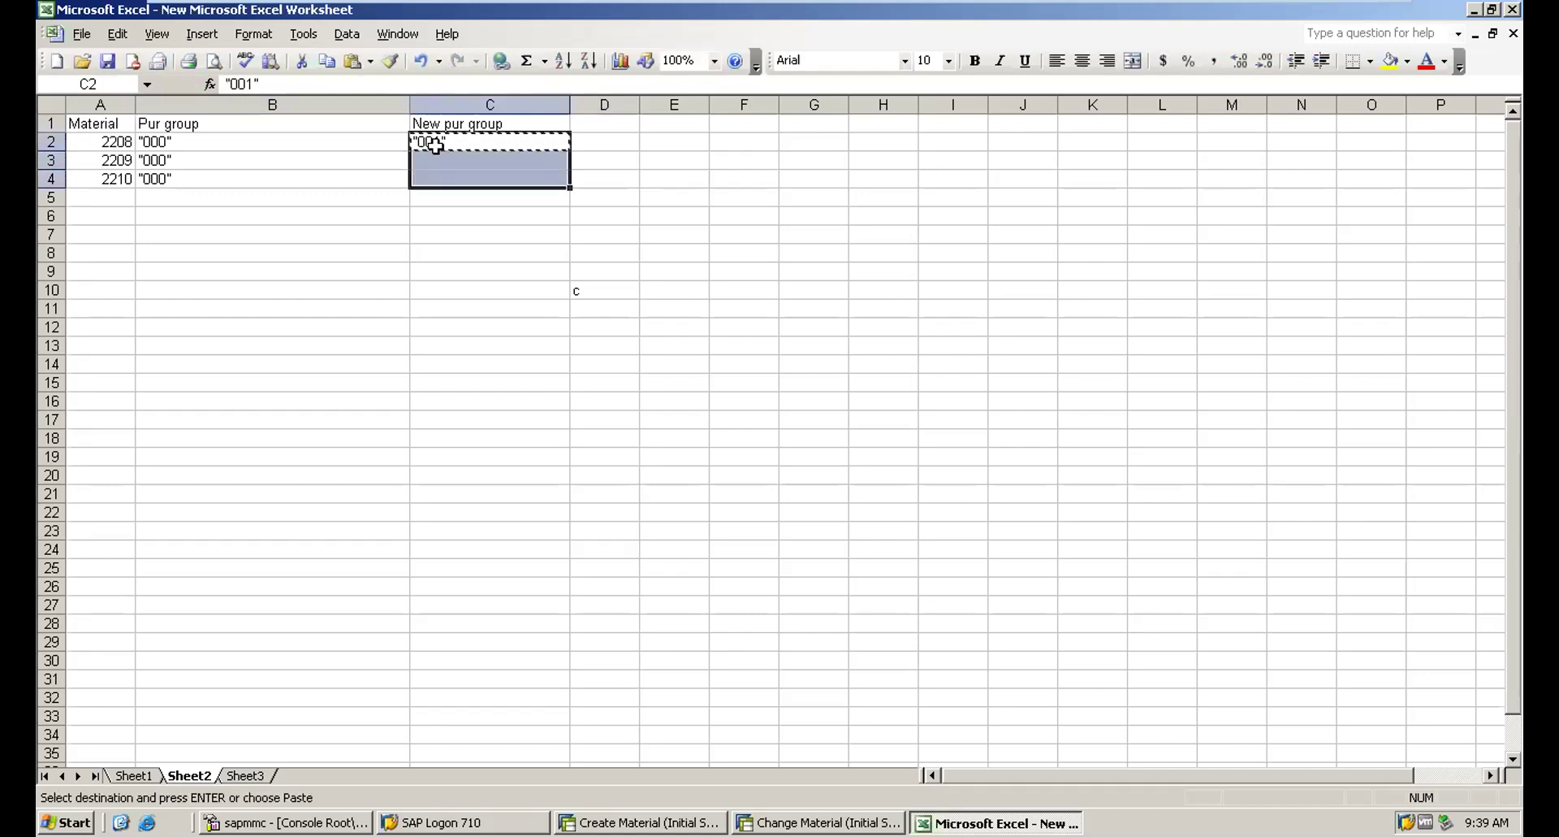
key("ctrl+v")
Step: Copy the quoted "001" from C2 into C3 and C4
left_click(435, 144)
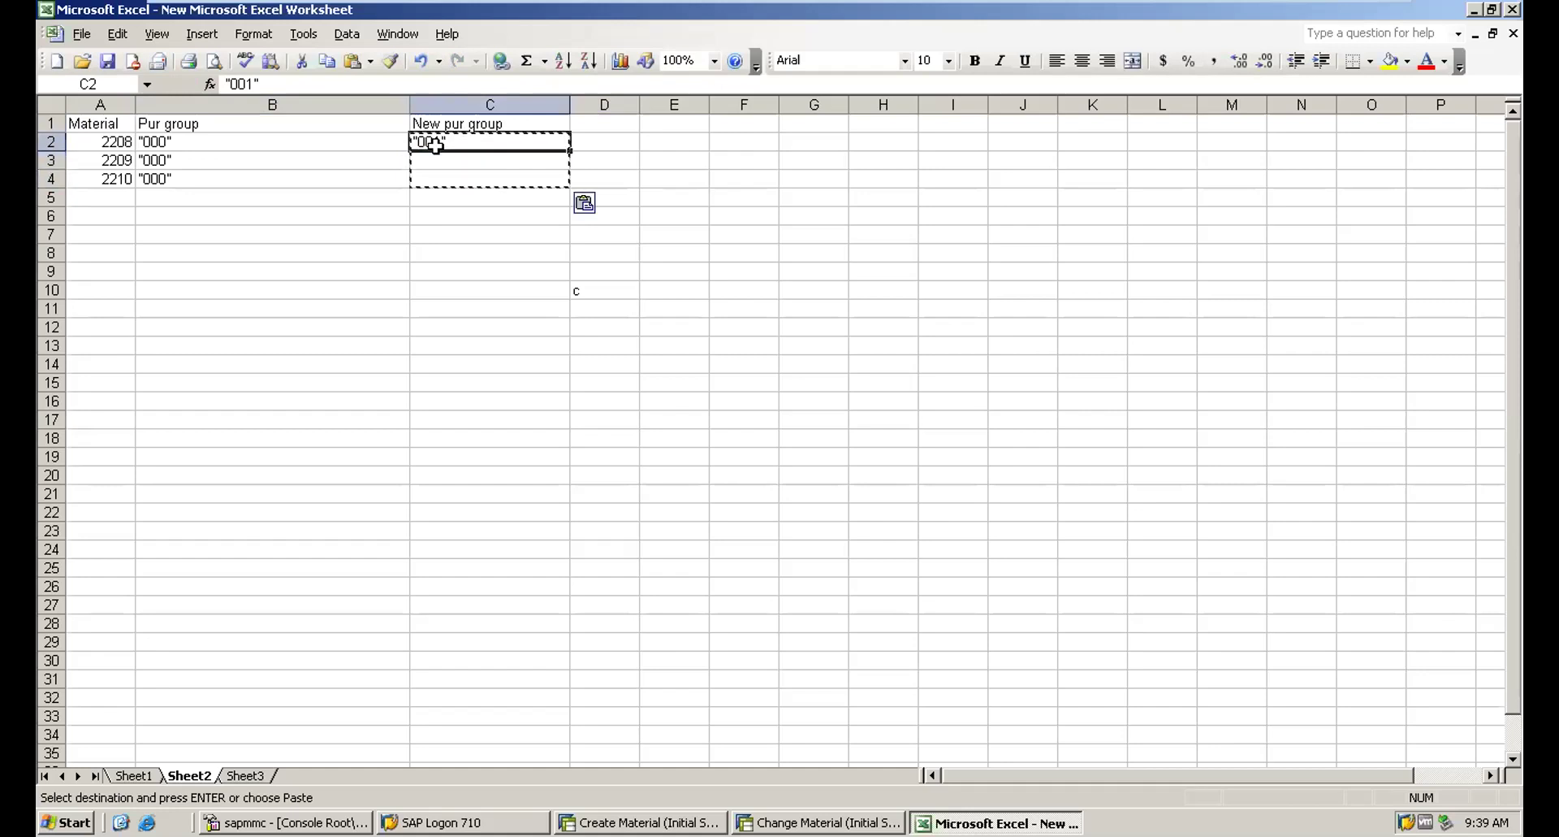
key("shift+Down")
key("shift+Down")
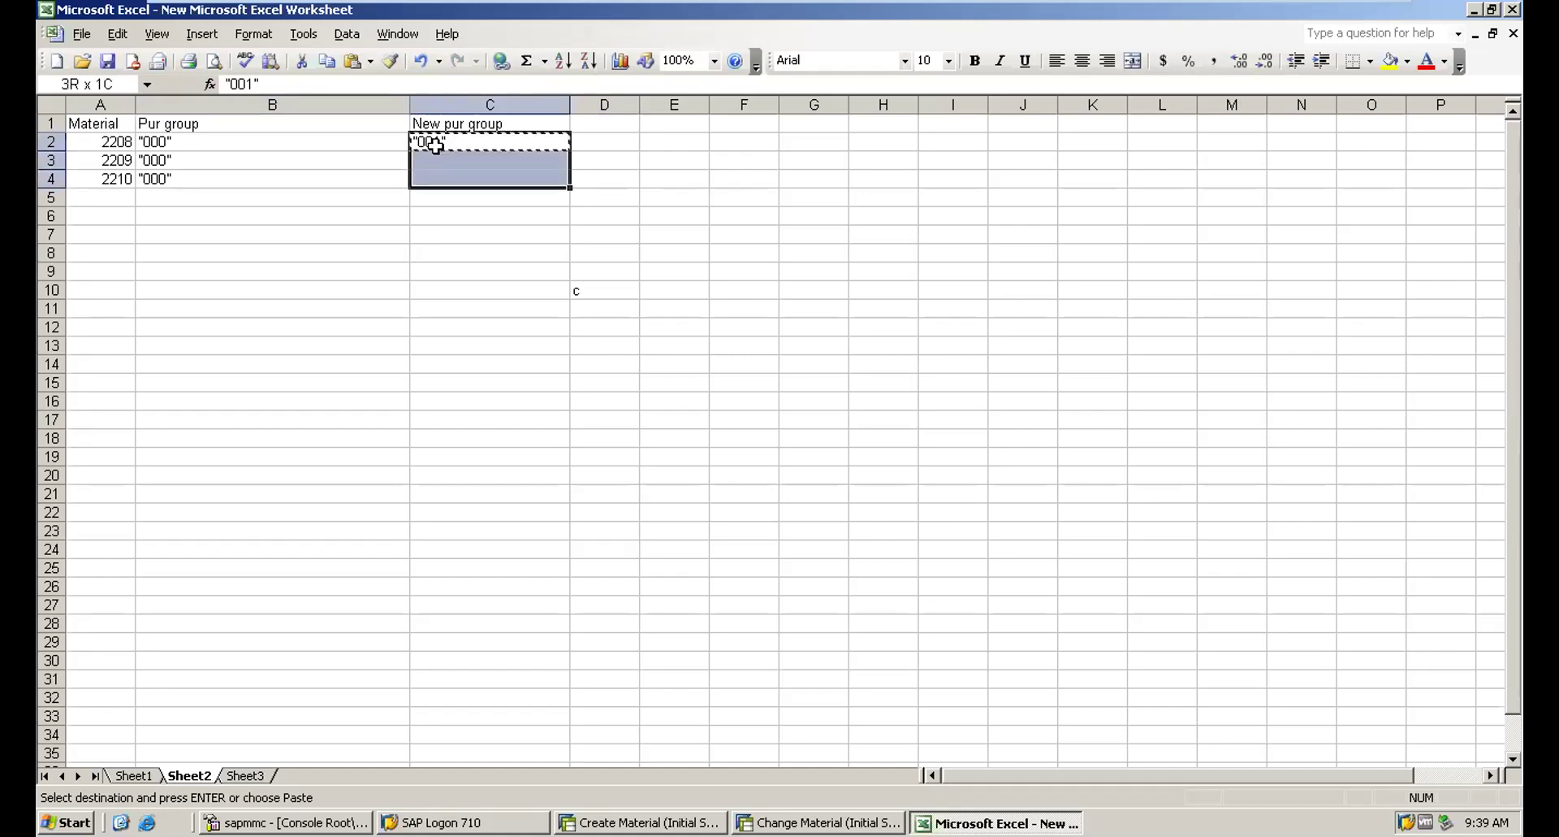
type("\"001\" \"001\" \"001\"")
key("Escape")
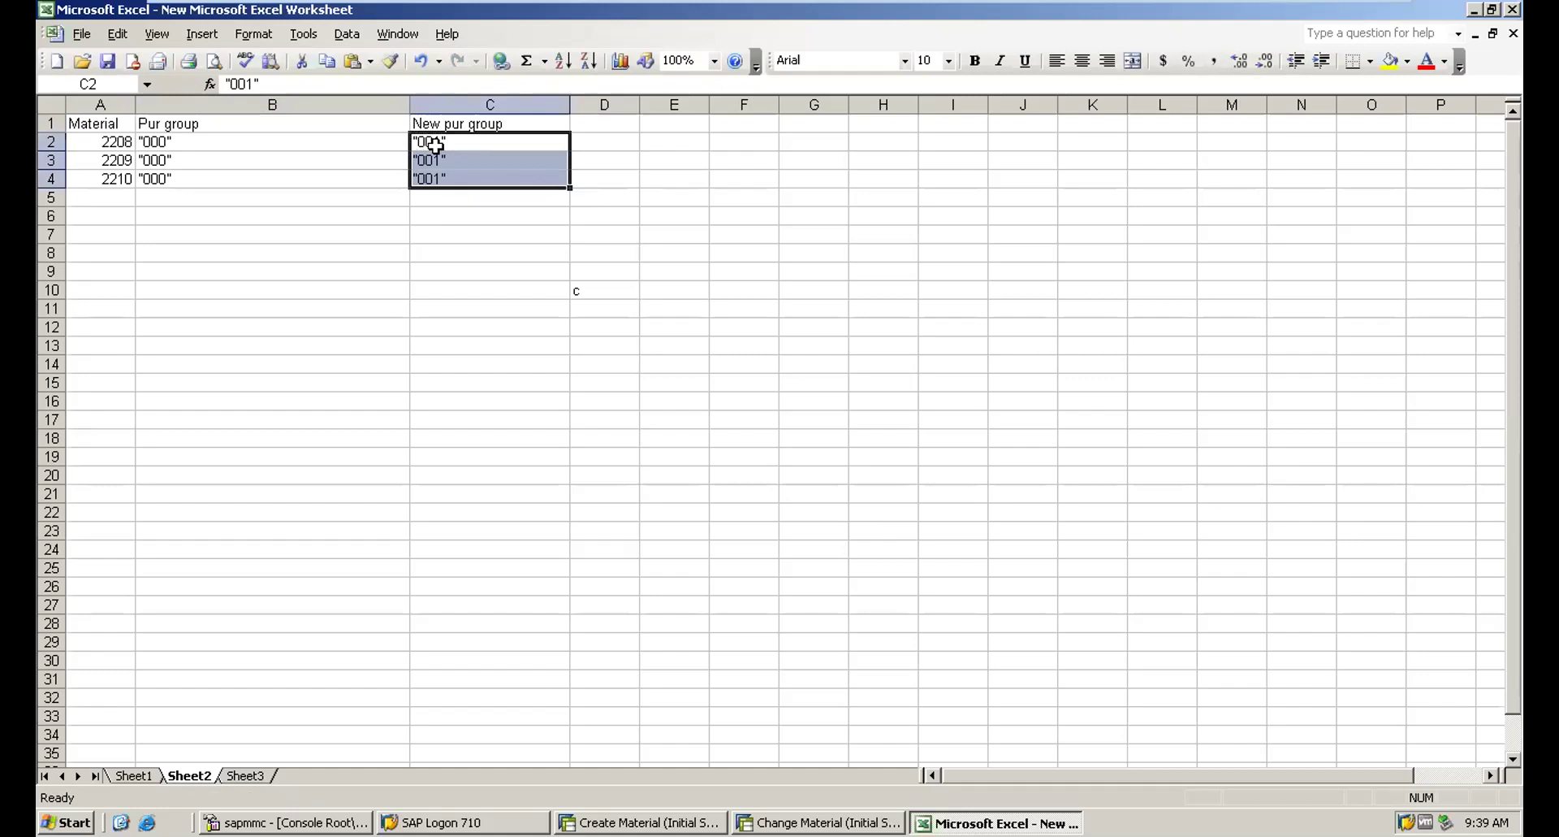
left_click(278, 268)
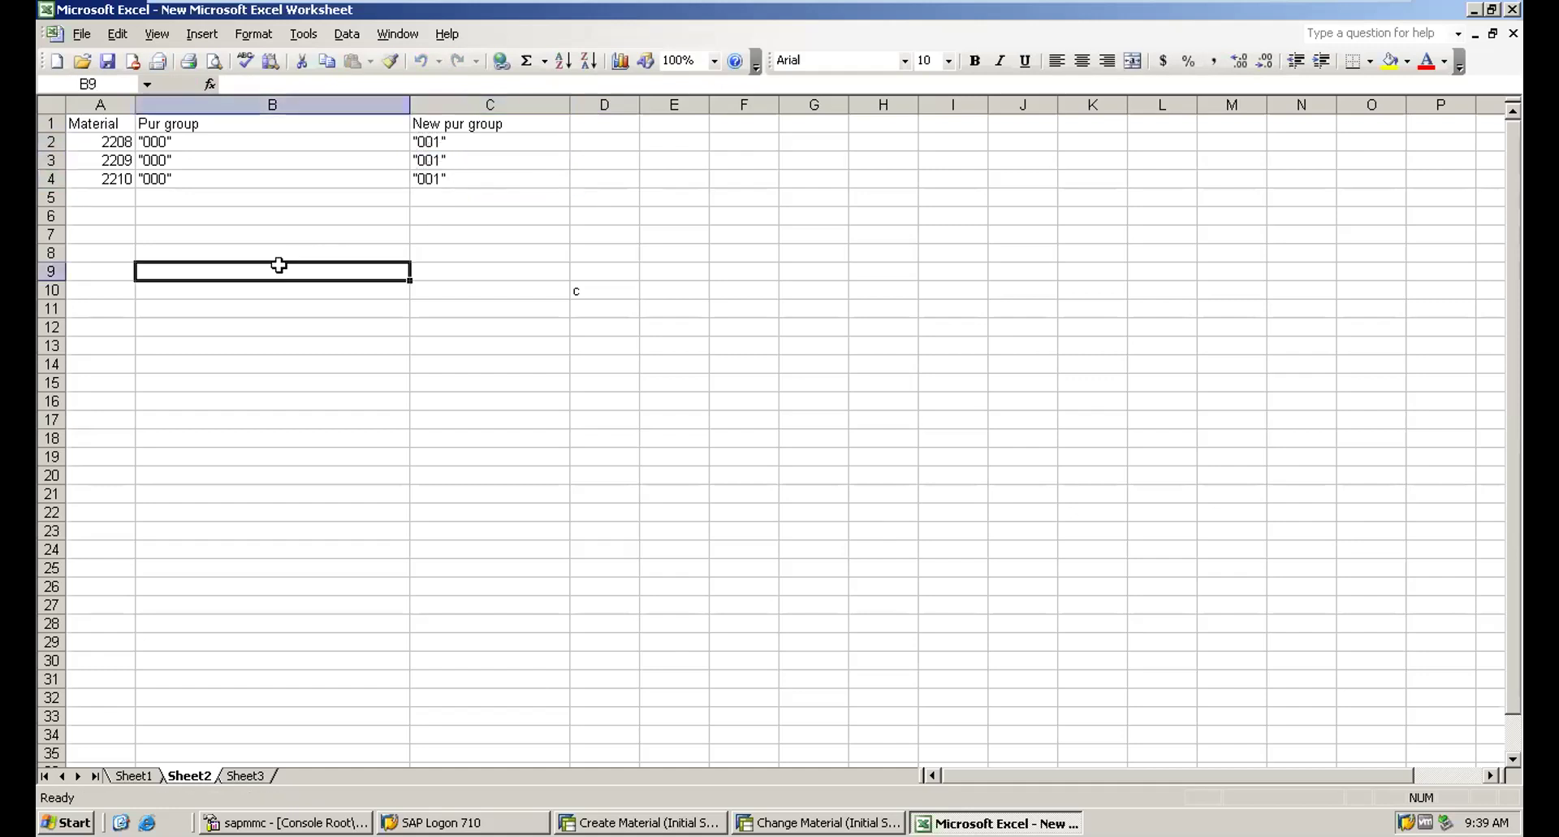
Step: Auto-fit the widths of columns A to C to the material table in A1:C4
left_click(118, 123)
key("ctrl+shift+Right")
key("ctrl+shift+Down")
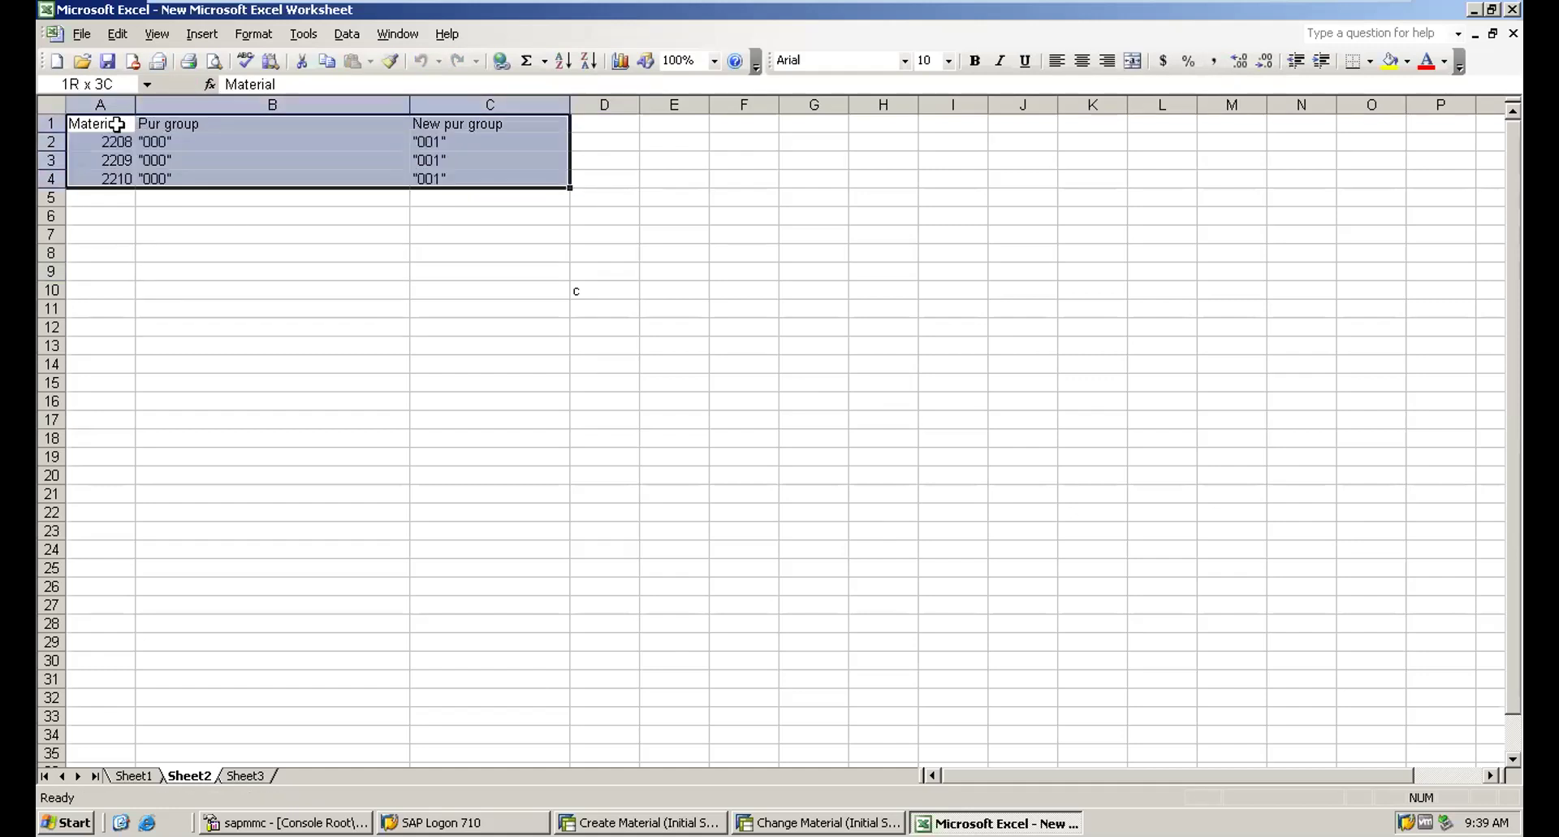
key("alt+o")
key("c")
key("a")
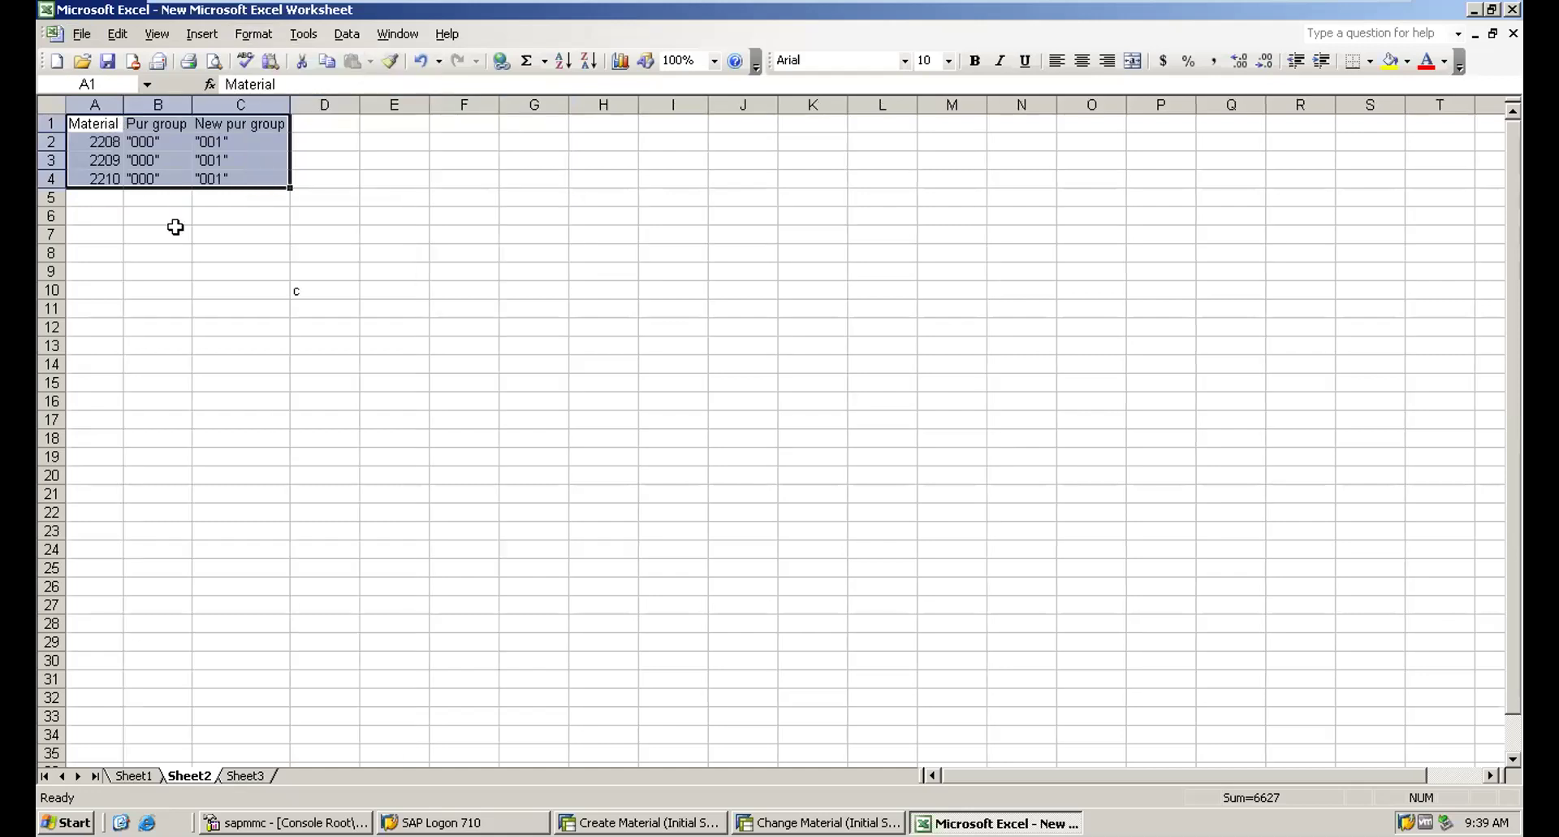
left_click(174, 233)
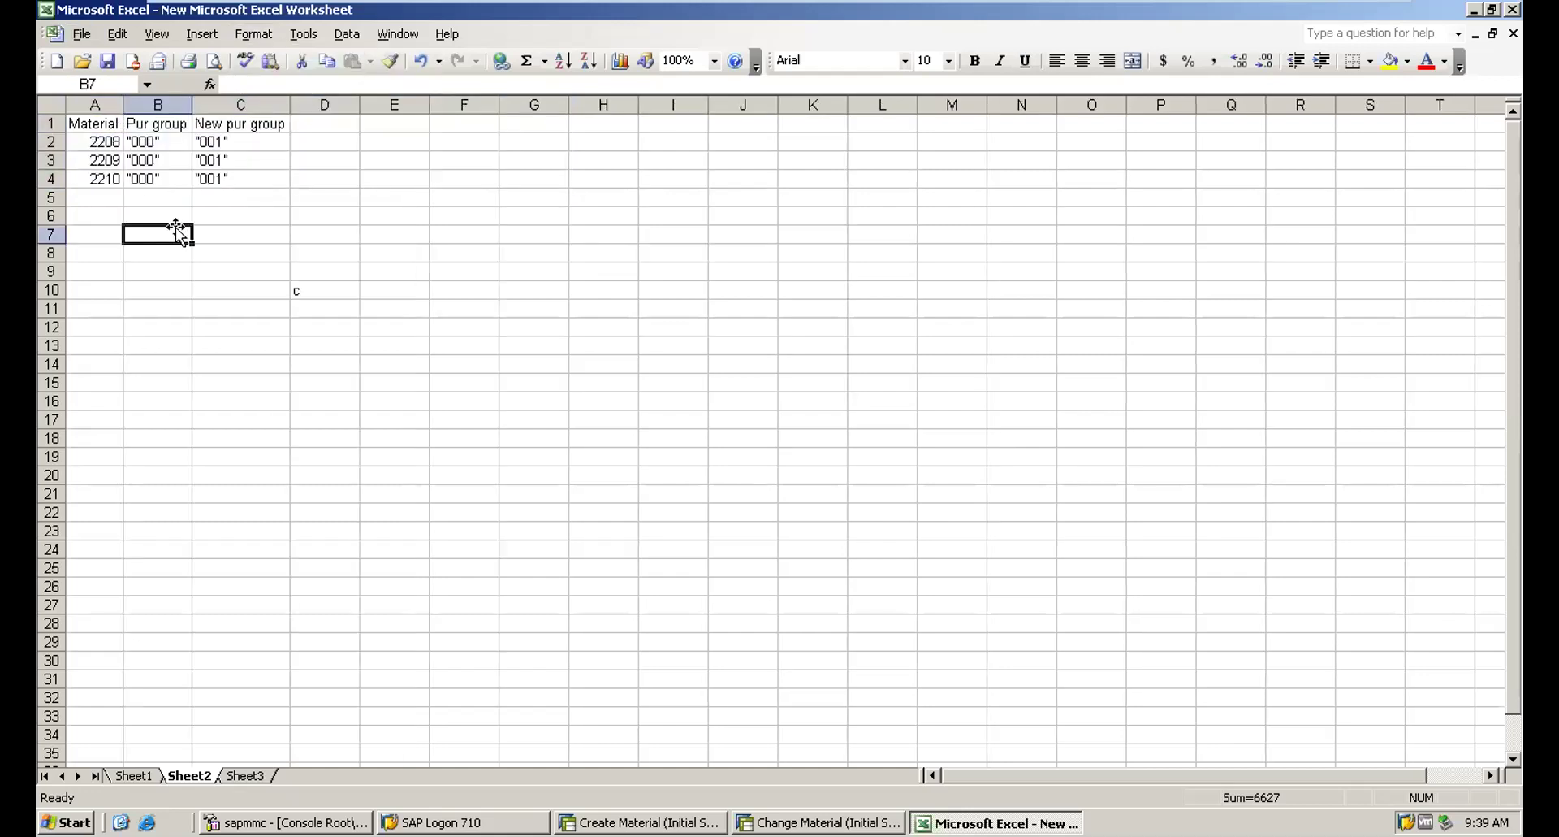
left_click(153, 141)
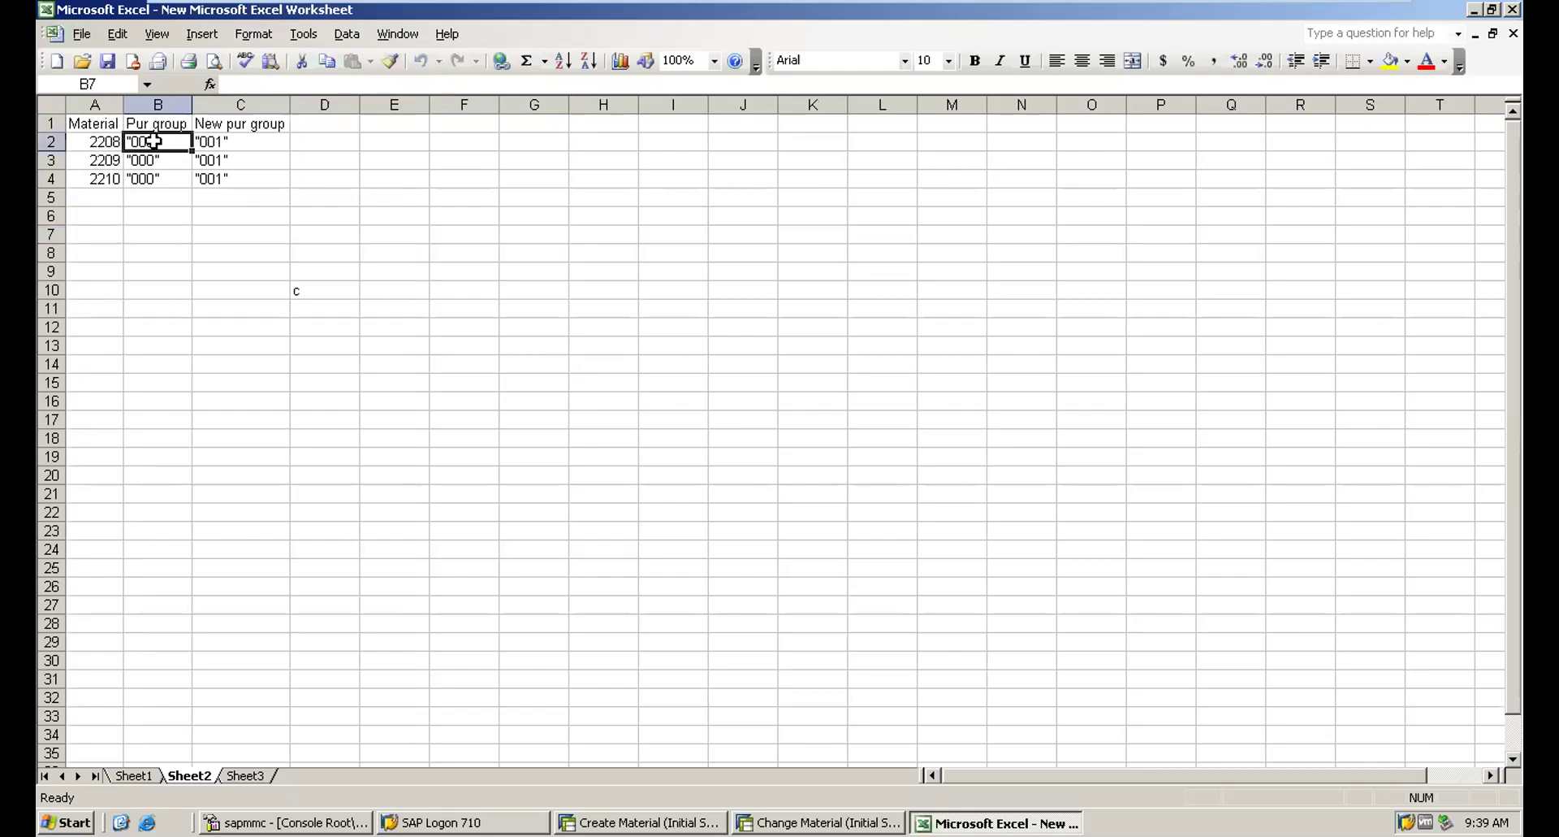
left_click(217, 143)
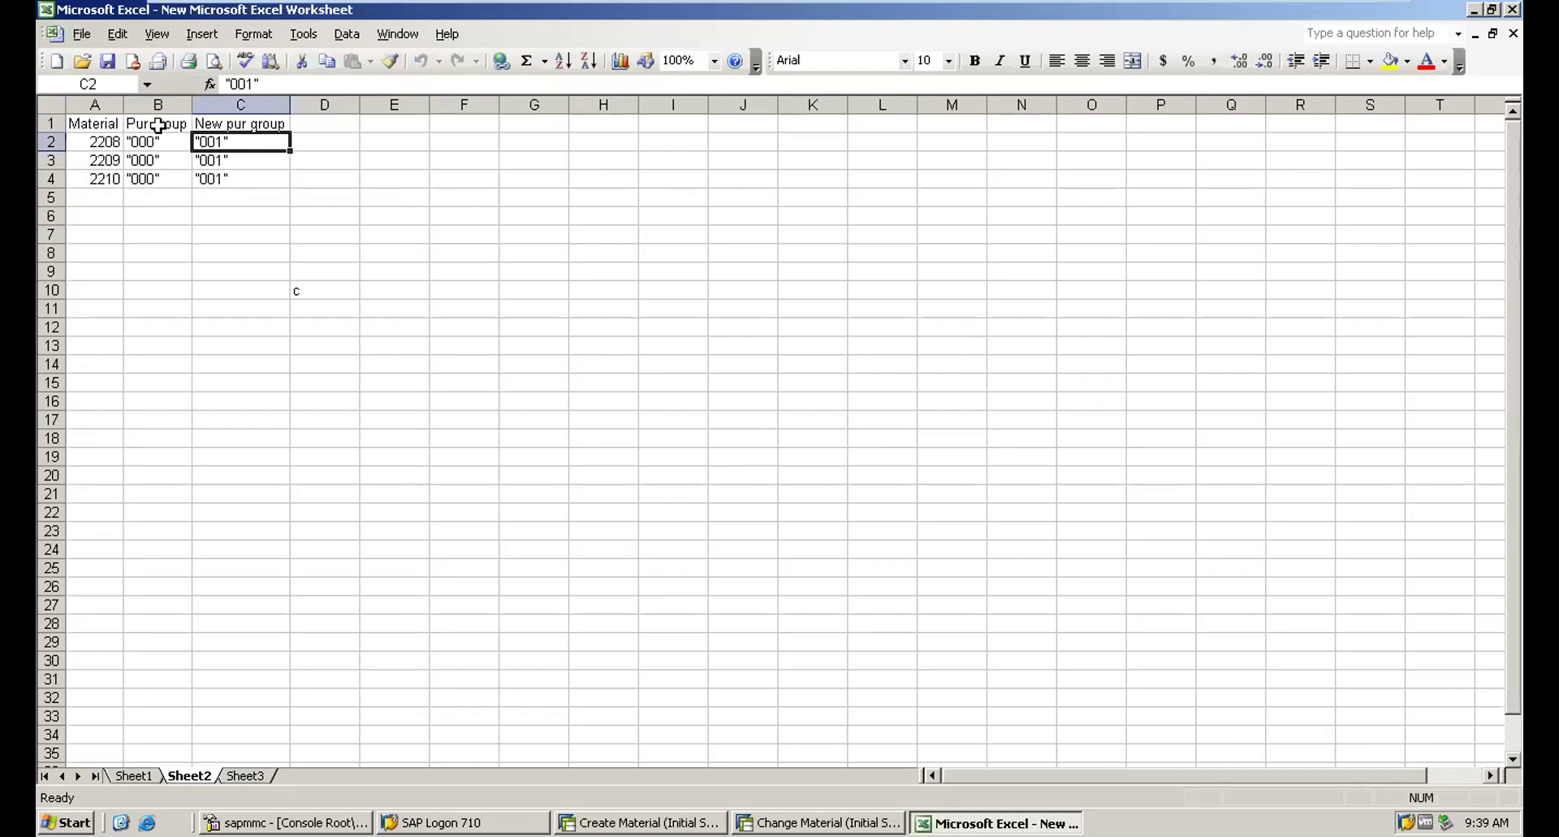
left_click_drag(157, 125, 237, 183)
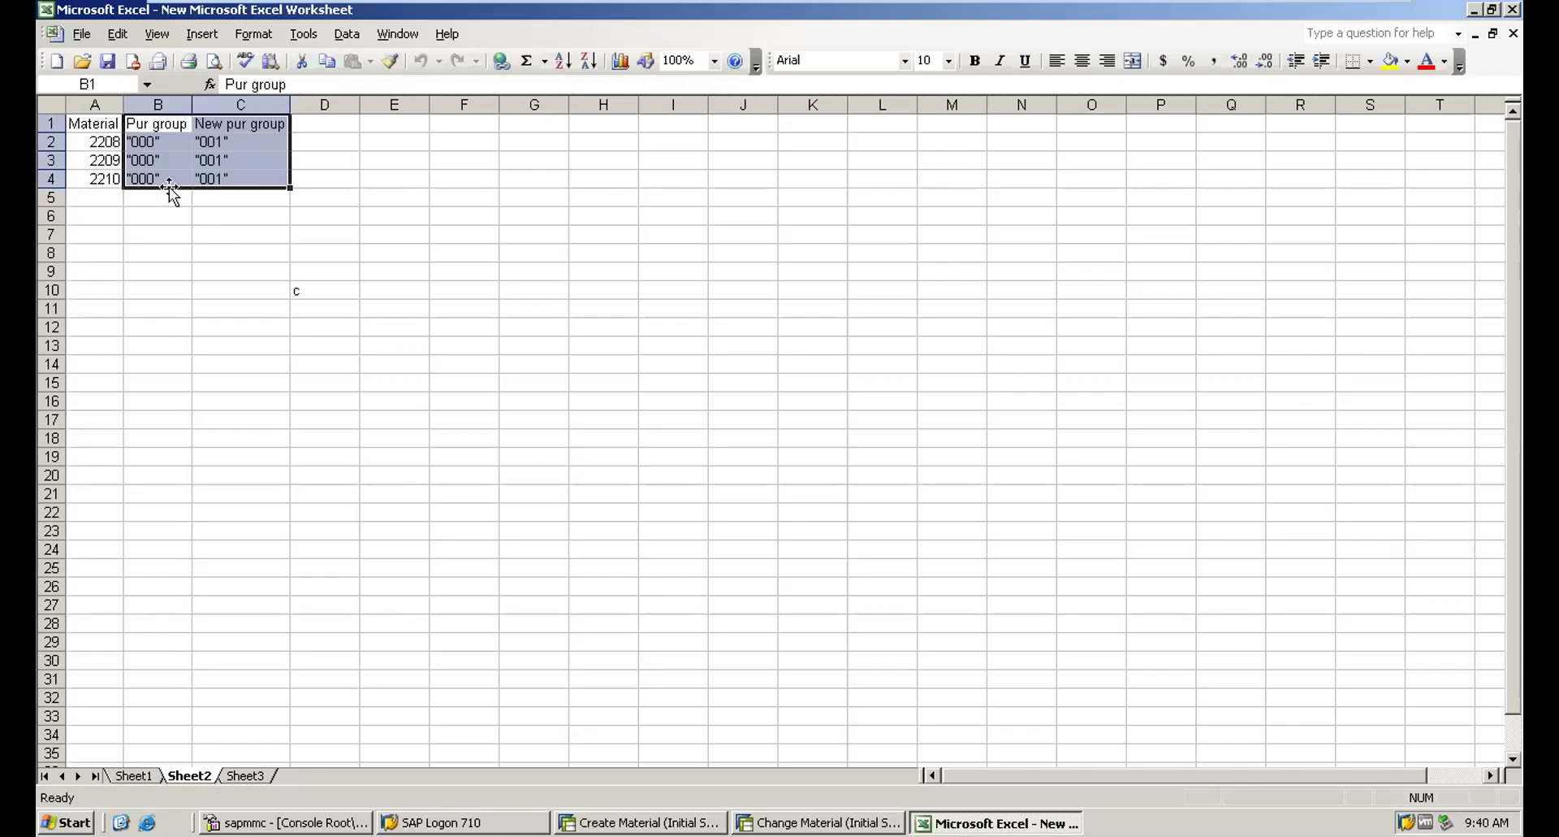
left_click(173, 159)
left_click_drag(146, 122, 148, 177)
left_click(149, 181)
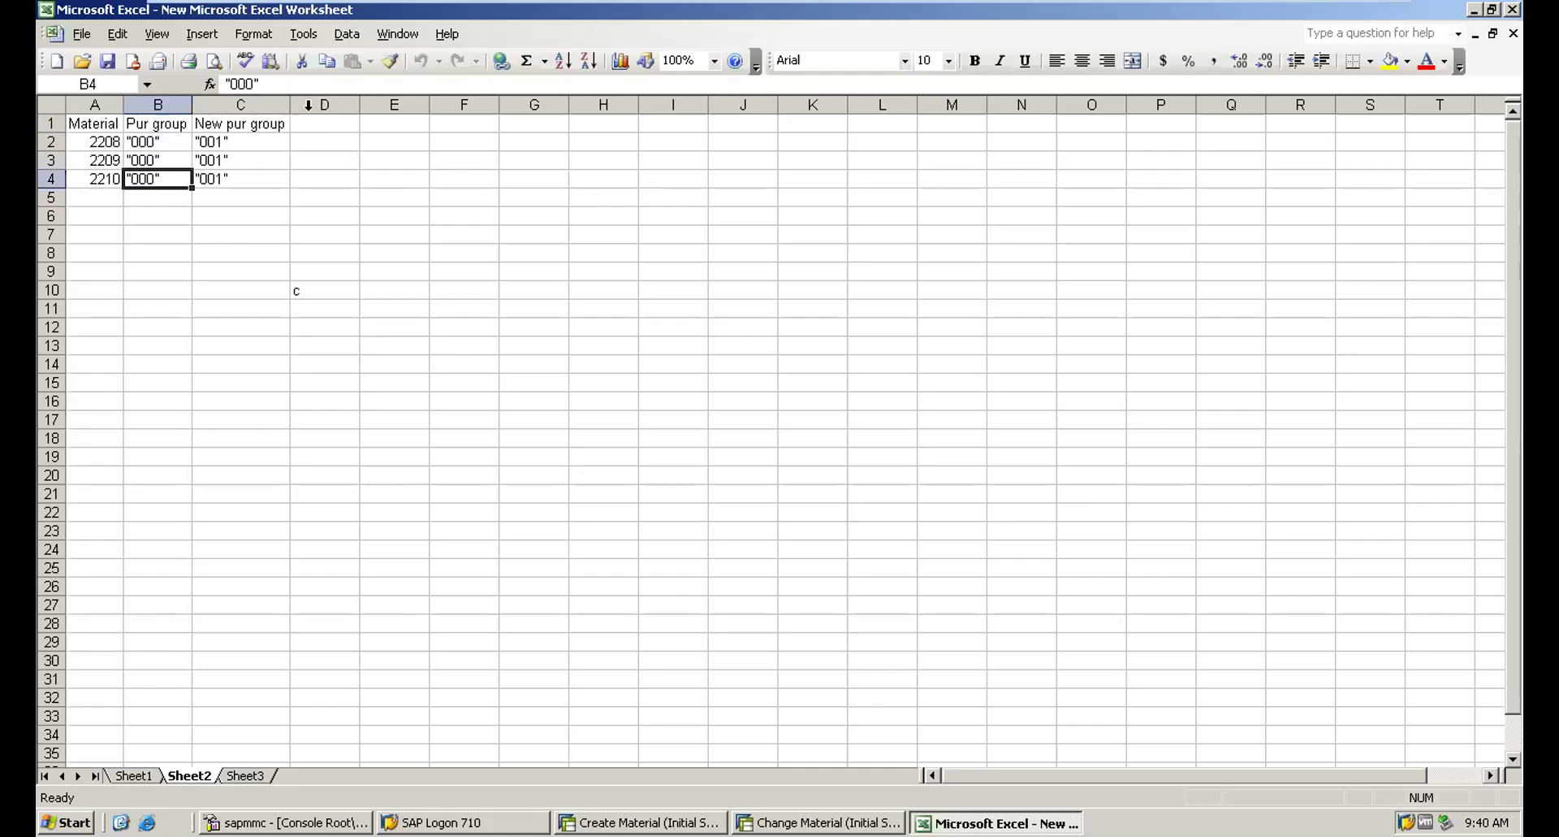
Step: Note the table name MARC in D2 beside the first material's row
left_click(318, 140)
type("MARC")
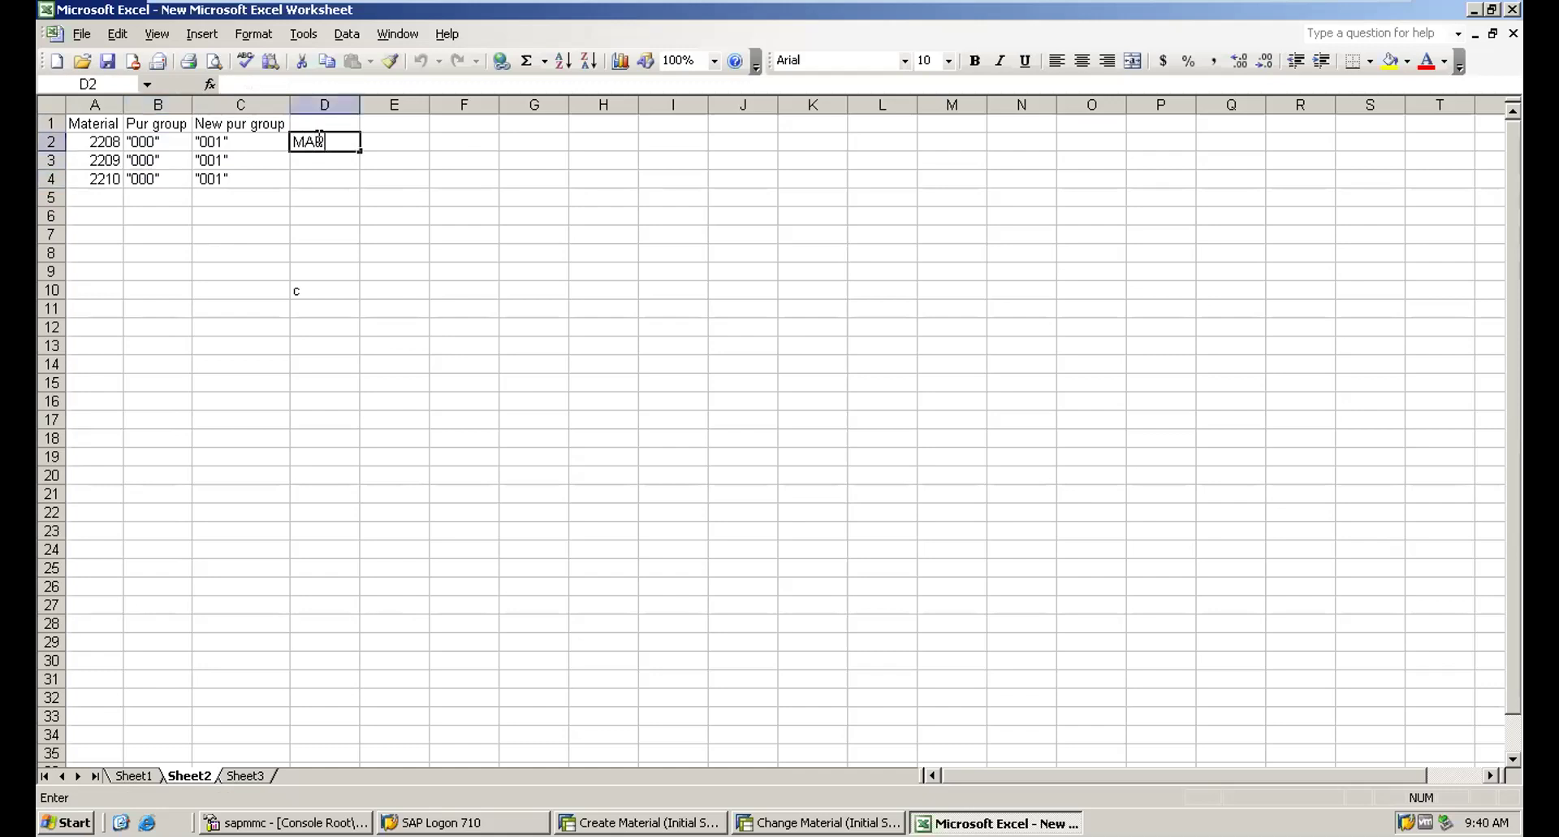
left_click(323, 161)
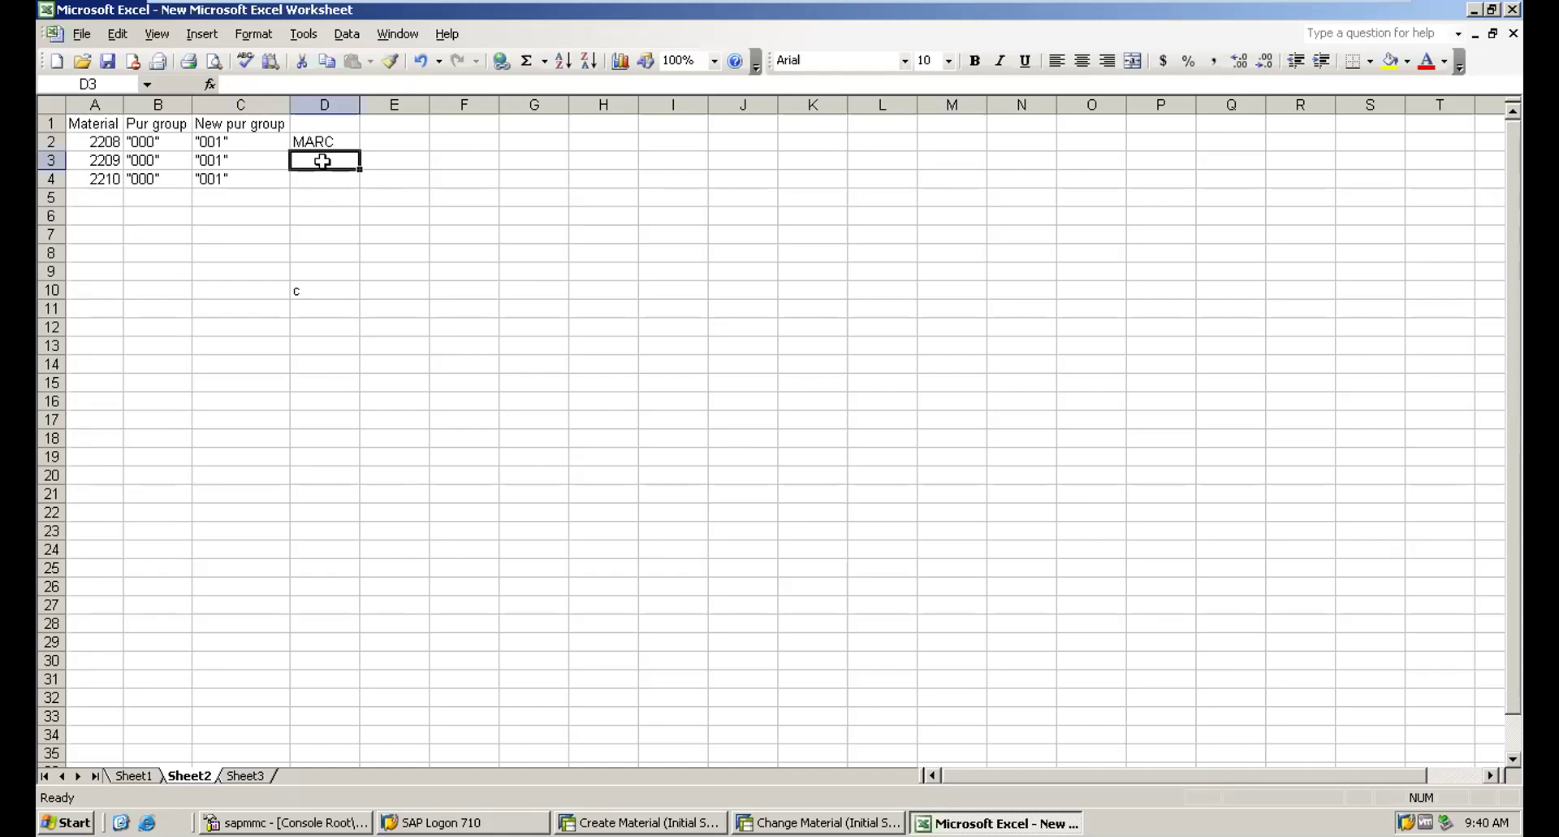
mouse_move(573, 4)
left_click(635, 823)
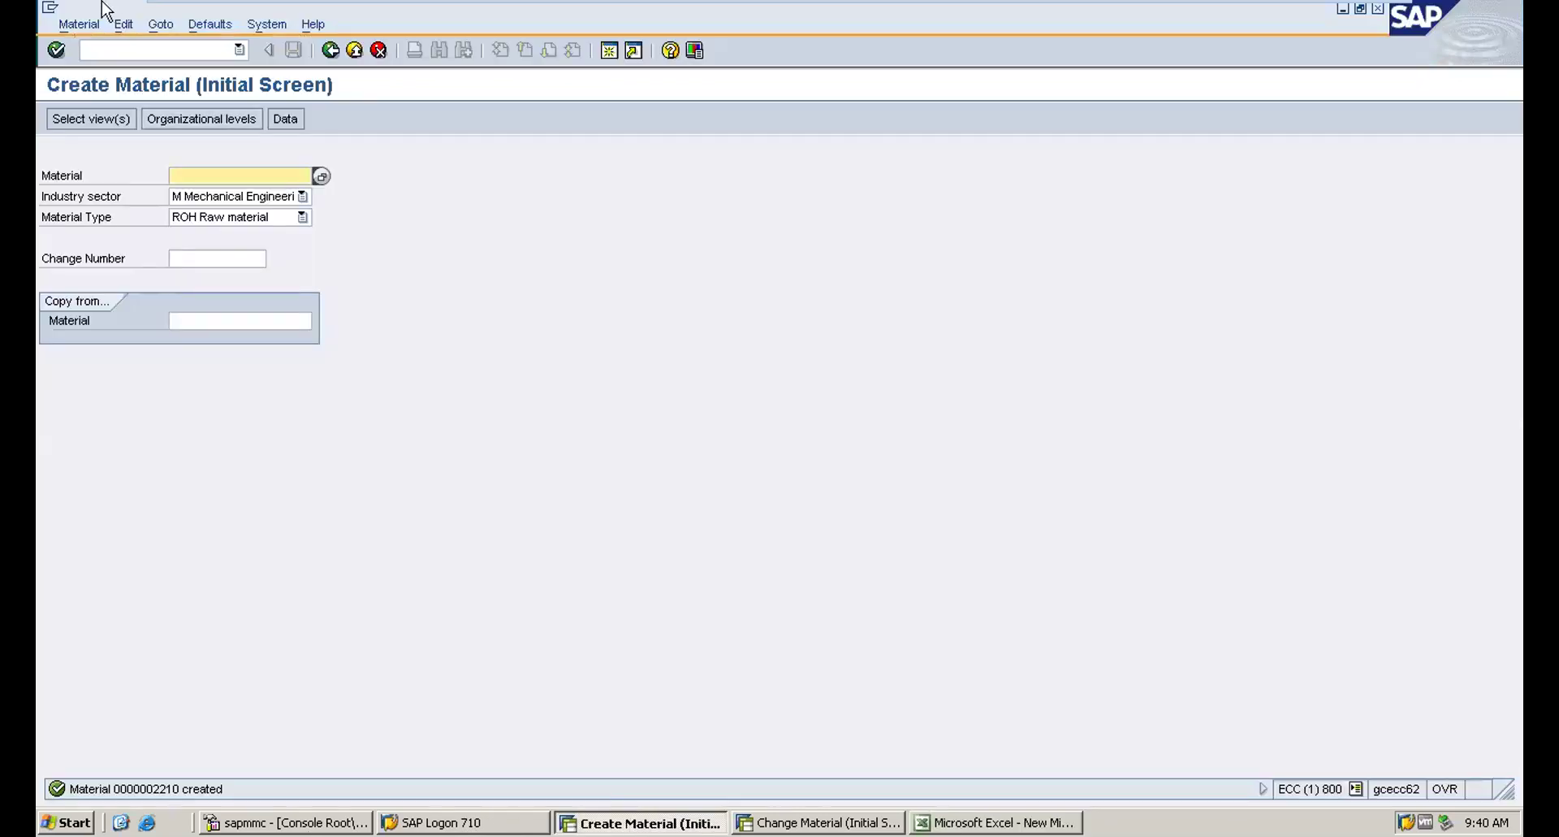
left_click(96, 49)
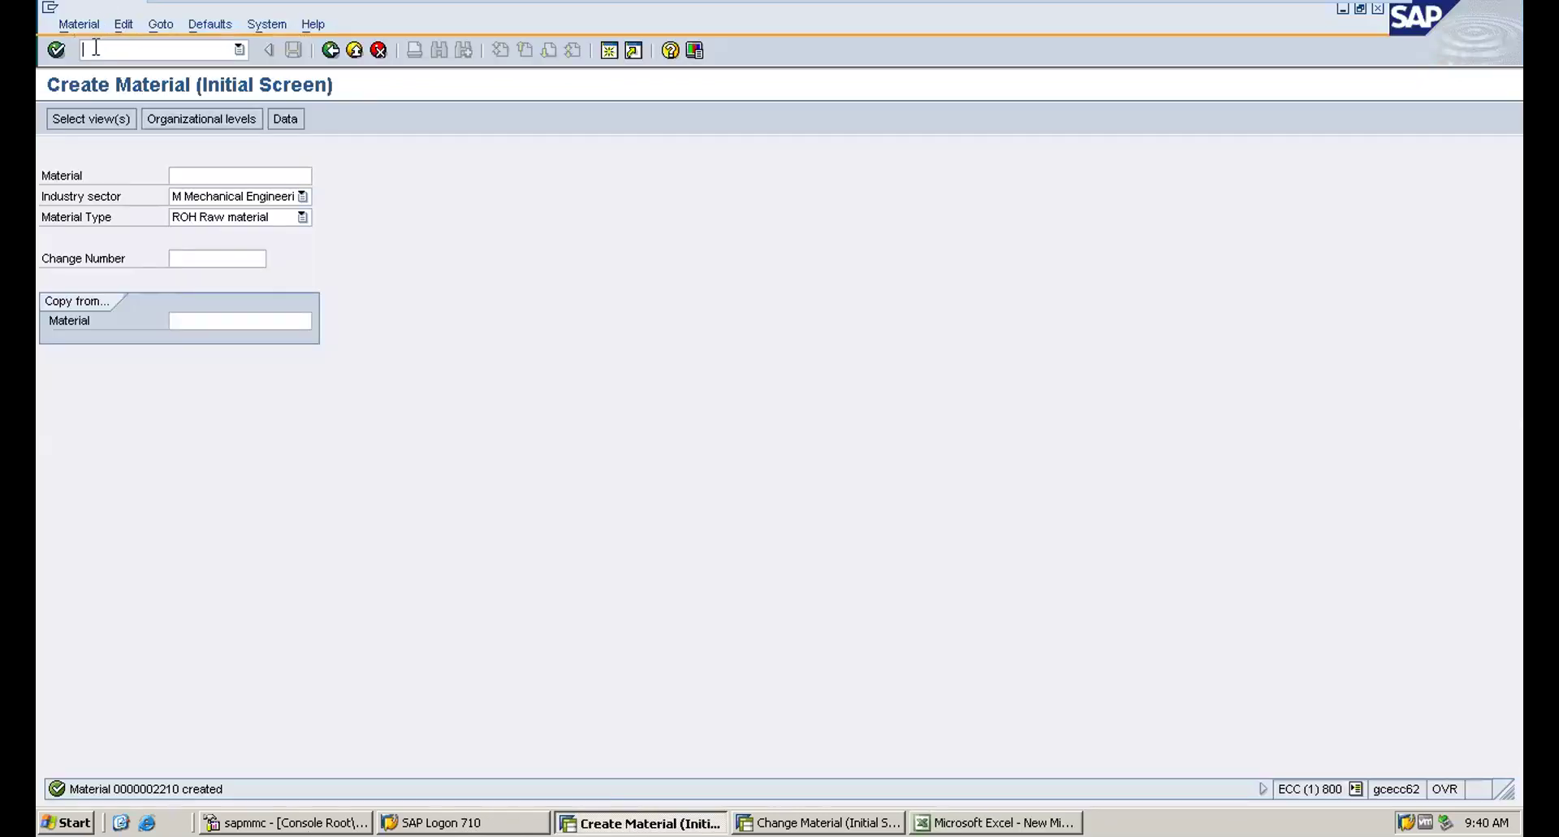
left_click(1011, 824)
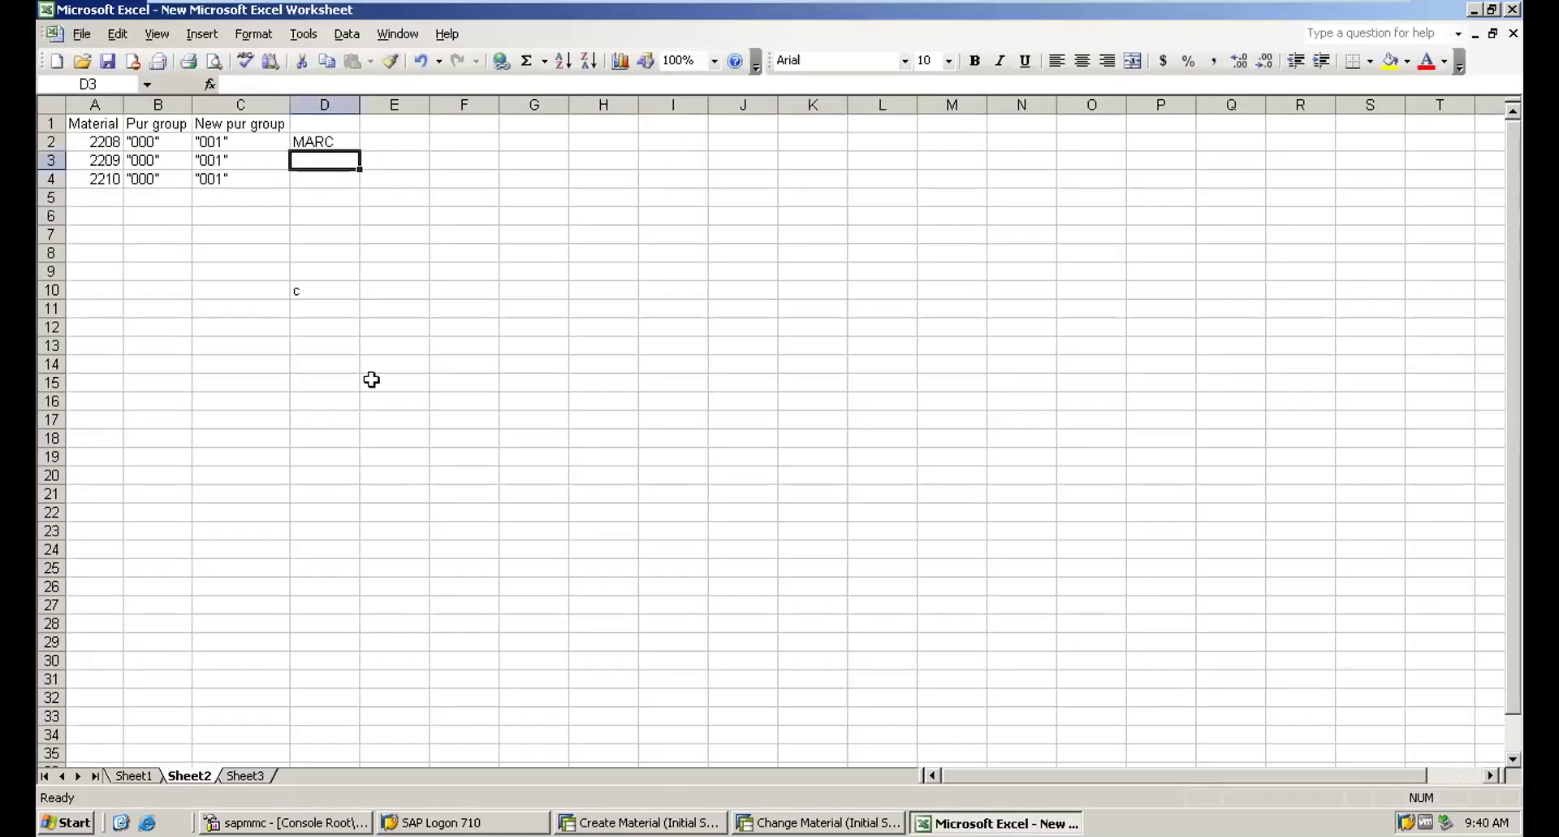
Step: Enter the heading Materila master in A6 with the transaction code MM17 below it in A7
left_click(94, 215)
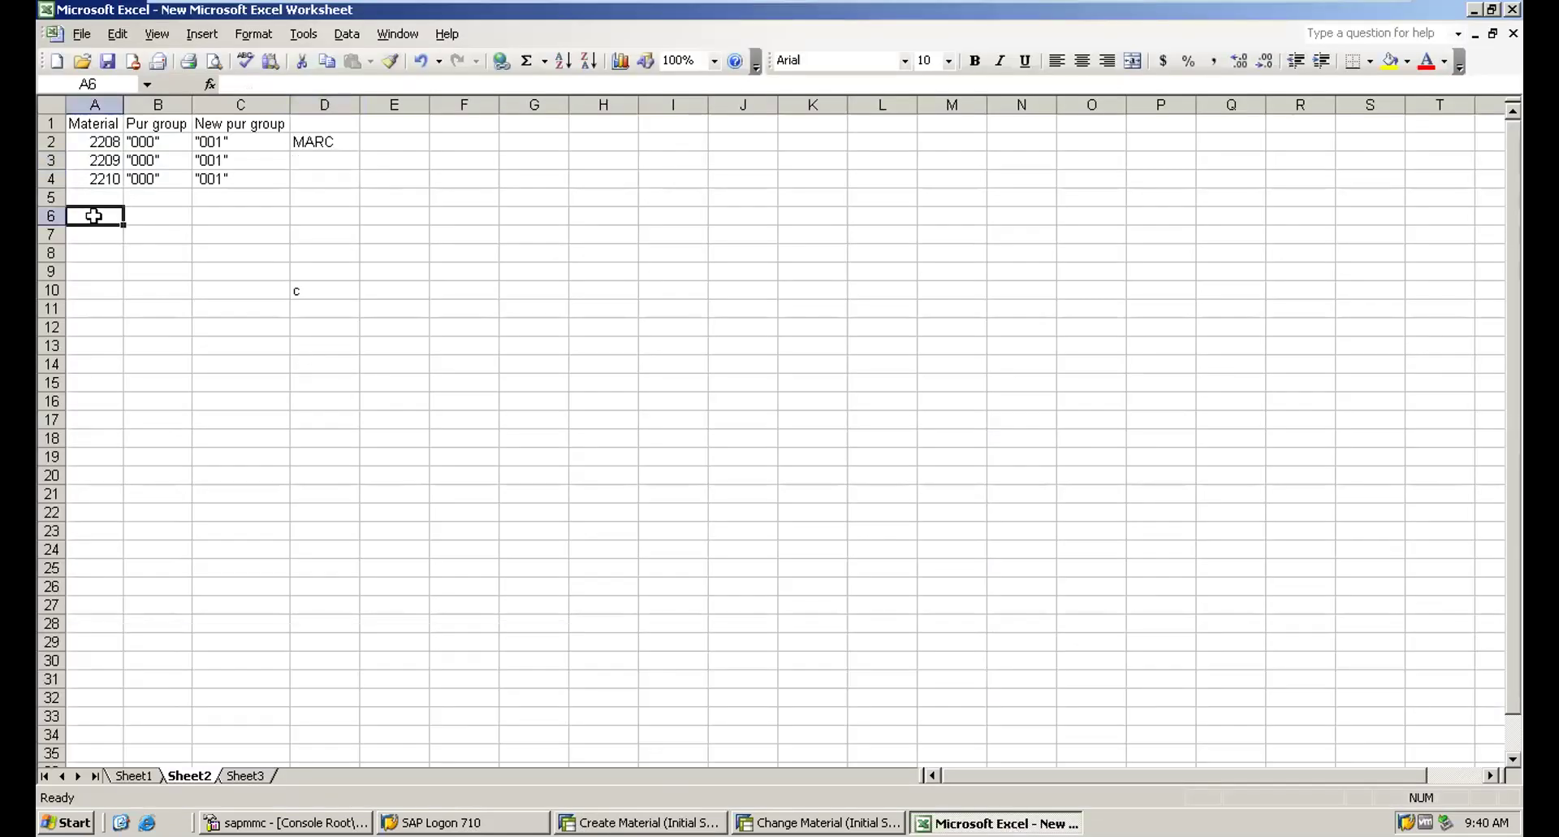
type("Materila")
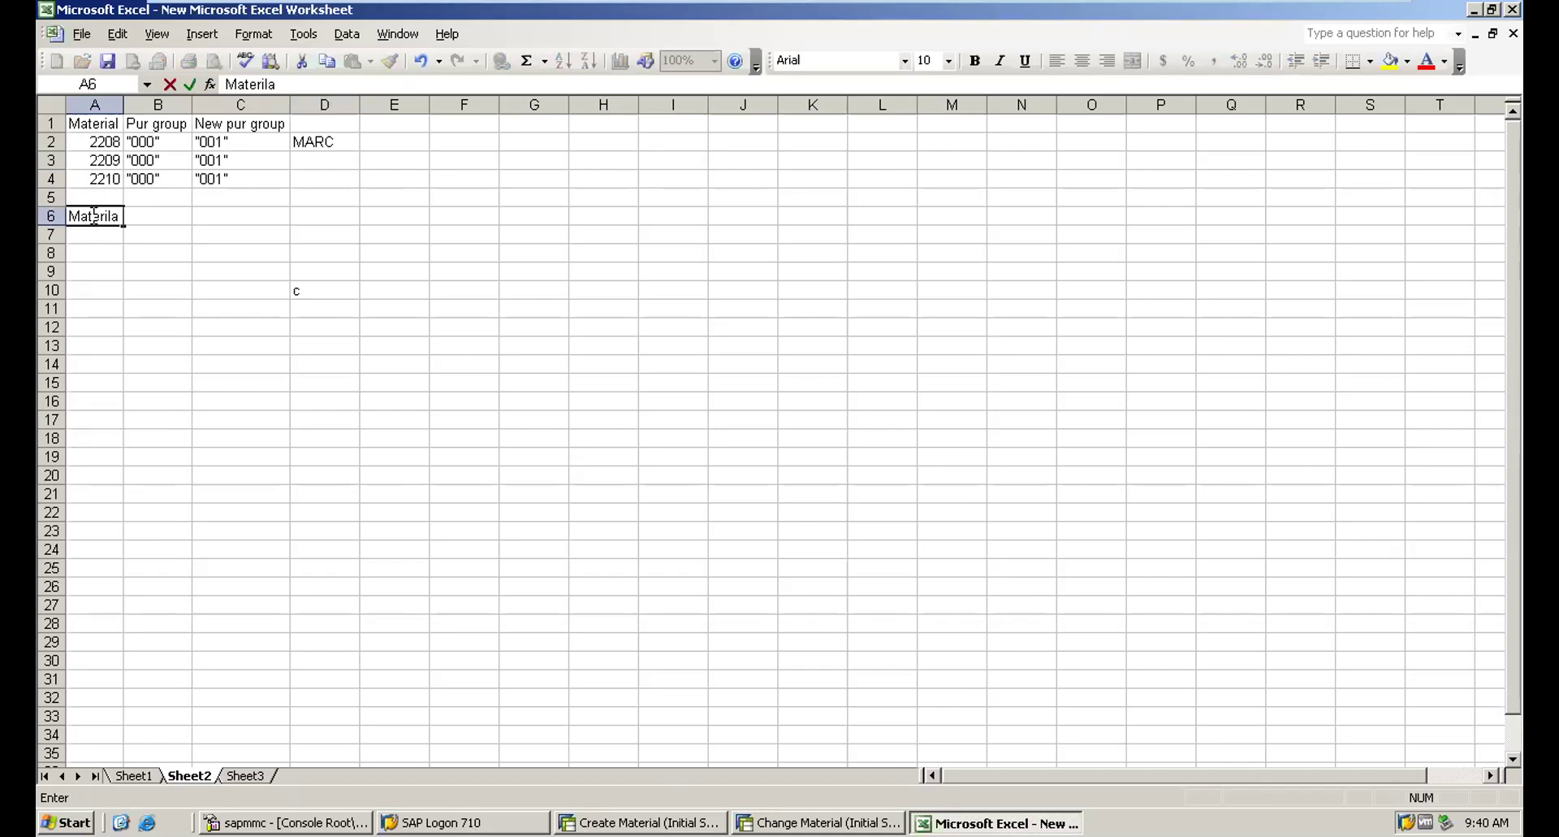
type(" master")
key("Return")
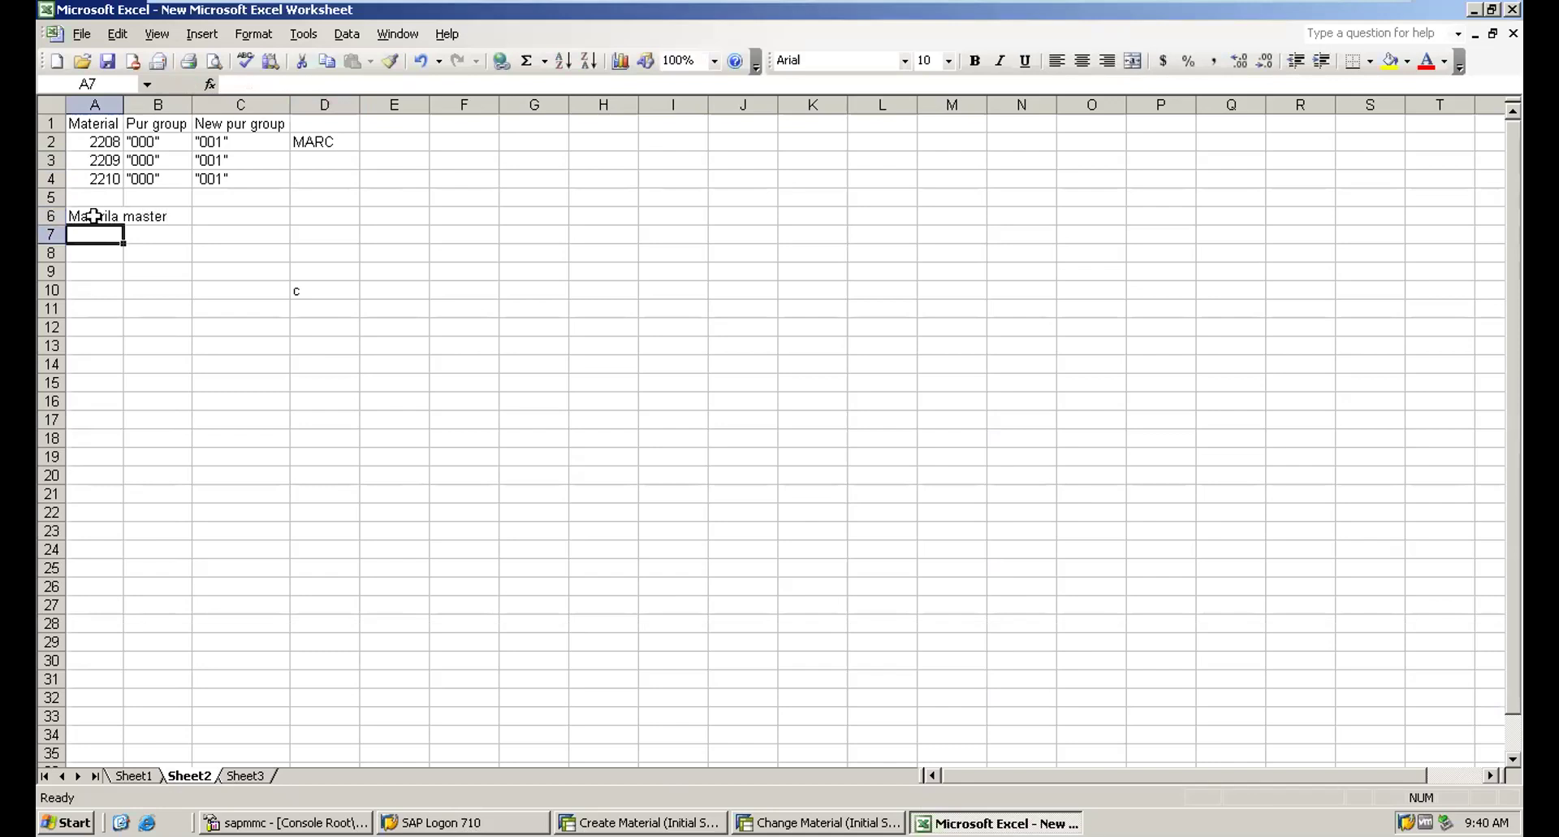
type("M")
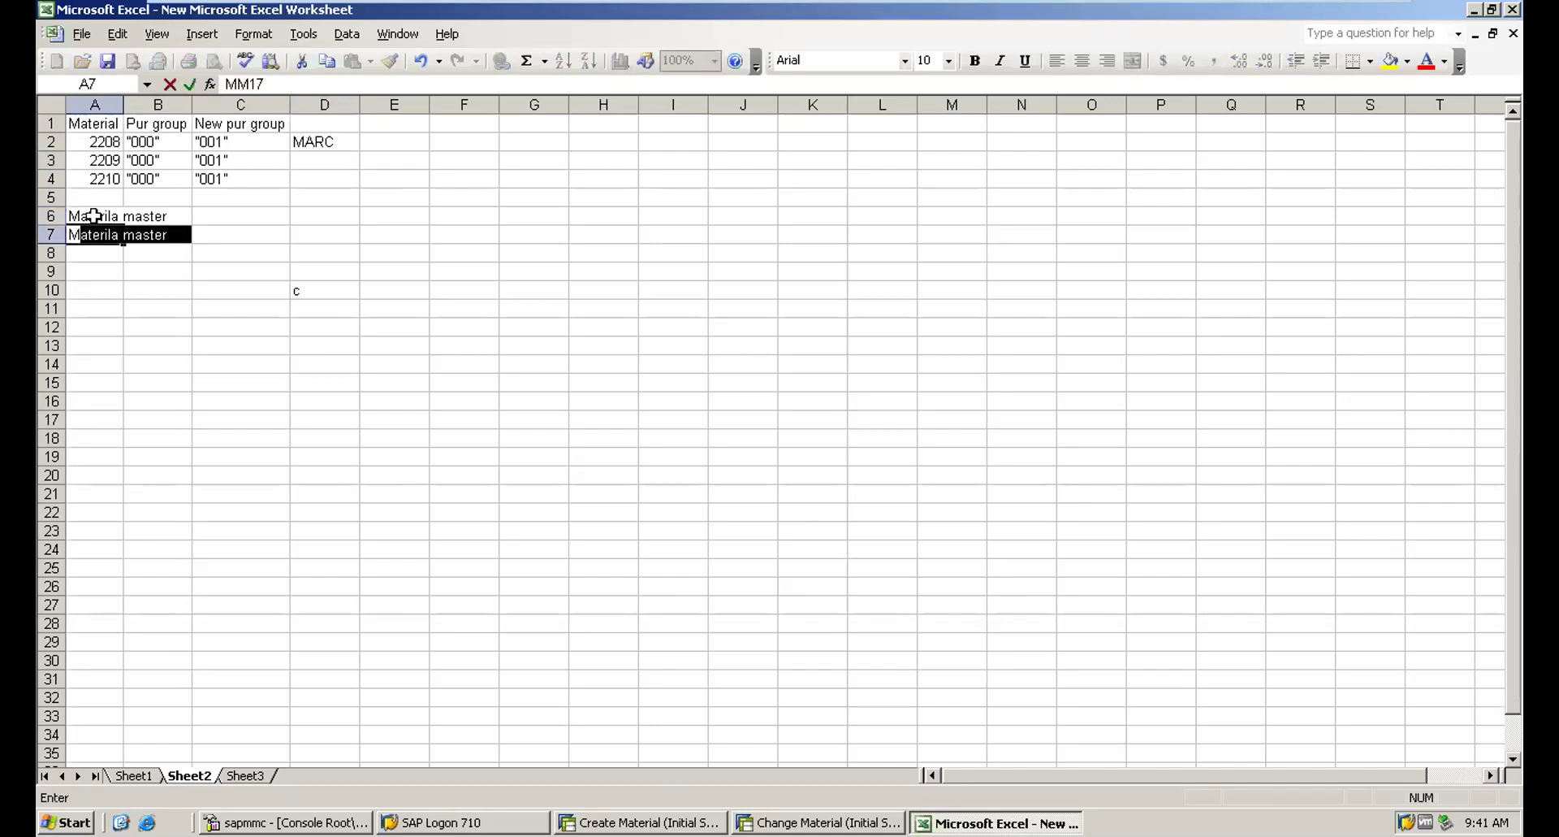
type("M17")
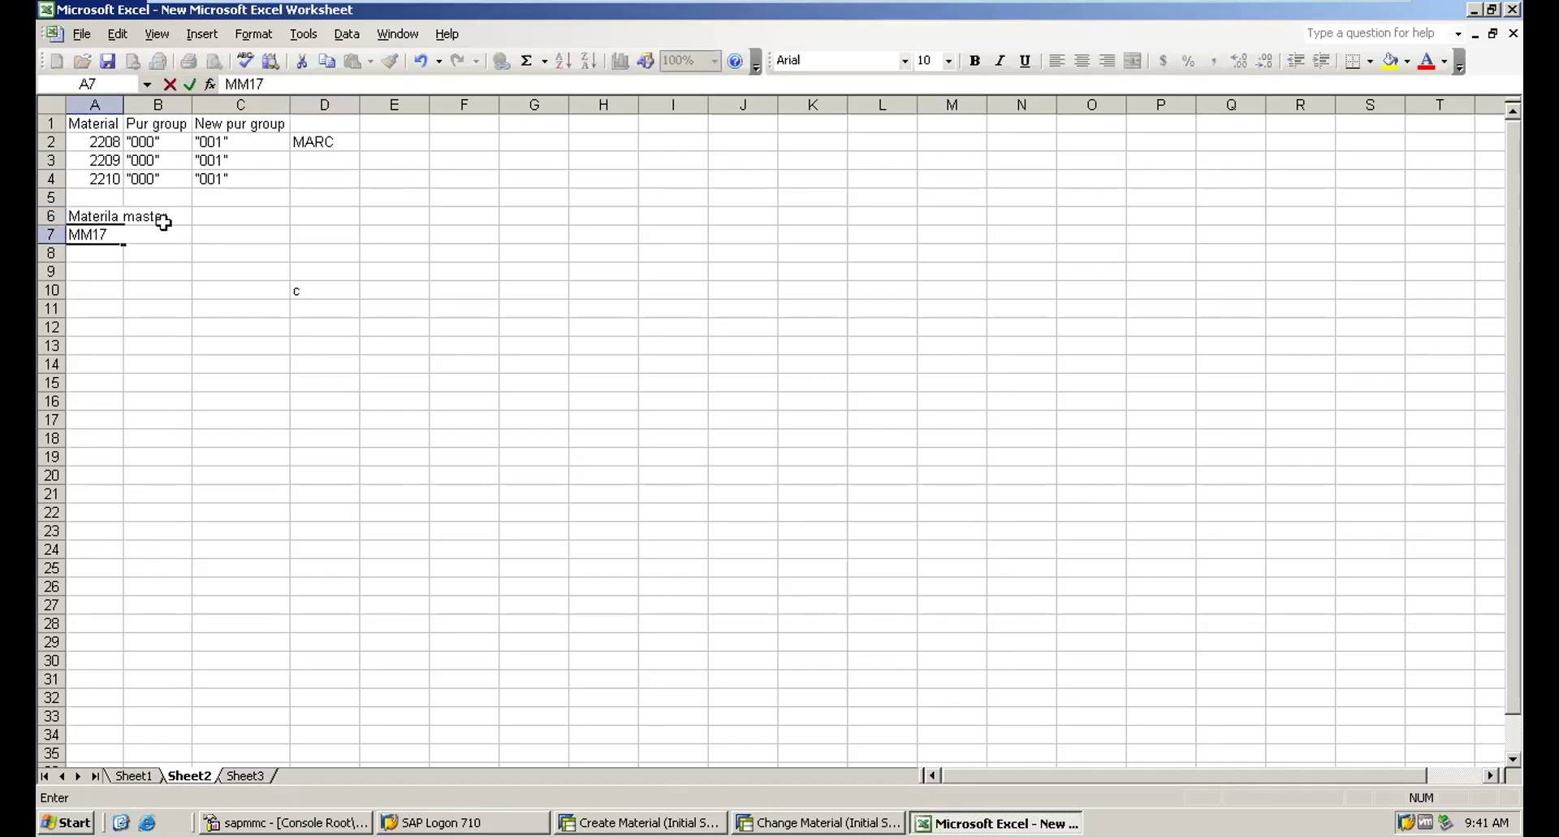
Step: Enter the heading vendor master in C6 with the transaction code XK77 below it in C7
left_click(240, 221)
type("vendor master")
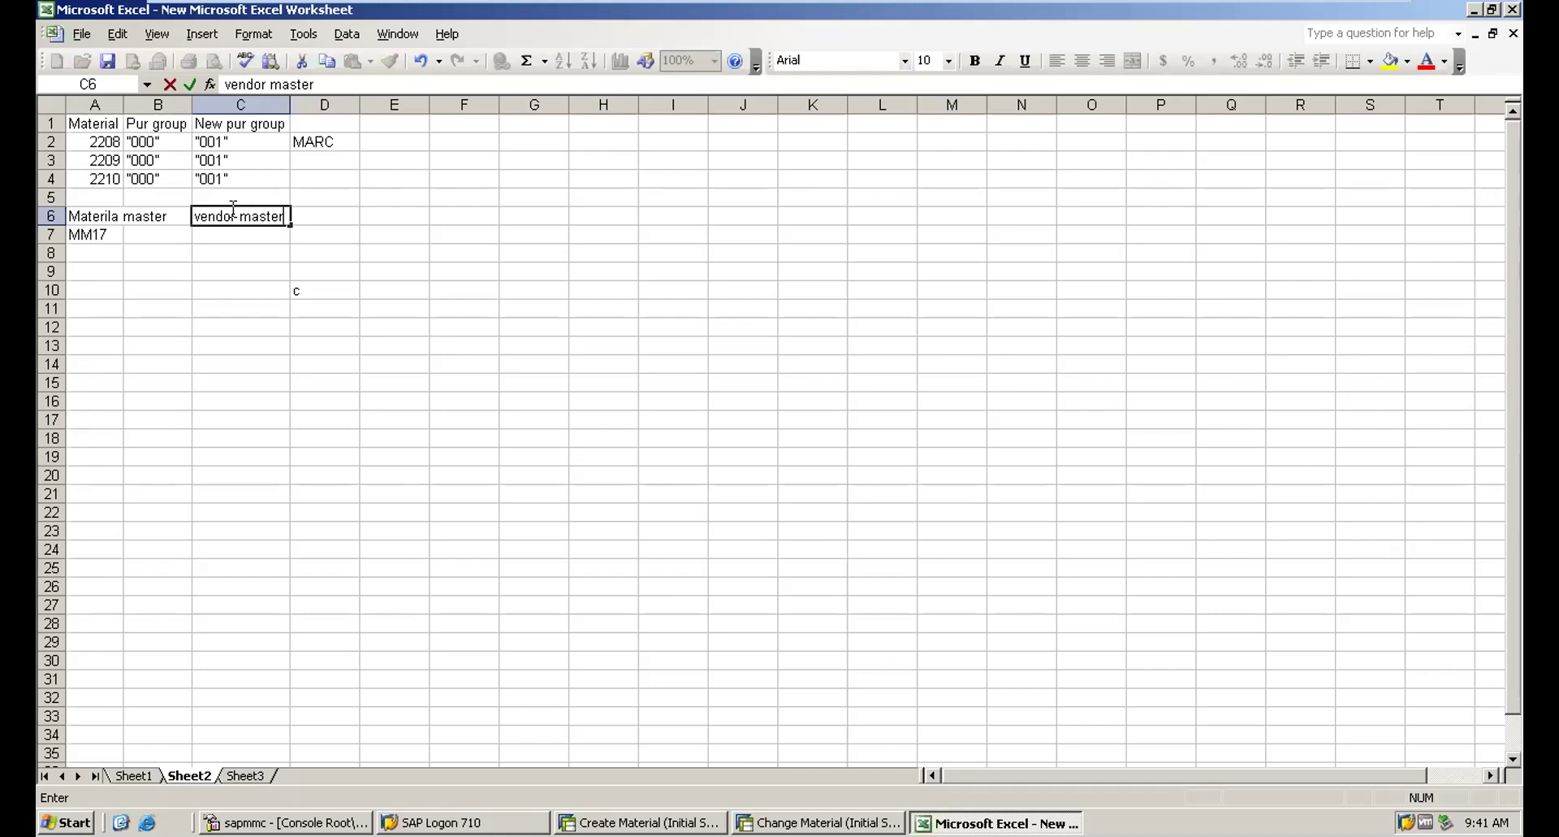
key("Return")
type("XK")
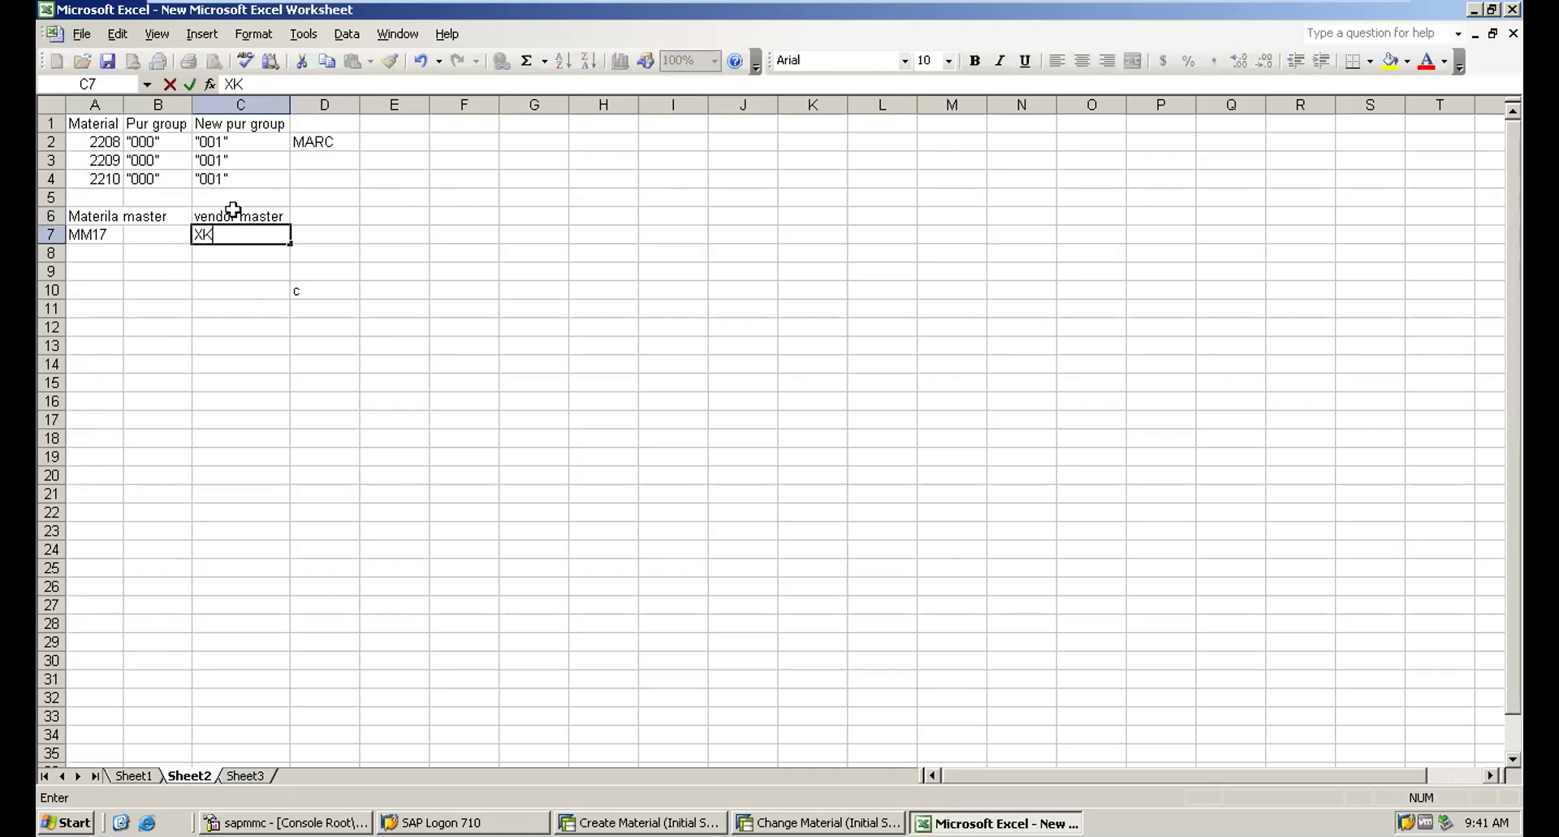
type("77")
Step: Enter Mass in A9 and its description "-All datas for Mass maintainance" in B9
left_click(91, 274)
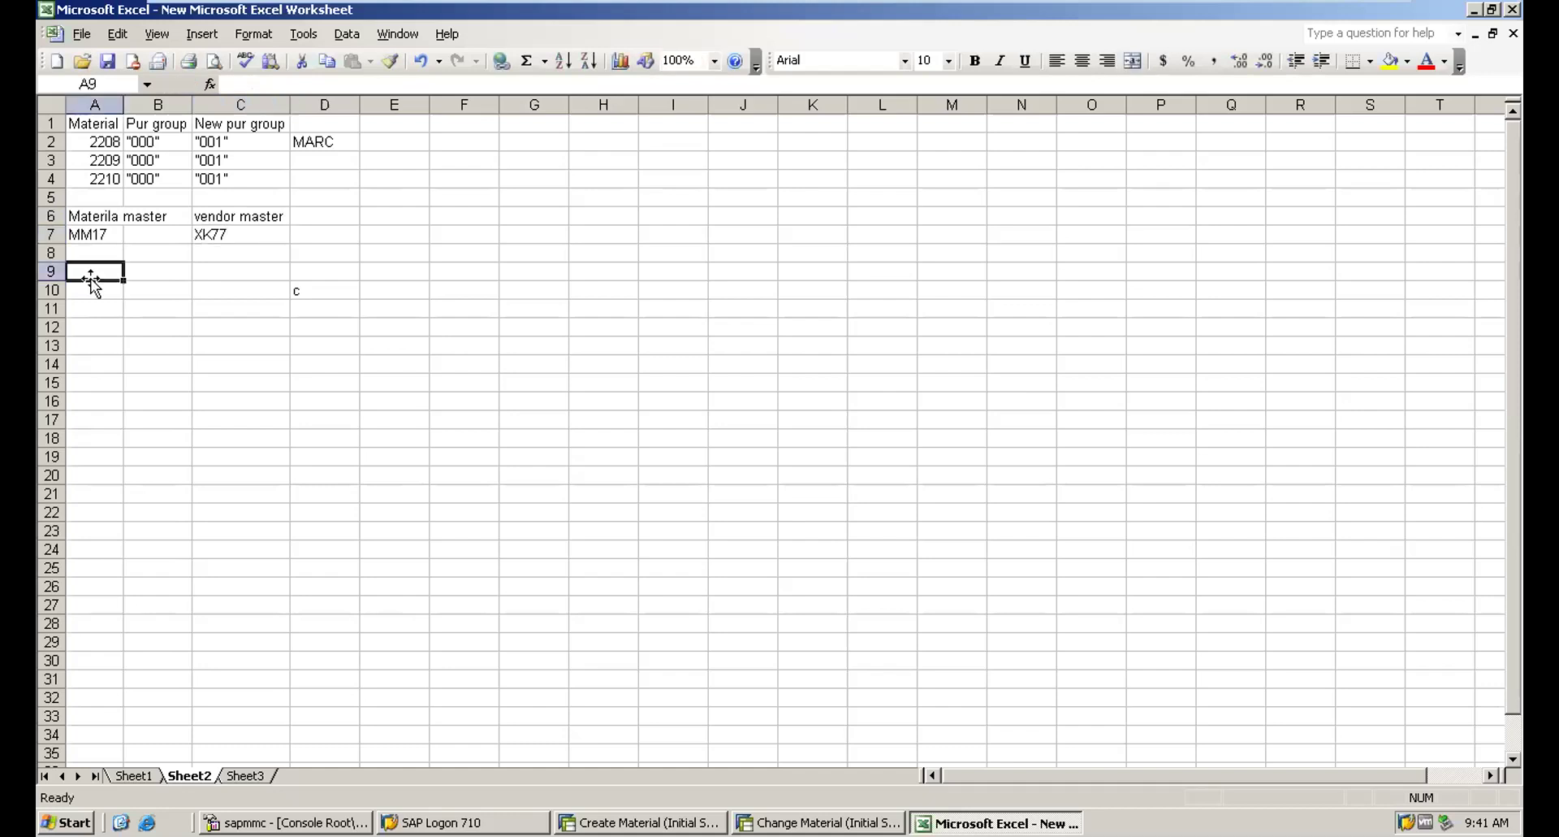
type("Mass")
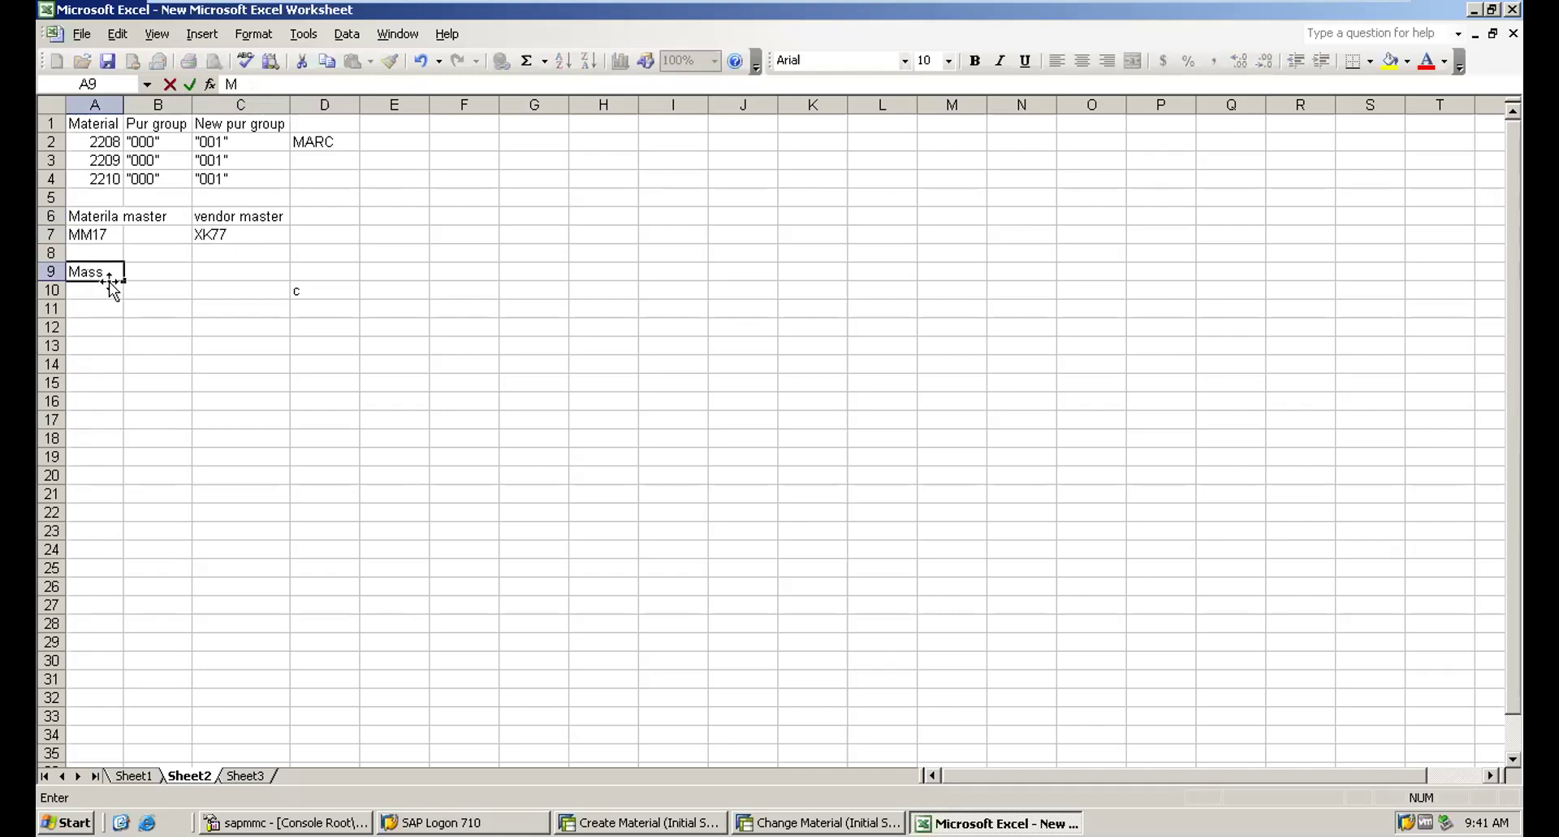
left_click(138, 272)
type("-")
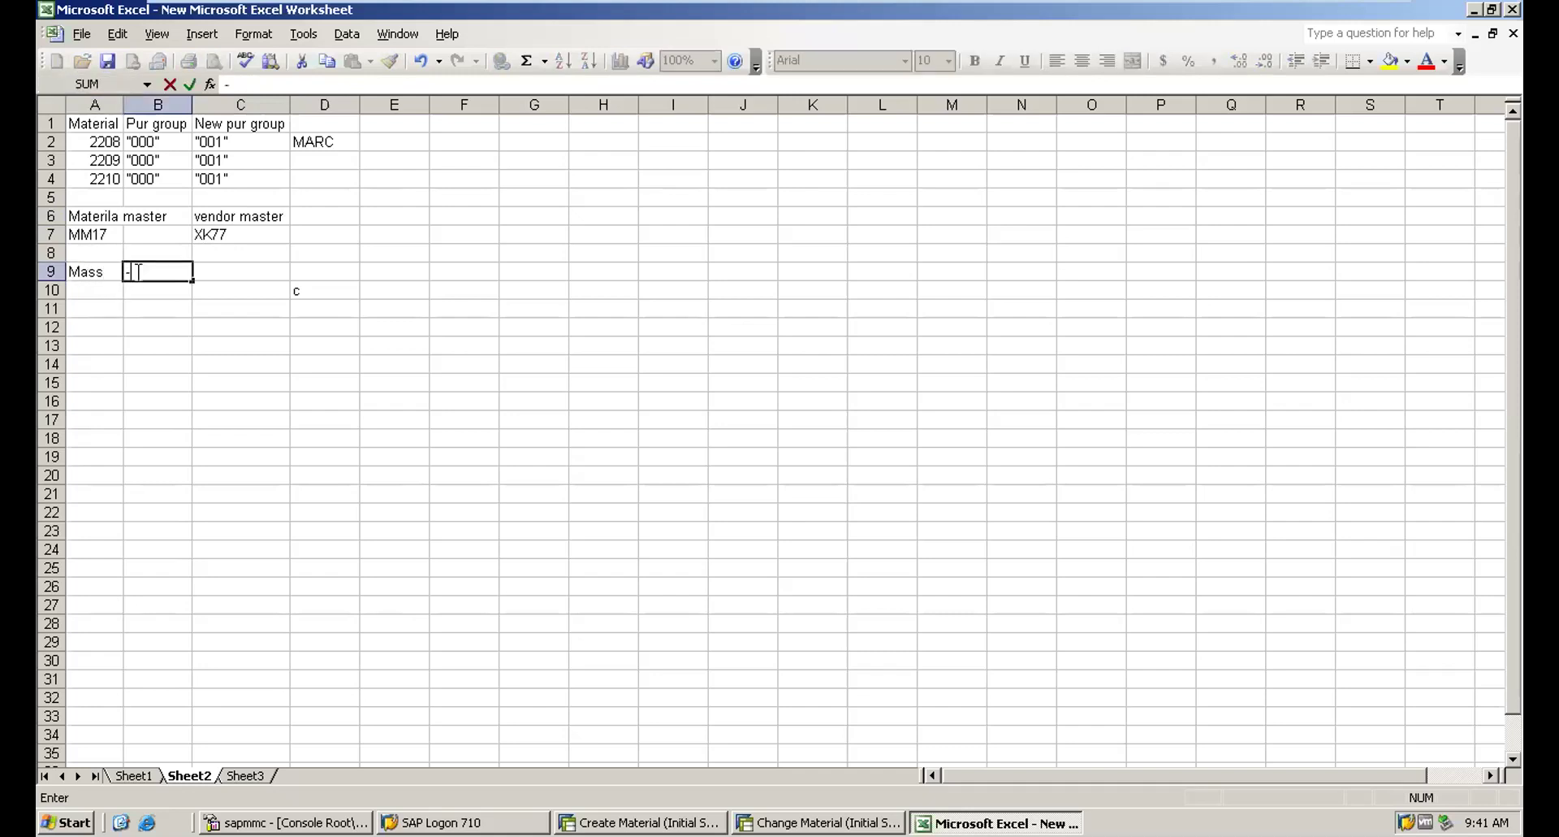
type("All to")
key("BackSpace")
key("BackSpace")
key("BackSpace")
type("datas for Mass ")
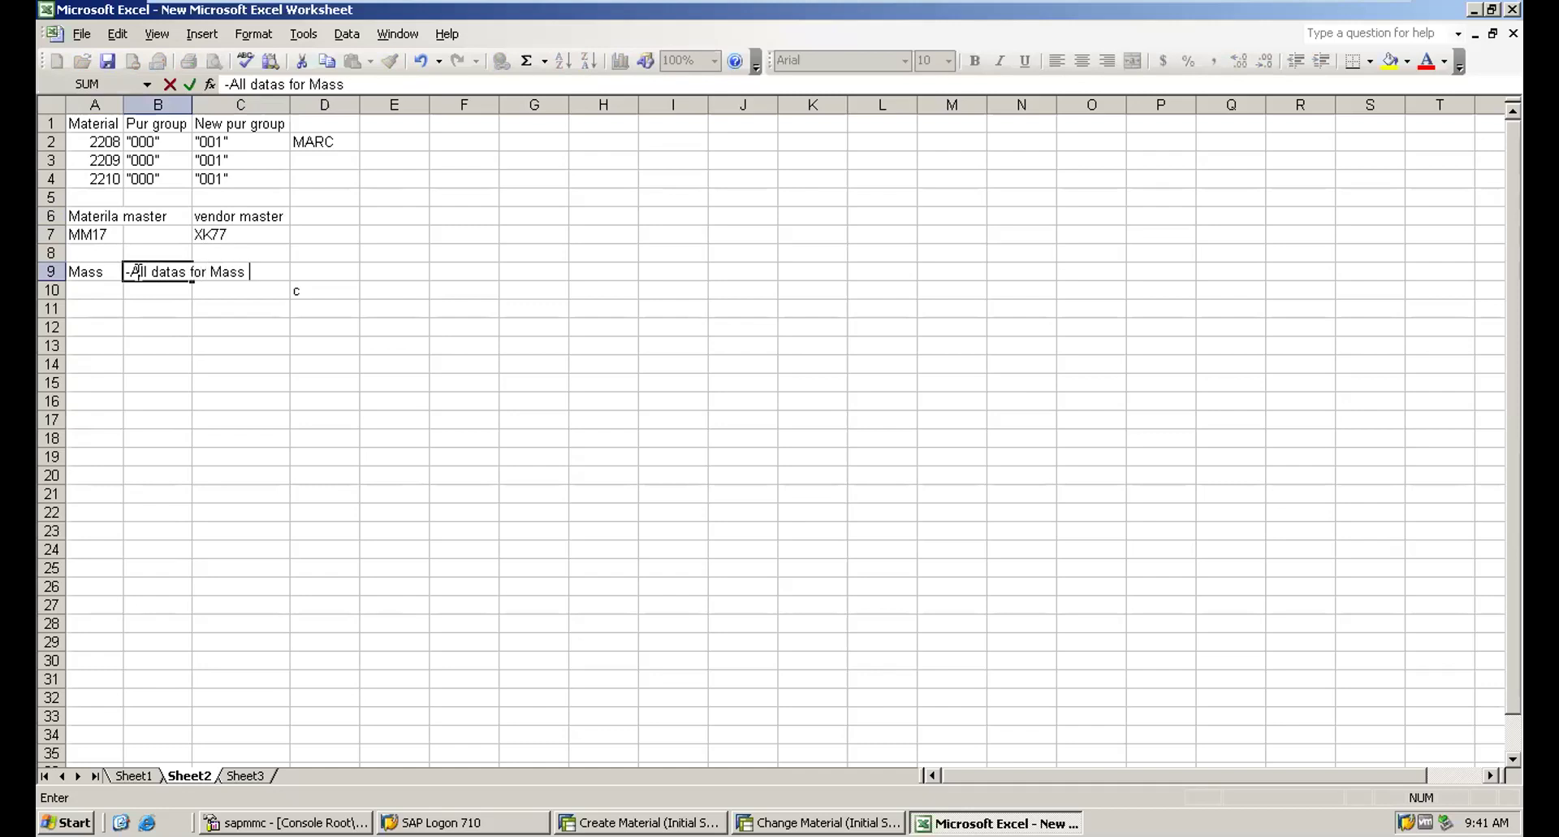
type("maintainance")
left_click(134, 325)
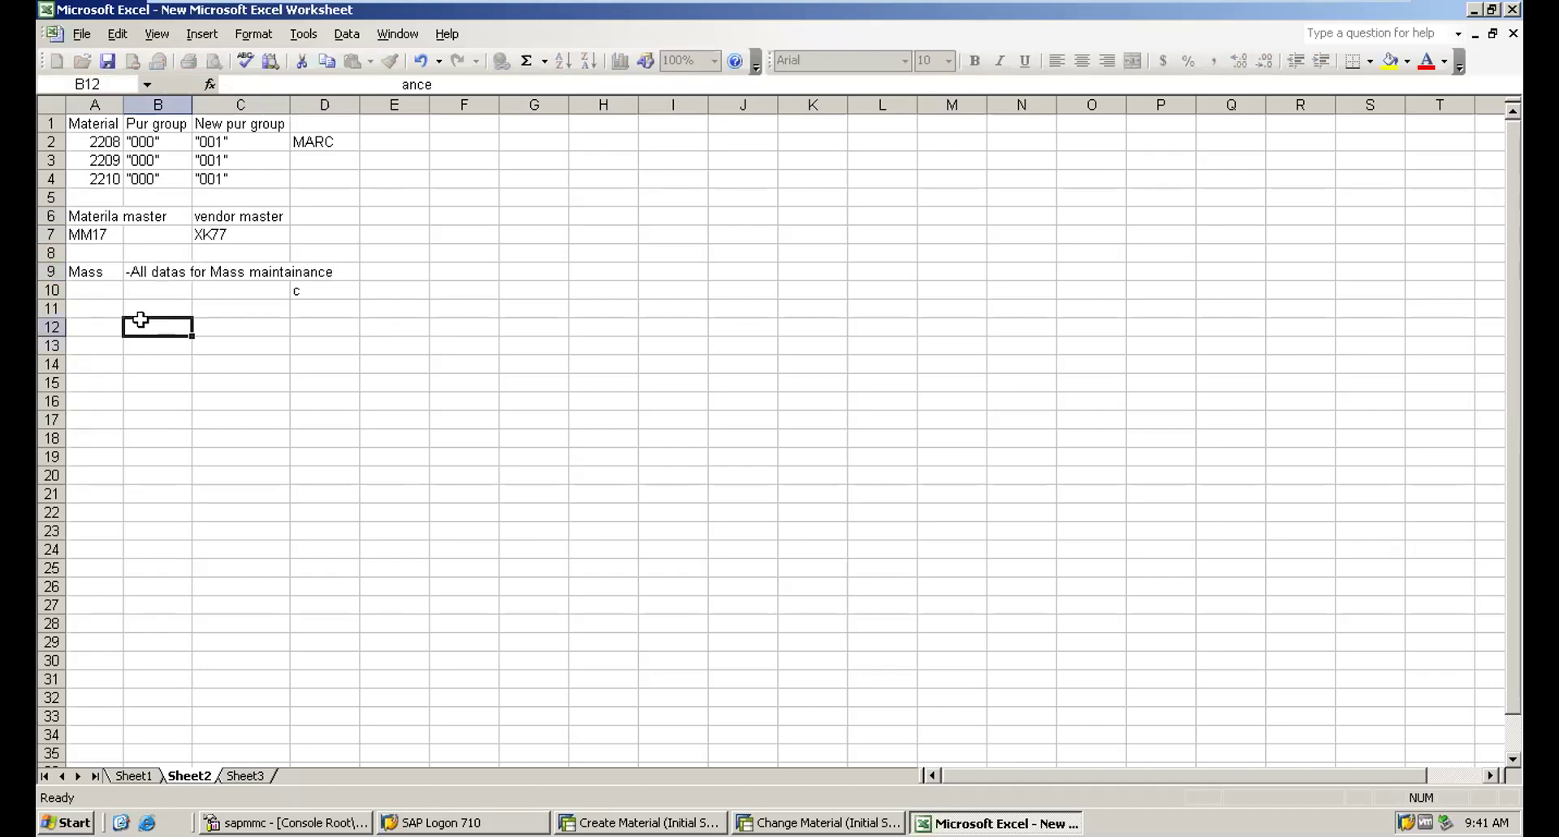
Step: Clear the description in B9 beside the Mass entry
left_click(125, 274)
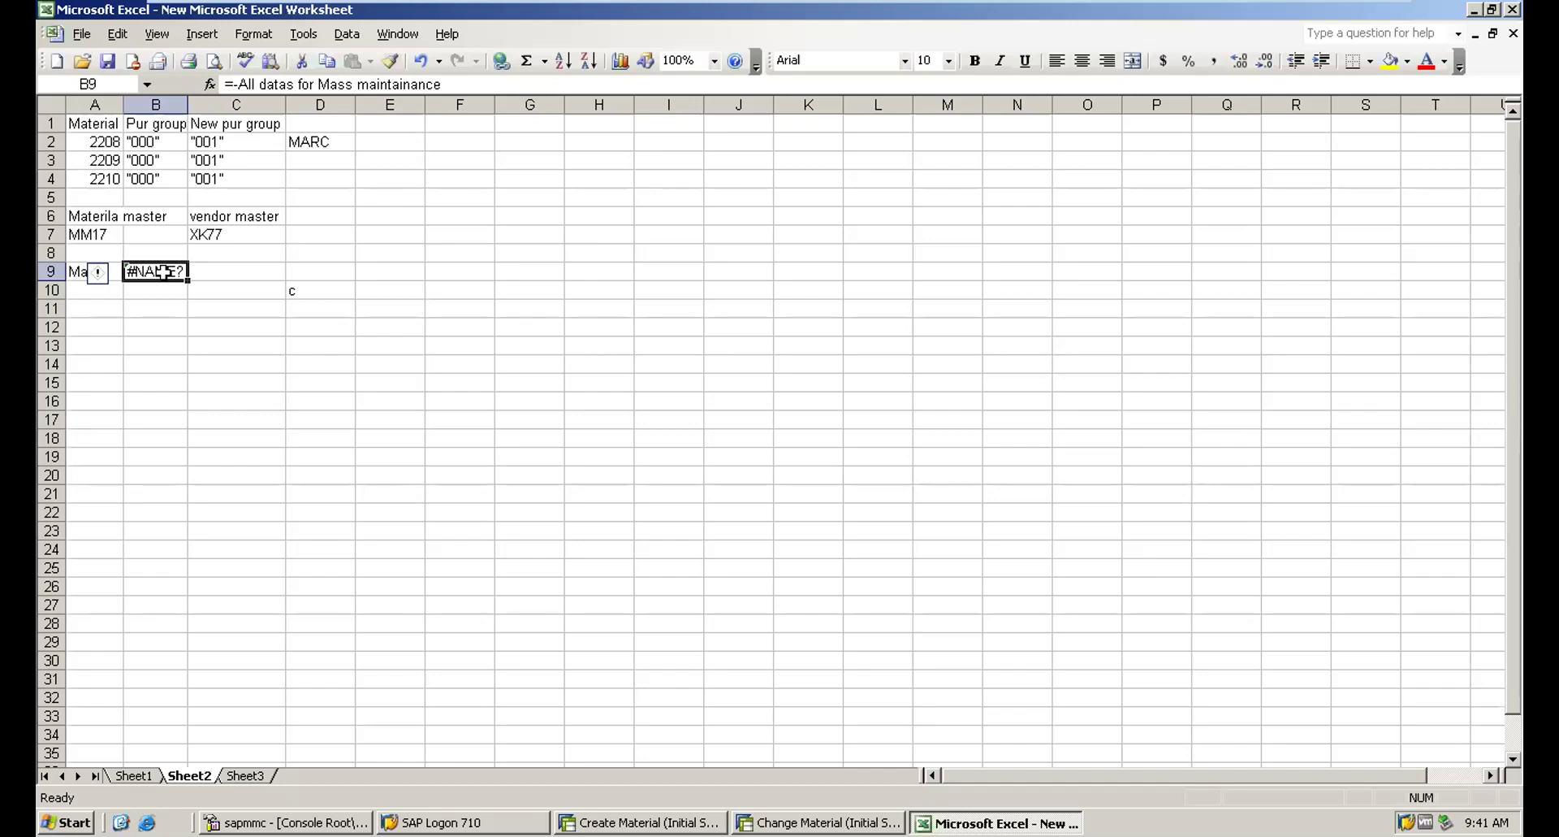
key("Delete")
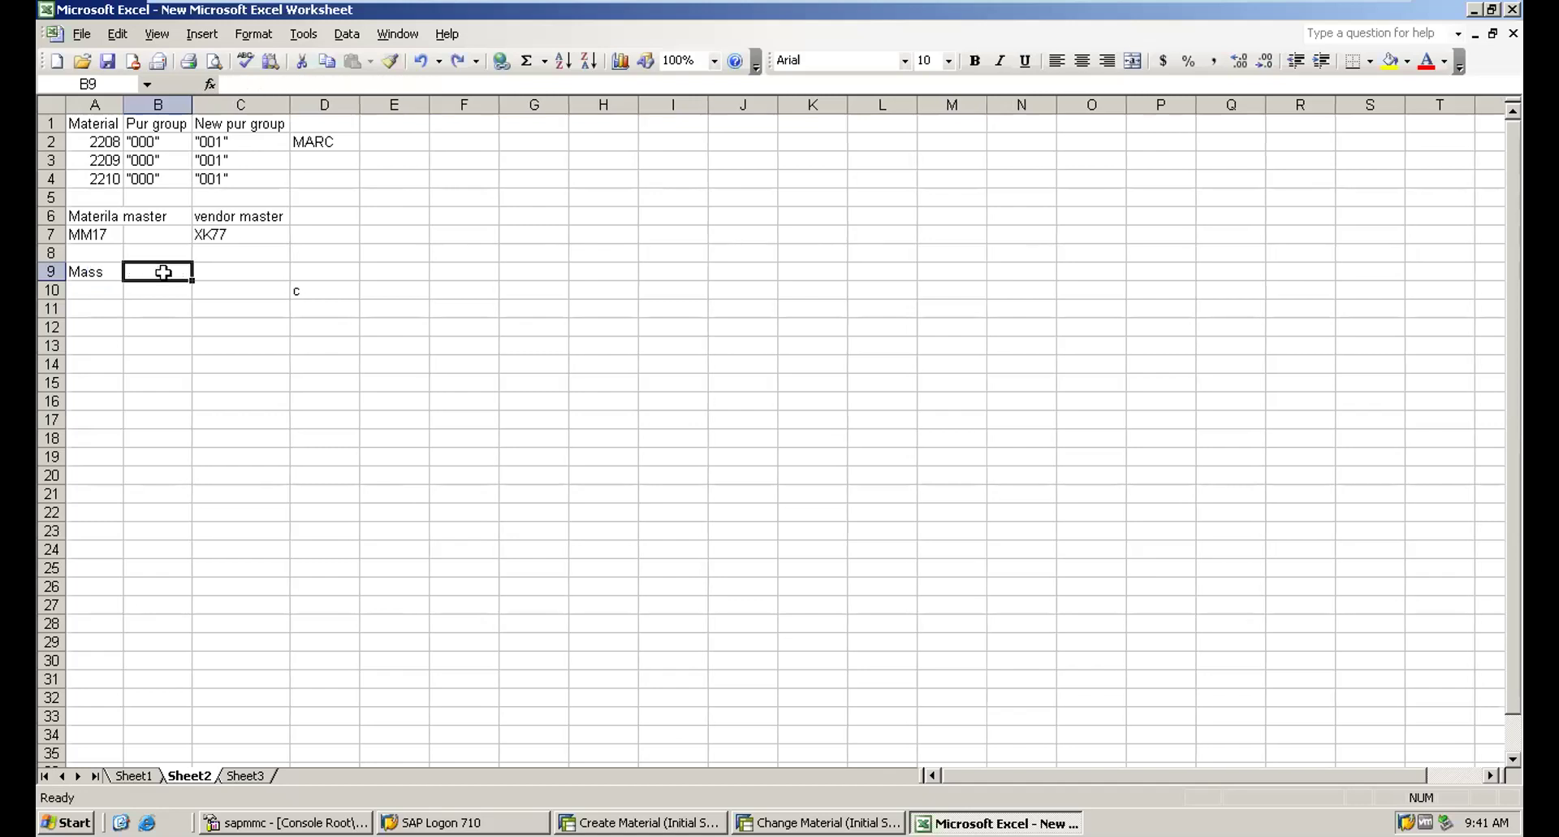
left_click(97, 276)
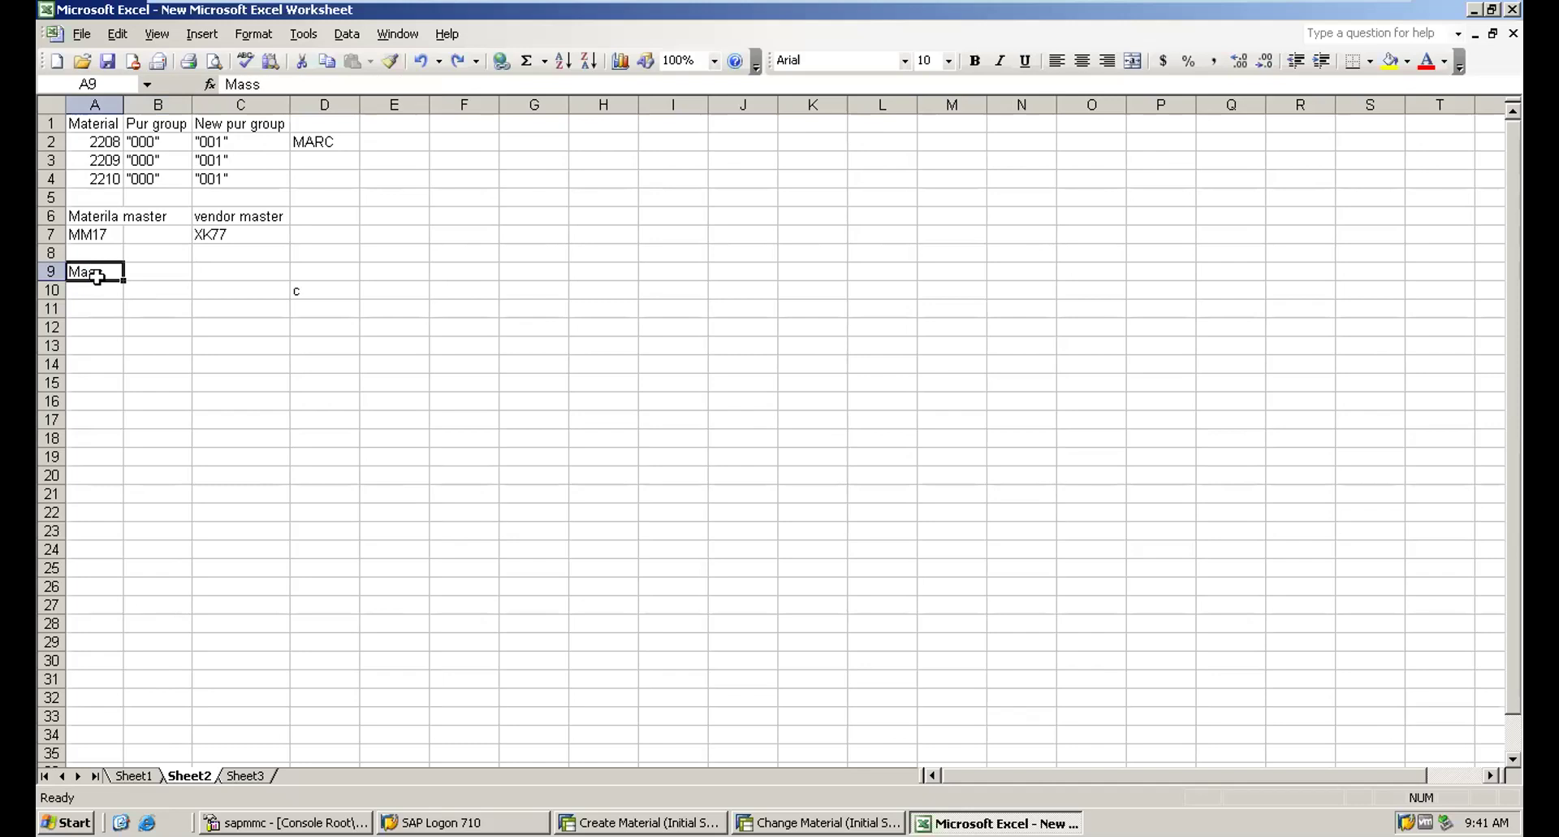
left_click(97, 234)
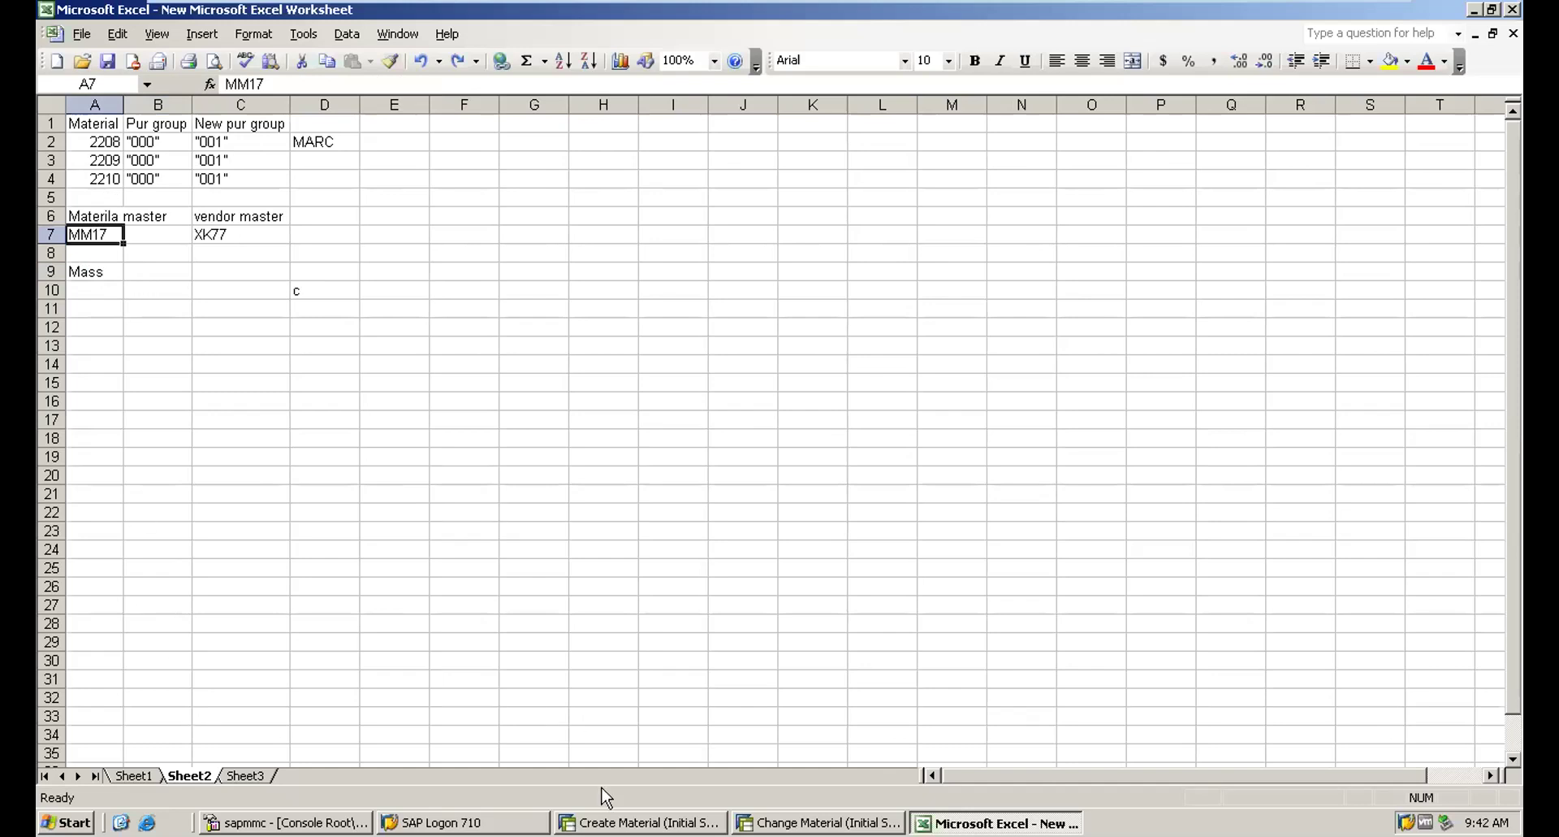
Step: Switch to the SAP Create Material session, start the mass maintenance transaction with /nmm17 and dismiss the information message
left_click(612, 823)
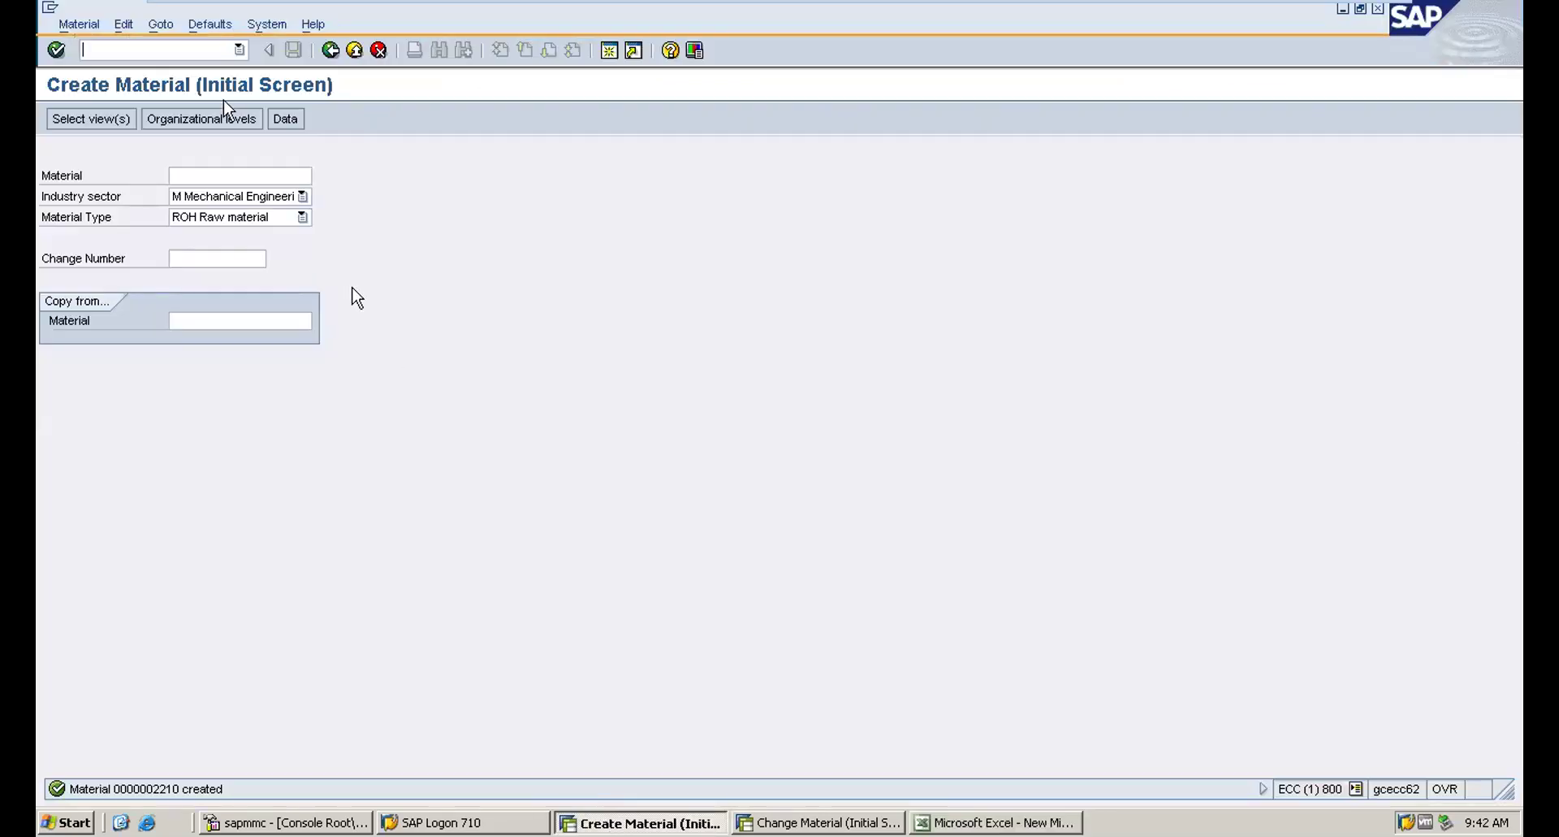
left_click(148, 50)
type("/nmm17")
key("Return")
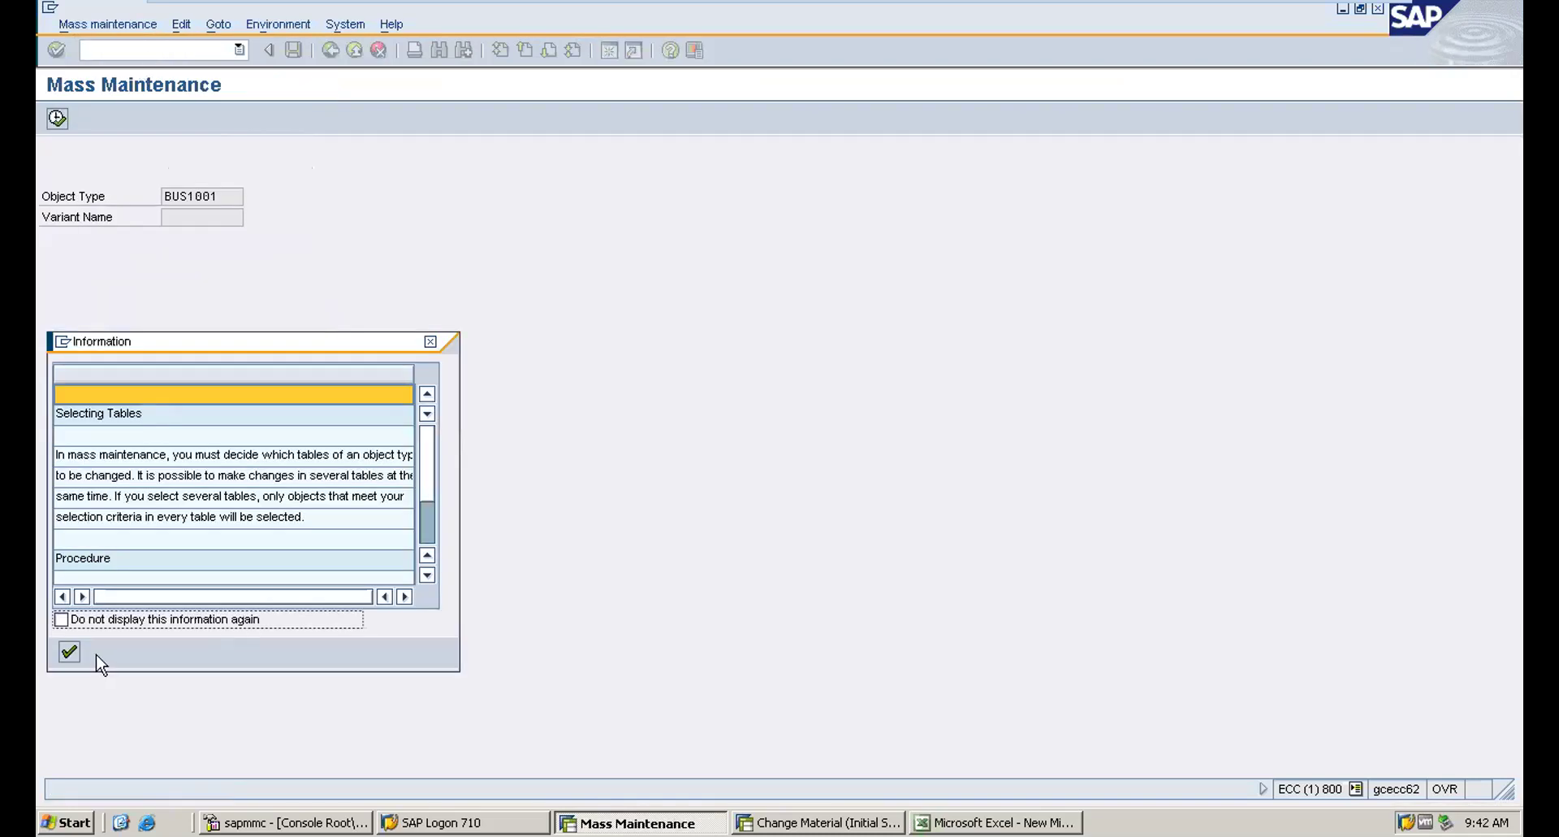
left_click(70, 652)
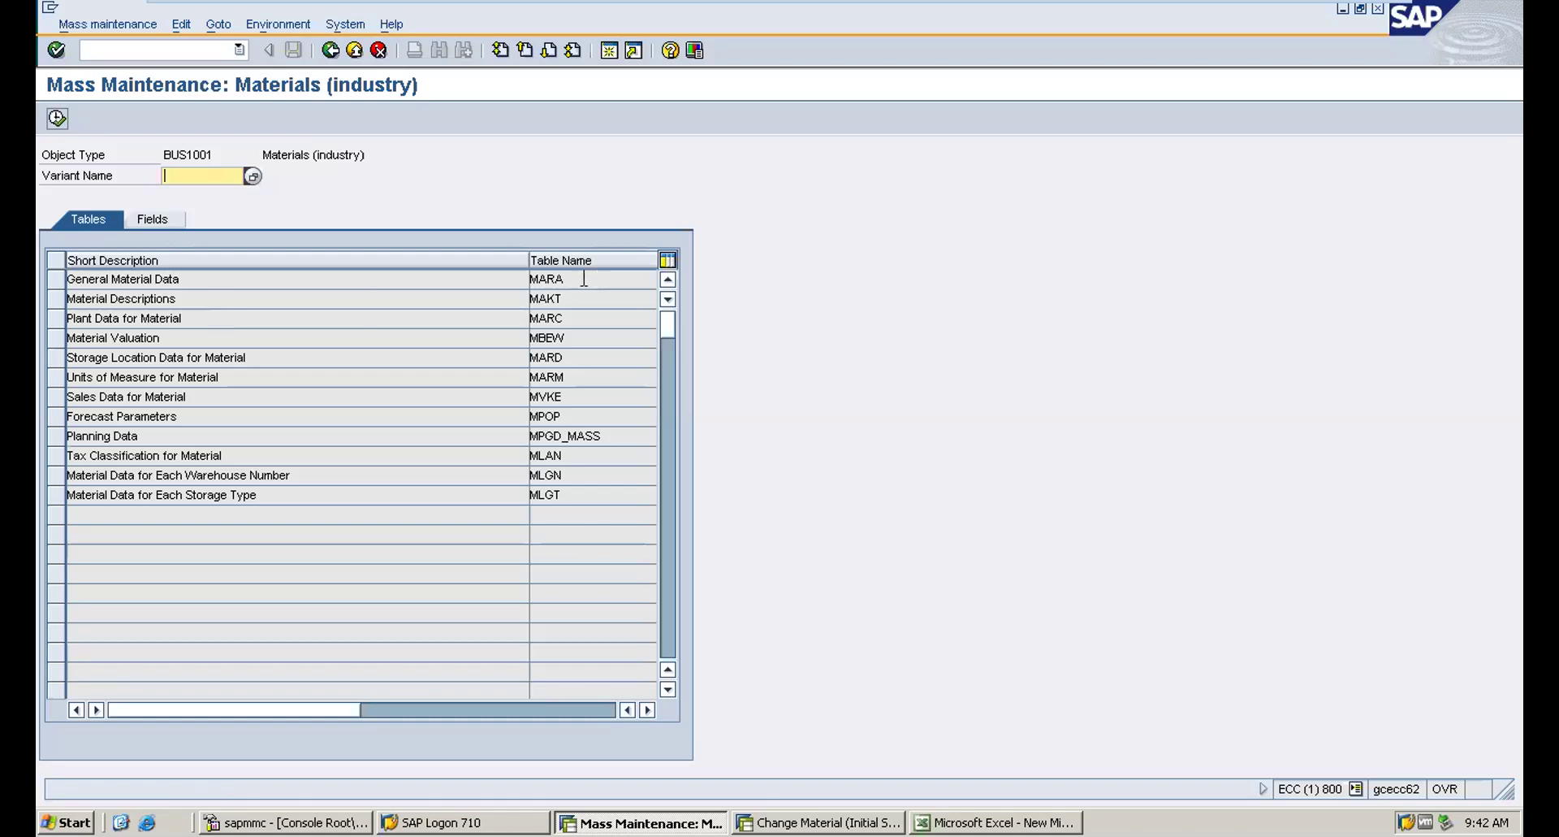
Step: Go through the table names MARA, MAKT, MBEW, MARD and MARM listed for material mass maintenance
left_click_drag(578, 278, 490, 278)
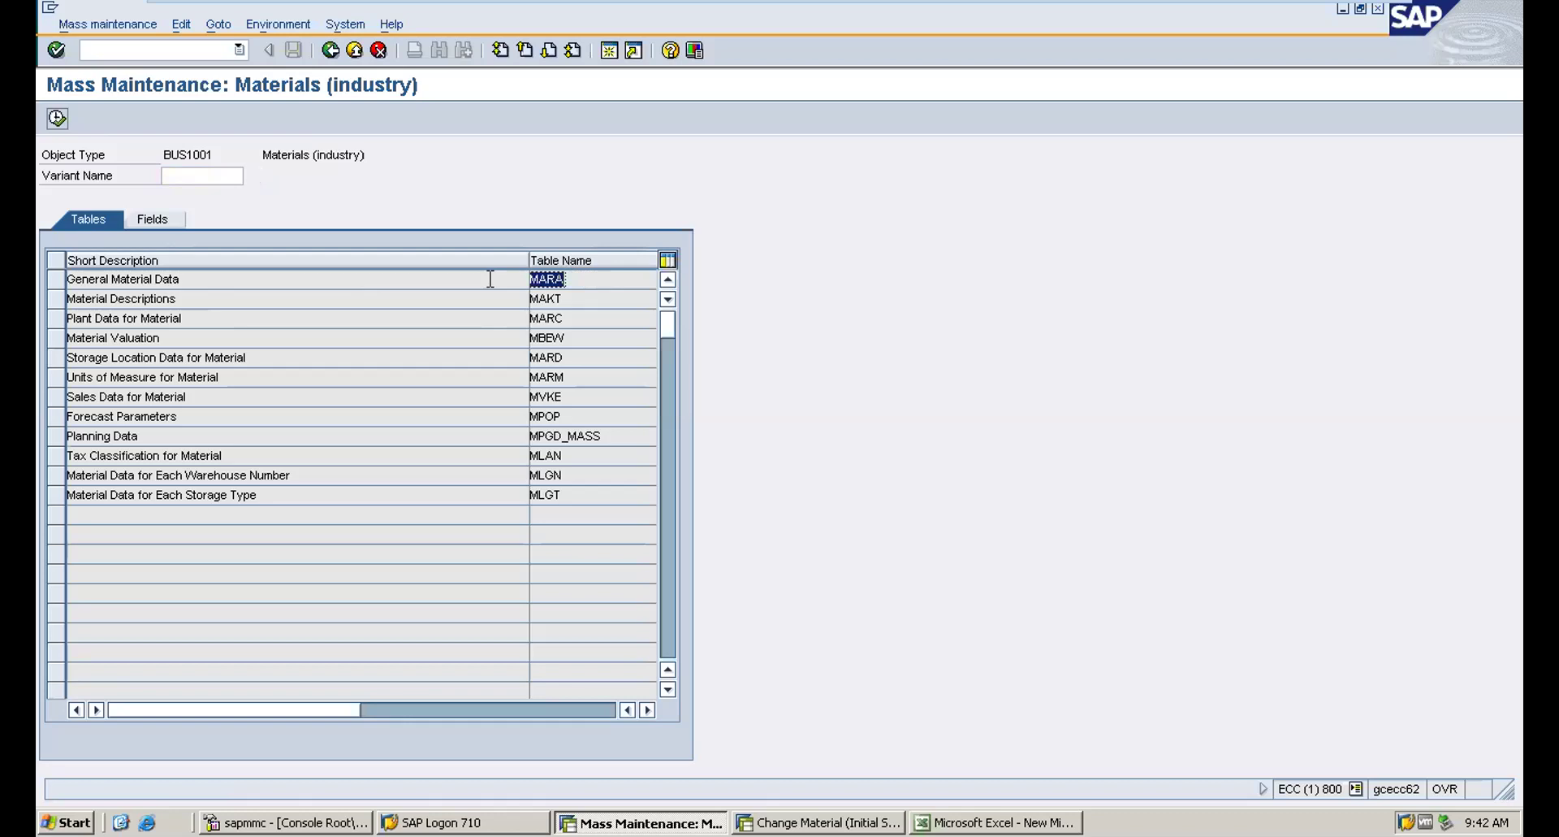
left_click(581, 279)
left_click(572, 297)
left_click(574, 338)
left_click(570, 359)
left_click(570, 375)
Step: Select the Plant Data for Material table (MARC) for mass maintenance and execute the selection, accepting the warning
left_click(56, 319)
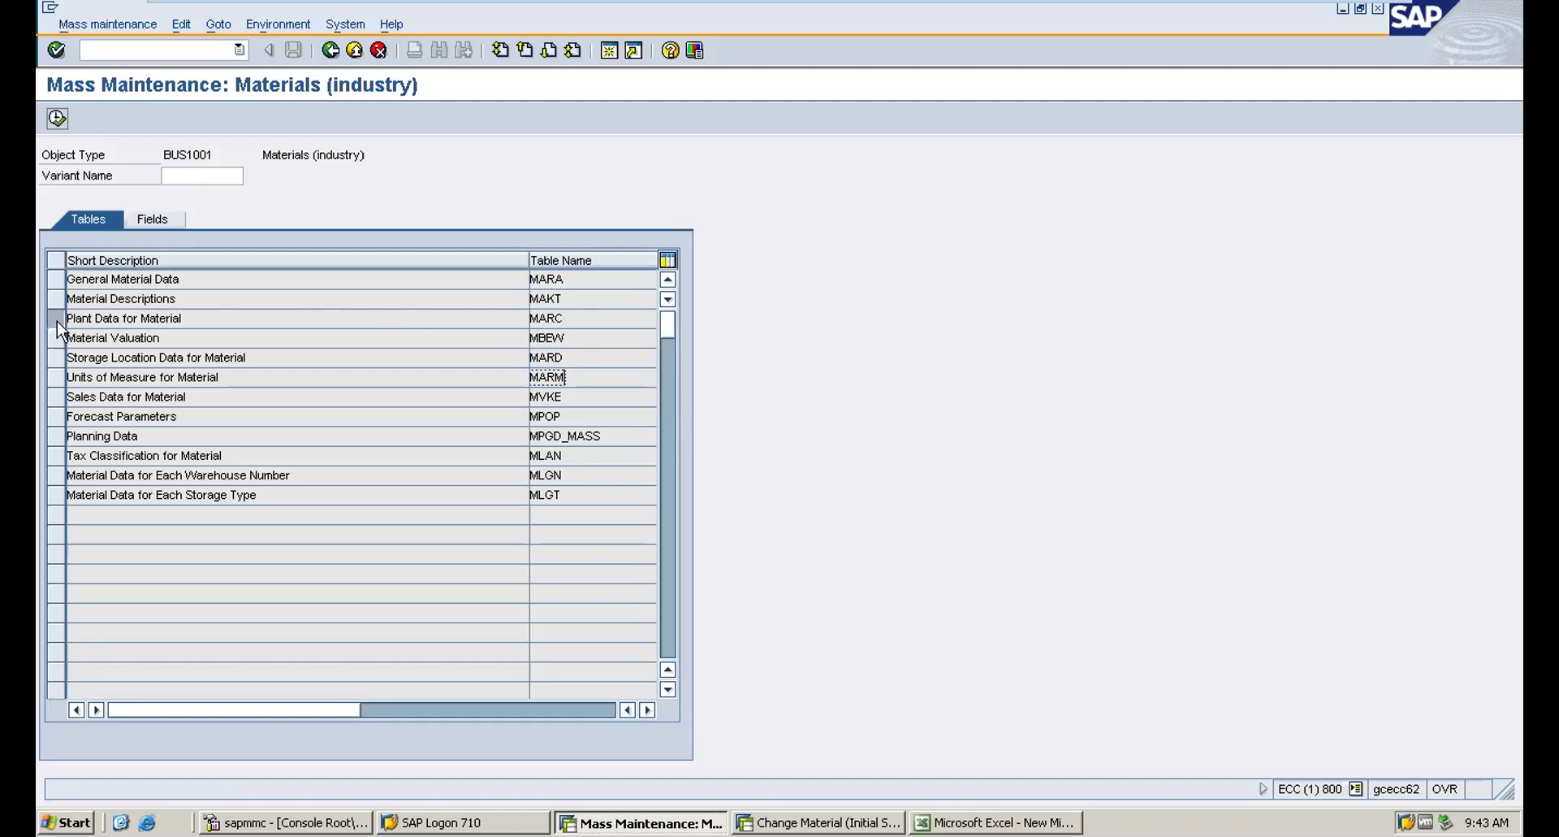
left_click(56, 121)
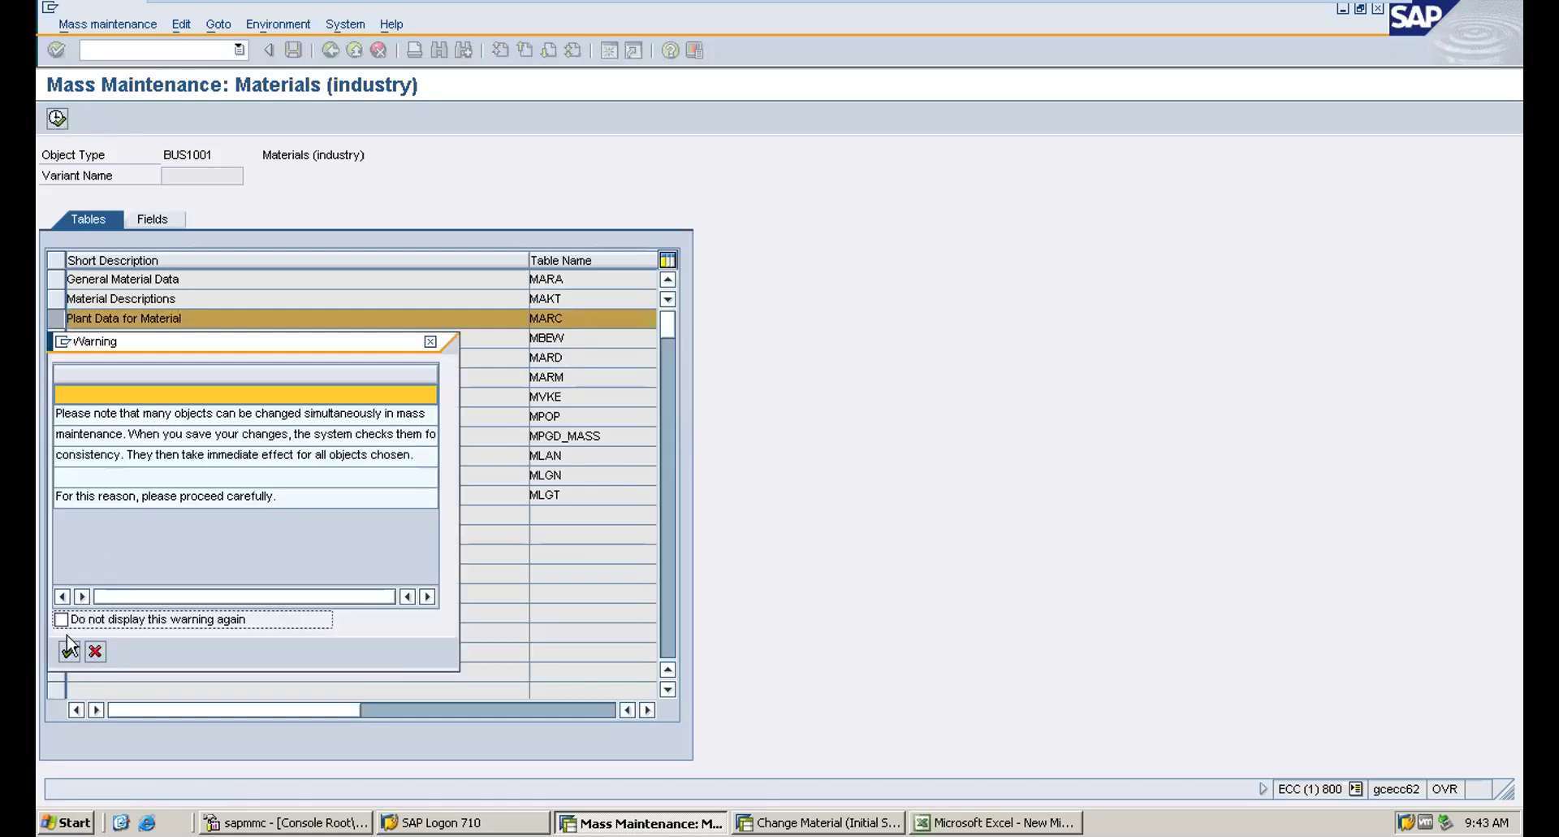
left_click(68, 652)
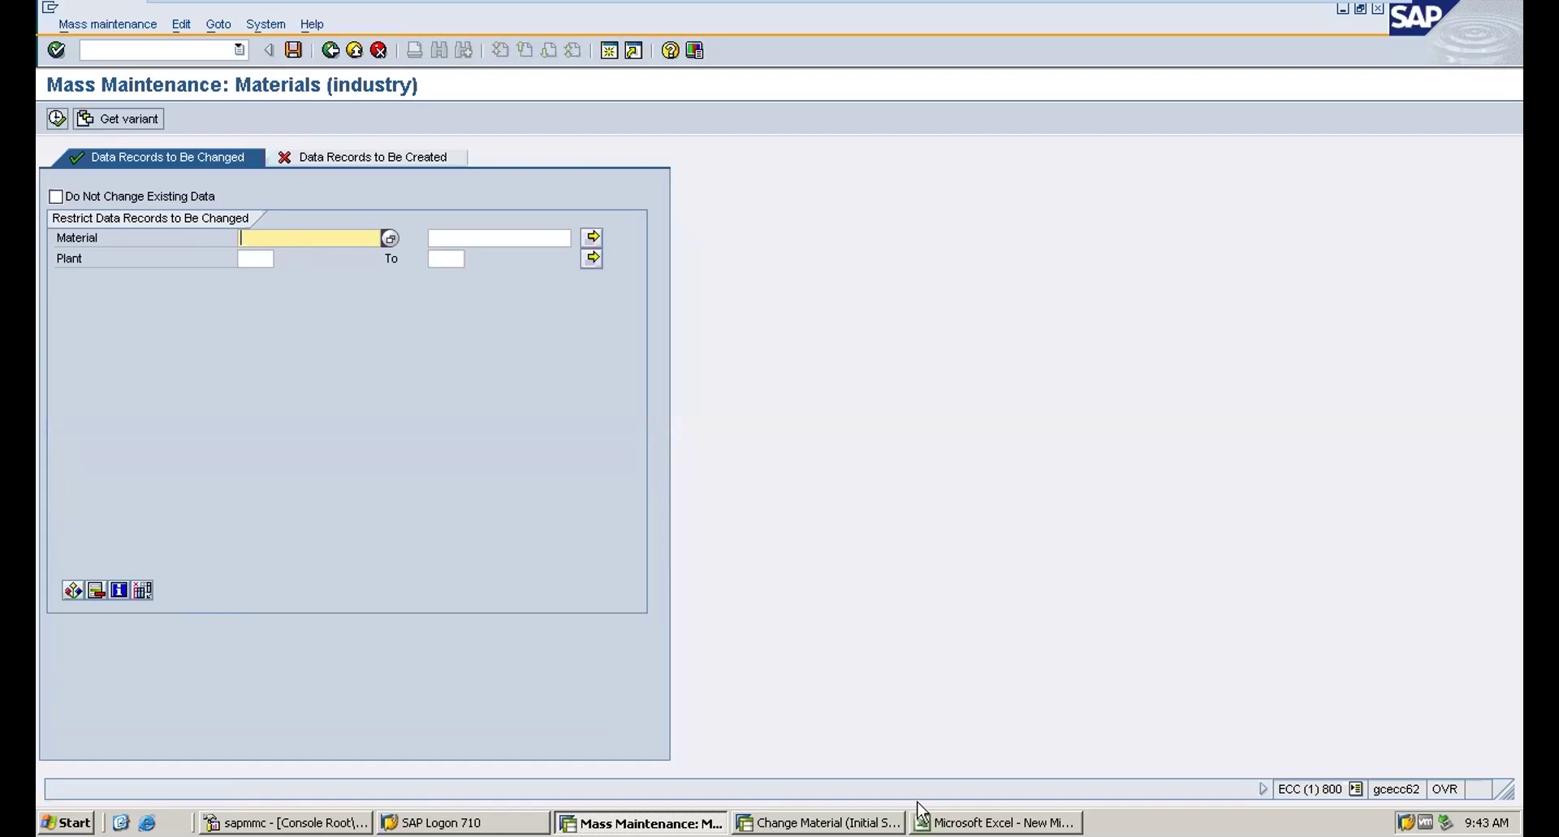
Step: Check the material numbers in the Excel sheet and restrict the SAP data records to materials 2208 to 2210
left_click(978, 830)
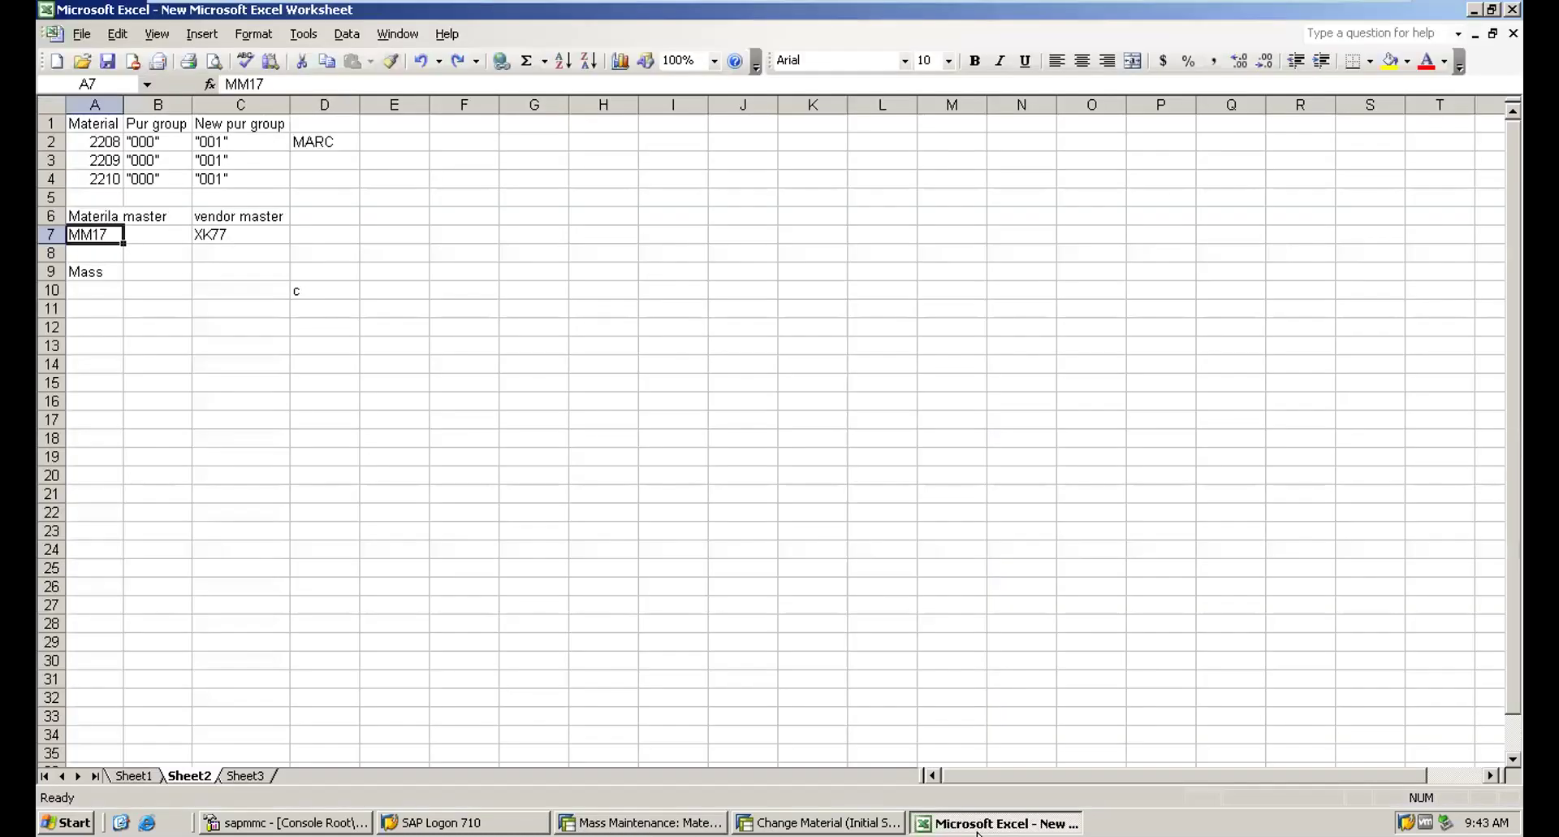
key("alt+Tab")
type("2208")
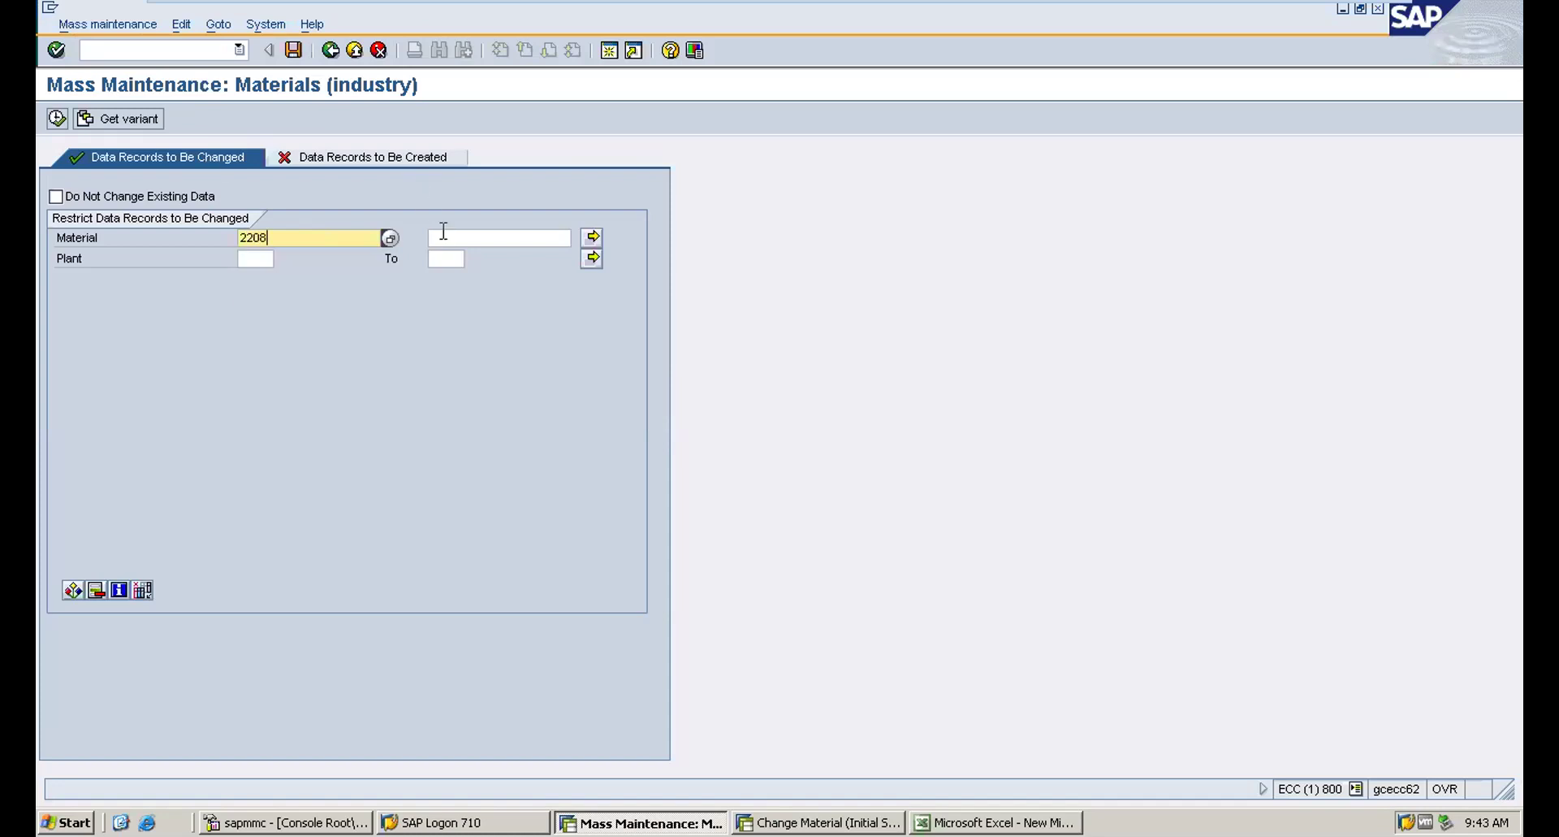
left_click(455, 238)
type("2210")
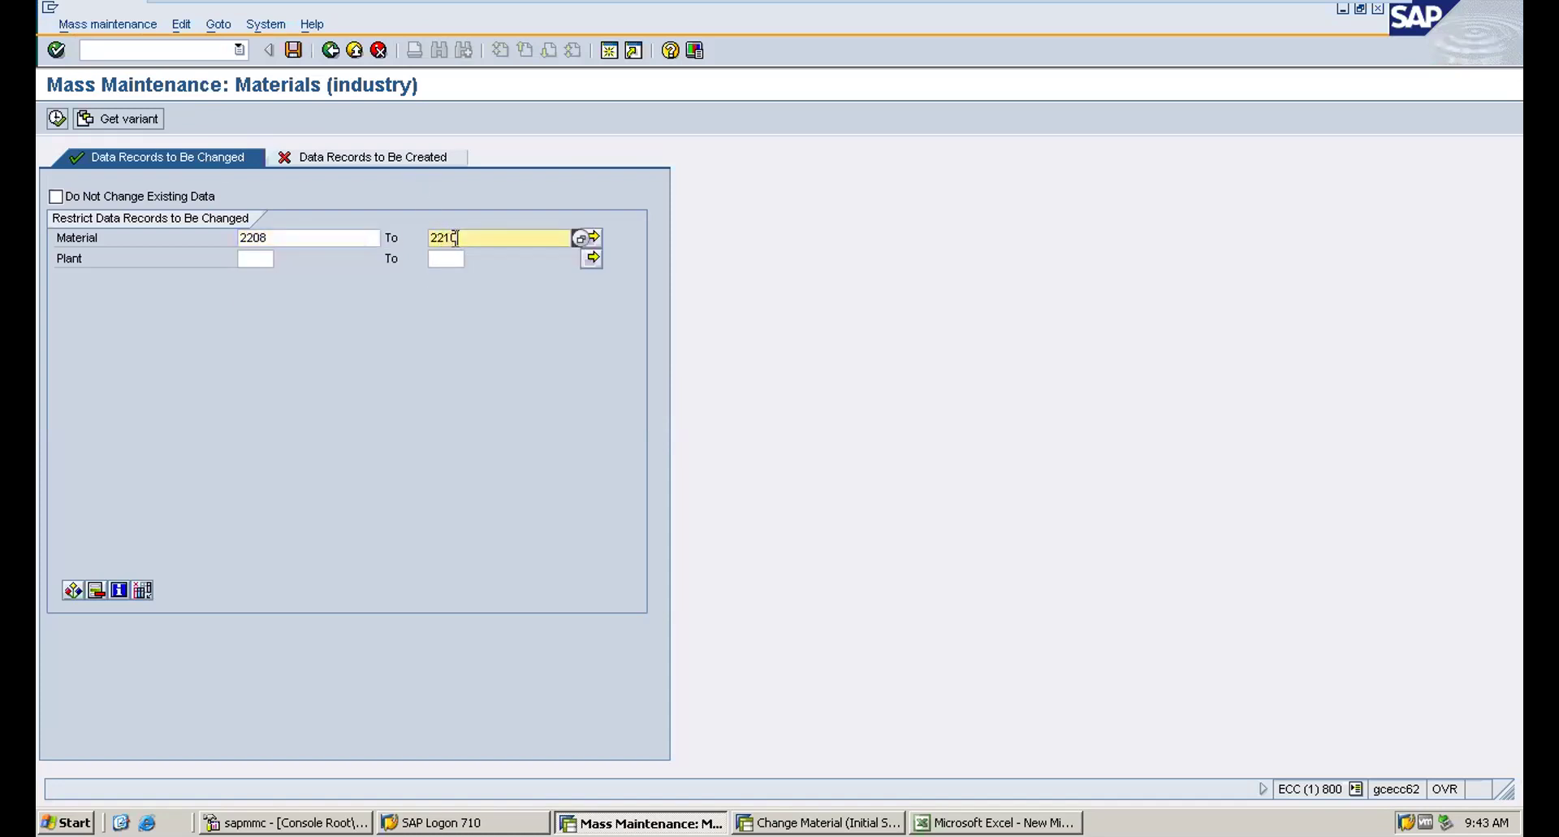
Step: Set the plant range to 1000 to 1000 and load the matching material records for changing
left_click(247, 259)
type("1000")
left_click(452, 258)
type("1000")
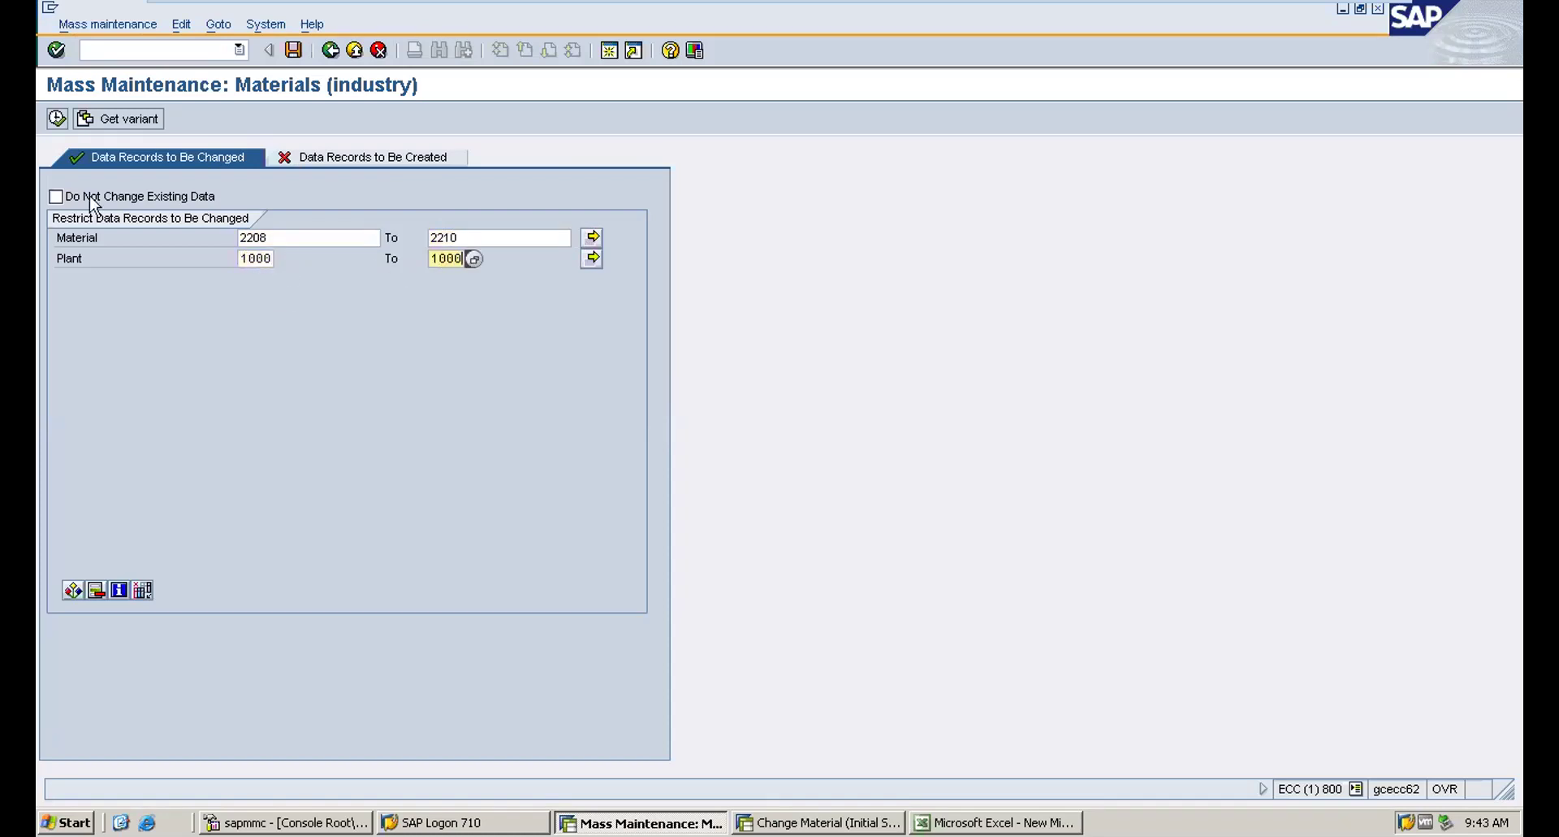
left_click_drag(280, 237, 197, 233)
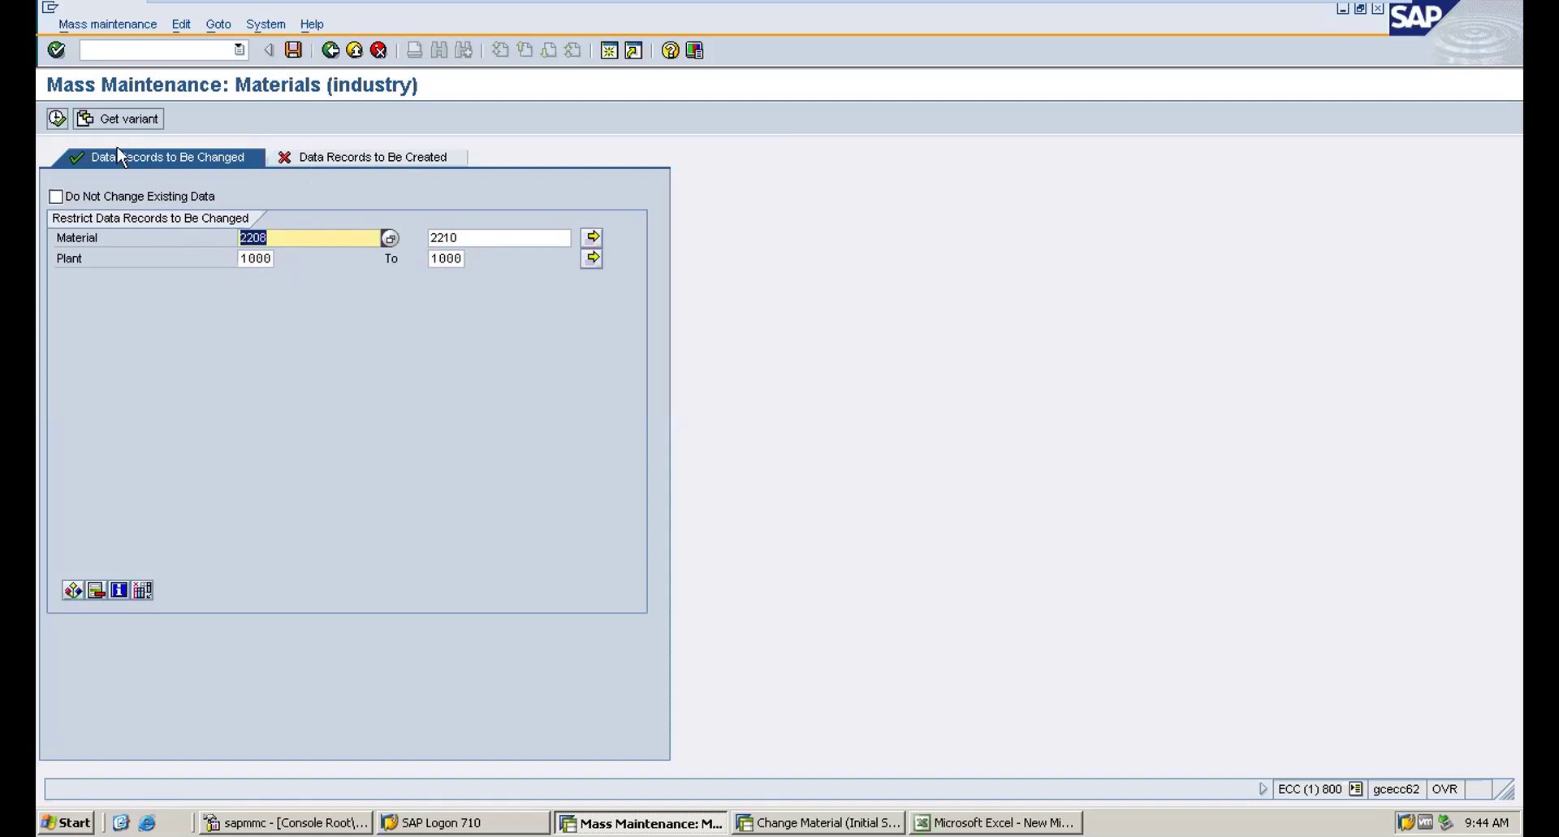
left_click(56, 121)
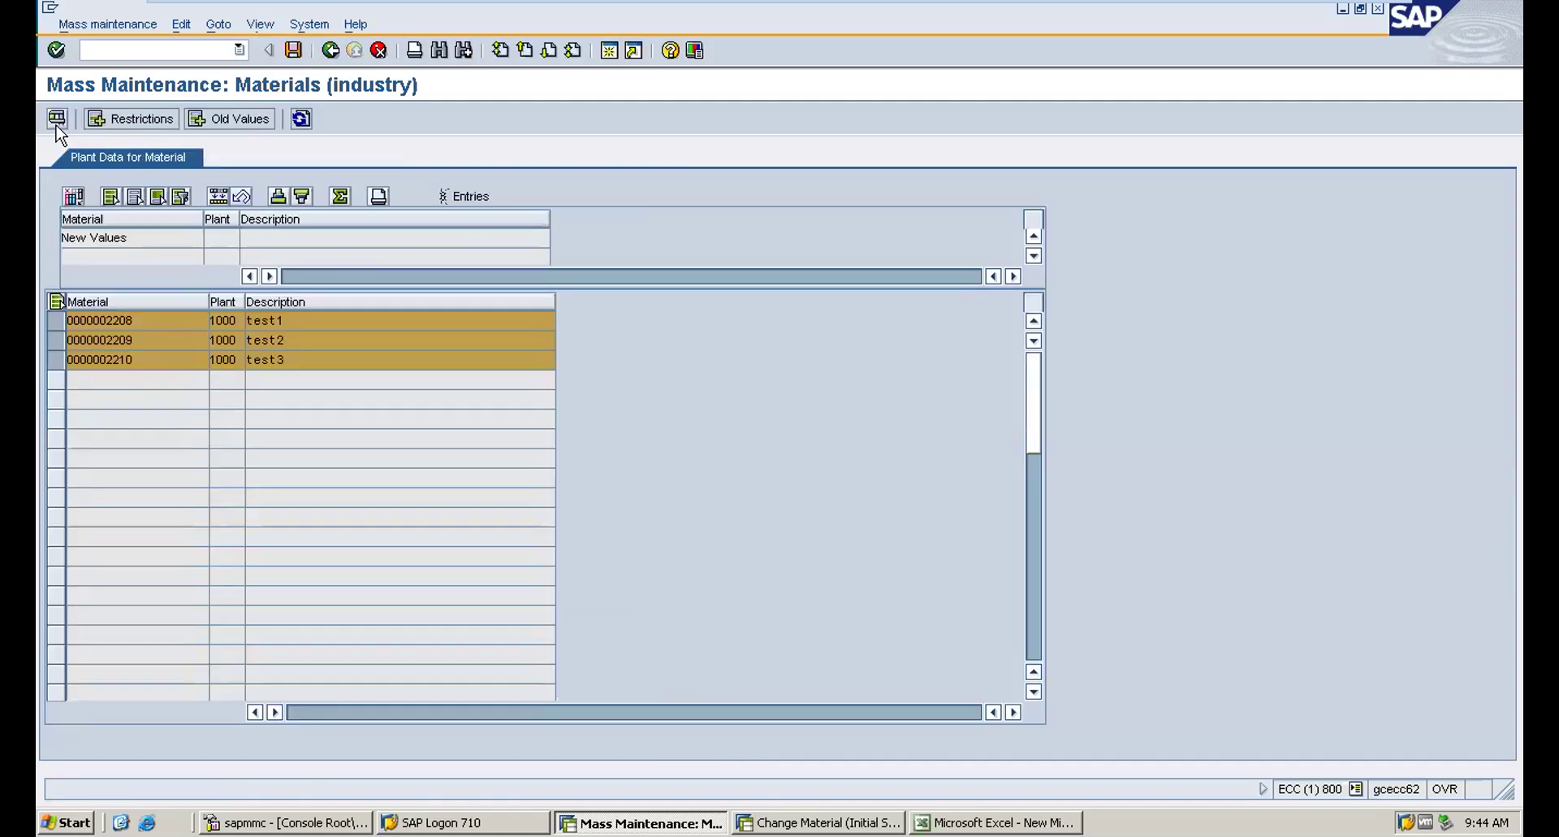
Step: Choose Purchasing Group from the field pool and add it as a column to the plant data records
left_click(74, 198)
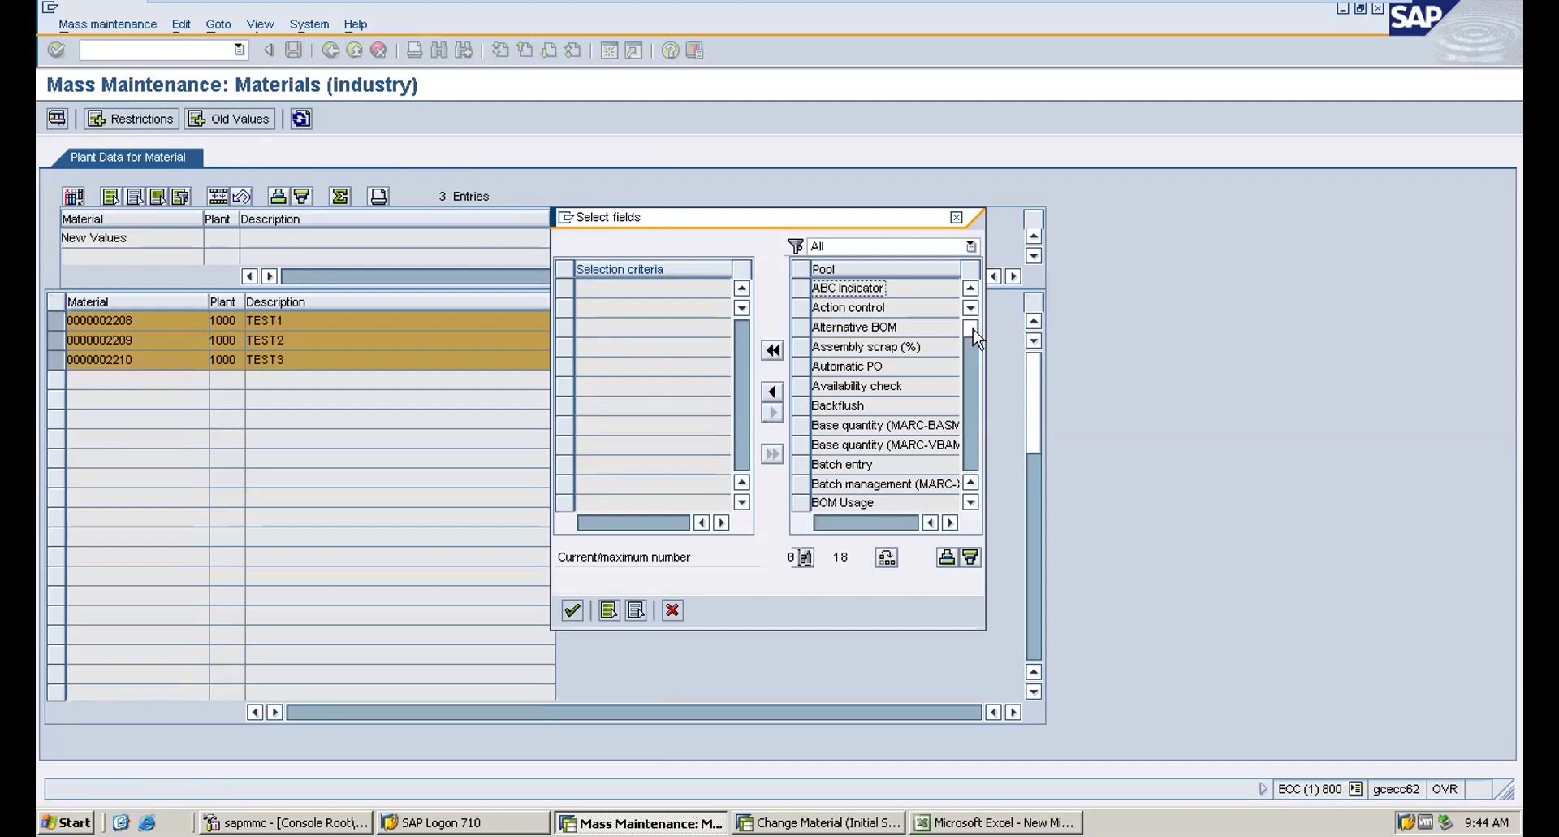
left_click_drag(975, 337, 973, 390)
left_click(971, 288)
left_click(971, 288)
left_click(972, 288)
left_click(971, 288)
left_click(972, 288)
left_click(971, 288)
left_click(972, 289)
left_click(971, 288)
left_click(972, 288)
left_click(971, 288)
left_click(972, 288)
left_click(971, 288)
left_click(972, 288)
left_click(971, 288)
left_click(971, 289)
left_click(972, 288)
left_click(971, 289)
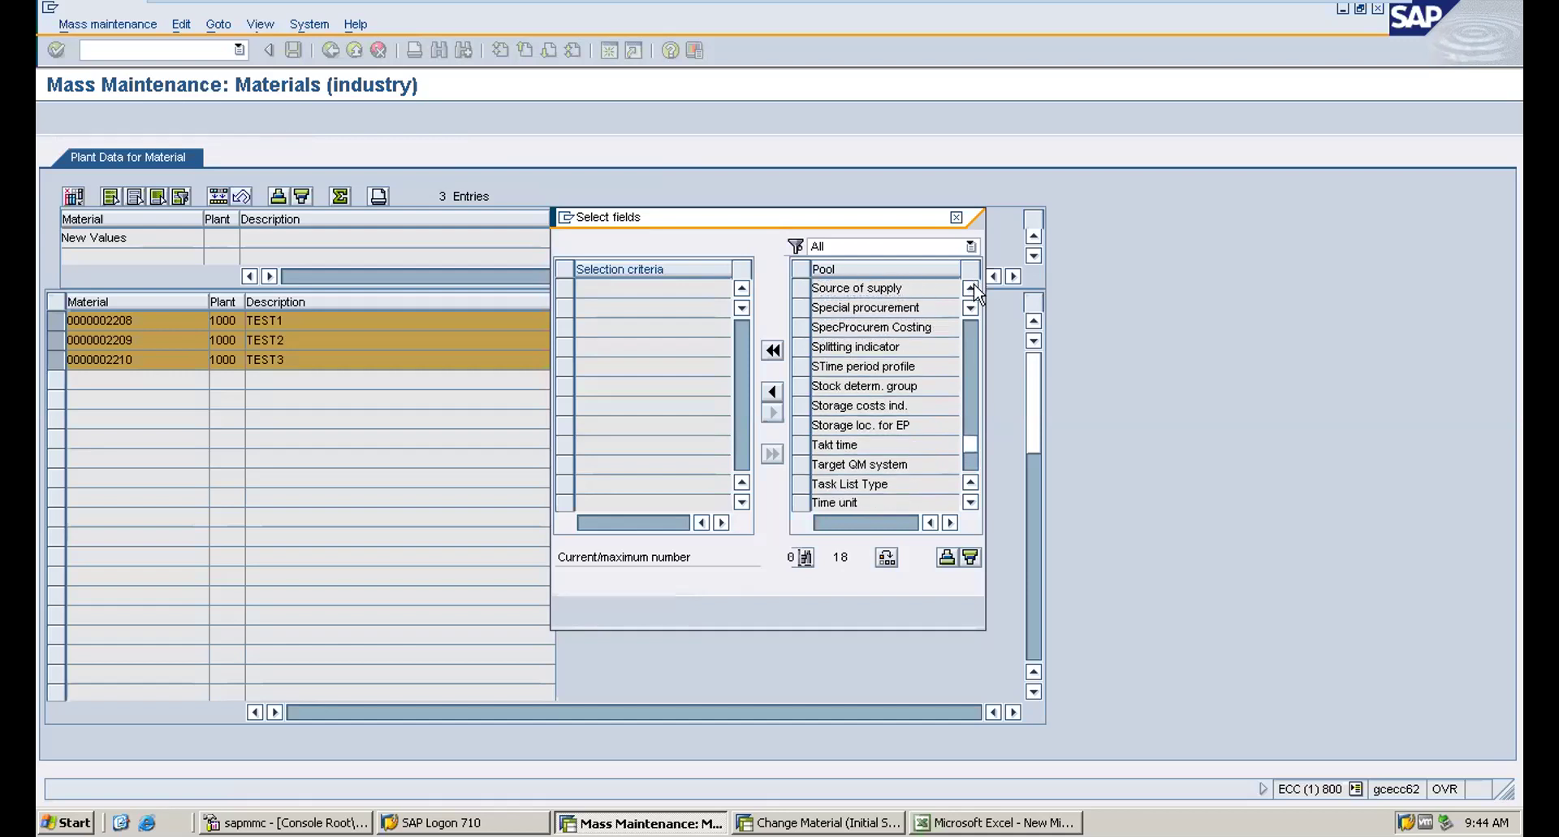
left_click(971, 288)
left_click(972, 289)
left_click(972, 288)
left_click(972, 288)
left_click(971, 288)
left_click(972, 288)
left_click(972, 288)
left_click(971, 289)
left_click(971, 289)
left_click(971, 288)
left_click(972, 288)
left_click(972, 289)
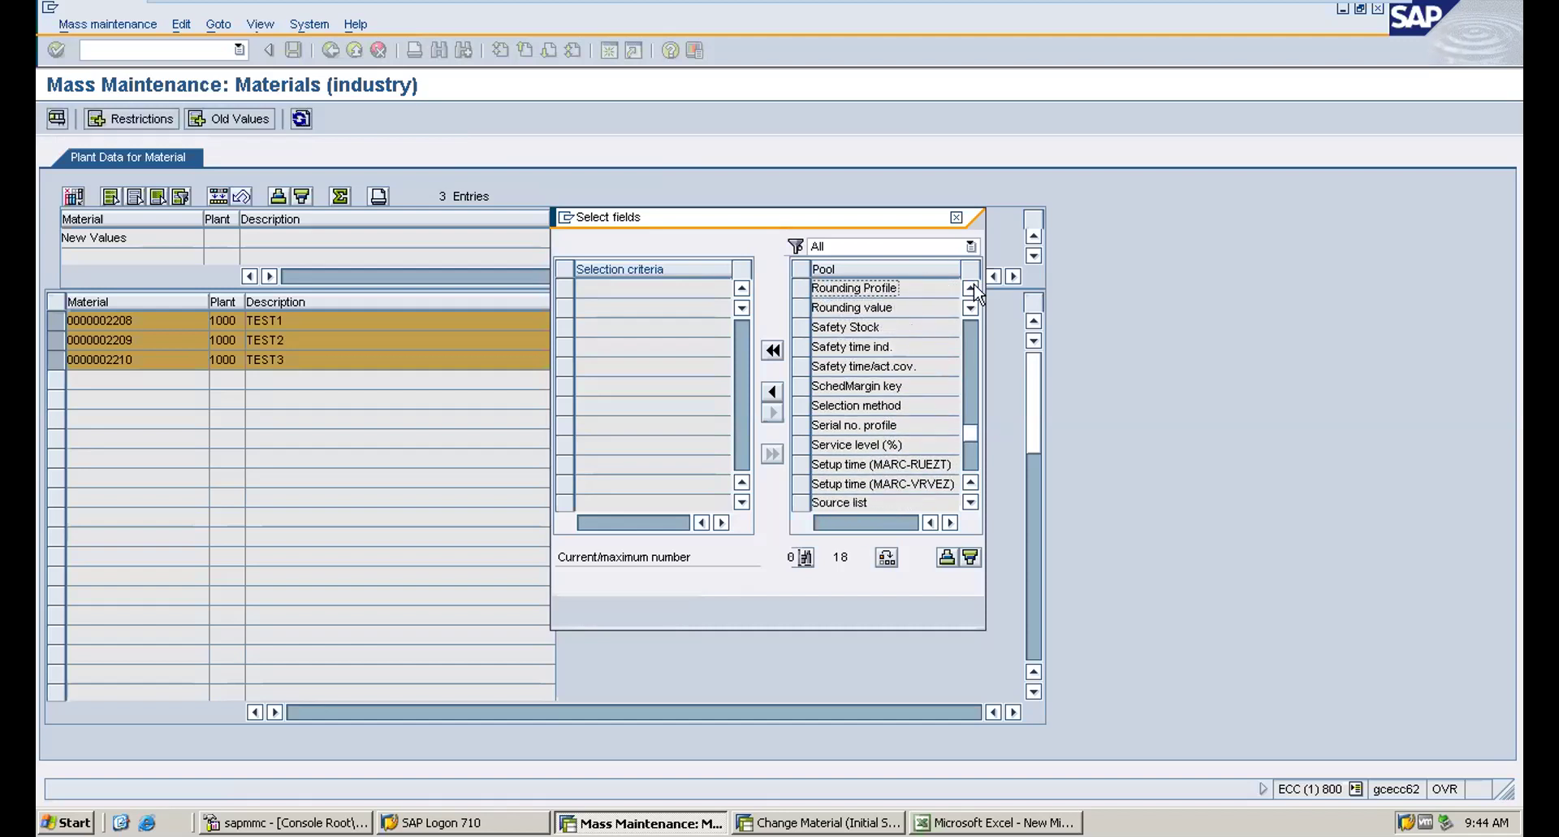
left_click(972, 289)
left_click(972, 288)
left_click(972, 288)
left_click(972, 289)
left_click(971, 288)
left_click(971, 288)
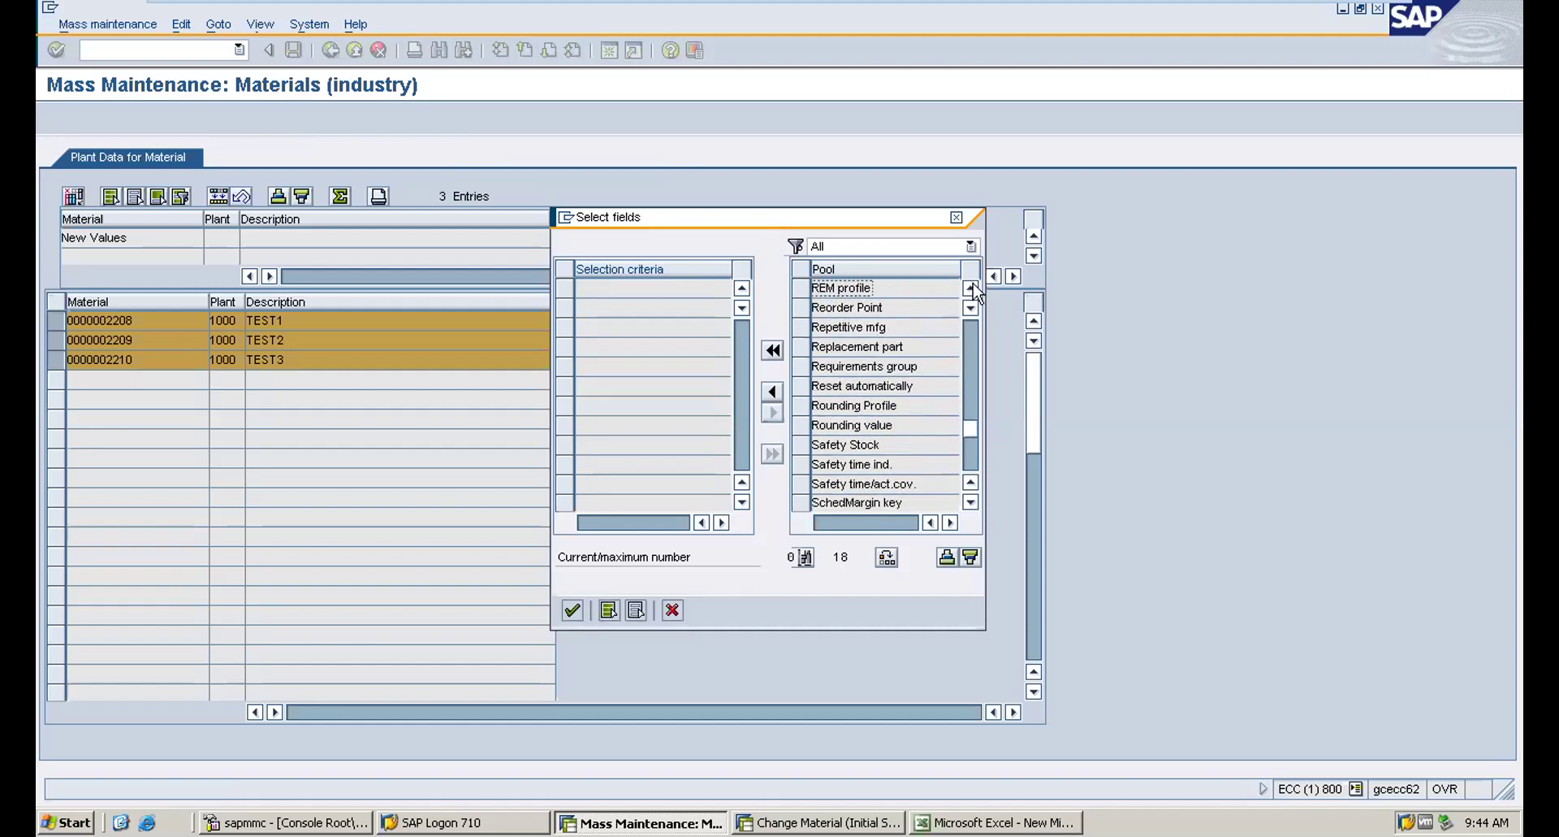
left_click(972, 289)
left_click(971, 289)
left_click(972, 288)
left_click(971, 288)
left_click(972, 288)
left_click(971, 288)
left_click(971, 288)
left_click(971, 289)
left_click(972, 288)
left_click(971, 288)
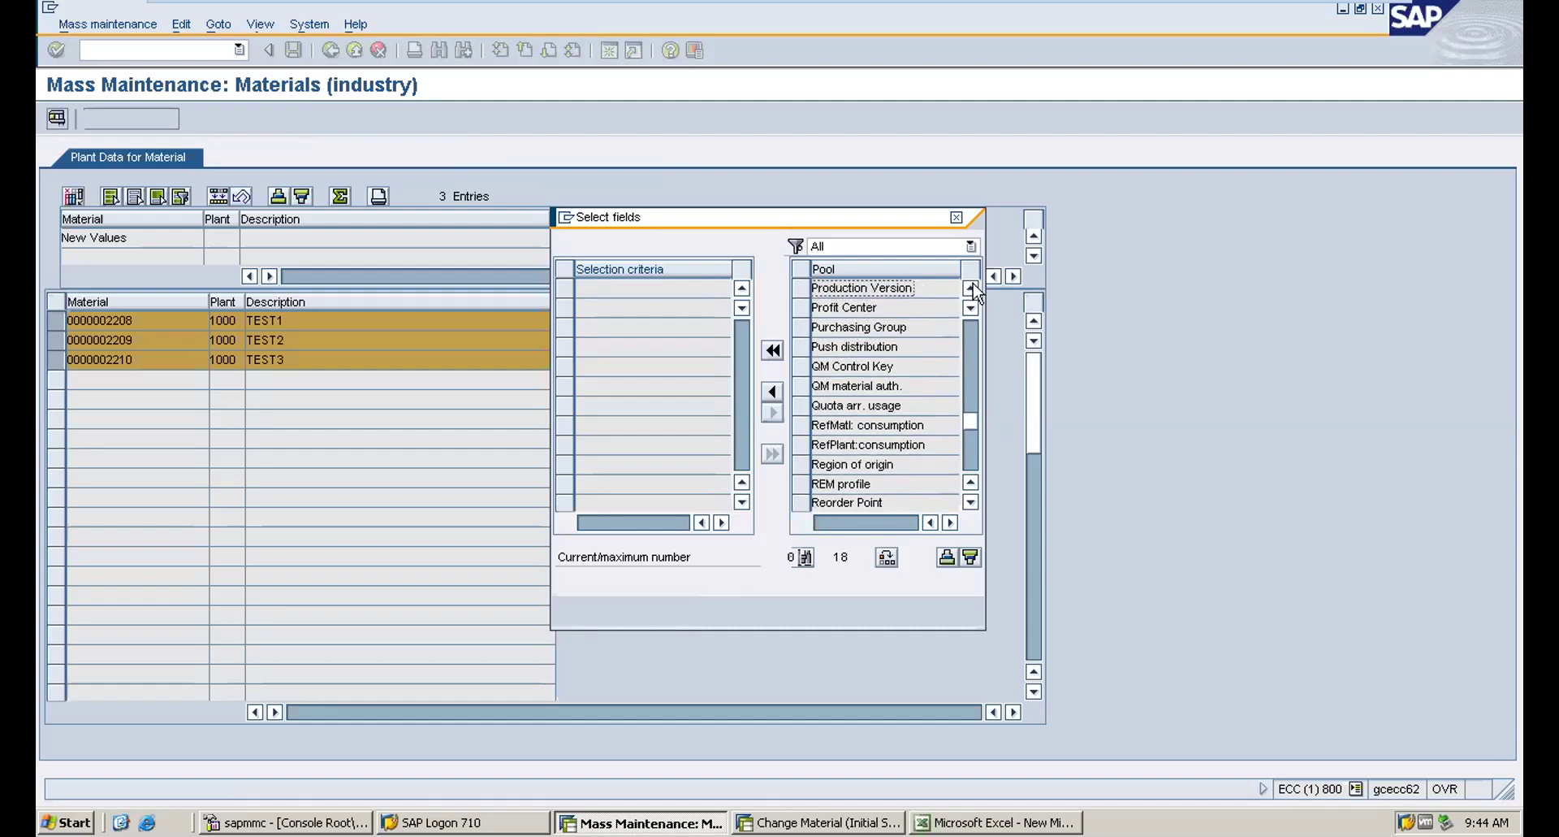
left_click(803, 331)
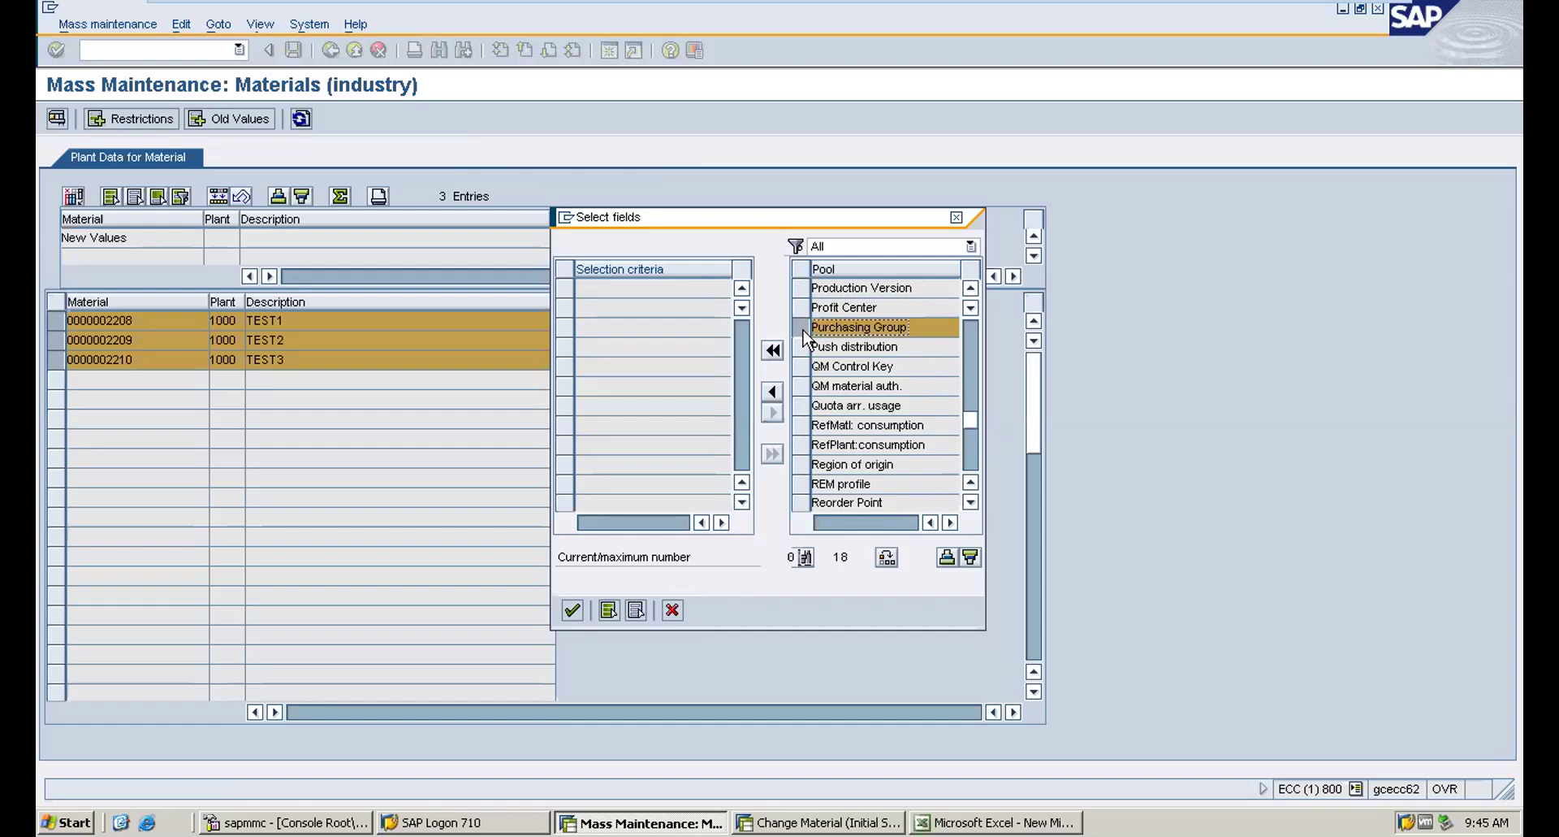
left_click(572, 610)
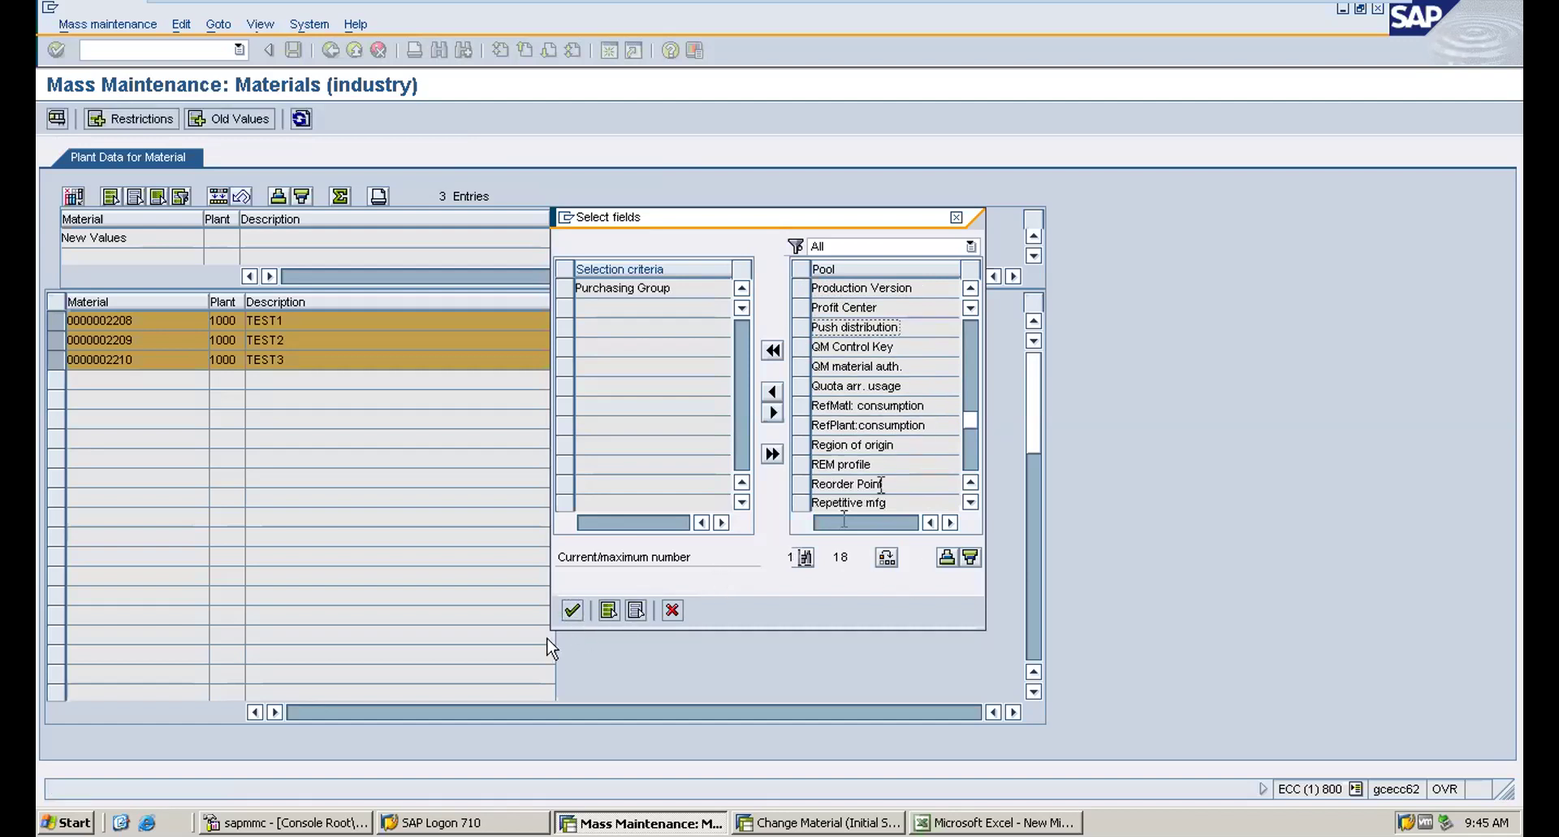
left_click(575, 611)
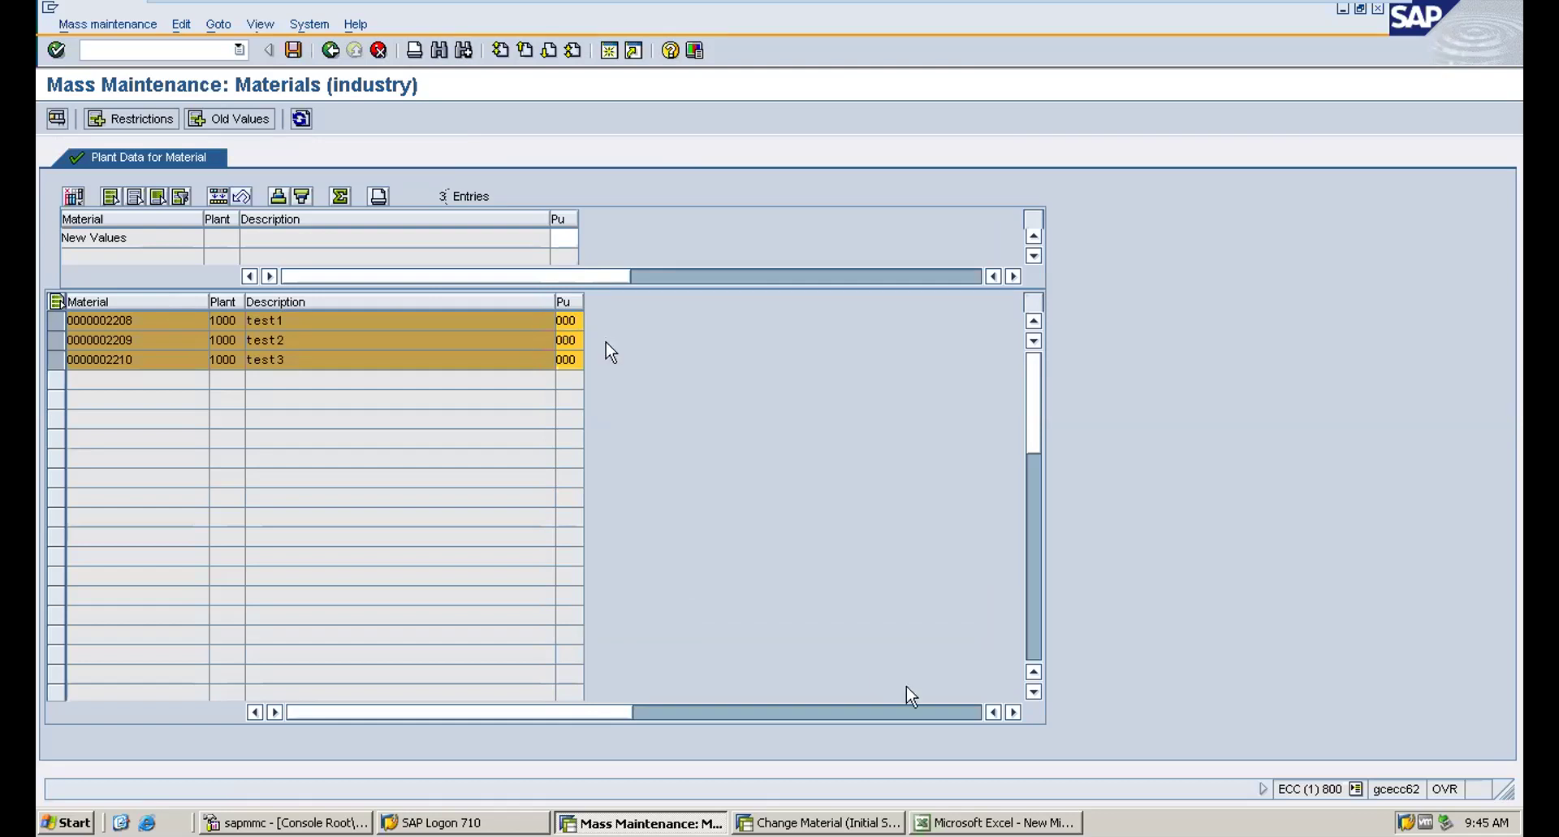
Step: Check the new purchasing group in Excel, enter 001 as the new value in SAP and apply it to all three materials
left_click(985, 822)
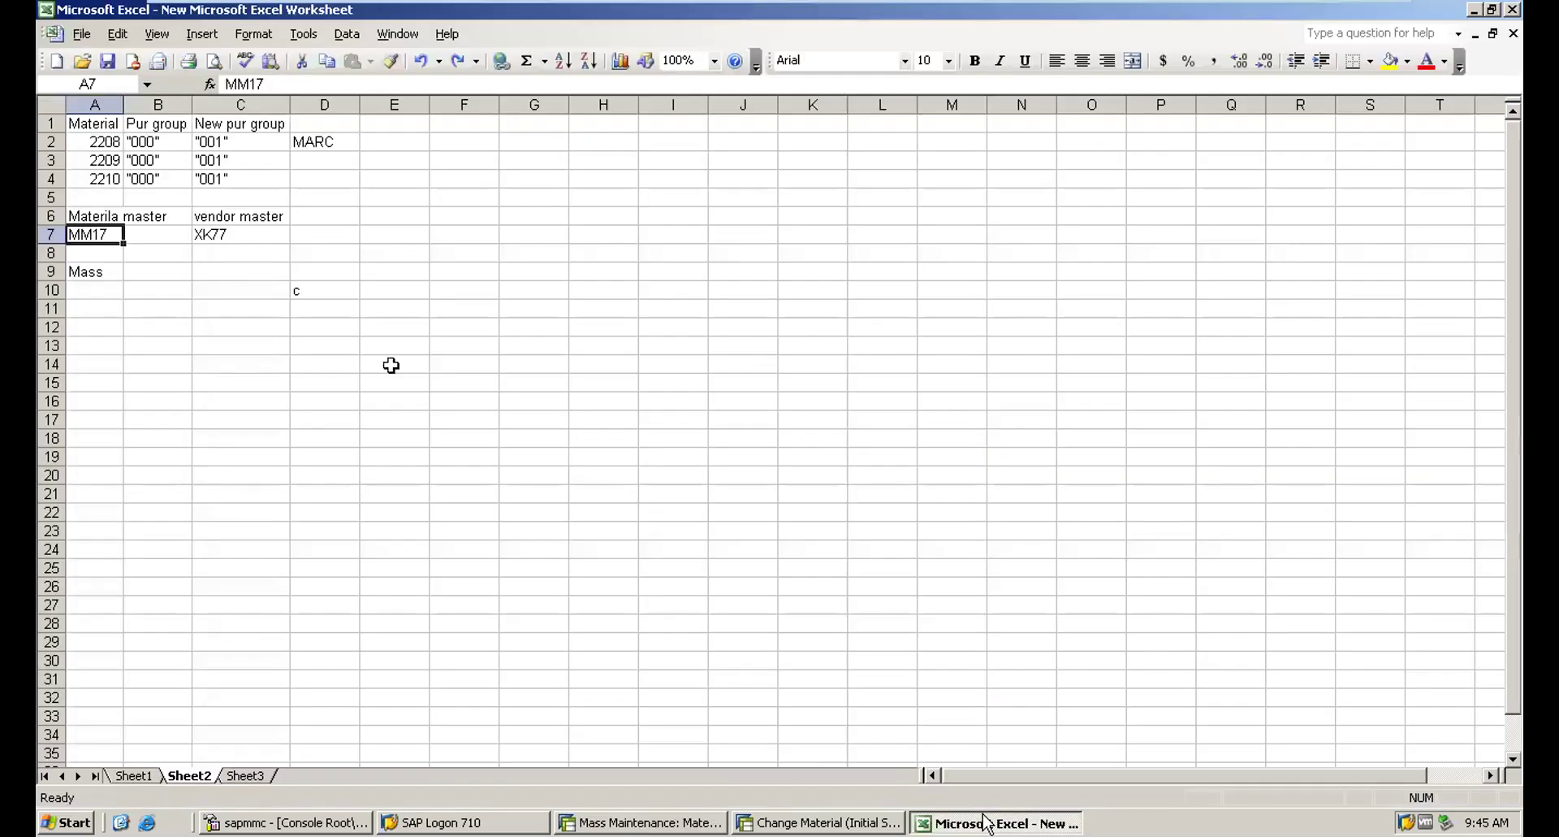
key("alt+Tab")
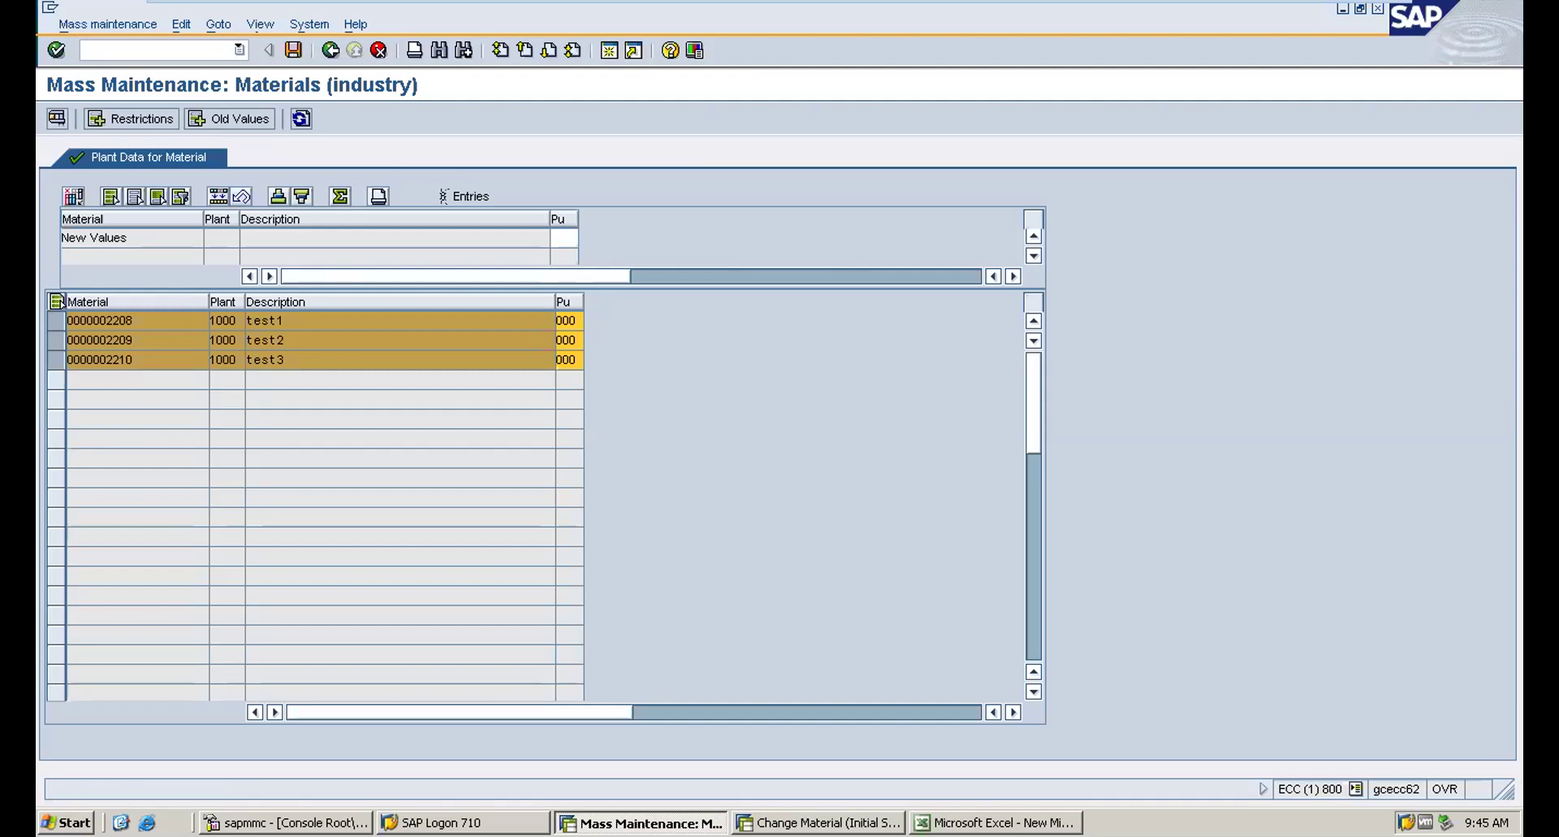
left_click(561, 238)
type("001")
left_click(564, 216)
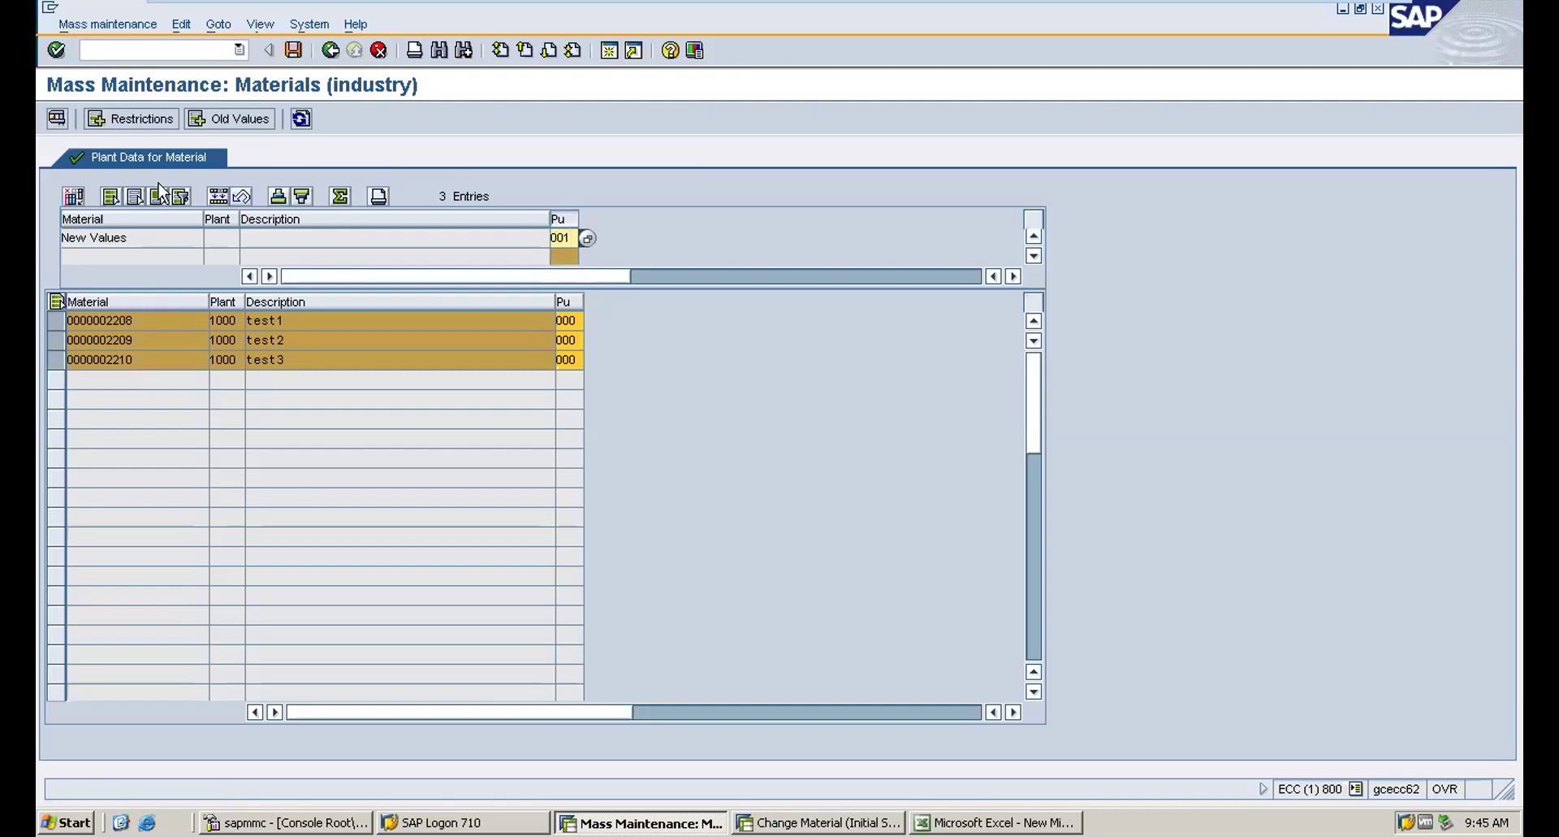
left_click(218, 199)
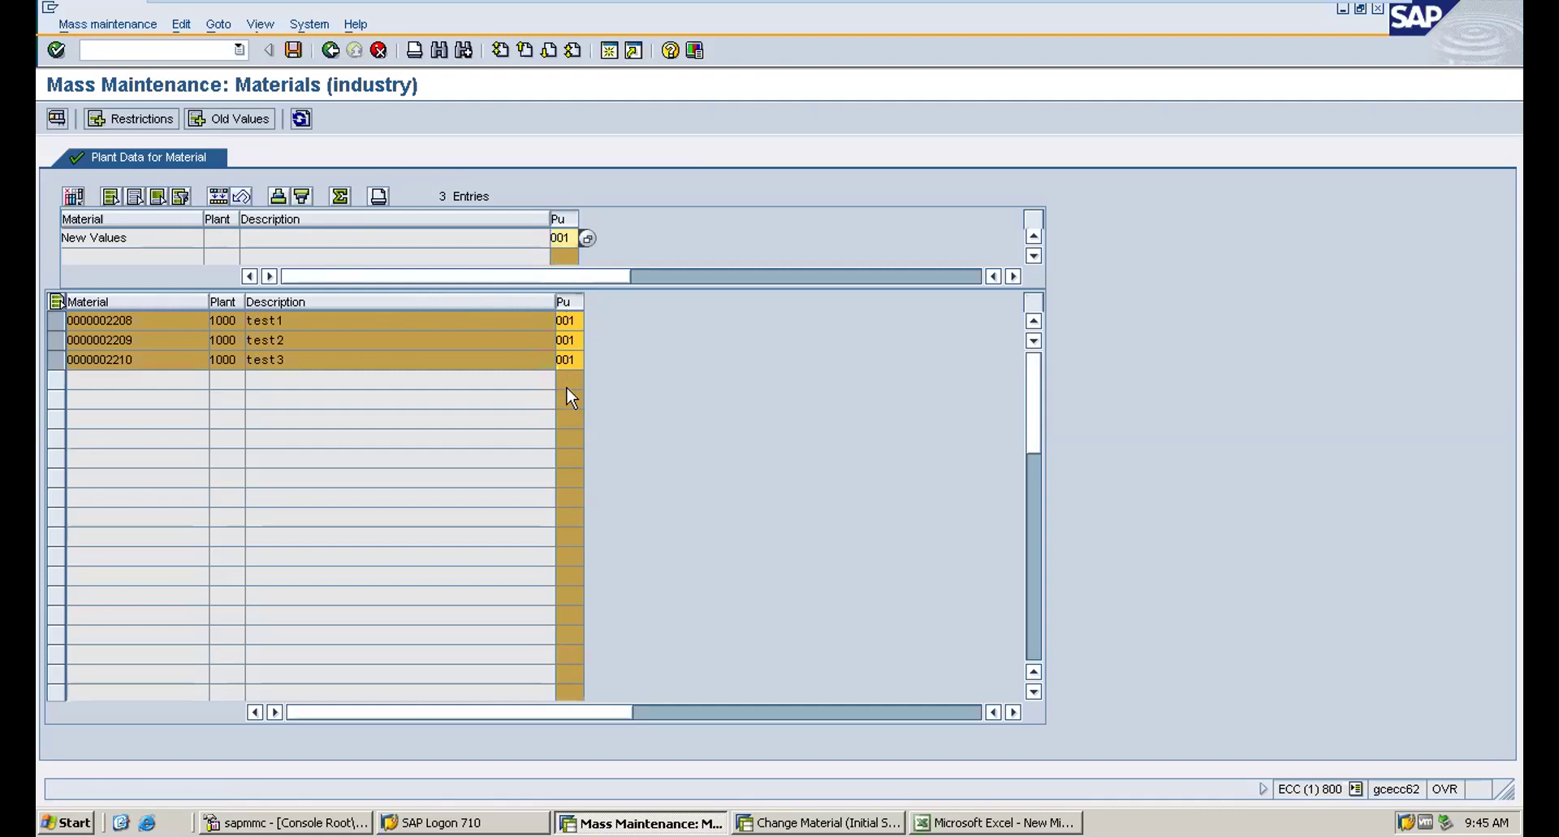
Step: Run the purchasing group change in test mode, return to the records and save the change, accepting the warnings
left_click(57, 122)
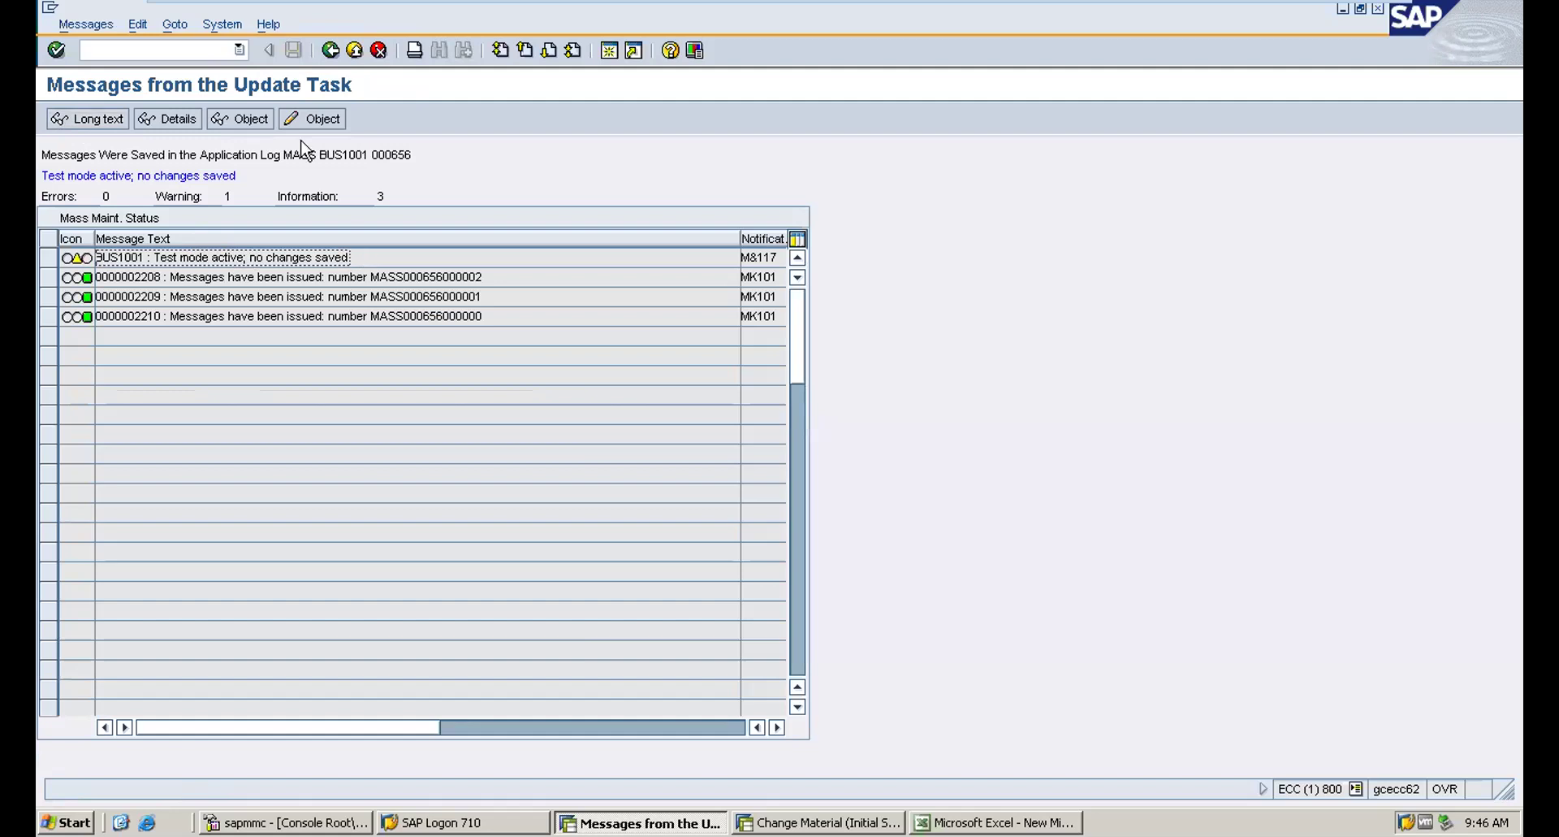
left_click(331, 50)
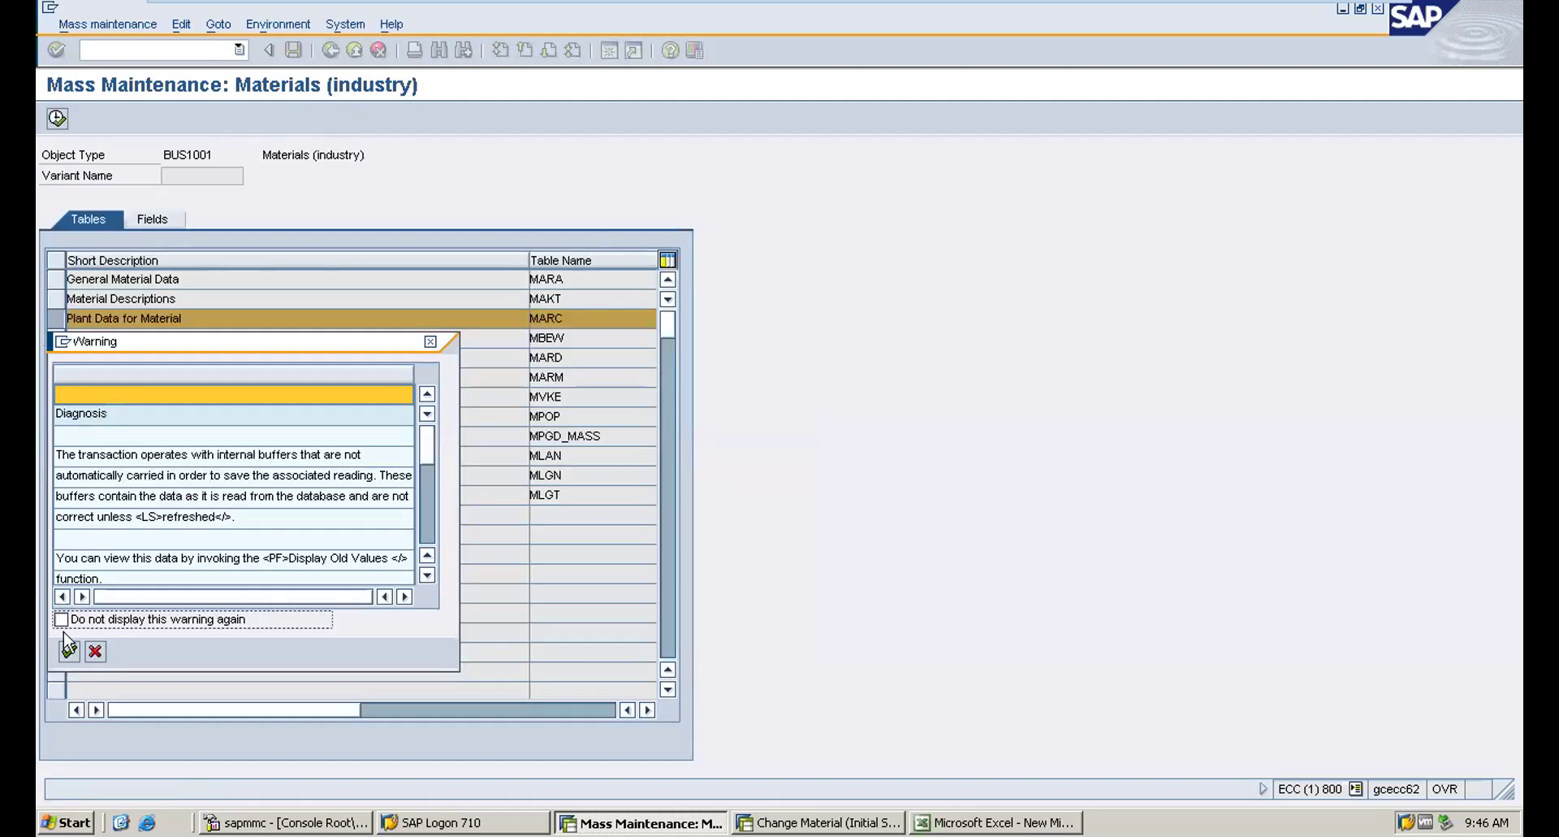
left_click(69, 648)
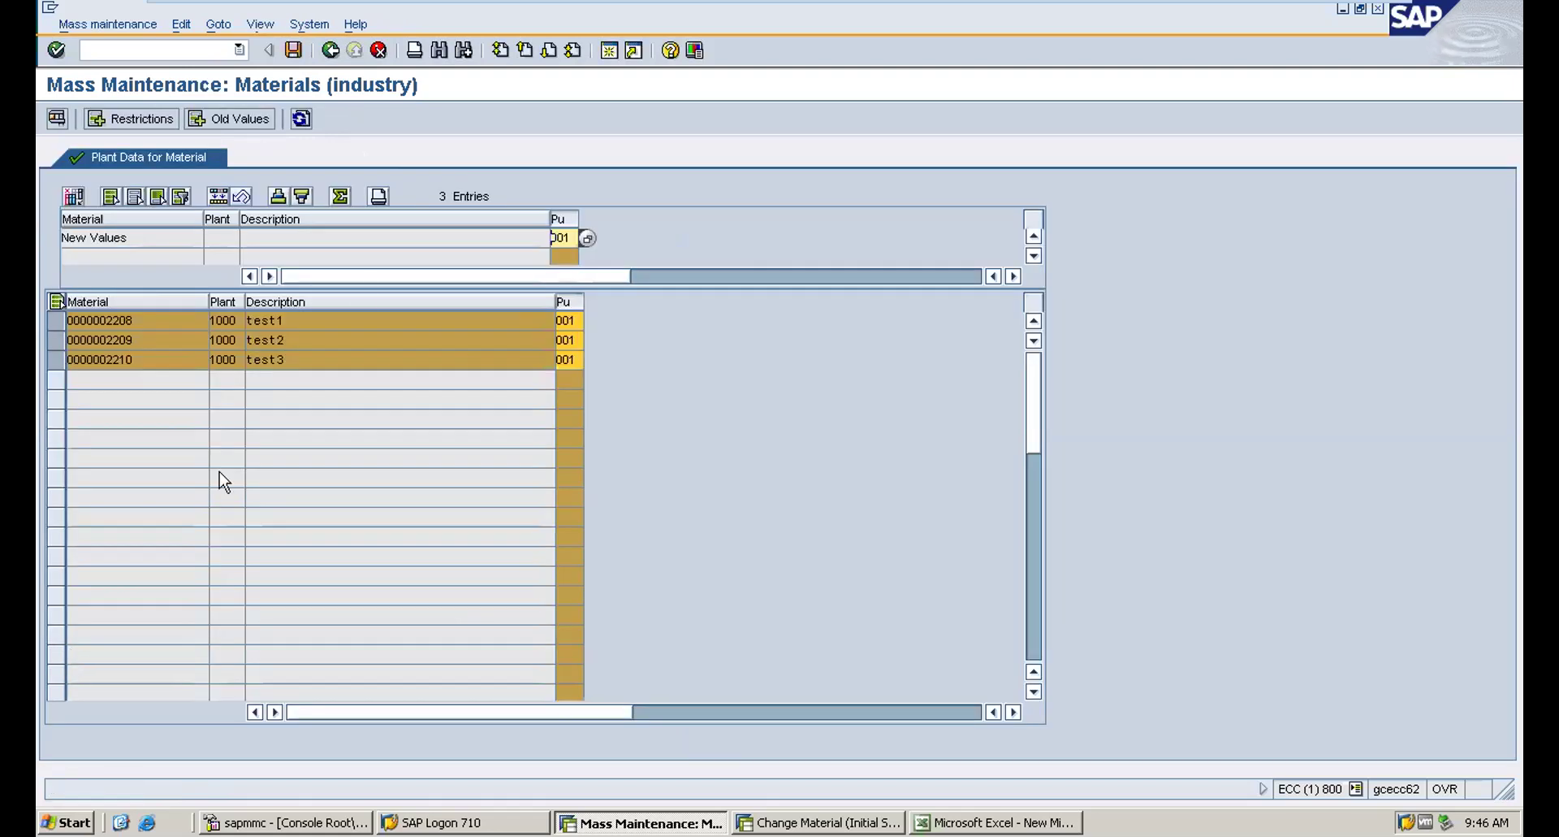
left_click(295, 51)
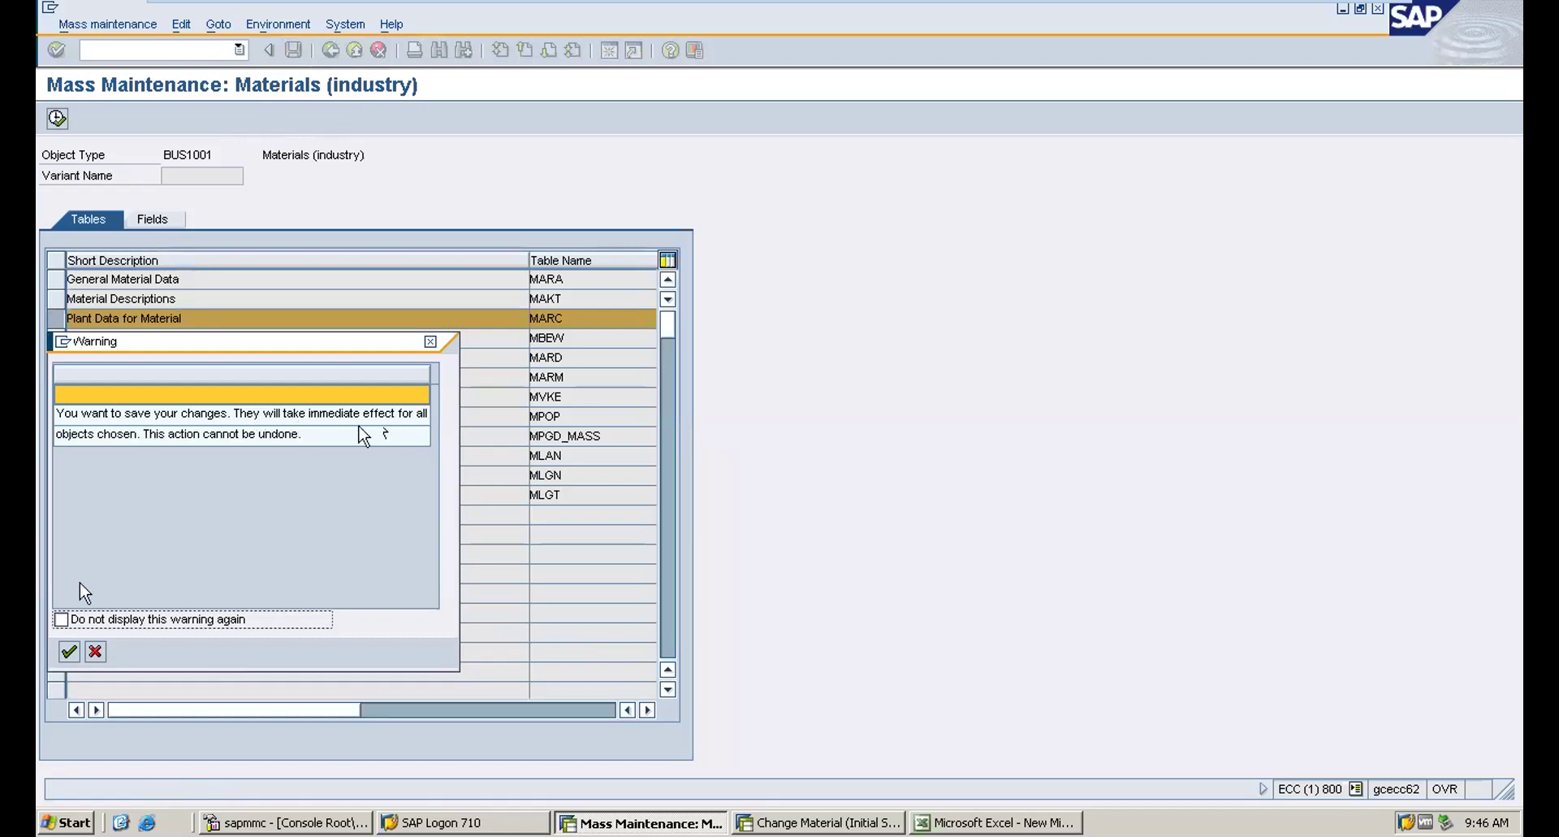
left_click(69, 657)
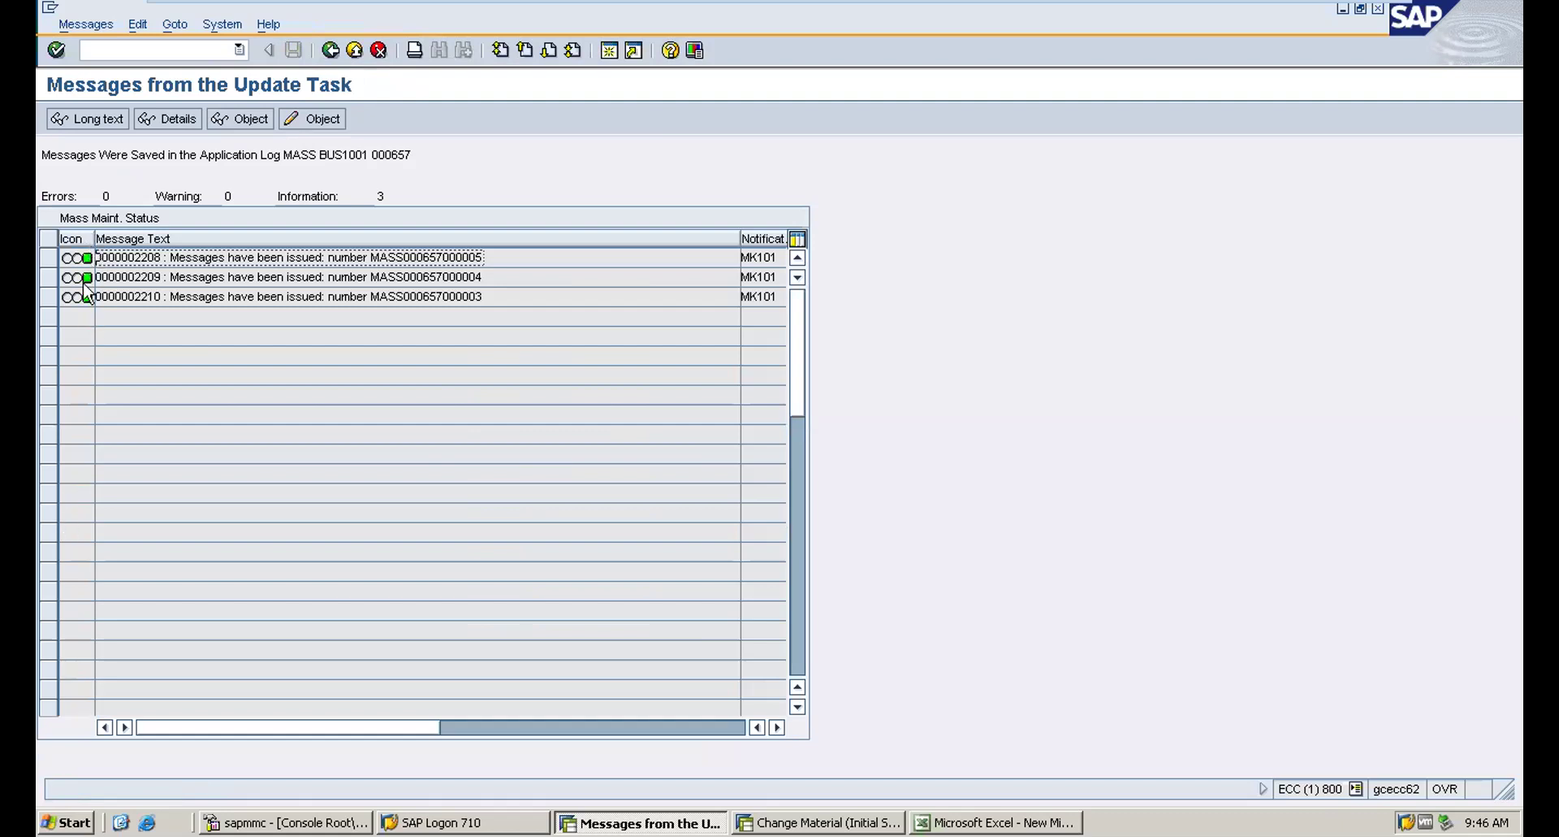
Step: Open material 2210 in Change Material (MM02) for plant 1000 and check its purchasing group in the Purchasing view
left_click(808, 822)
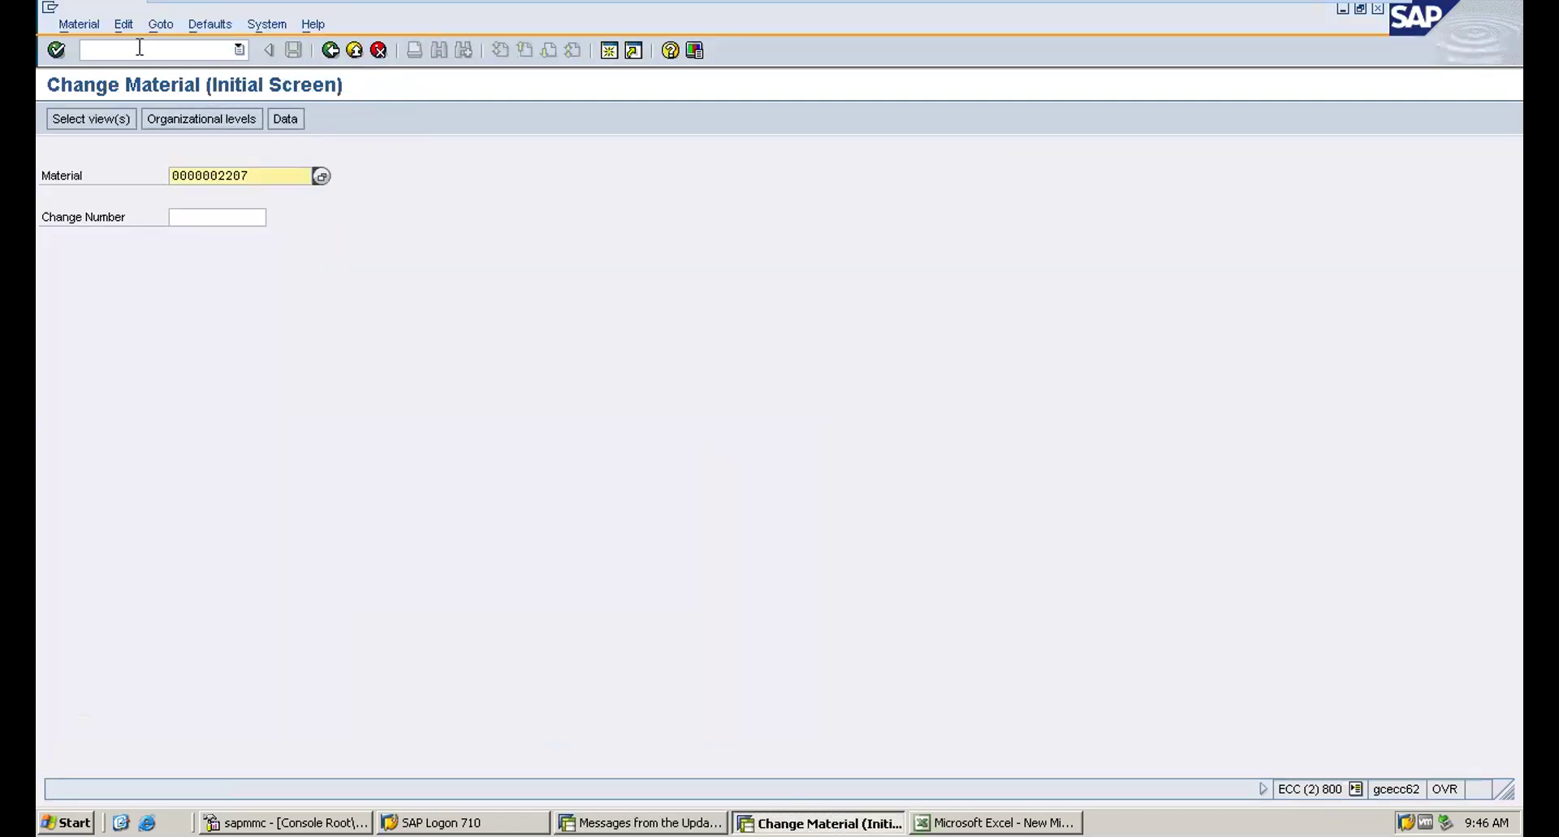
left_click(137, 48)
type("/nmm02")
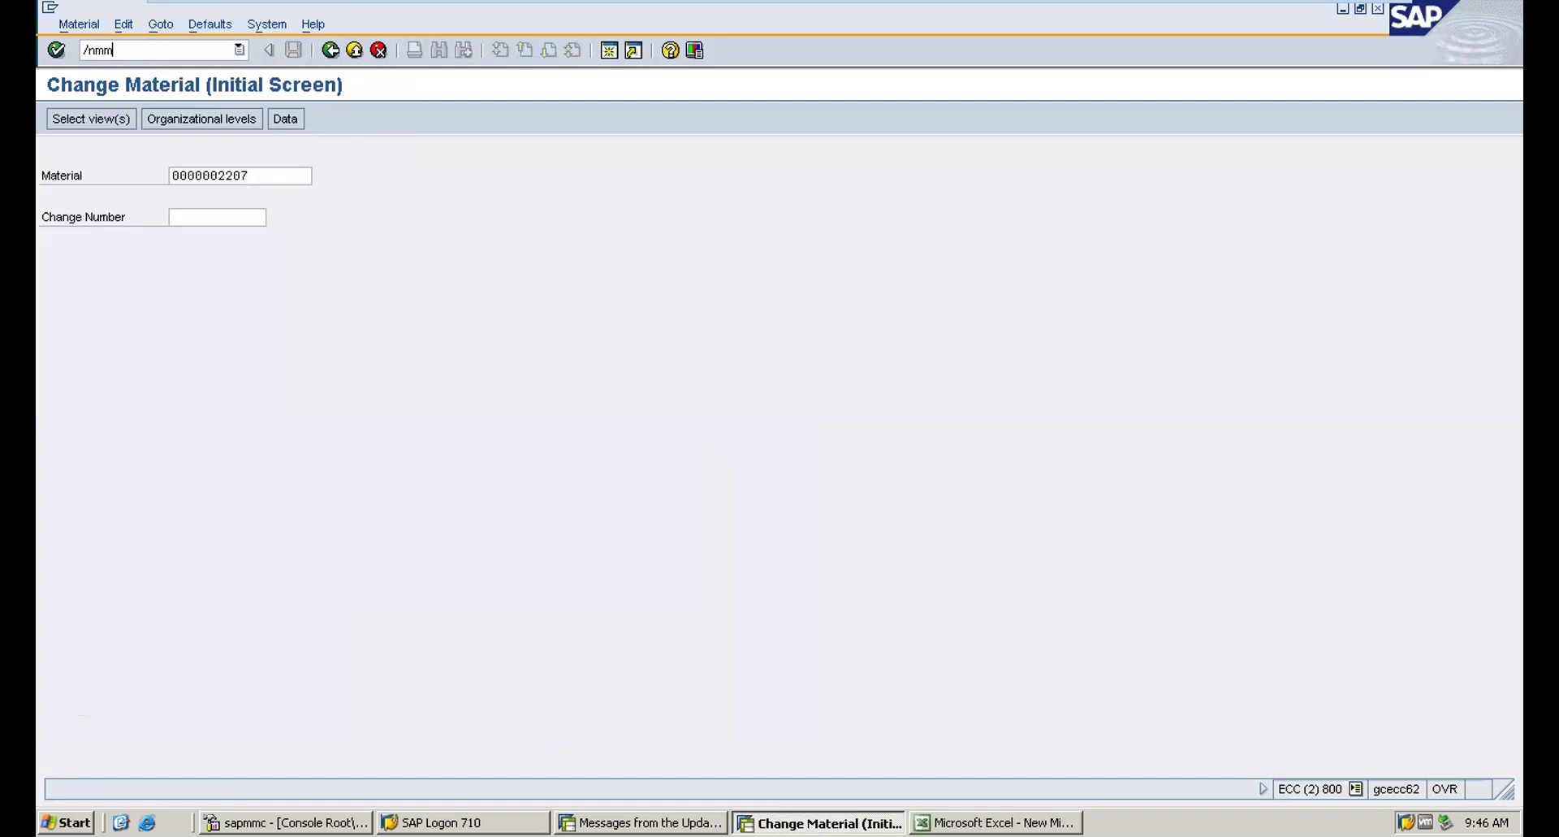
key("Return")
key("Return")
key("Return")
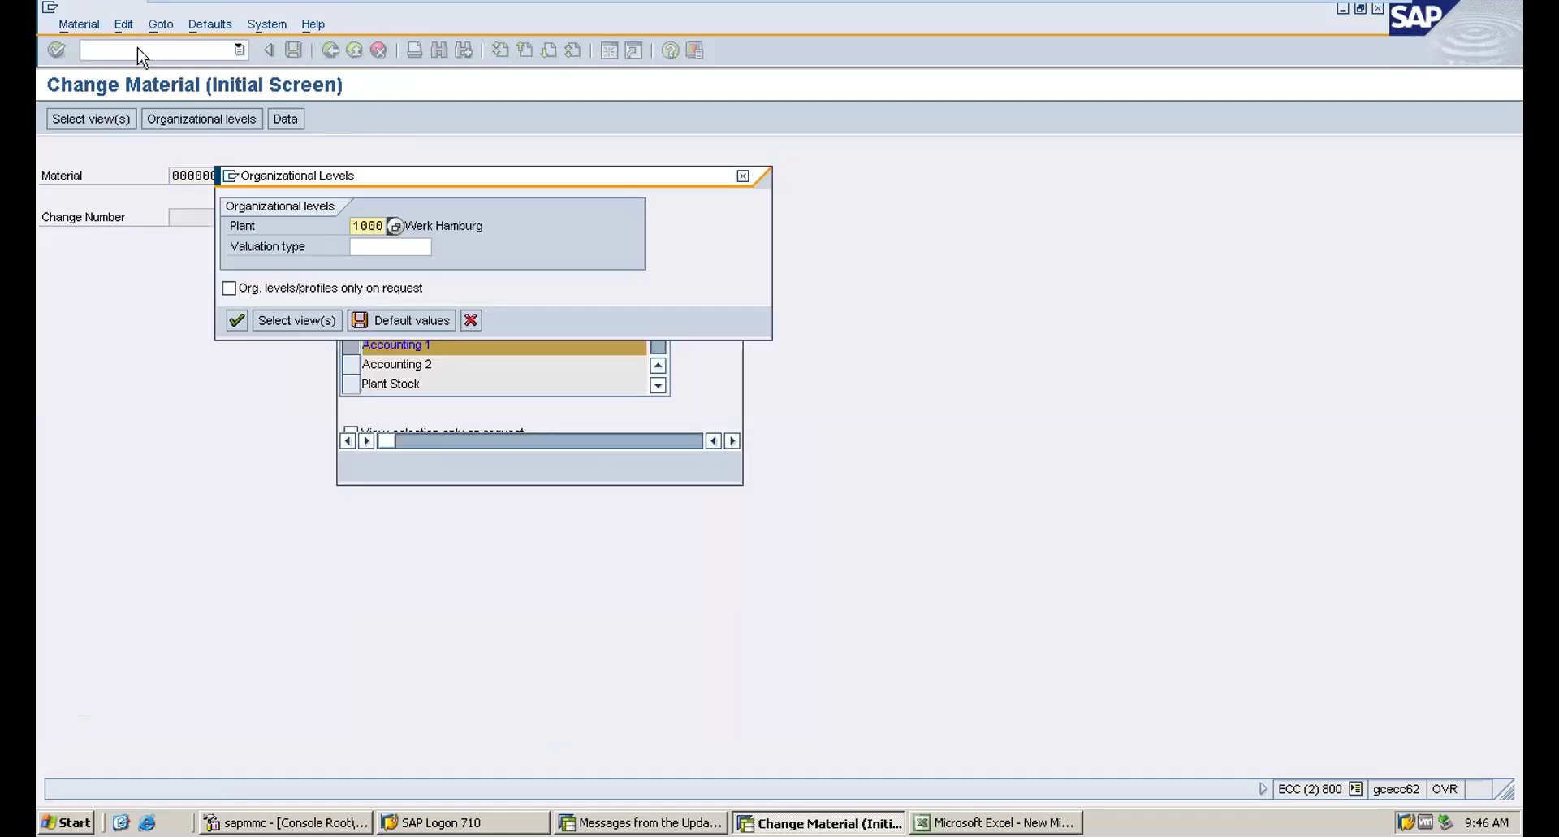
key("Return")
key("Return")
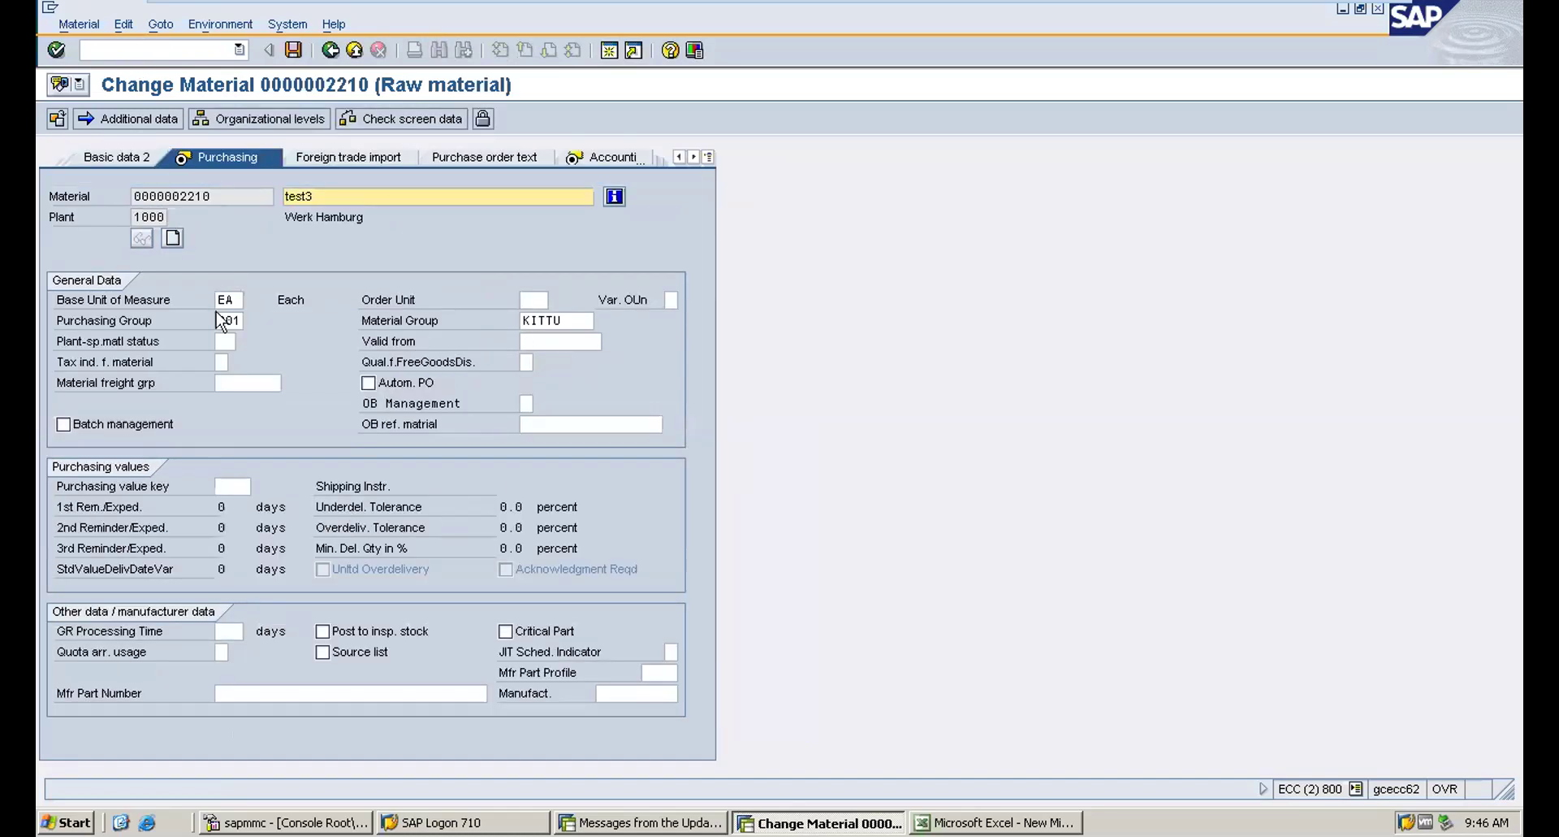
double_click(217, 320)
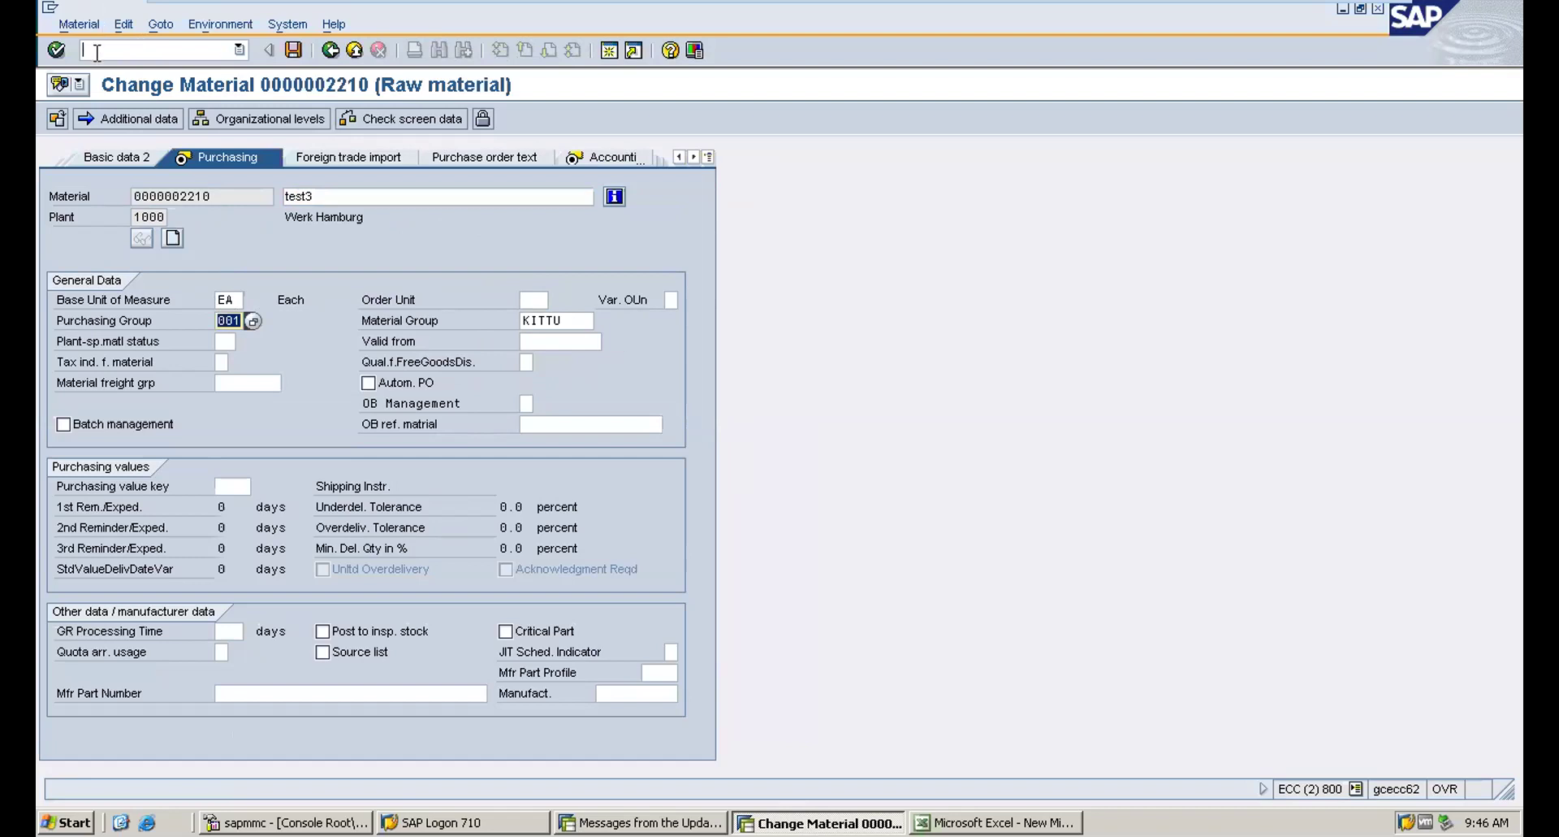
Step: List the change documents for material 2210 in plant 1000 with transaction MM04
type("/nmm04")
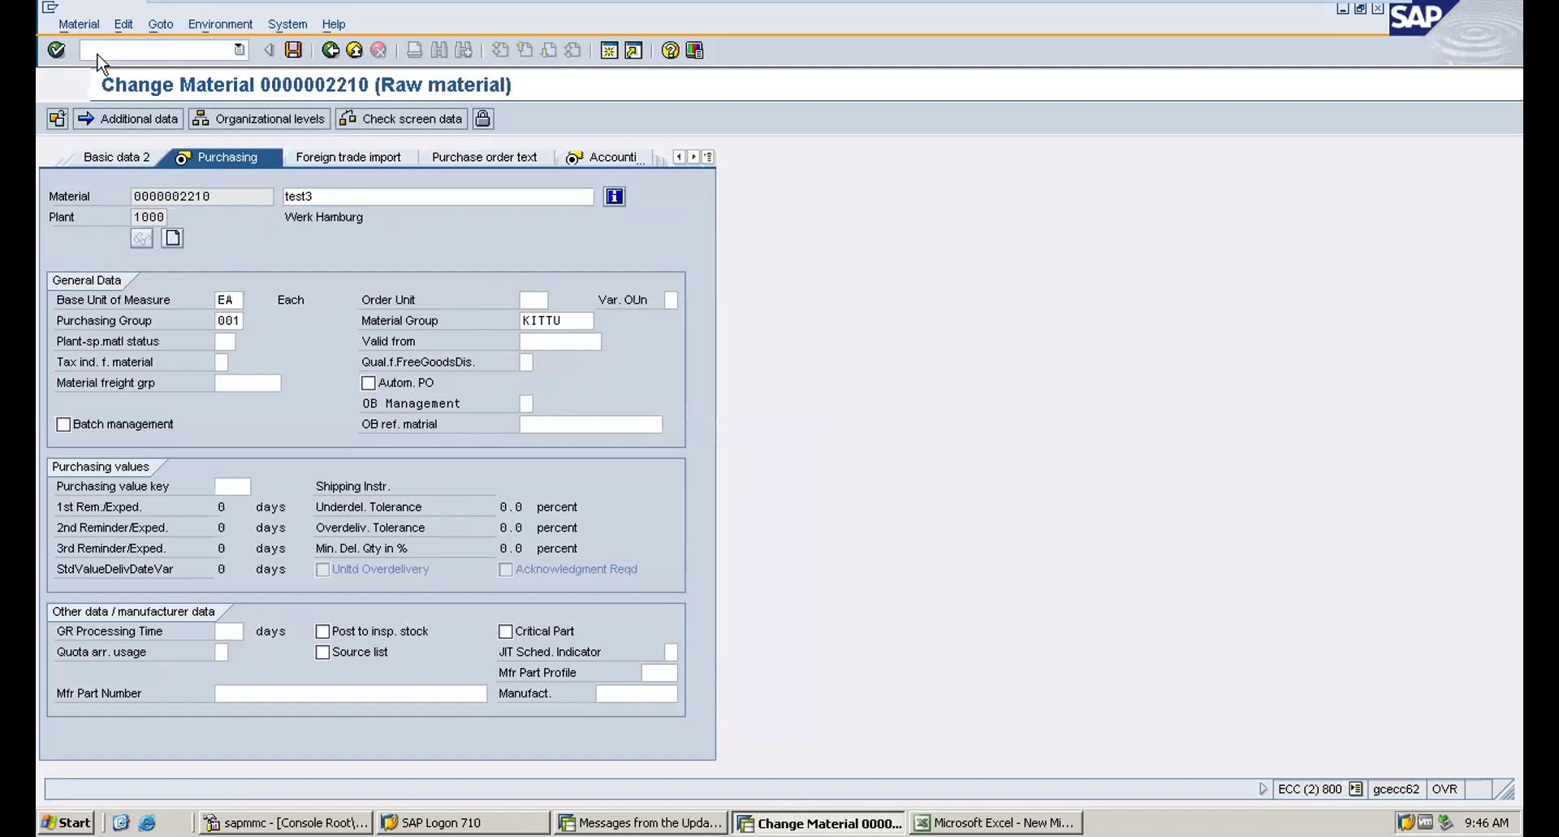
key("Return")
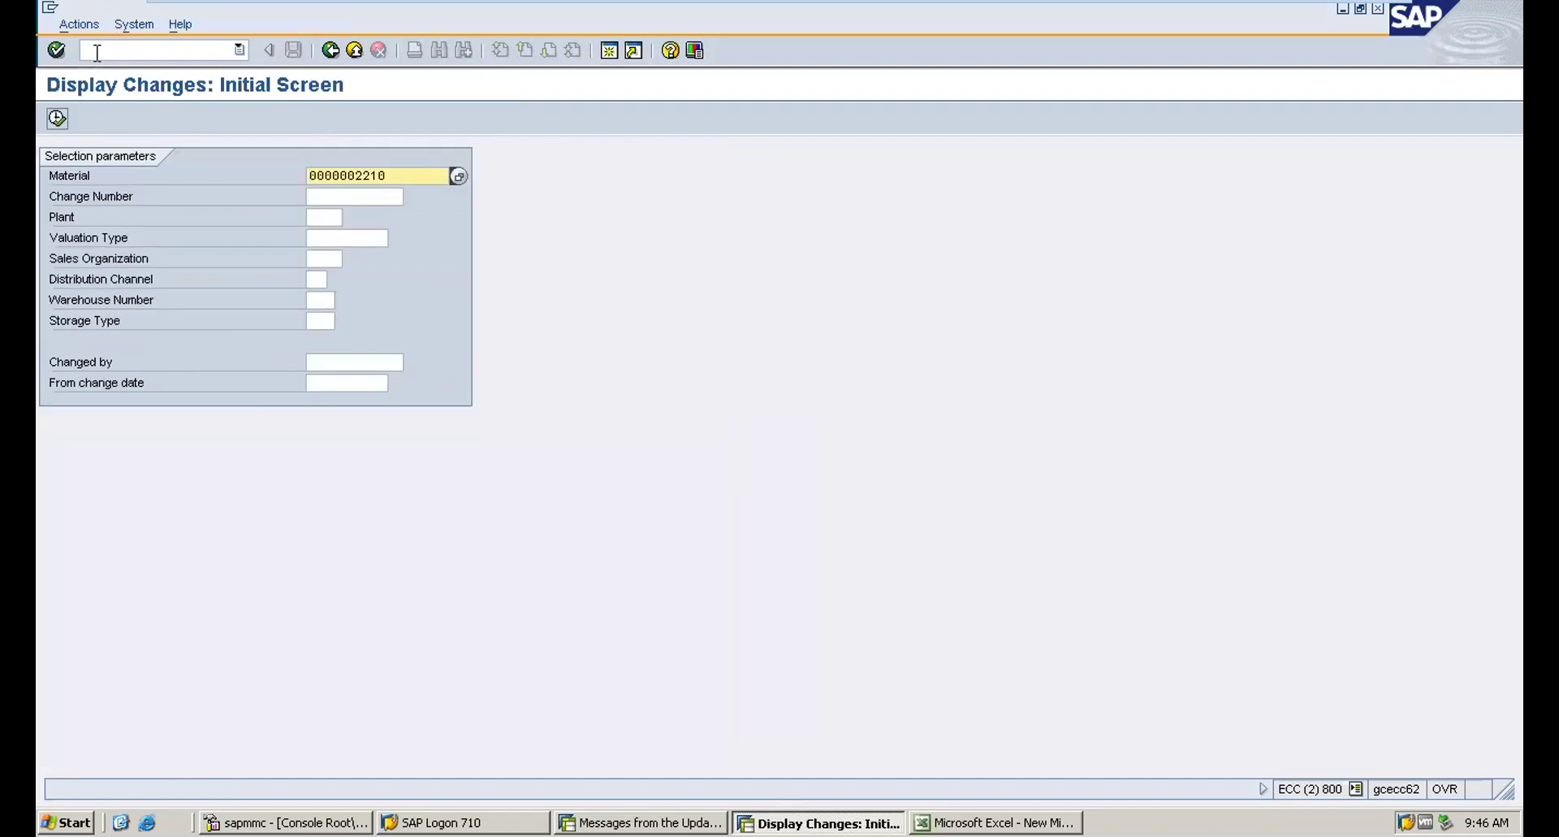
left_click(326, 217)
type("1000")
left_click(57, 119)
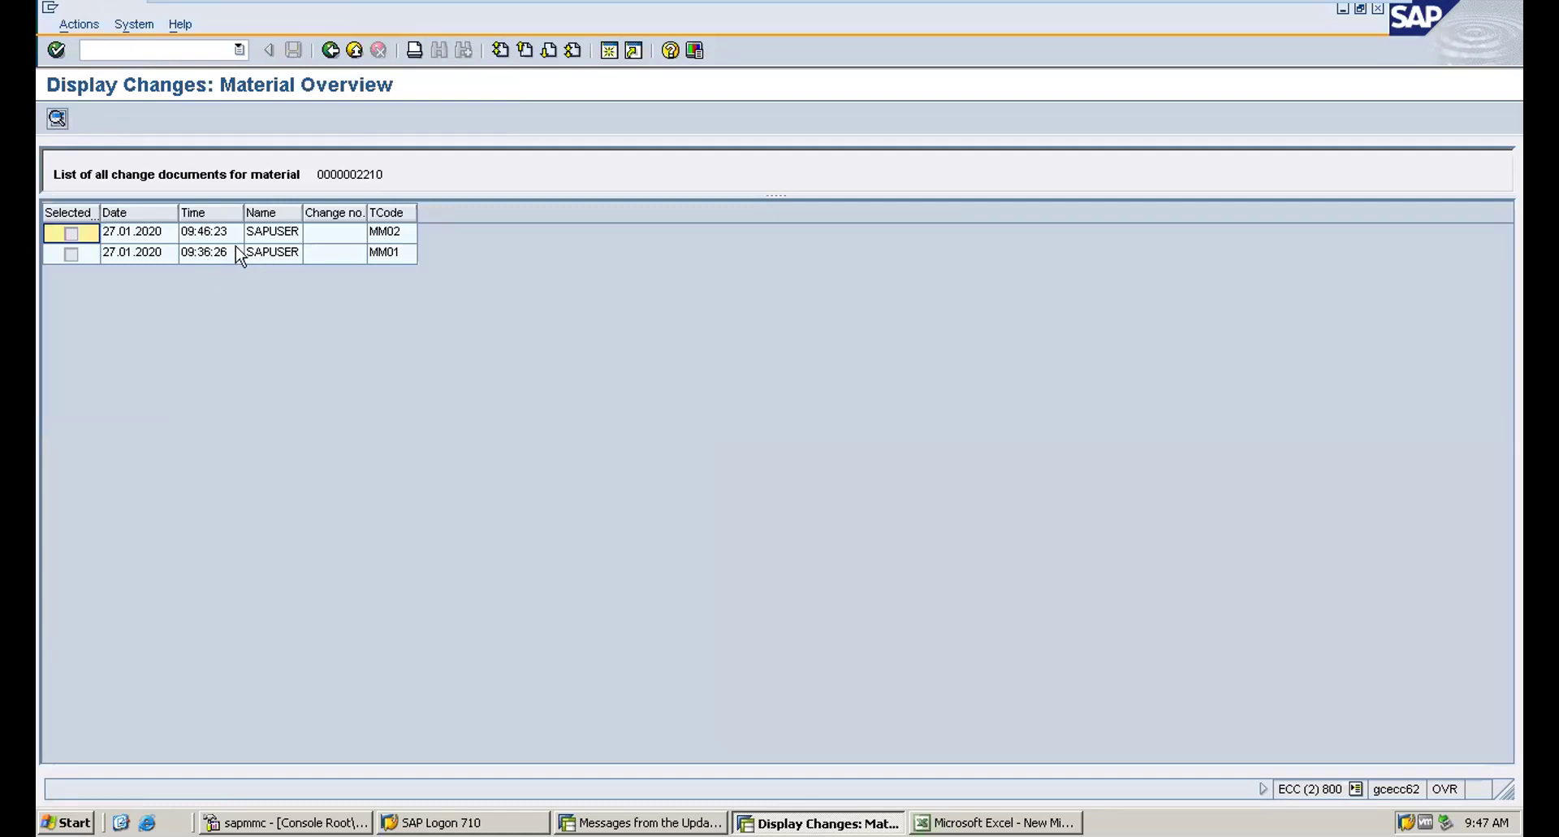
Step: Inspect the old and new purchasing group in the MM02 change document, compare both listed entries and return to the selection screen
double_click(213, 234)
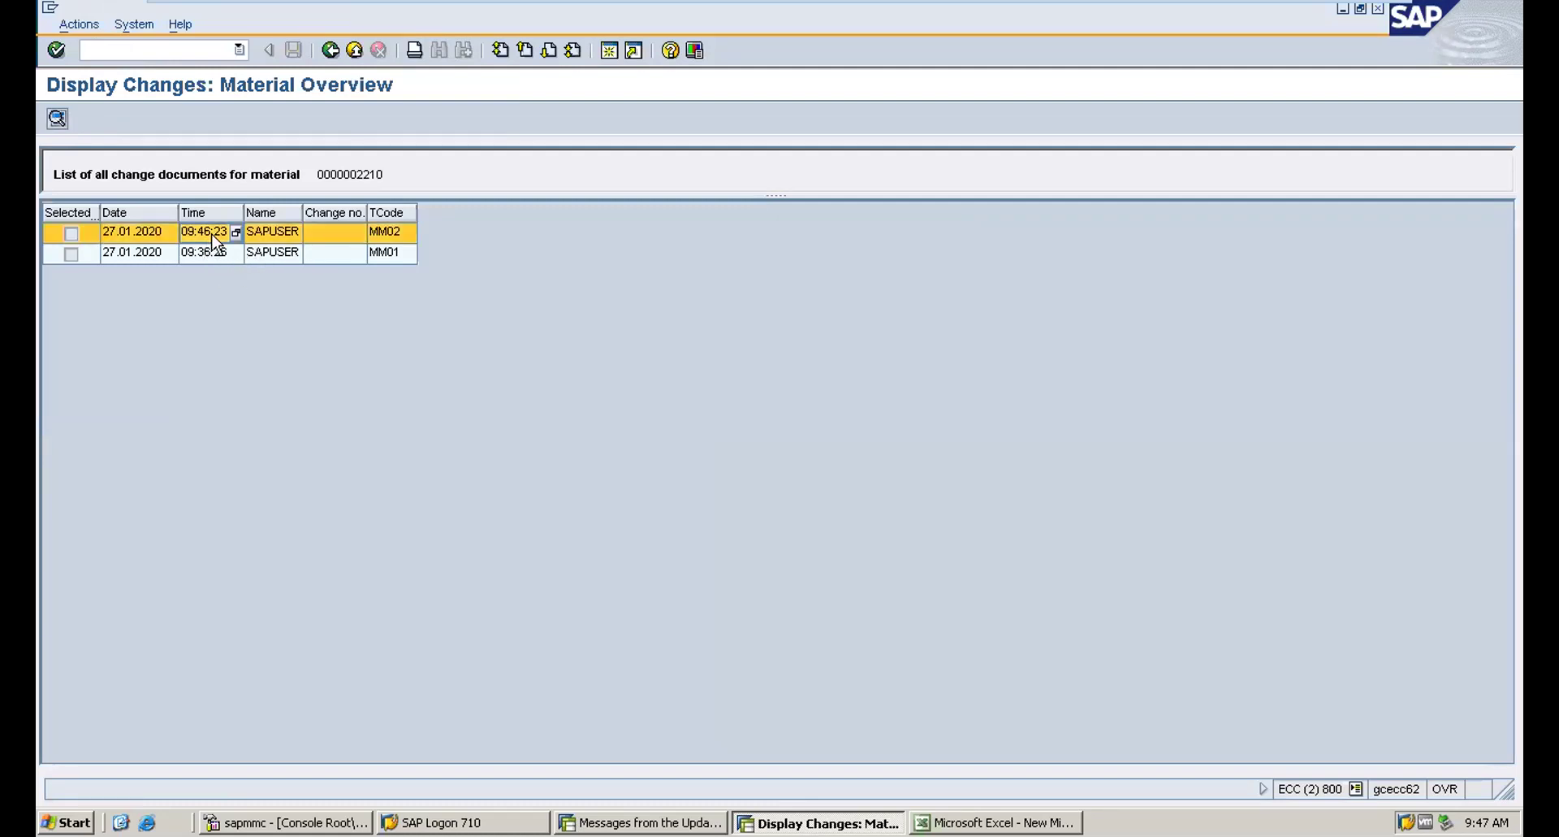
left_click(286, 258)
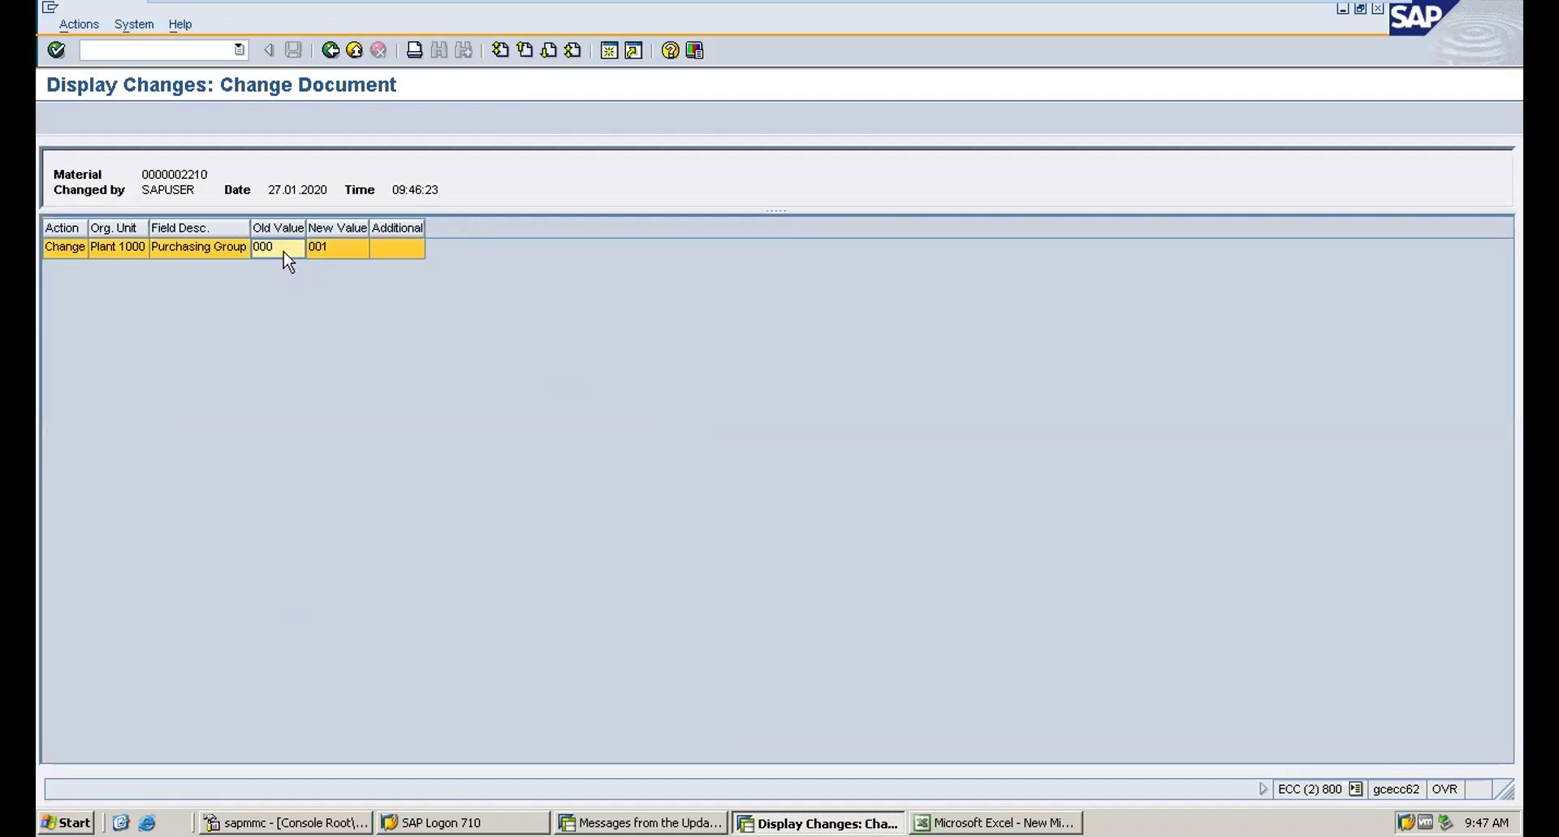
left_click(339, 258)
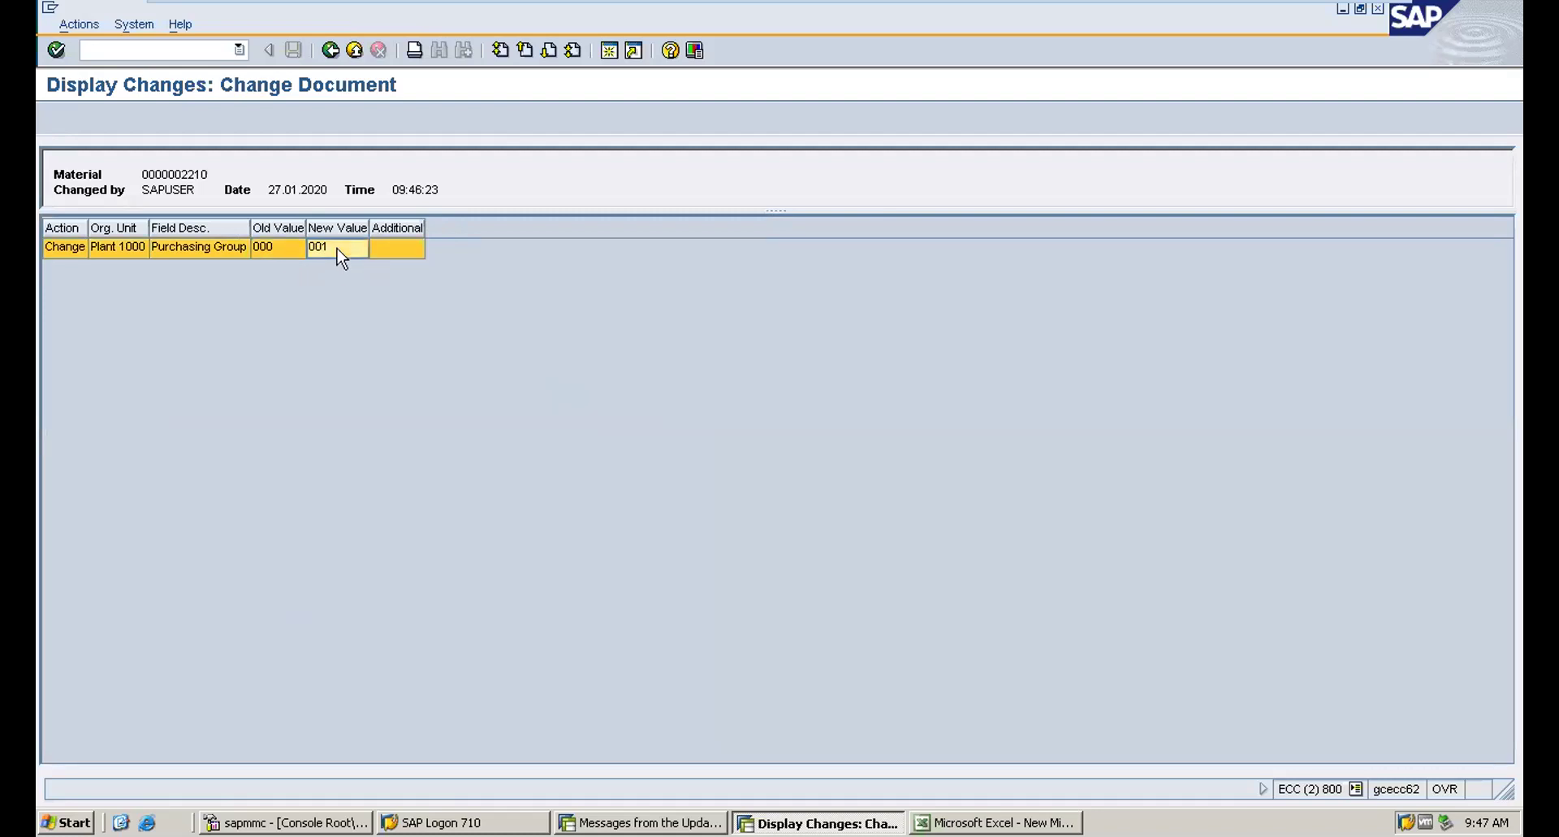
left_click(172, 253)
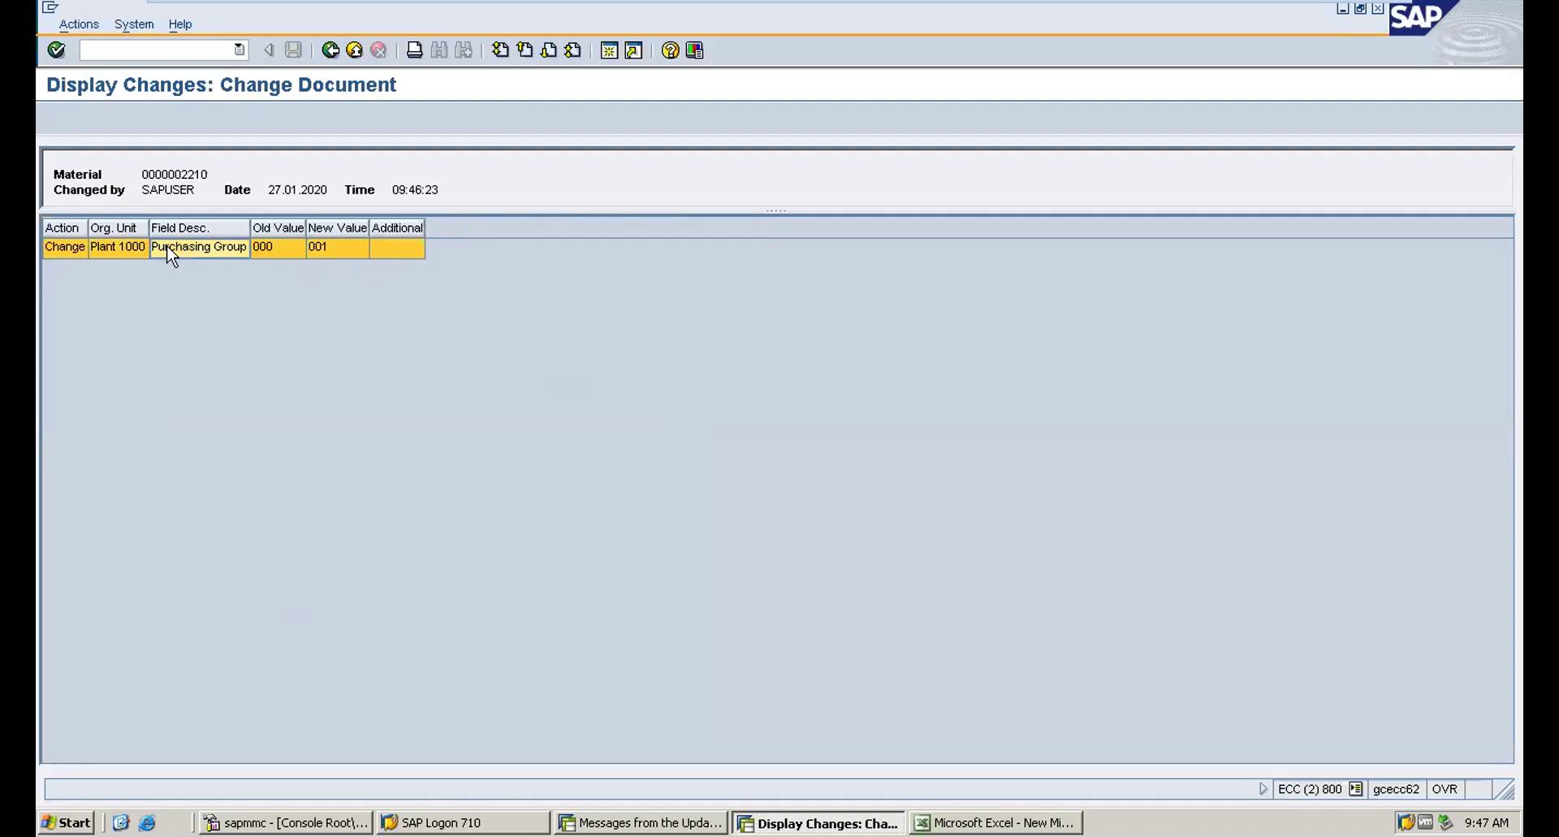
left_click(330, 50)
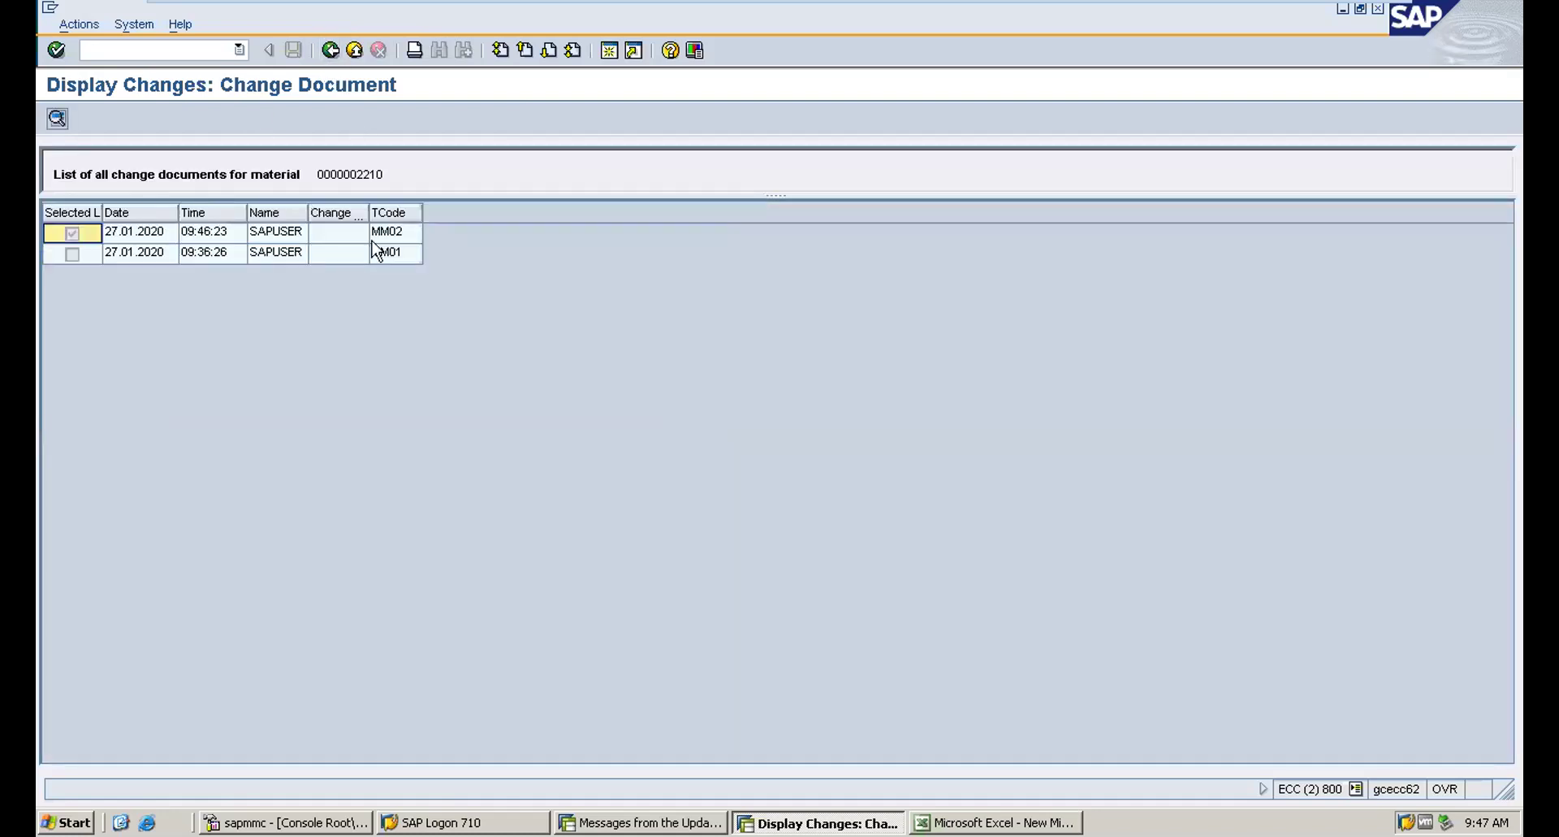
left_click(269, 233)
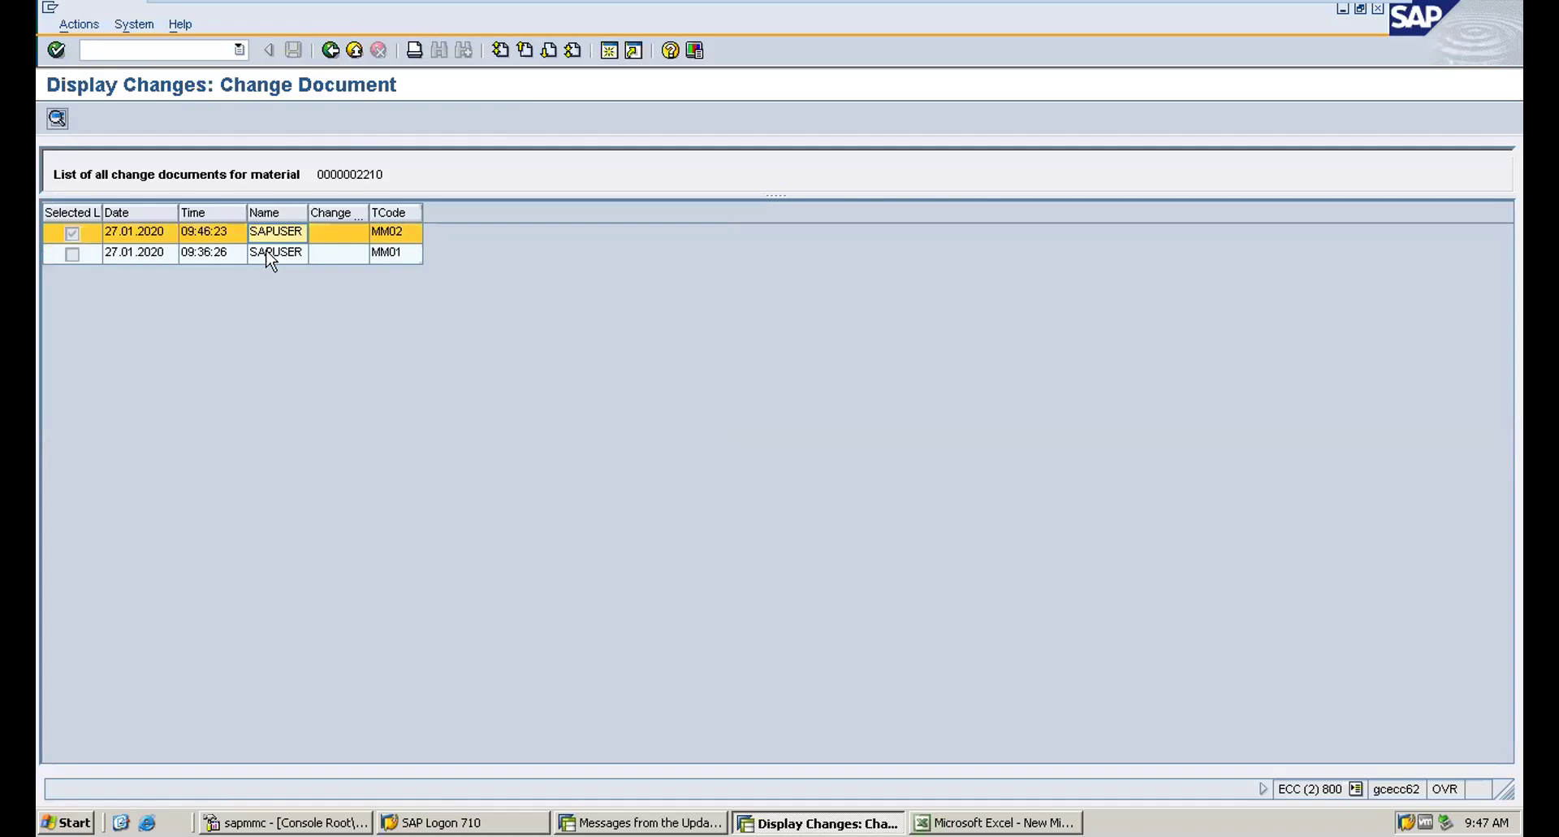
left_click(268, 254)
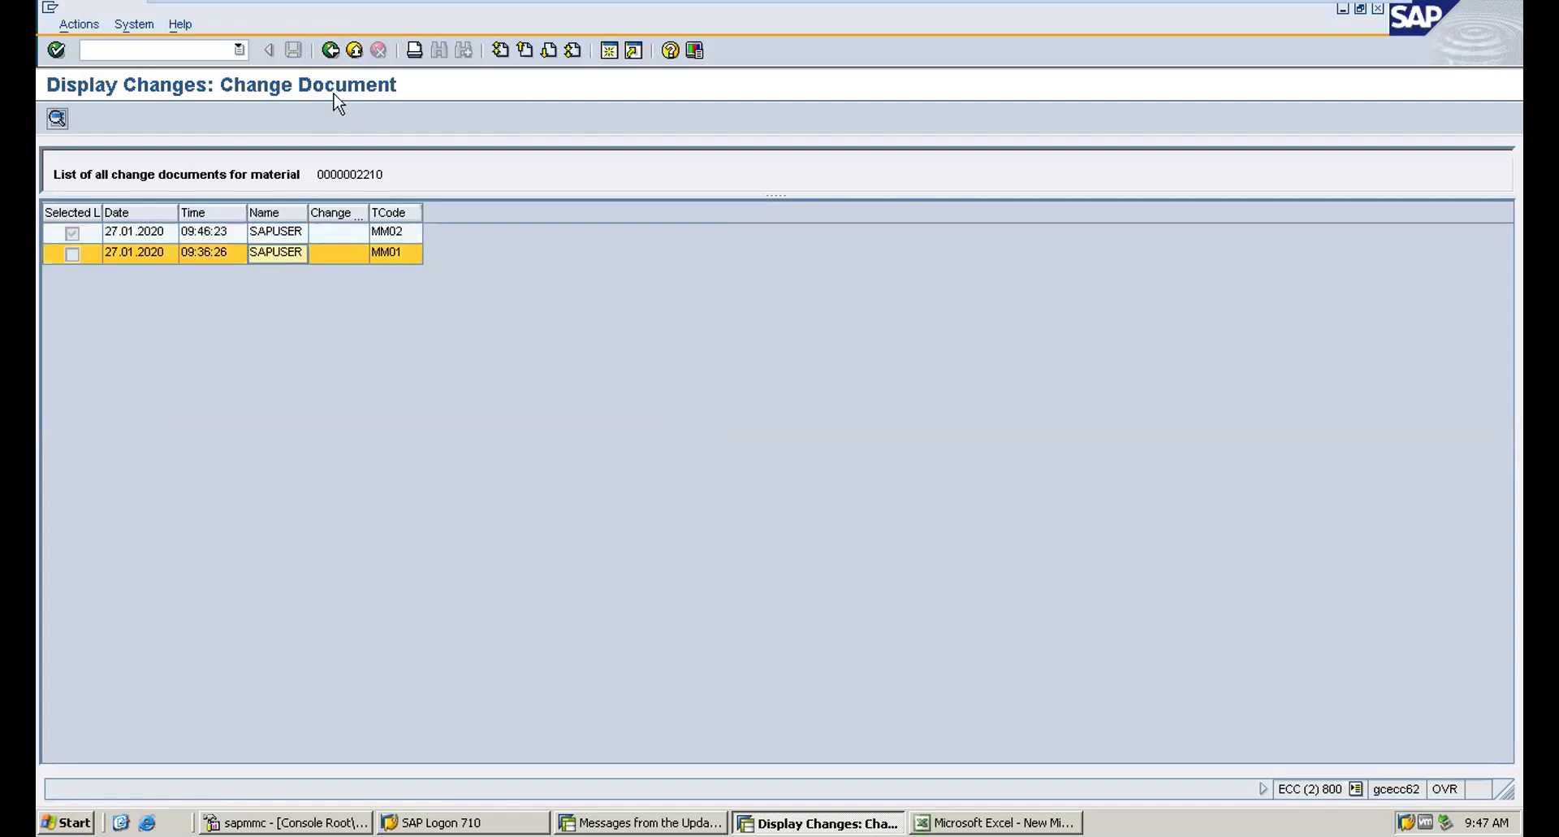
left_click(331, 50)
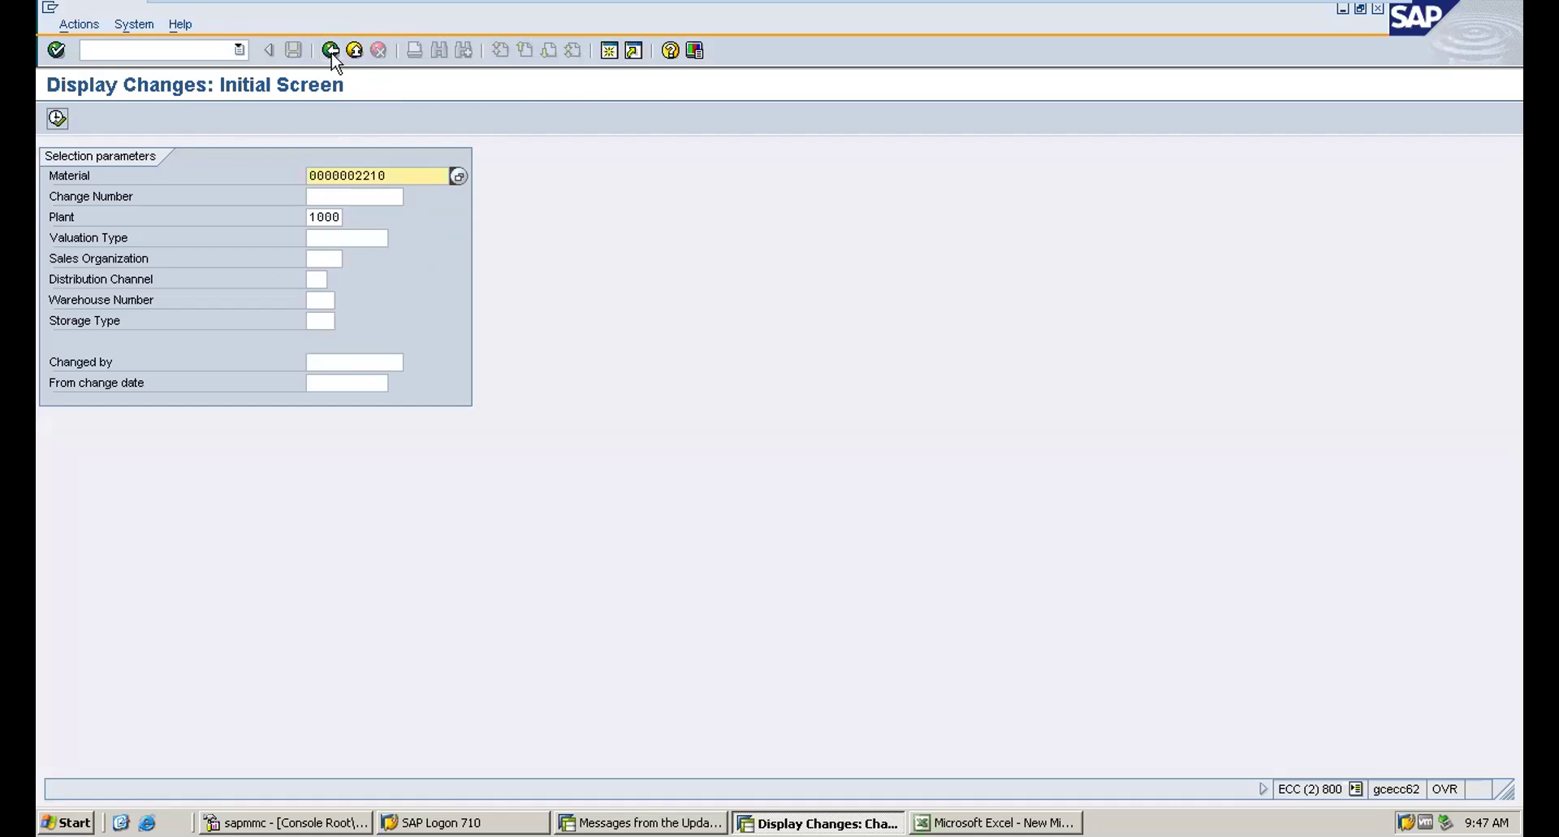
Step: Start transaction MASS and review the available object types, including purchase orders, contracts and purchasing info records
left_click(138, 50)
type("/nmass")
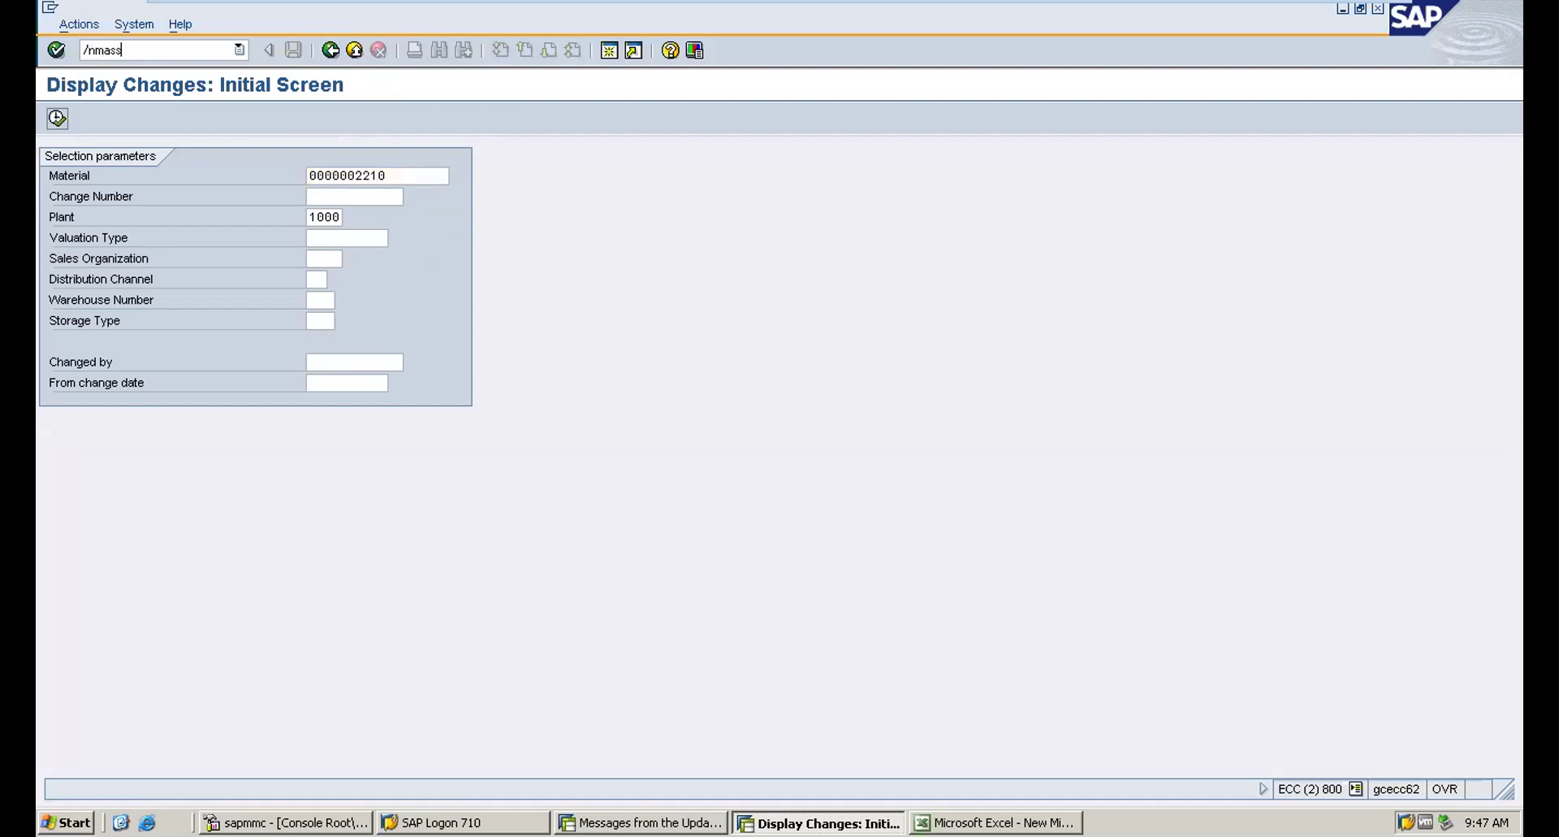
key("Return")
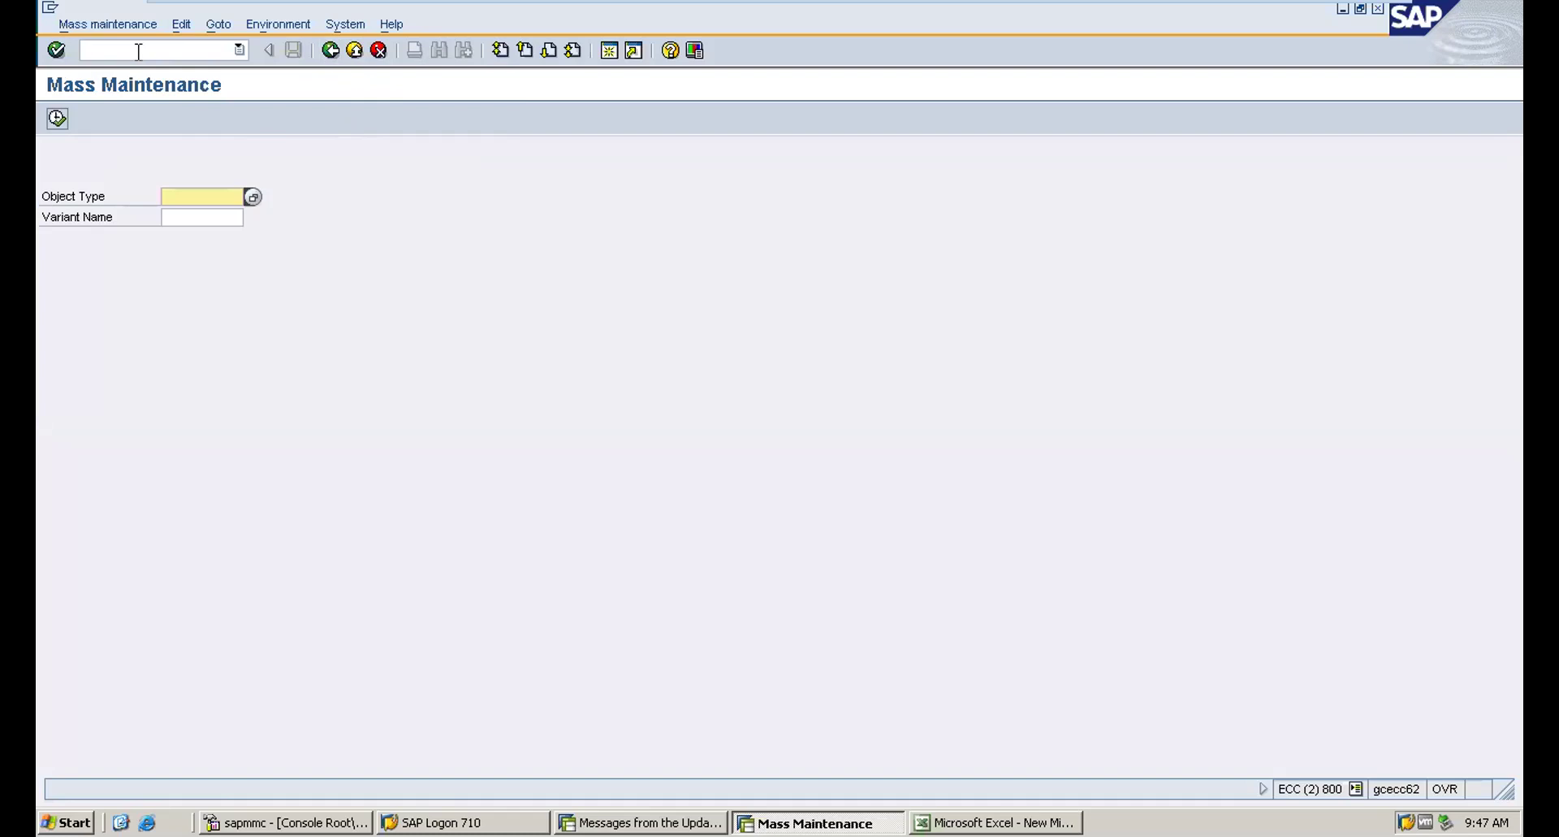
left_click(252, 197)
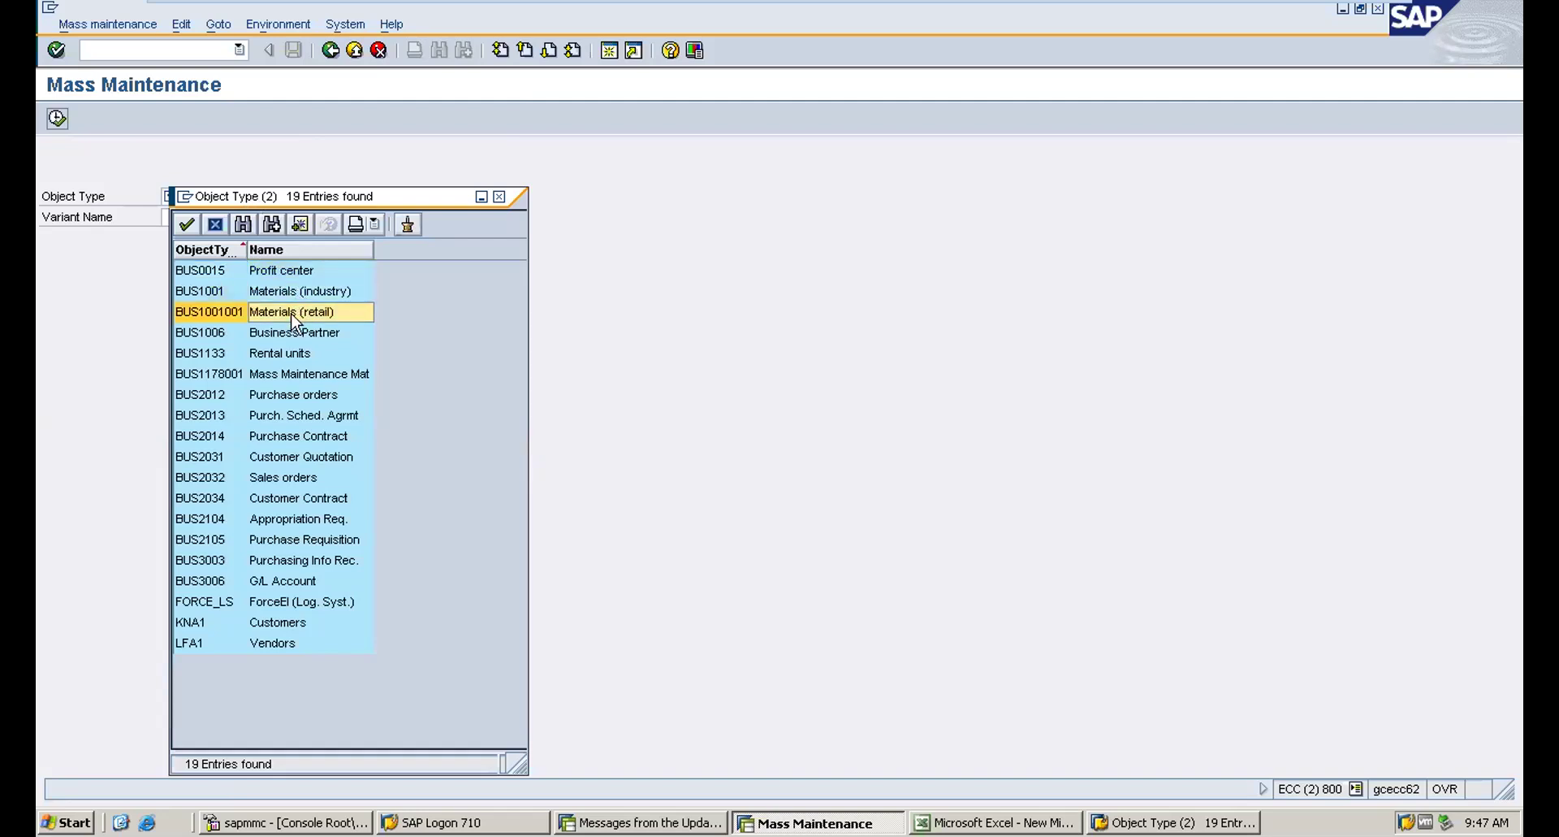
left_click(294, 396)
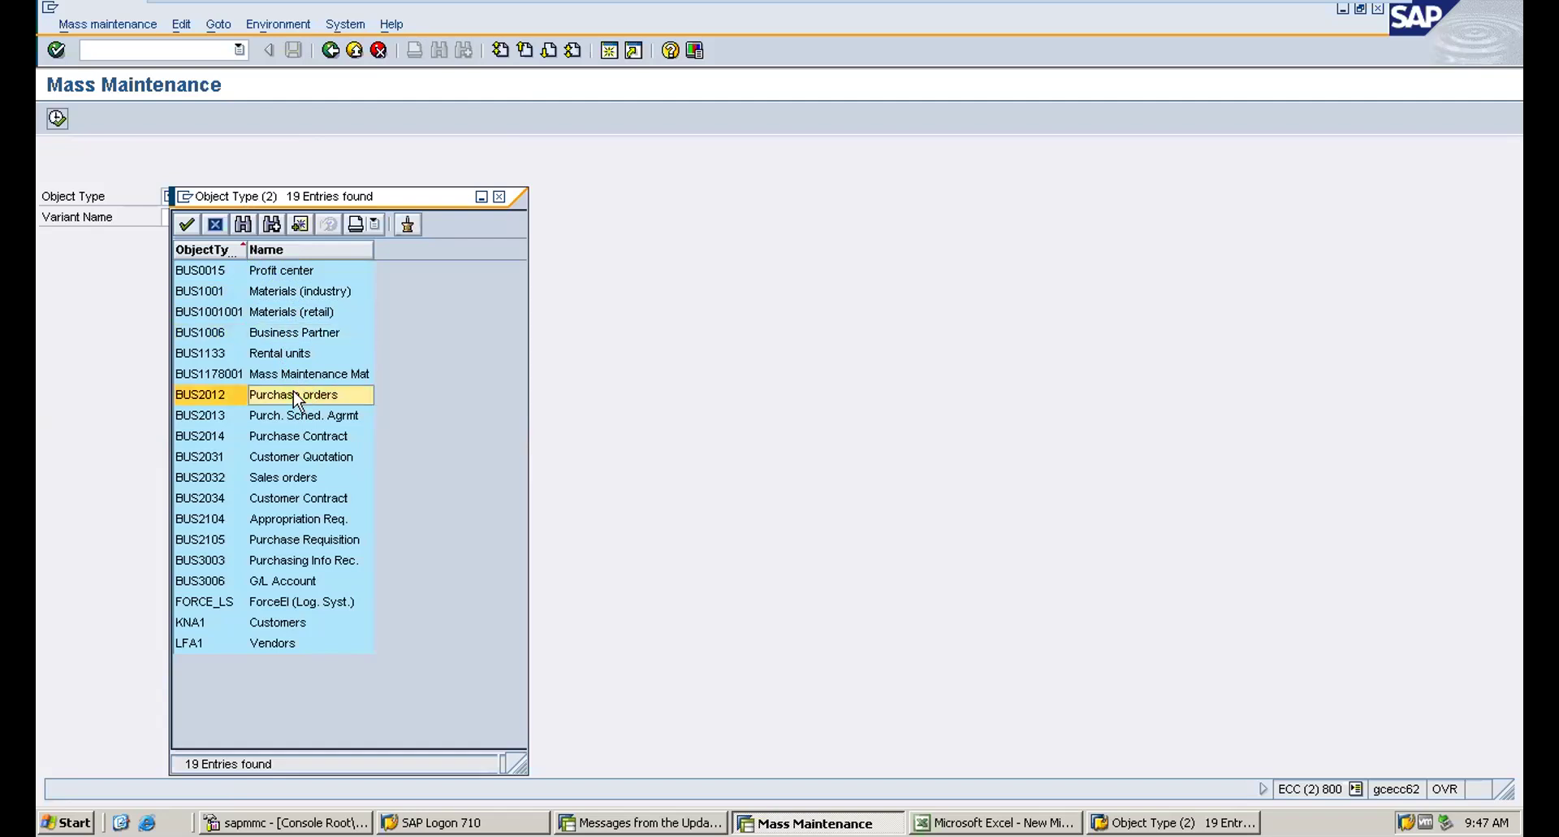
left_click(308, 440)
left_click(281, 498)
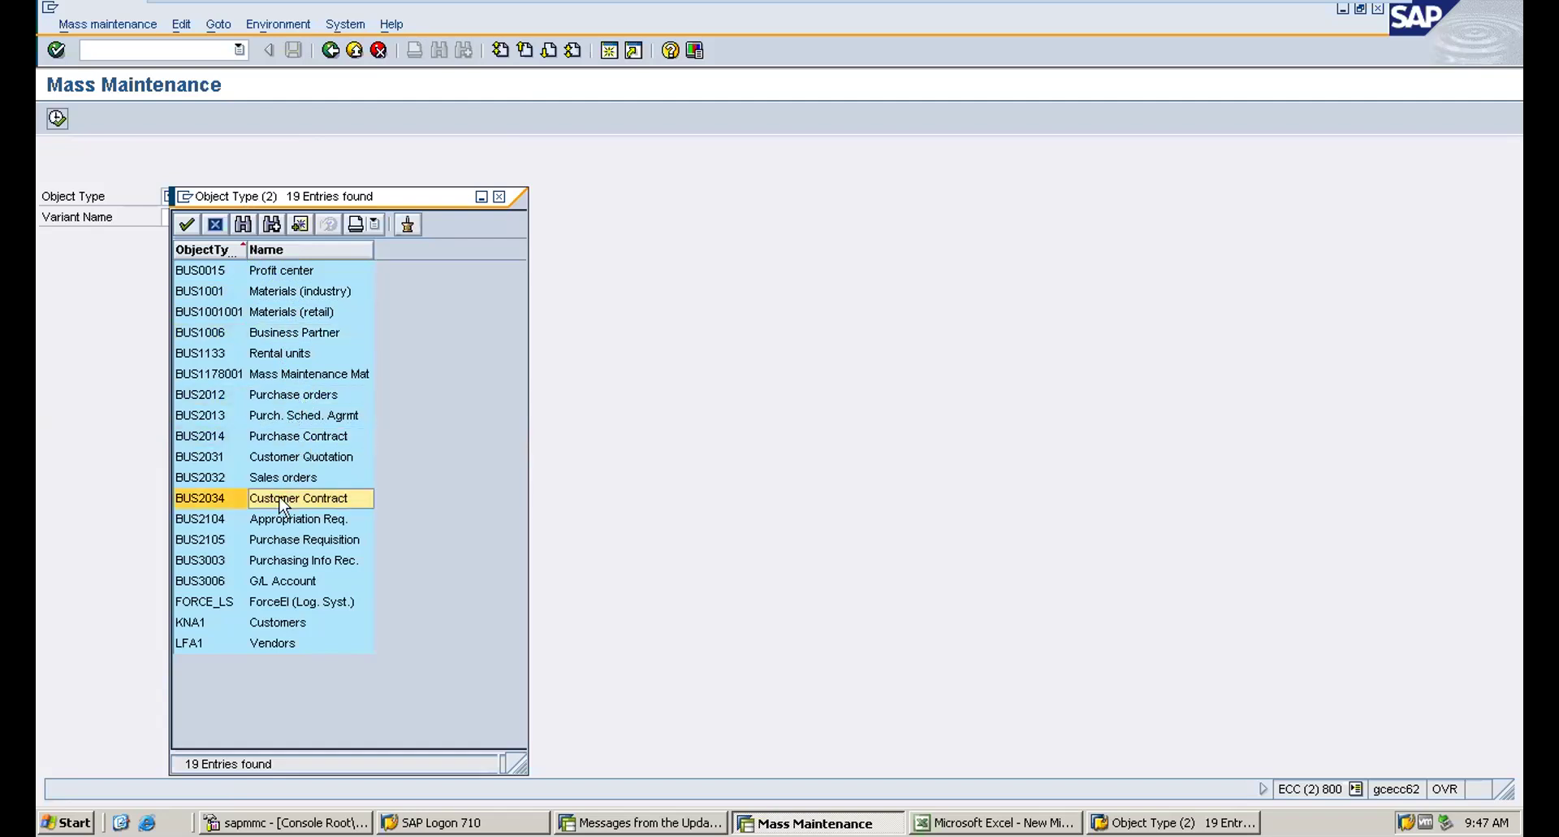
left_click(309, 560)
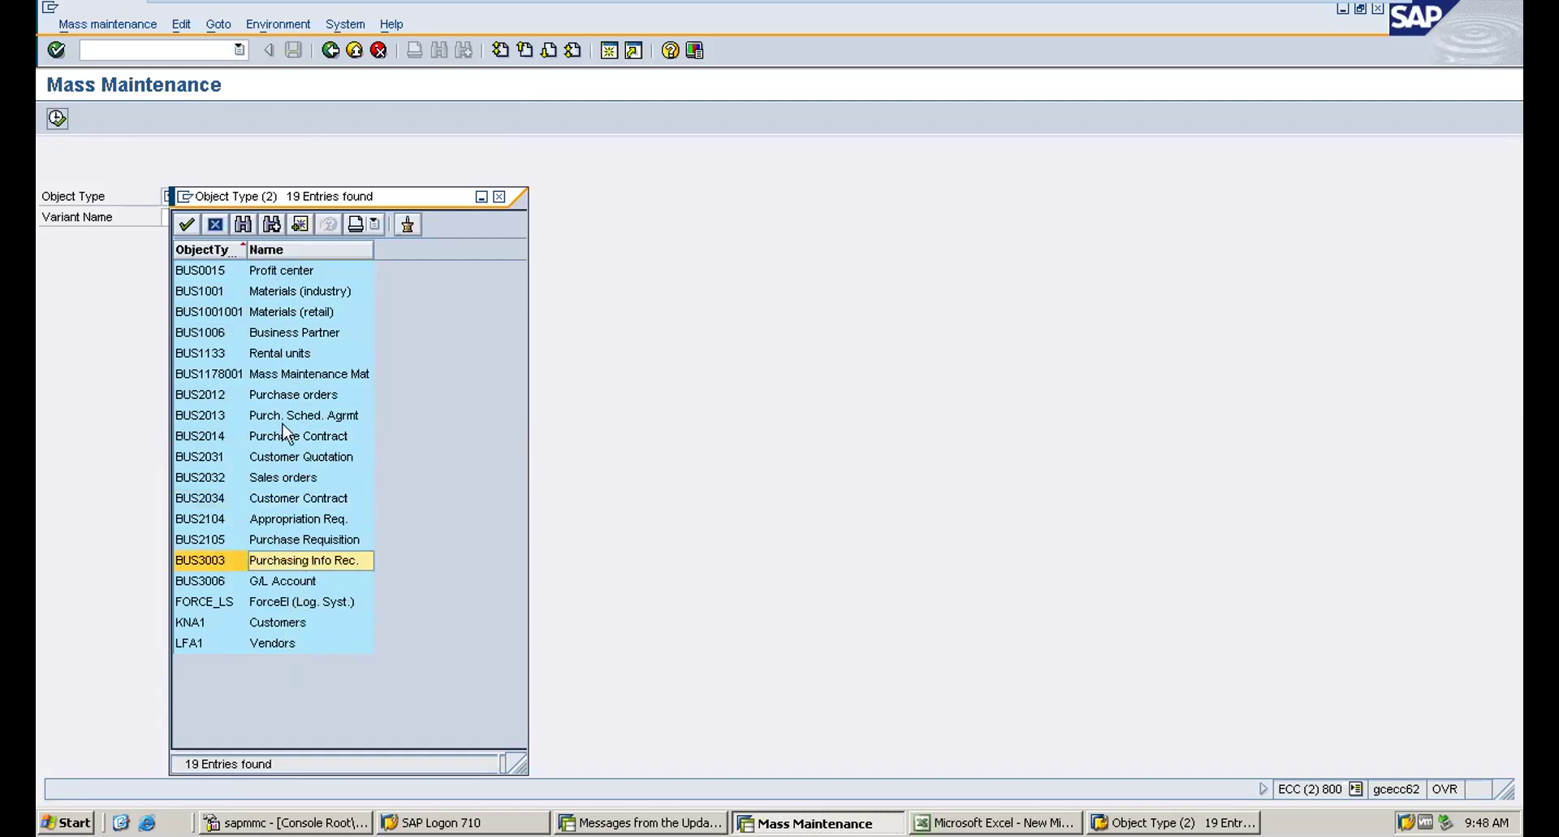
Step: Choose object type BUS1006 (Business Partner) and display its tables for mass maintenance
double_click(286, 332)
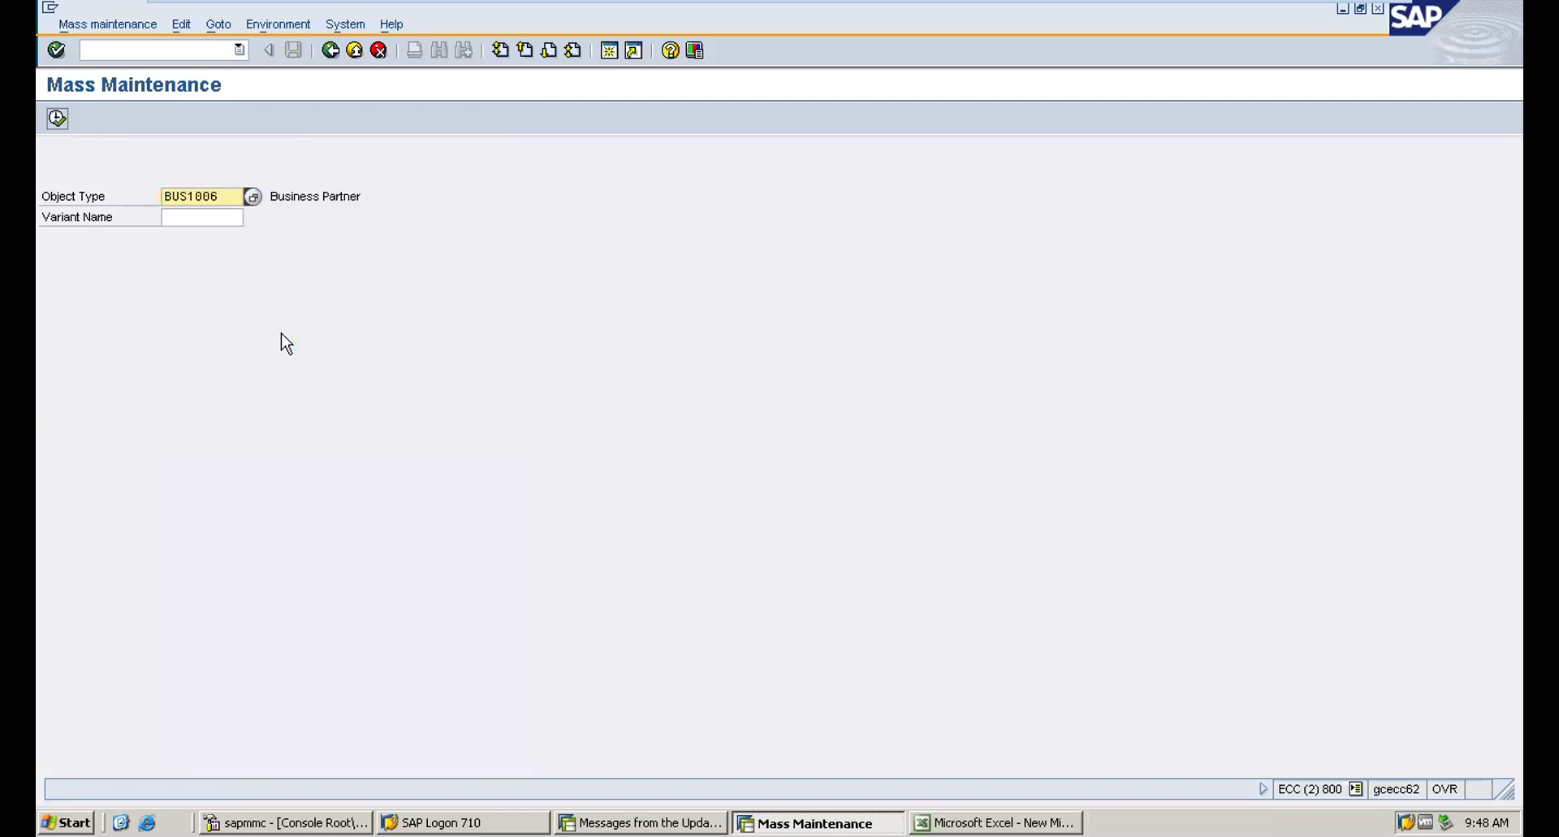
left_click(57, 118)
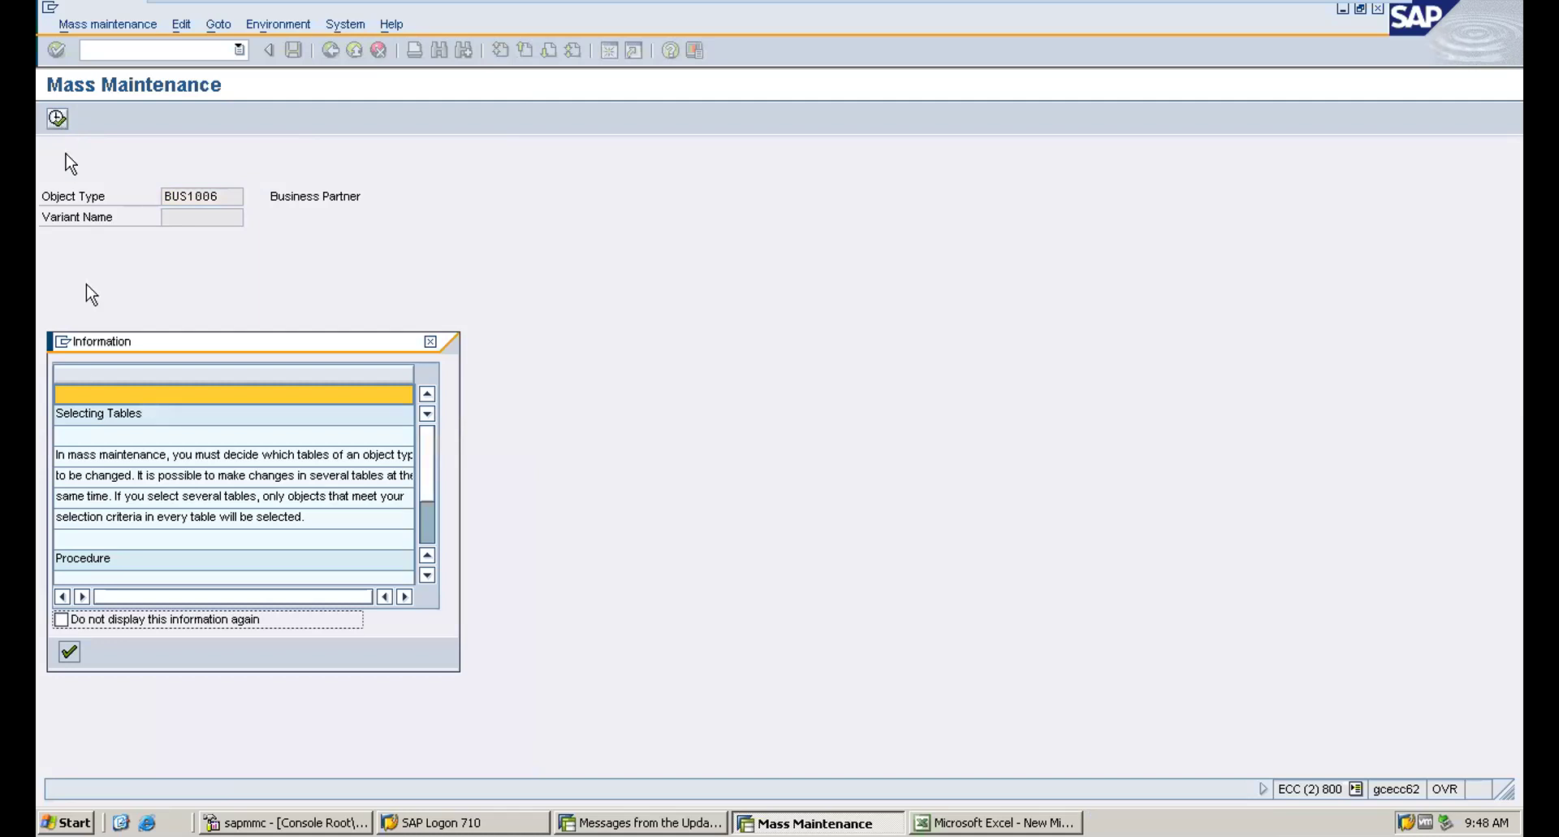
left_click(69, 652)
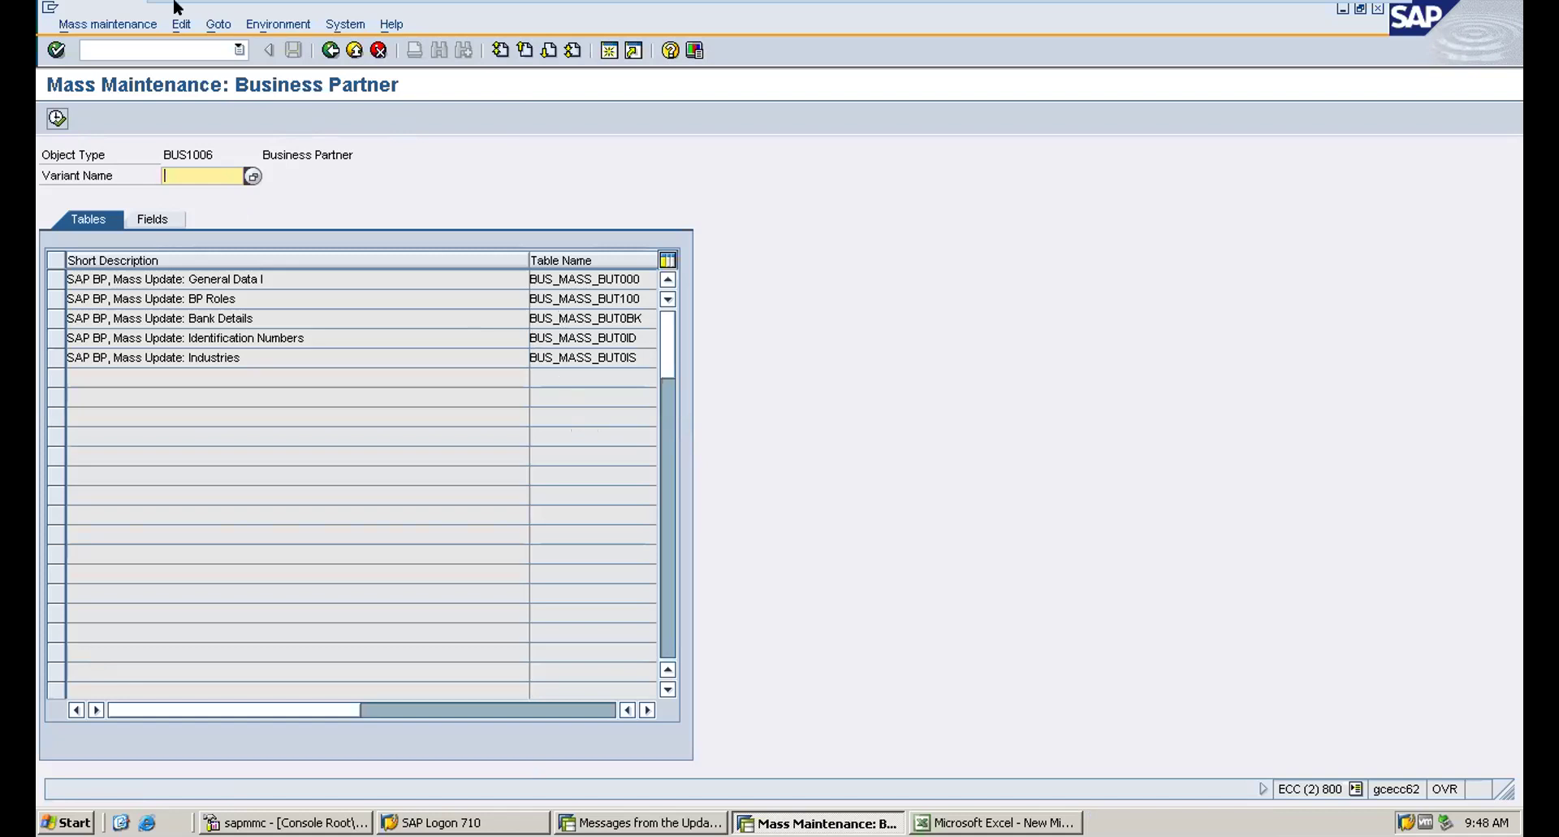
Step: Restart transaction MASS with object type LFA1 (Vendors) and display its mass maintenance tables
left_click(118, 50)
type("/nmass")
key("Return")
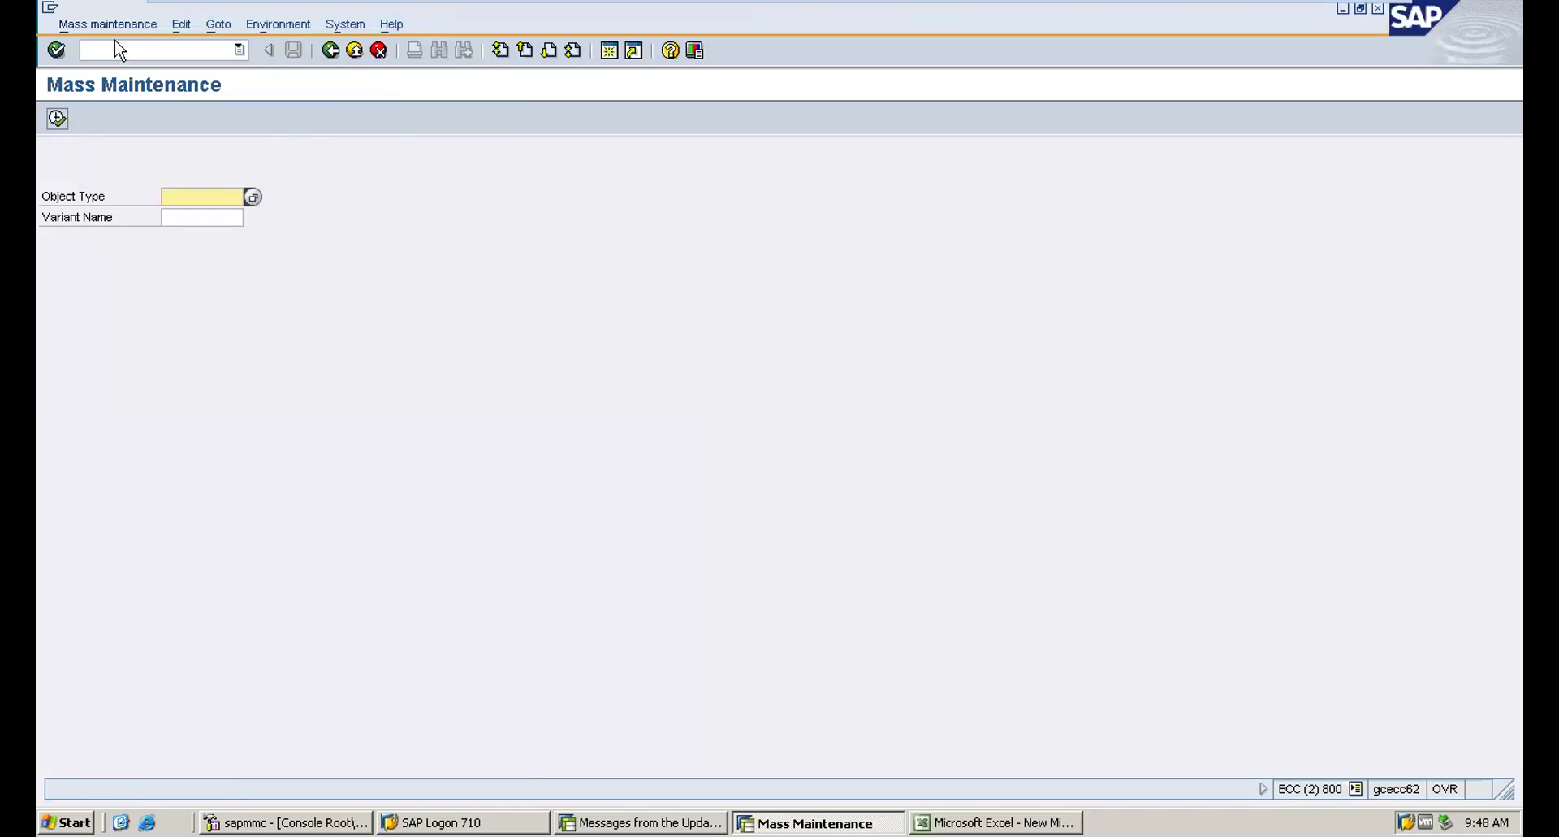
left_click(253, 197)
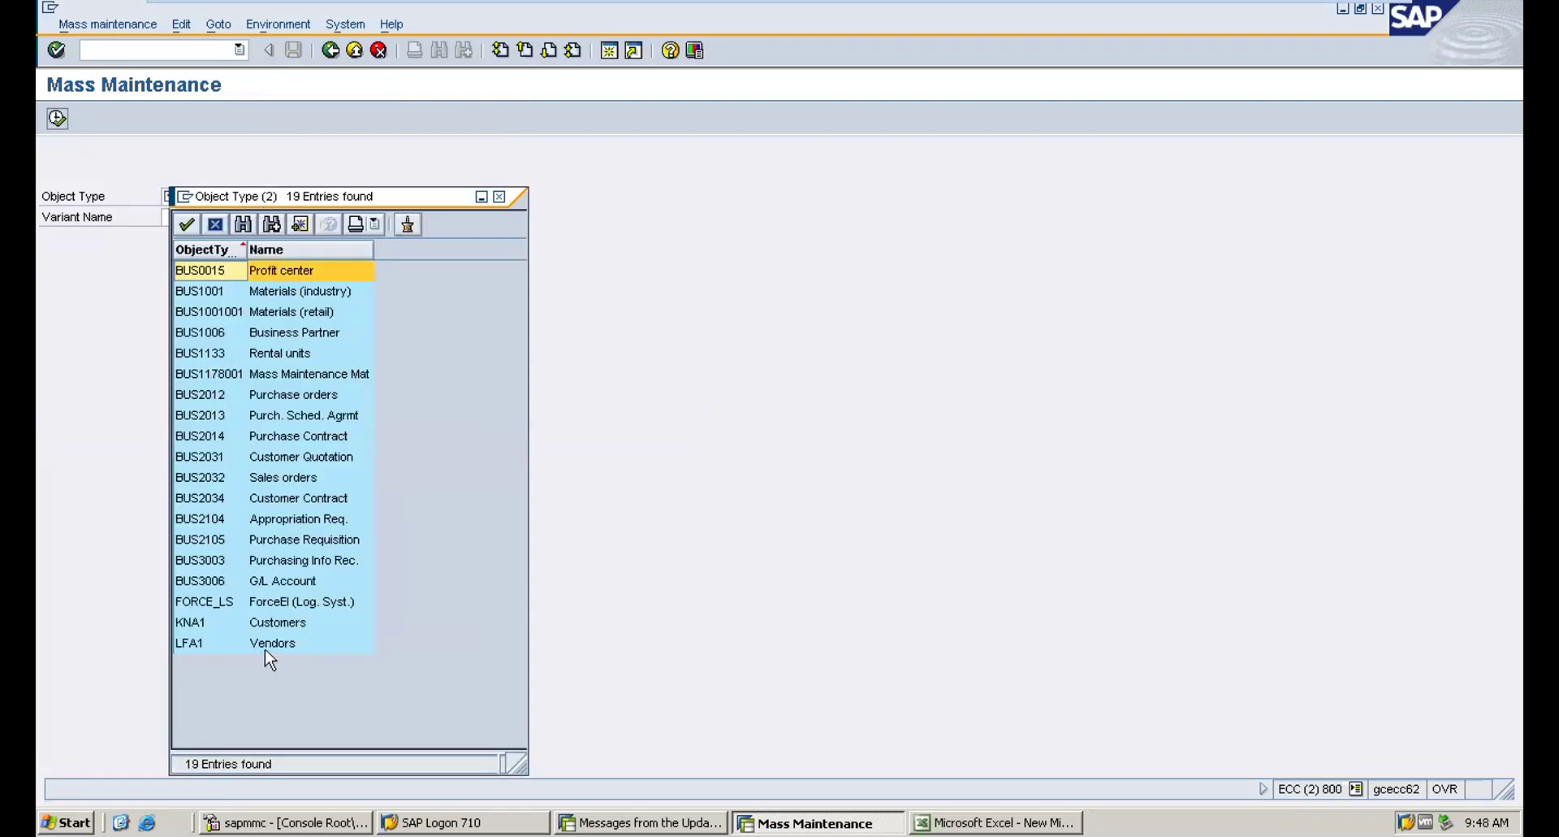
double_click(218, 643)
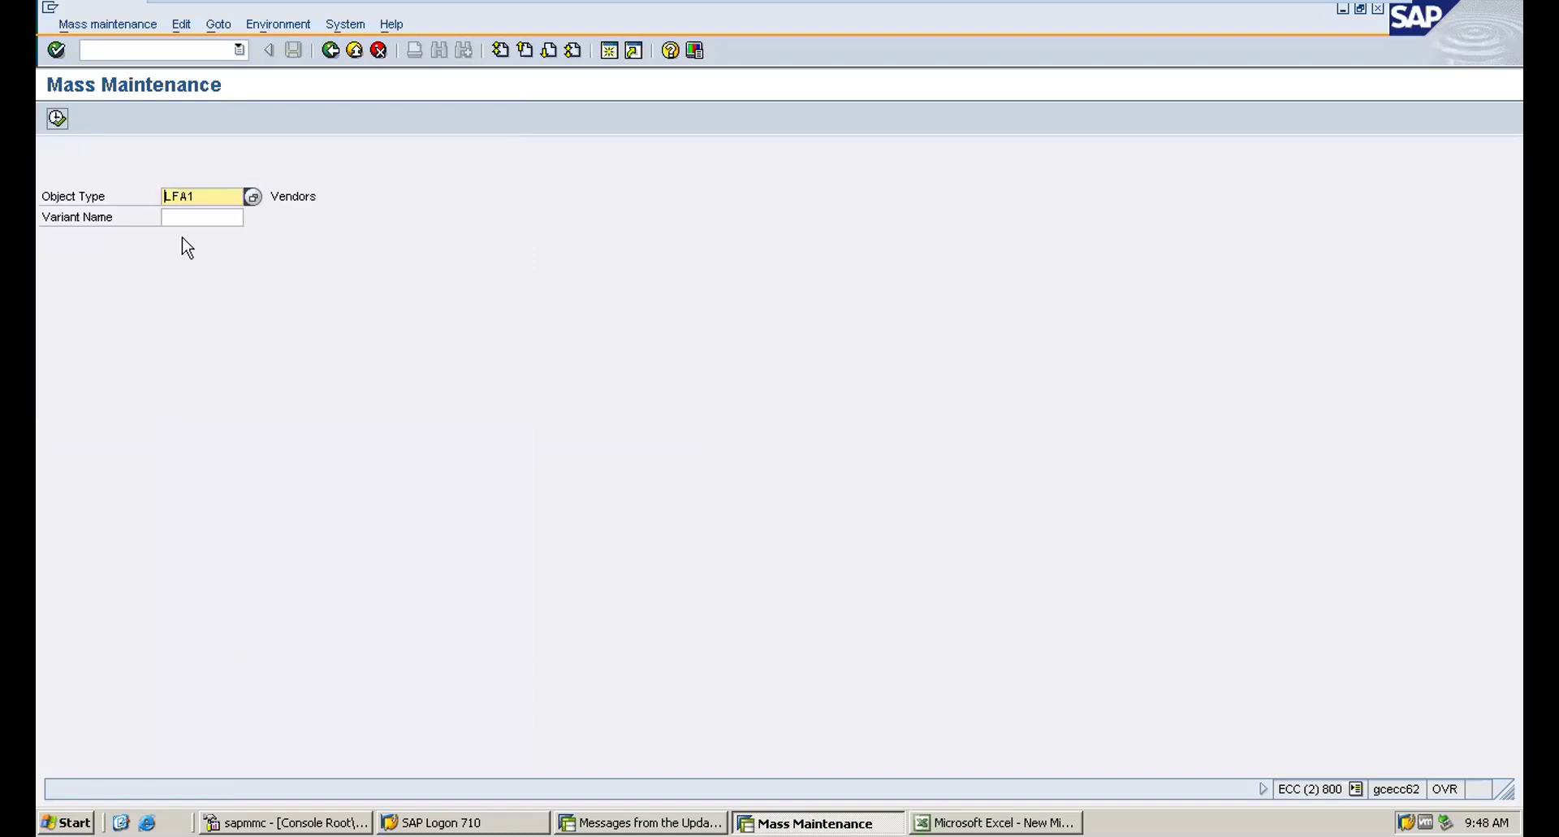
left_click(57, 122)
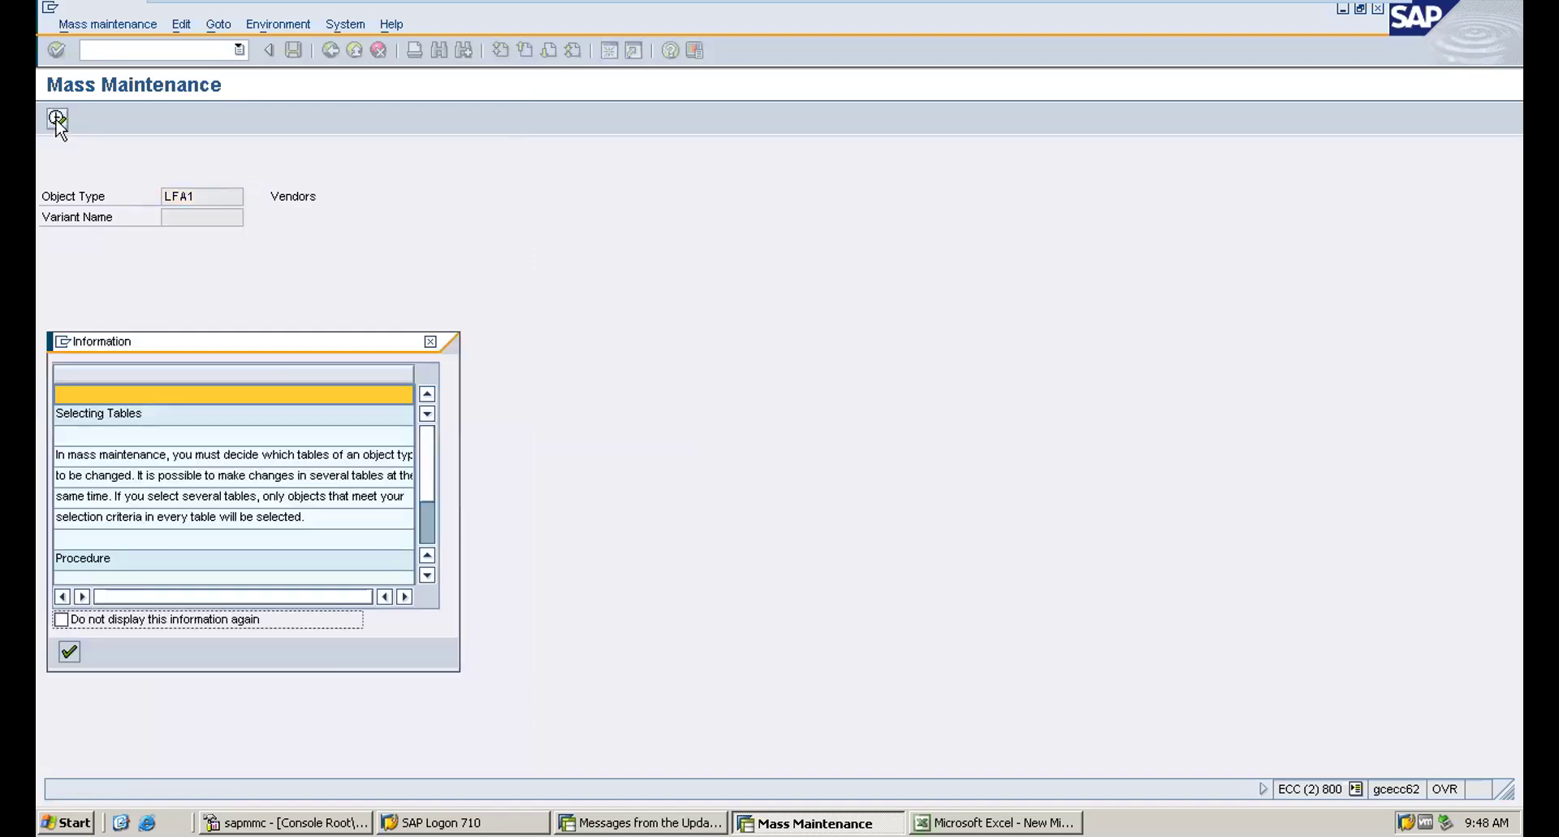
left_click(70, 652)
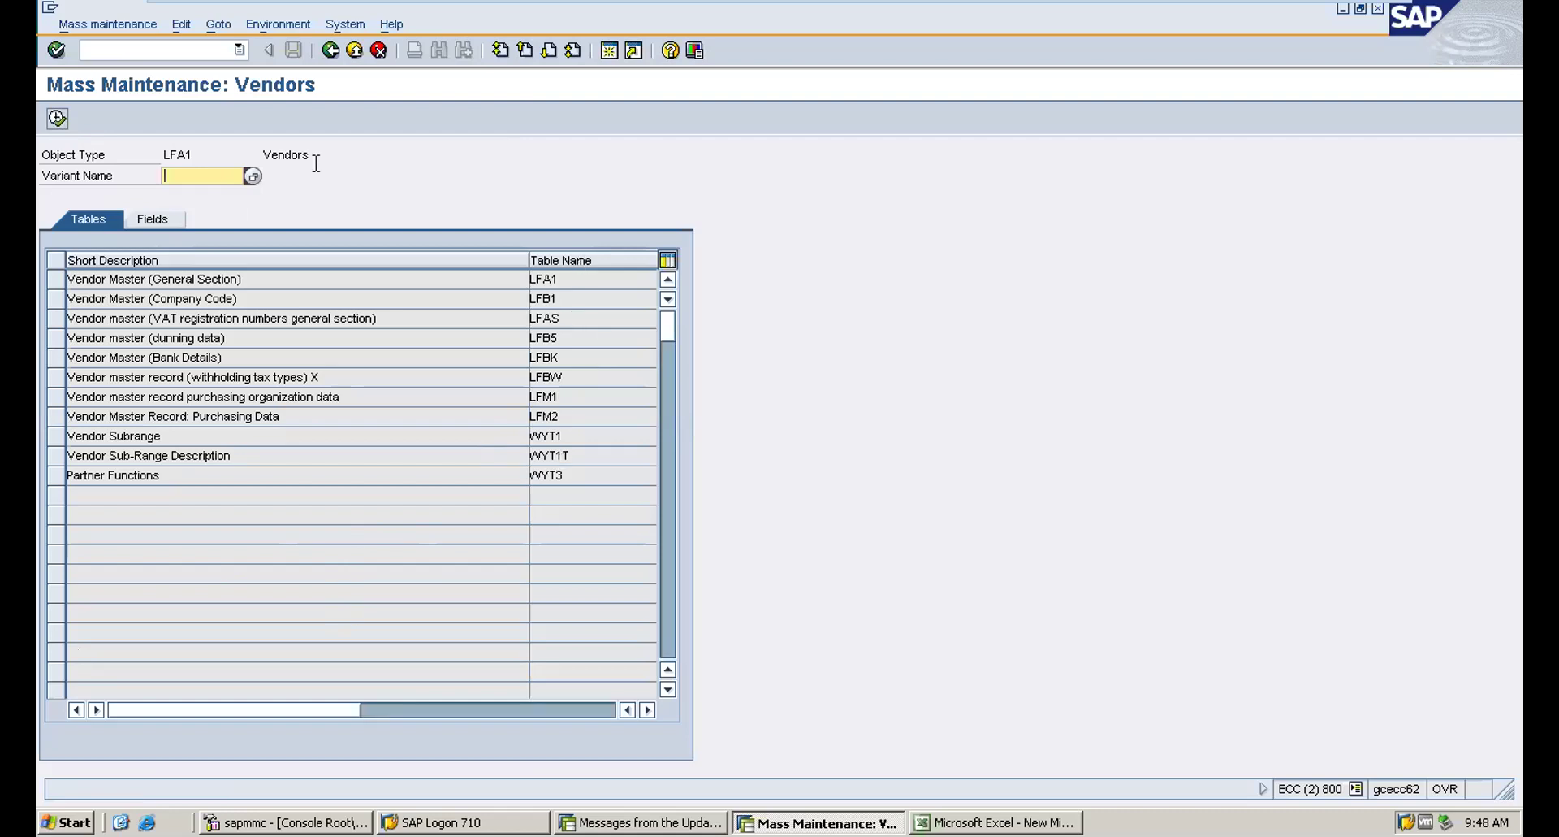
Step: Restart transaction MASS, list the object types again and switch to the Excel workbook
left_click(102, 46)
type("/nmass")
key("Return")
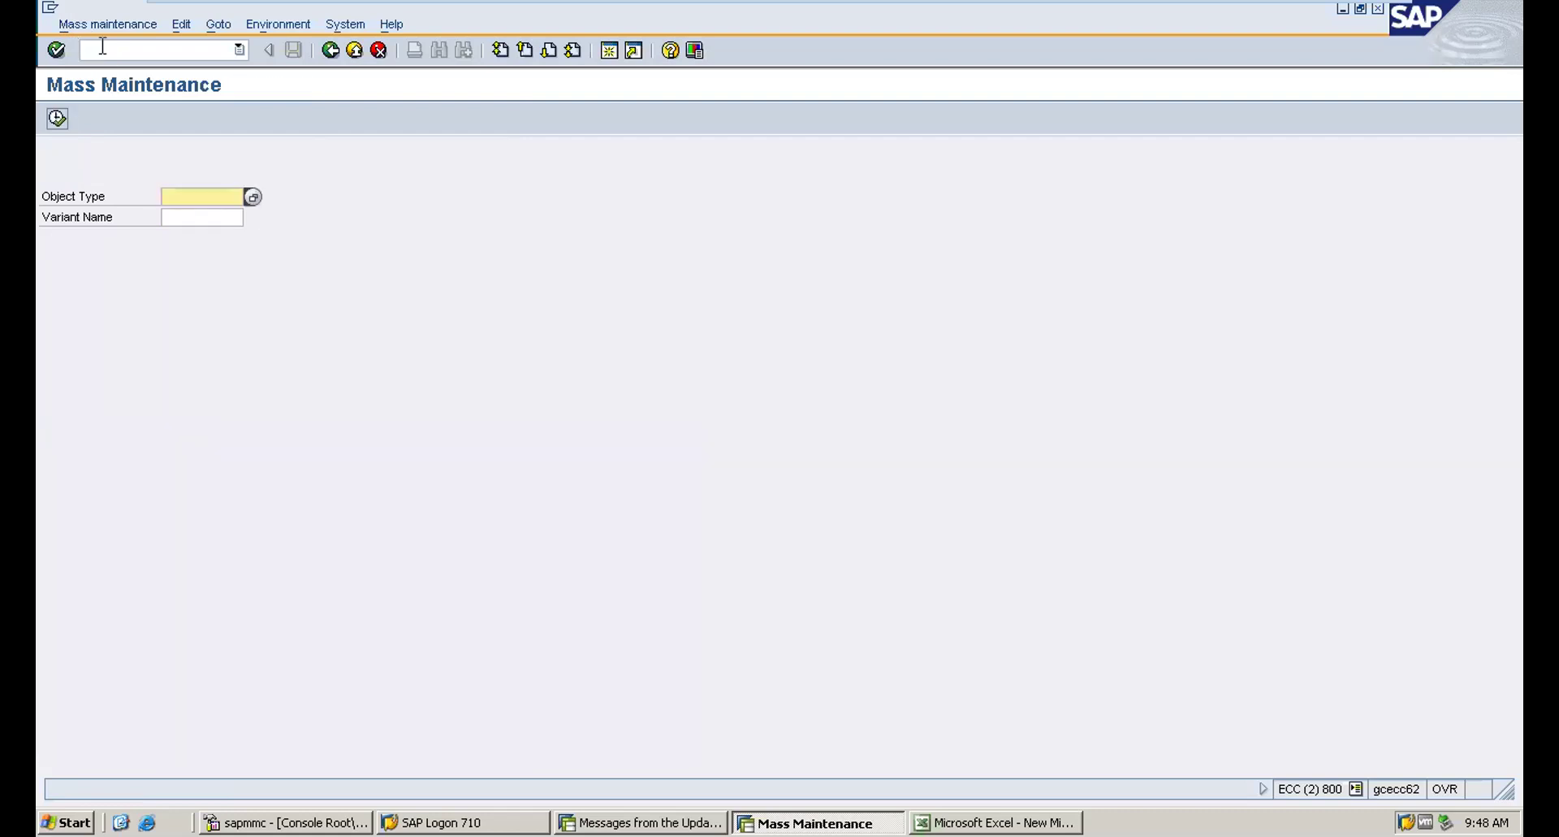
left_click(250, 196)
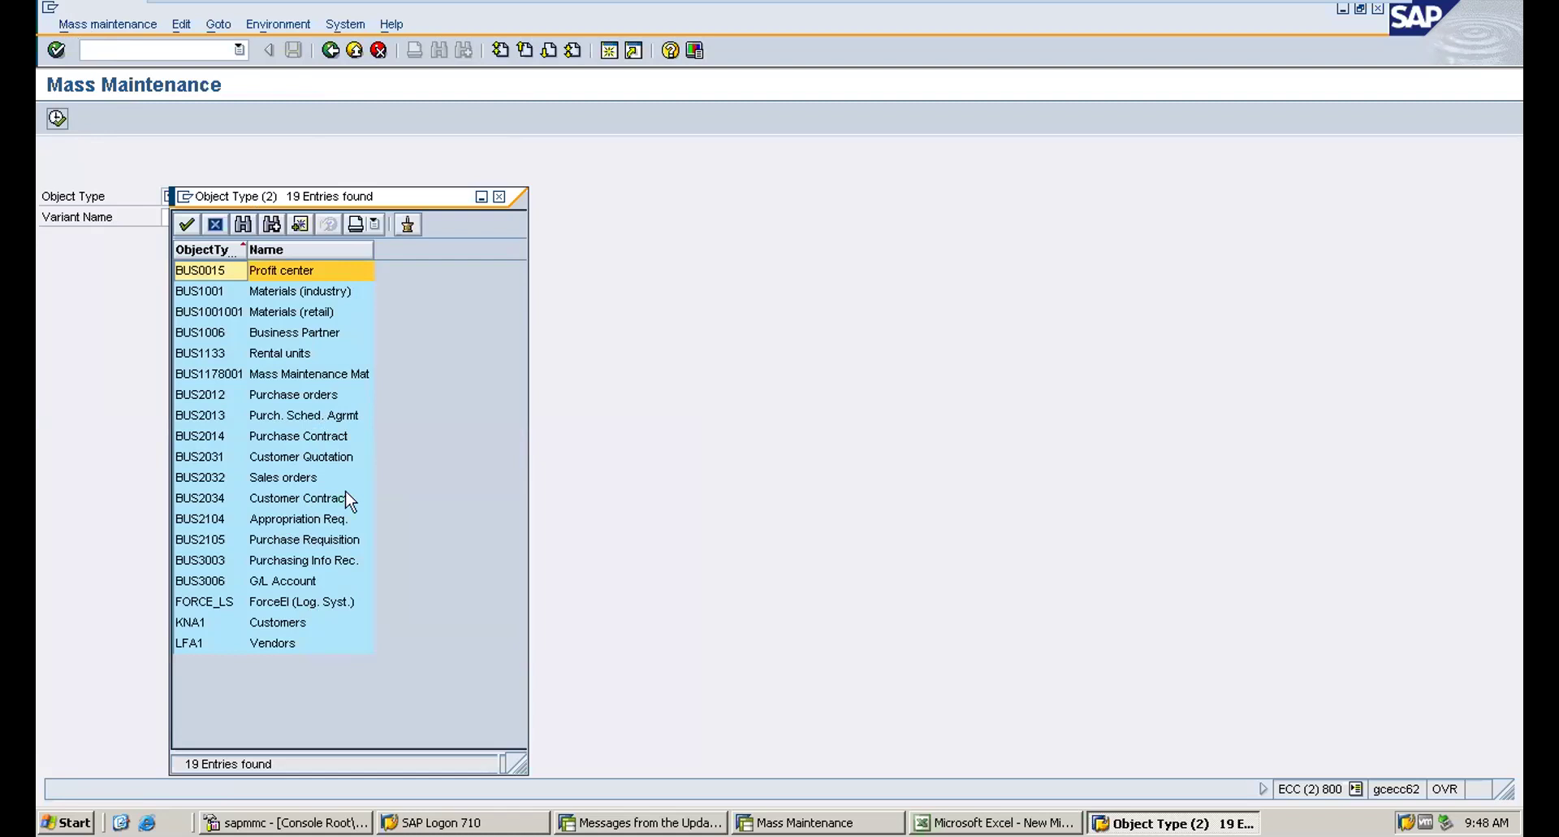
left_click(1019, 828)
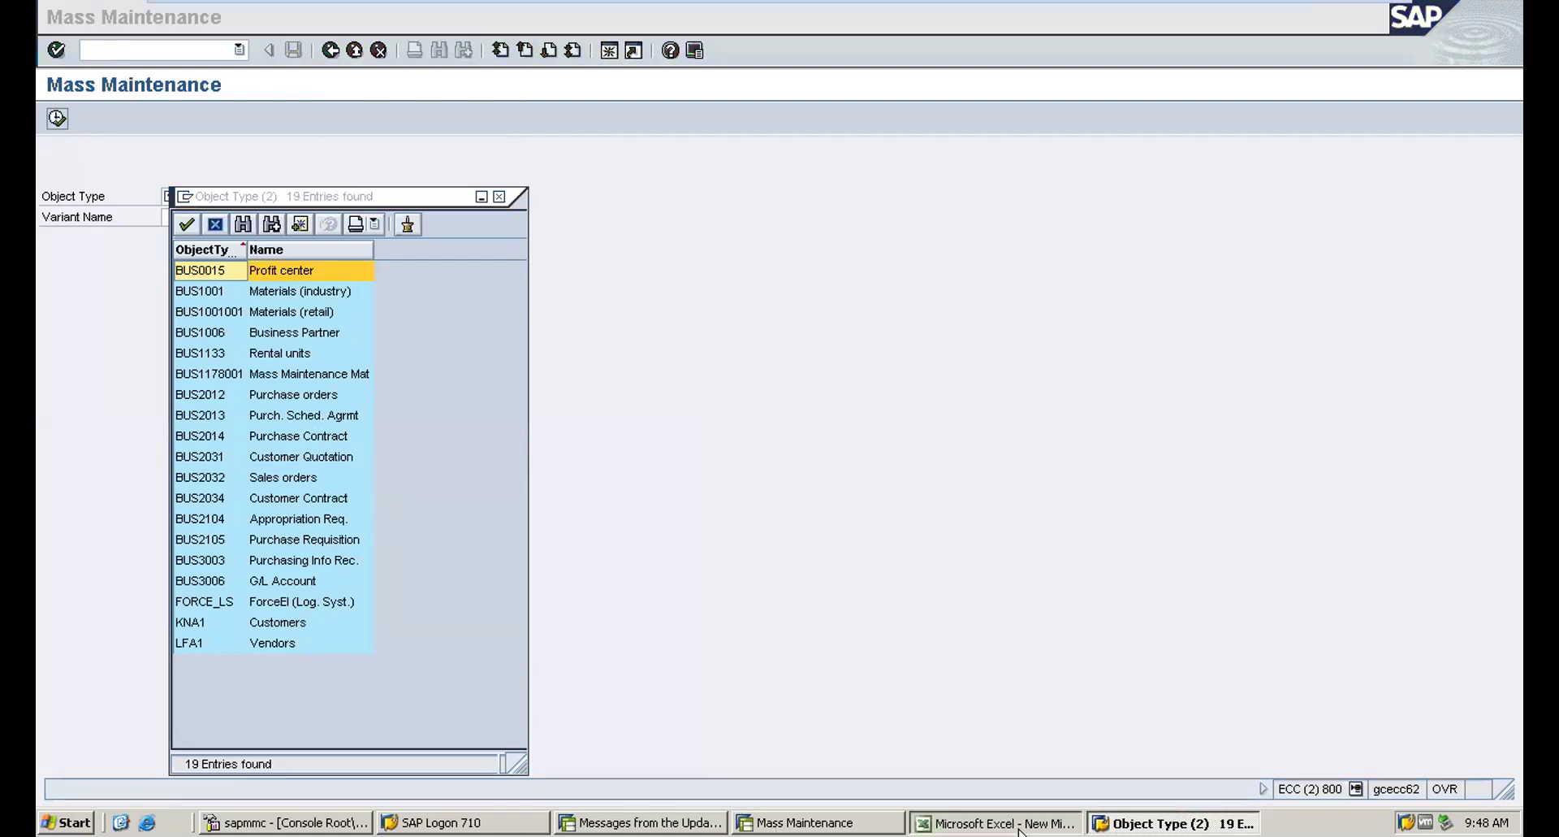